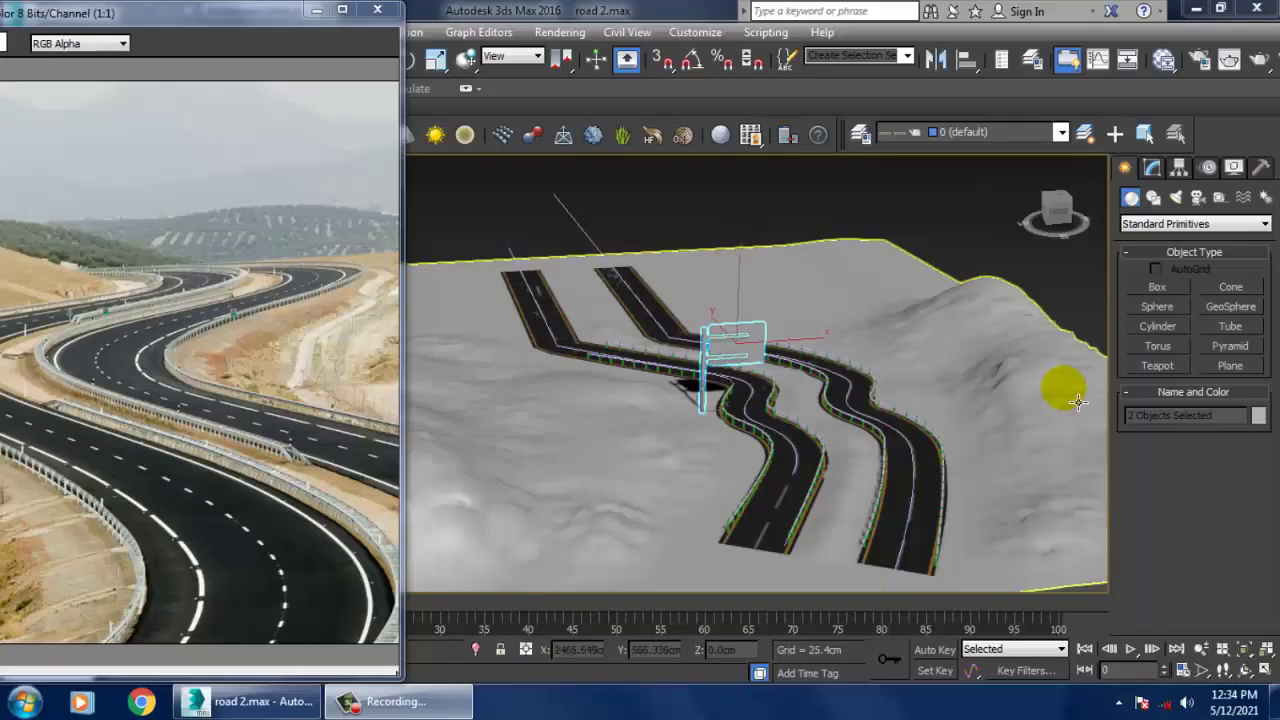
- Examine the hillside terrain beside the roads and compare it with the trees and slope in the reference photo
click(1026, 395)
alt+middle_drag(1026, 395, 968, 402)
scroll(960, 403, up, 5)
scroll(829, 408, down, 4)
middle_drag(829, 408, 885, 418)
alt+middle_drag(885, 418, 843, 330)
scroll(880, 406, down, 3)
middle_drag(803, 383, 878, 440)
scroll(831, 428, up, 3)
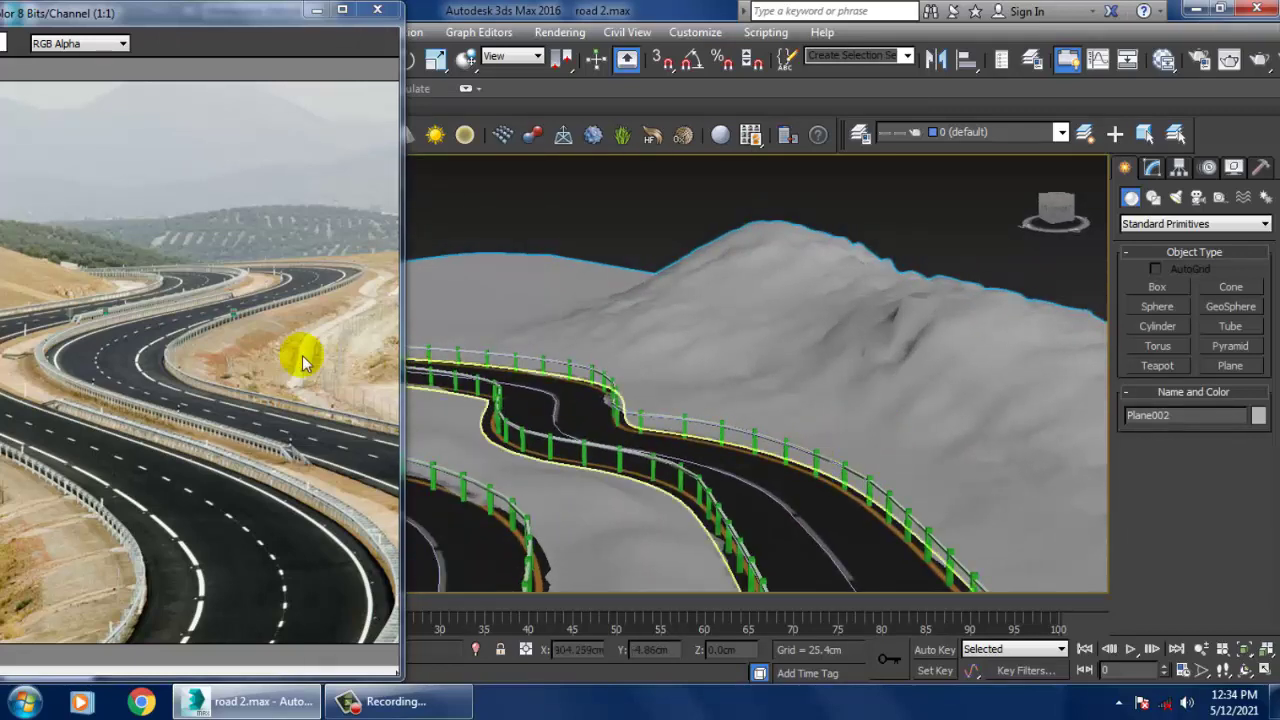
middle_drag(293, 358, 243, 355)
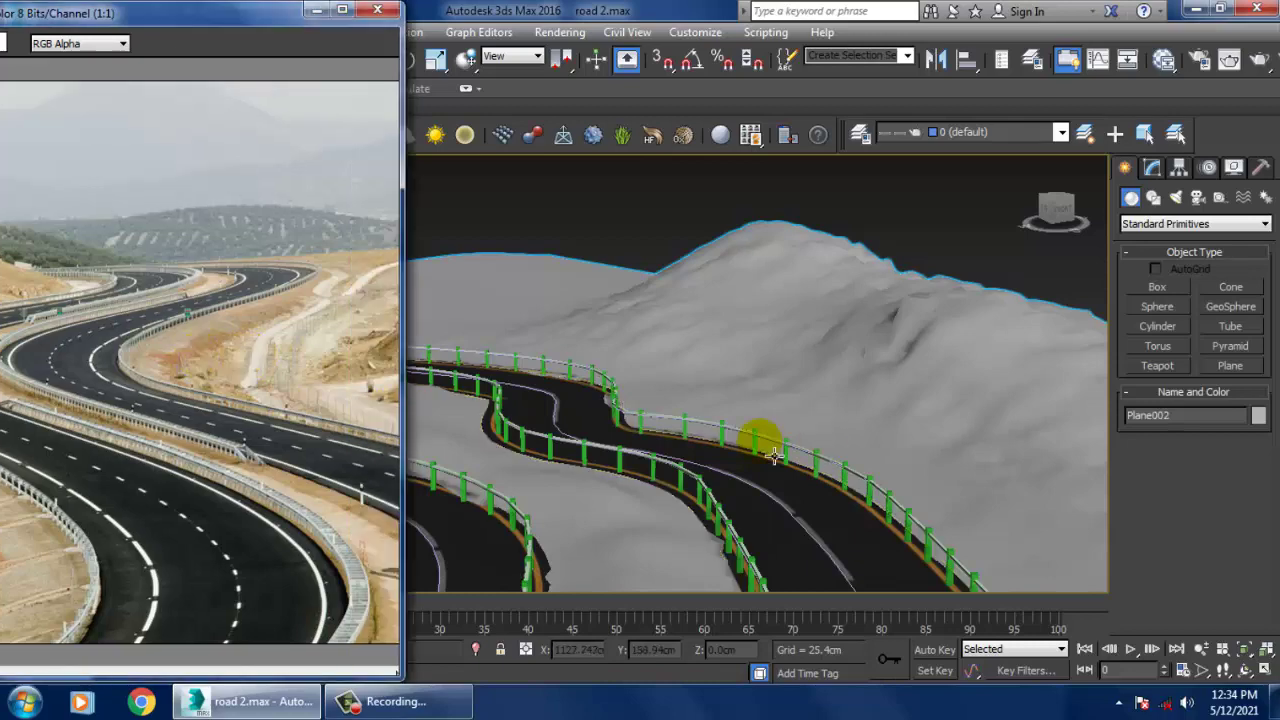
mouse_move(899, 372)
alt+middle_down()
mouse_move(909, 343)
mouse_move(726, 429)
mouse_move(708, 402)
mouse_move(909, 403)
mouse_move(986, 334)
mouse_move(919, 368)
alt+middle_up()
scroll(919, 368, up, 5)
middle_drag(1014, 363, 897, 388)
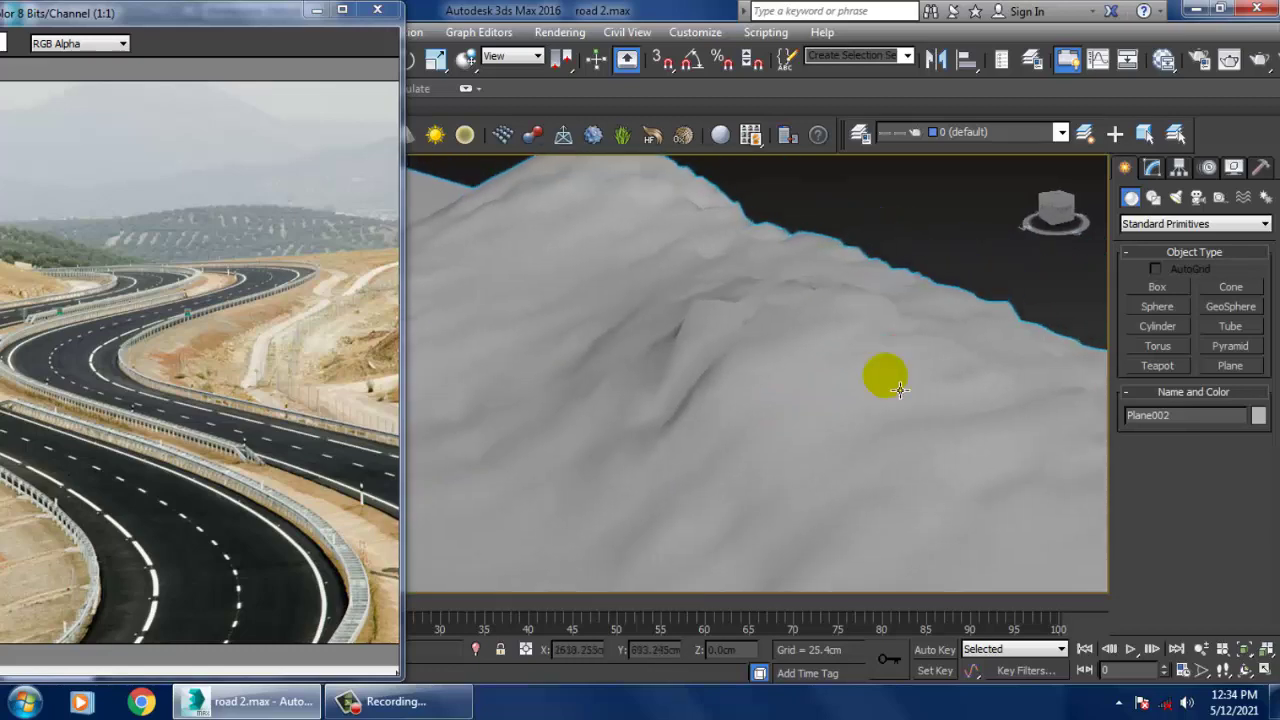
scroll(897, 388, down, 3)
middle_drag(279, 300, 177, 309)
middle_drag(302, 323, 214, 333)
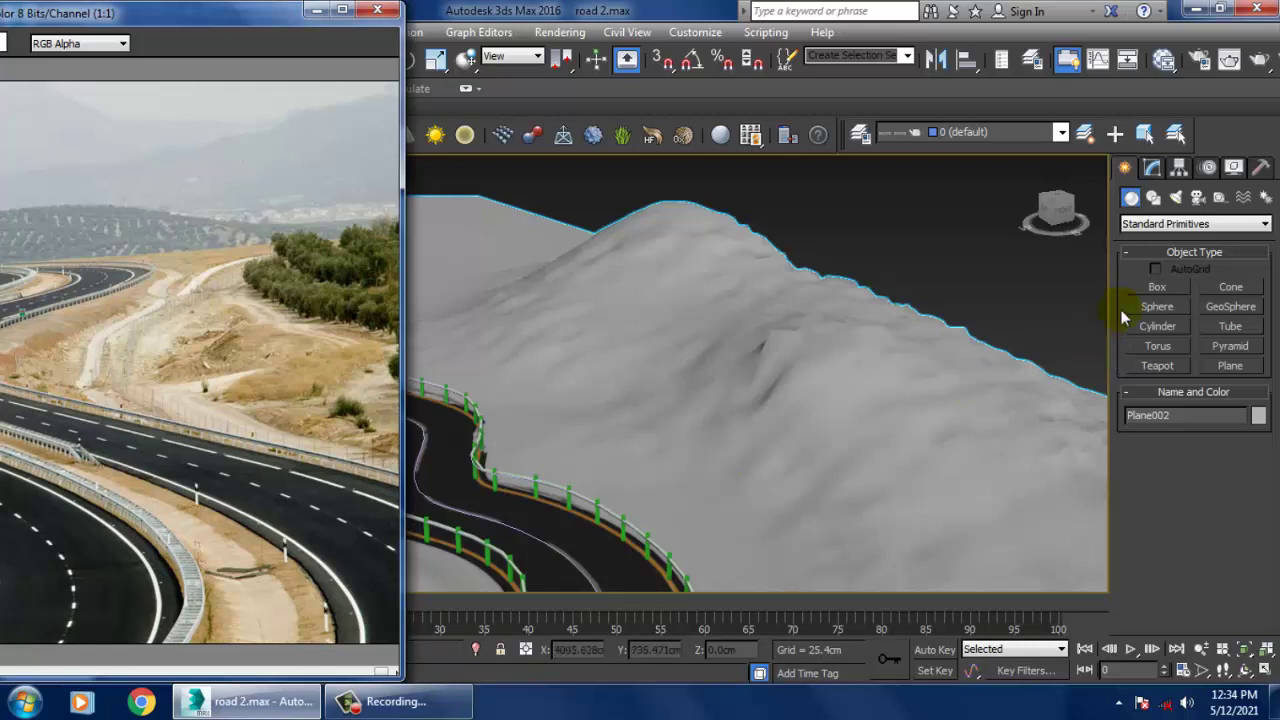
- Draw a three-point line in the Front view, rising vertically from the hill's crest and bending outward as a tree trunk
click(1153, 197)
click(1162, 300)
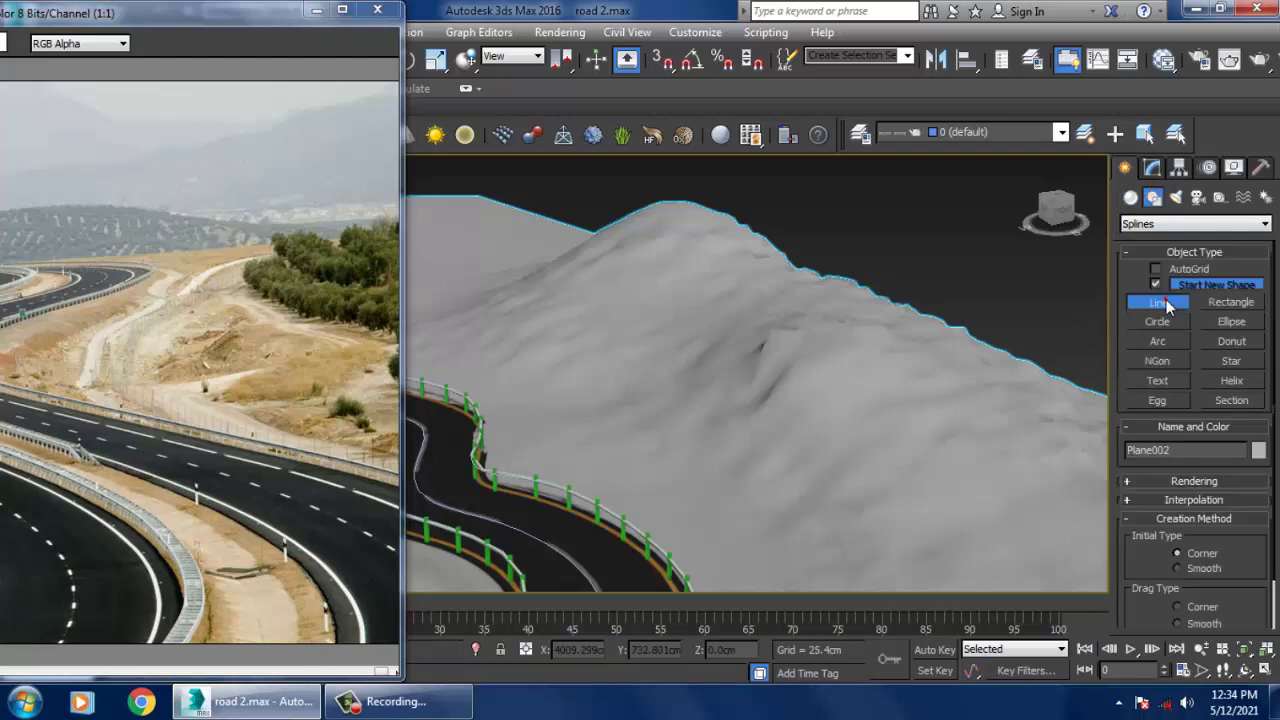
key(alt+w)
middle_drag(898, 318, 894, 268)
scroll(789, 354, down, 5)
scroll(789, 354, up, 3)
middle_drag(1038, 354, 862, 229)
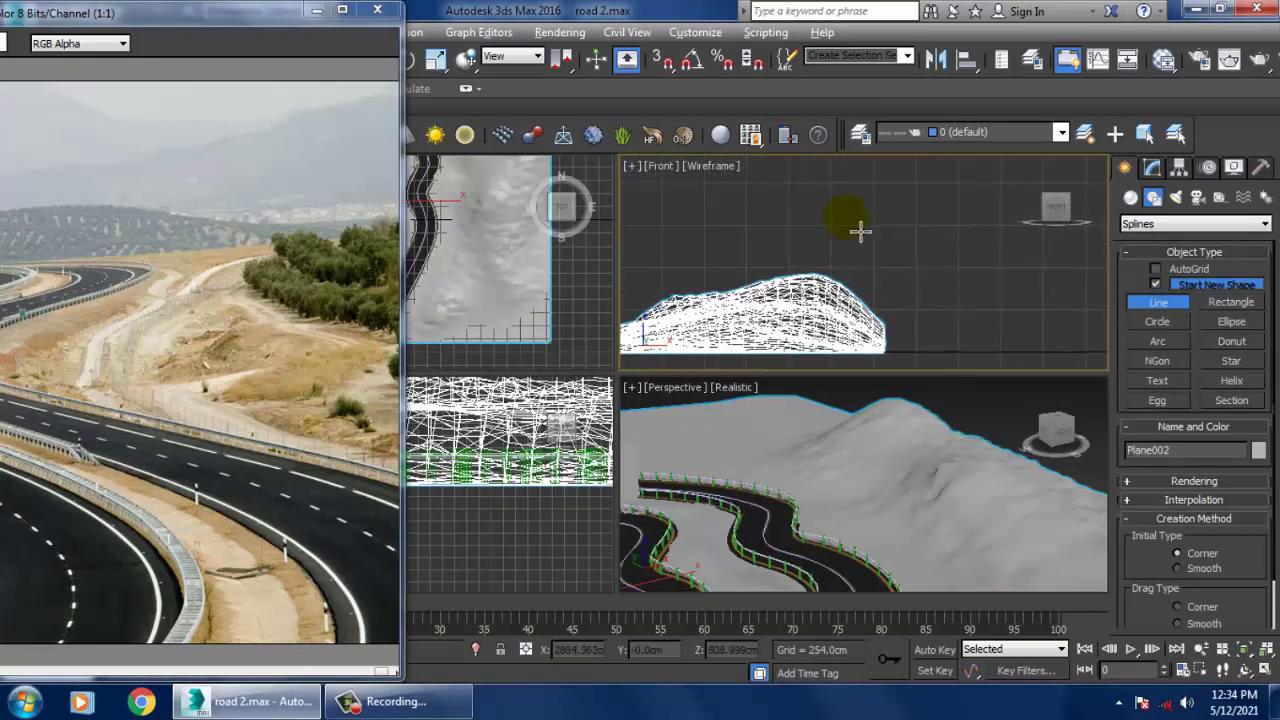
key(alt+w)
scroll(869, 231, up, 3)
middle_drag(882, 172, 880, 249)
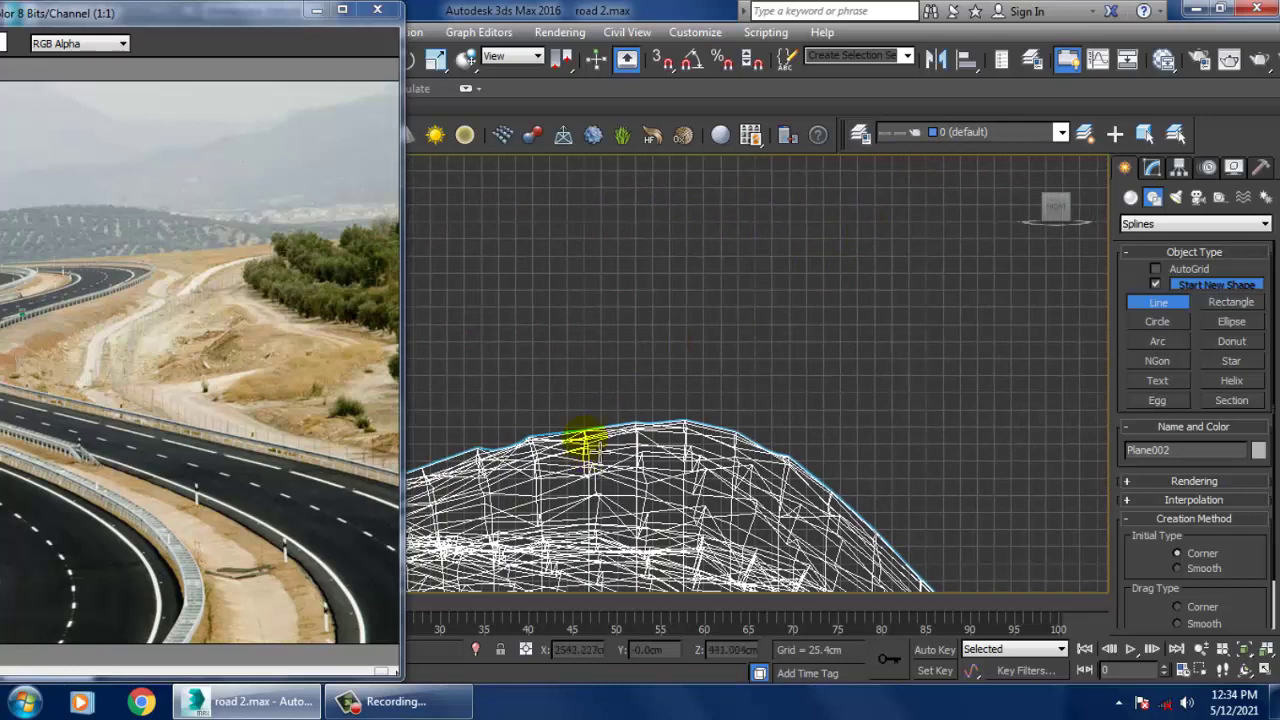
click(585, 438)
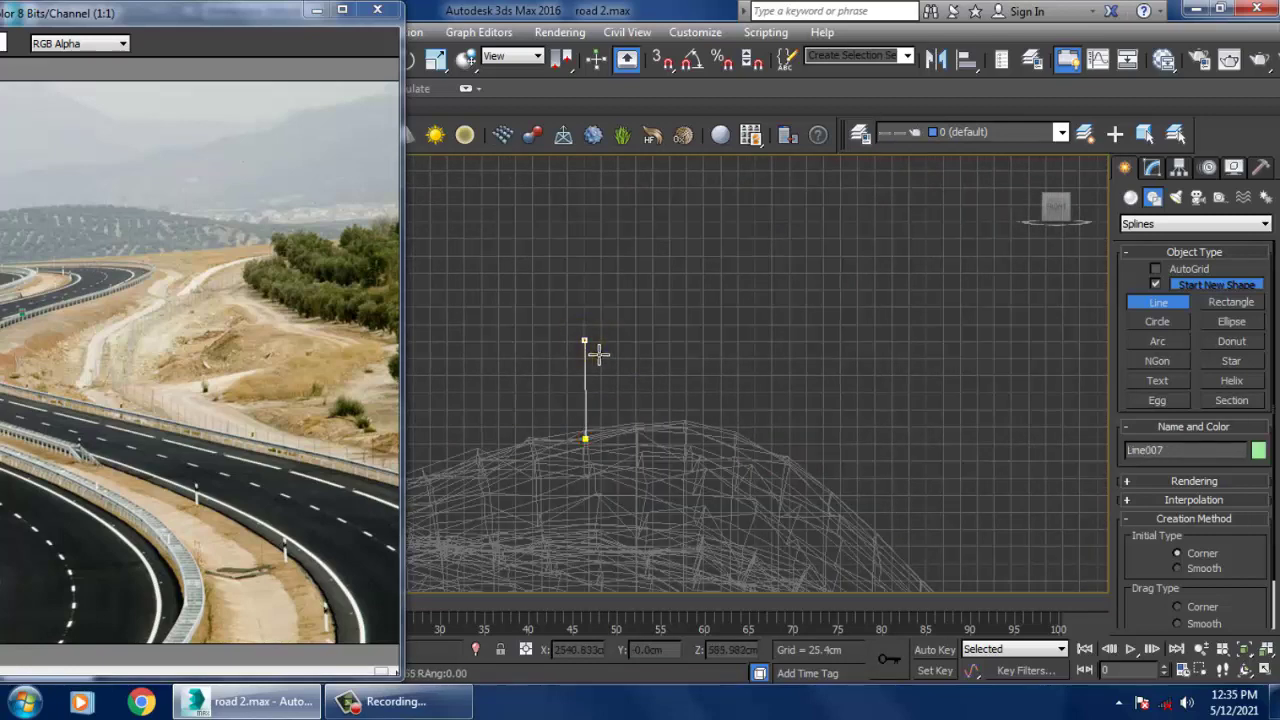
right_click(648, 257)
- Lower the trunk line onto the hillside surface, to about 255.6 cm on Z
key(alt+w)
middle_click(854, 431)
key(alt+w)
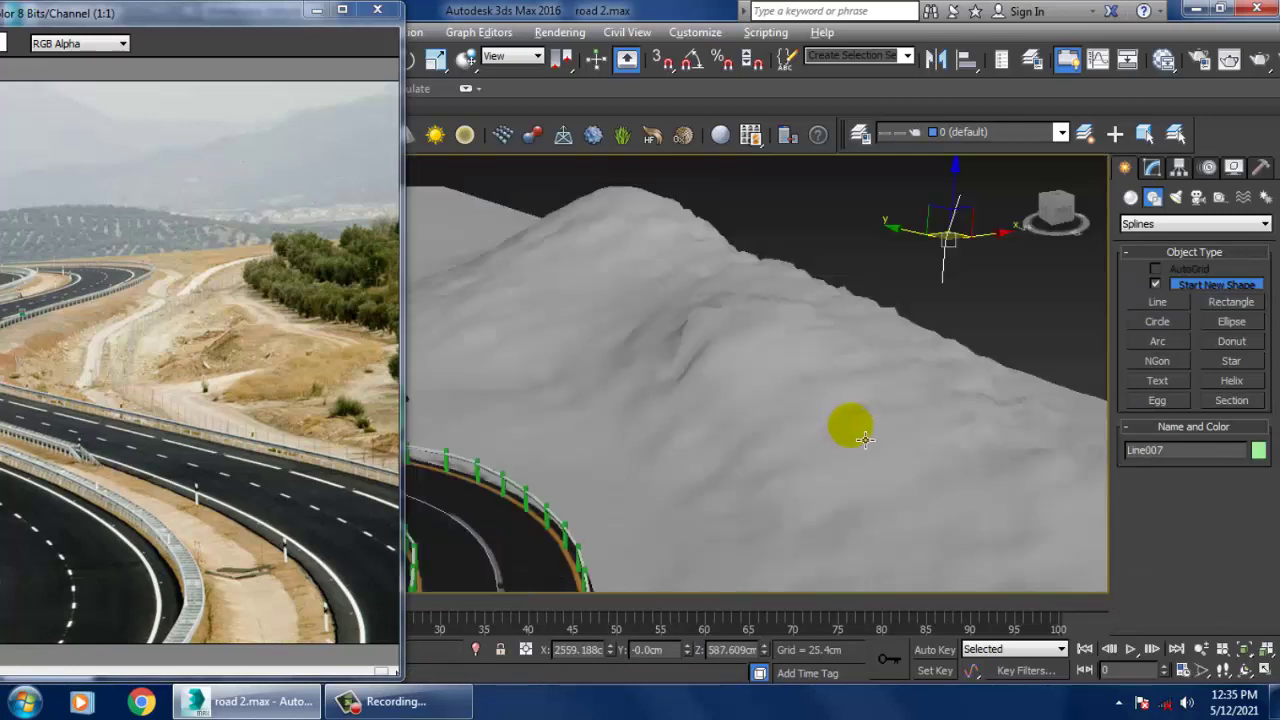
key(z)
scroll(766, 366, down, 3)
alt+middle_drag(766, 366, 759, 341)
drag(759, 318, 786, 486)
scroll(771, 474, up, 3)
scroll(752, 478, down, 1)
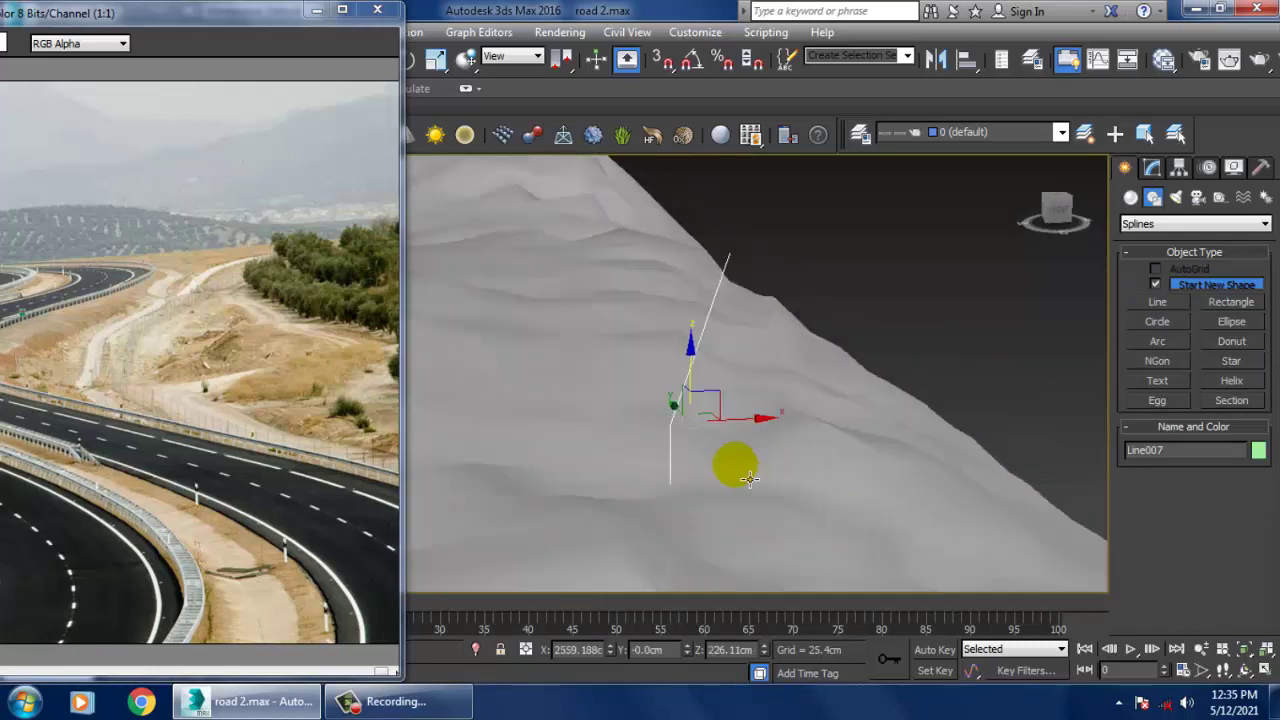
alt+middle_drag(750, 479, 738, 445)
drag(689, 371, 690, 337)
alt+middle_drag(769, 361, 776, 400)
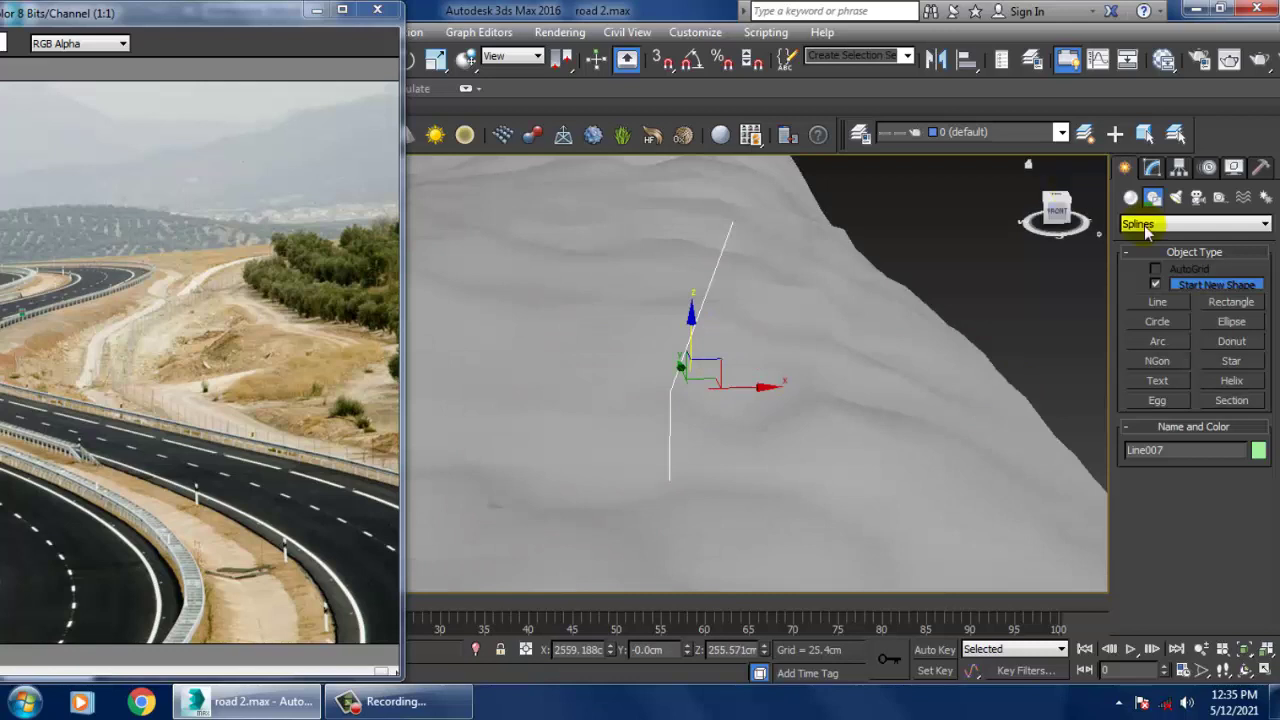
- Enable the trunk line's display thickness in the viewport with a radial thickness of 16.434 cm
click(1154, 168)
click(1170, 371)
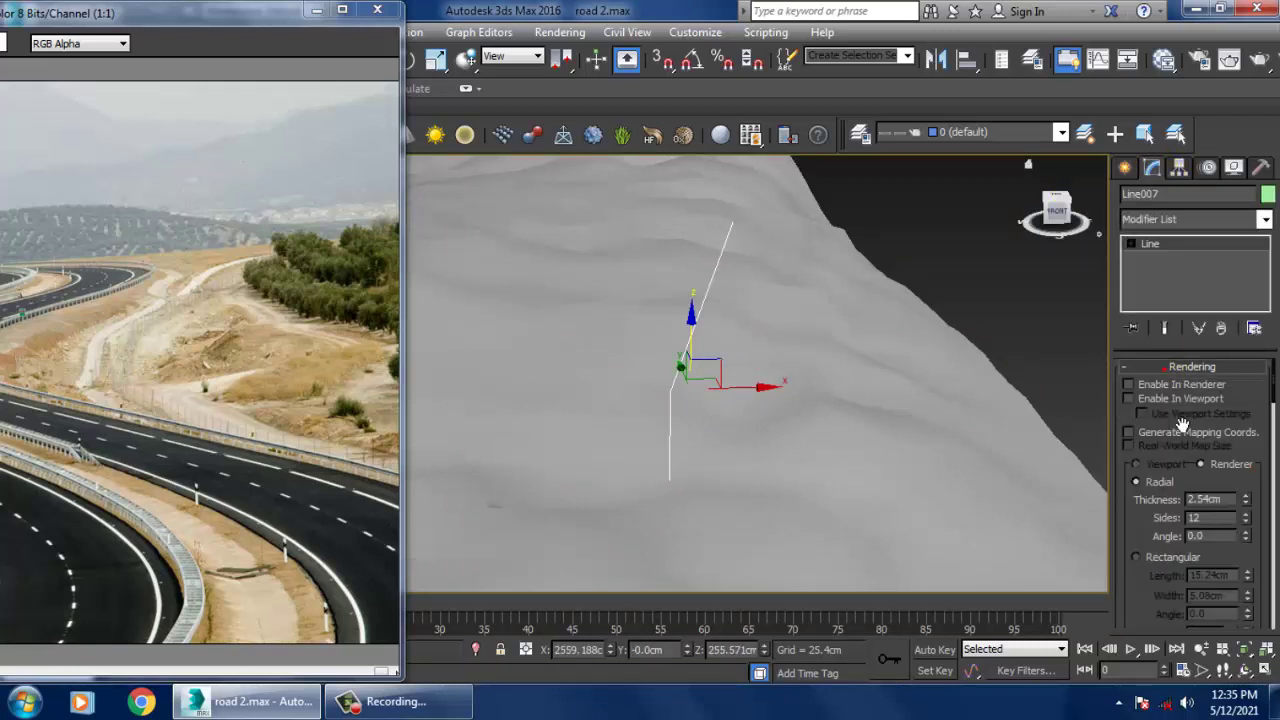
click(1130, 398)
drag(1247, 500, 1213, 668)
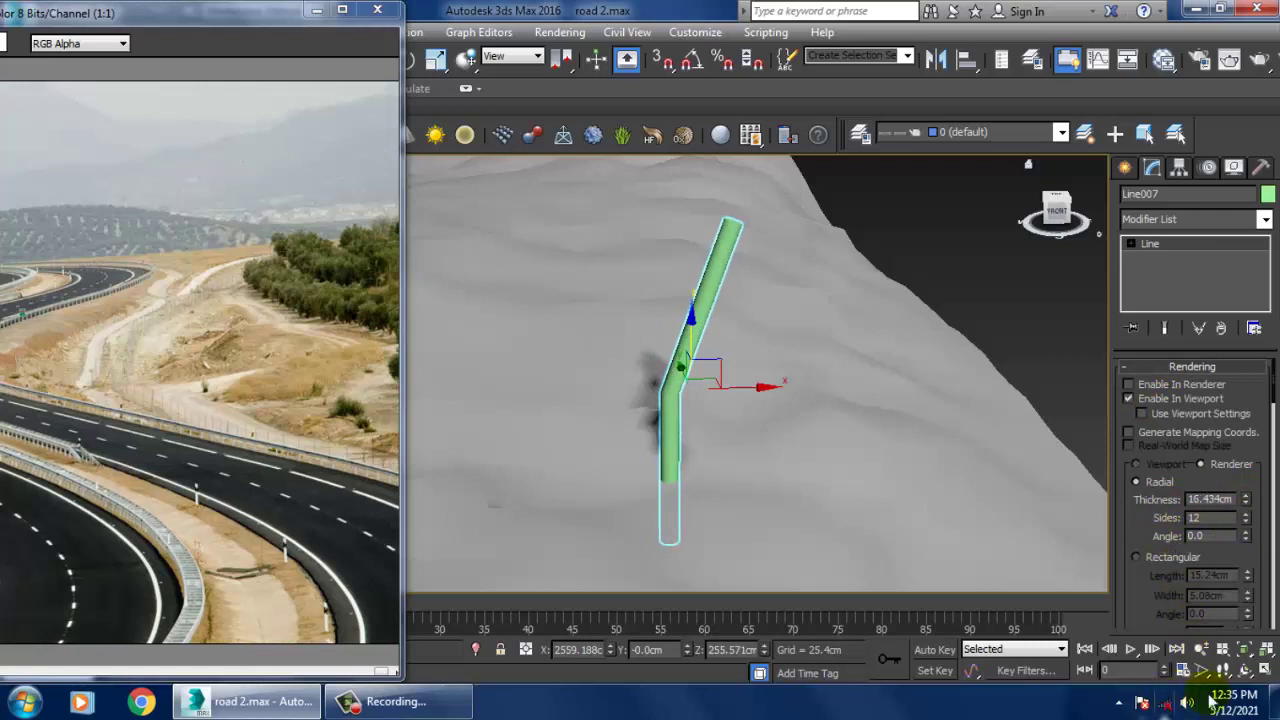
- Reduce the trunk's radial cross-section to 7 sides
drag(1247, 521, 1247, 640)
mouse_move(28, 555)
mouse_down()
mouse_move(32, 523)
mouse_move(66, 540)
mouse_up()
alt+middle_drag(862, 288, 772, 287)
scroll(811, 340, up, 4)
click(1246, 515)
click(1246, 515)
click(1246, 515)
scroll(828, 442, down, 5)
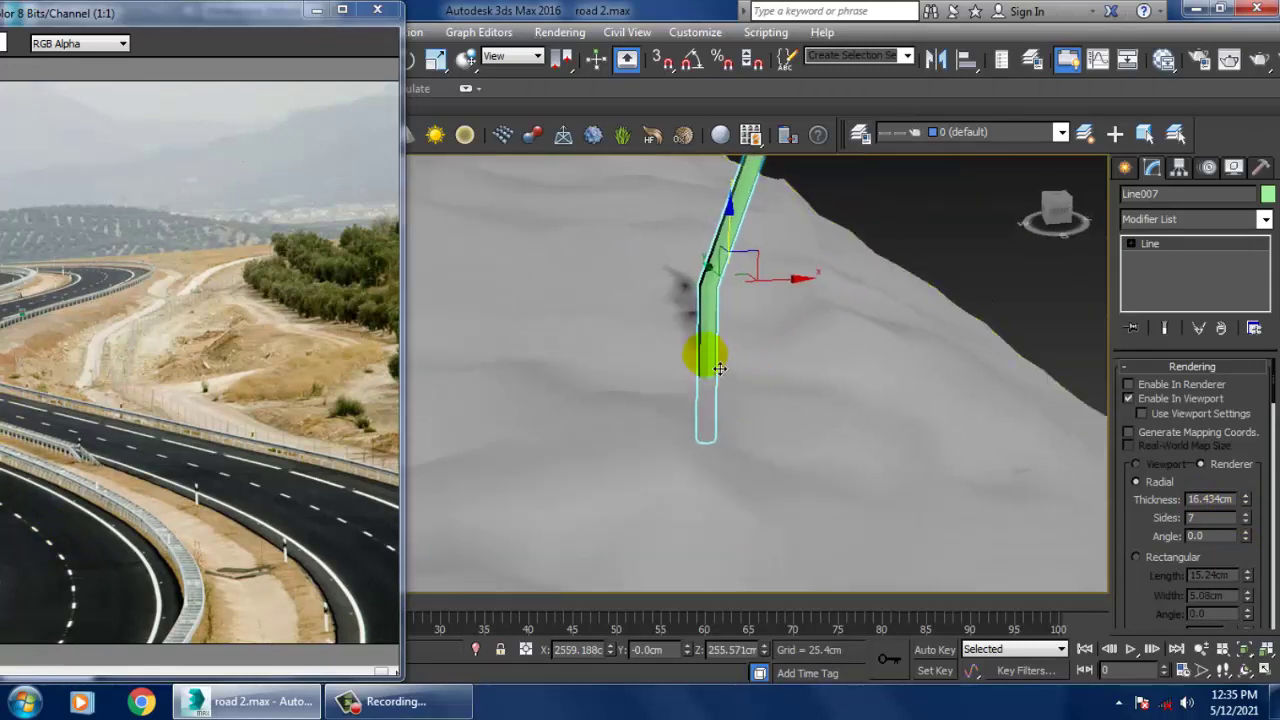
- Convert the trunk line to an editable poly
right_click(707, 355)
mouse_move(800, 539)
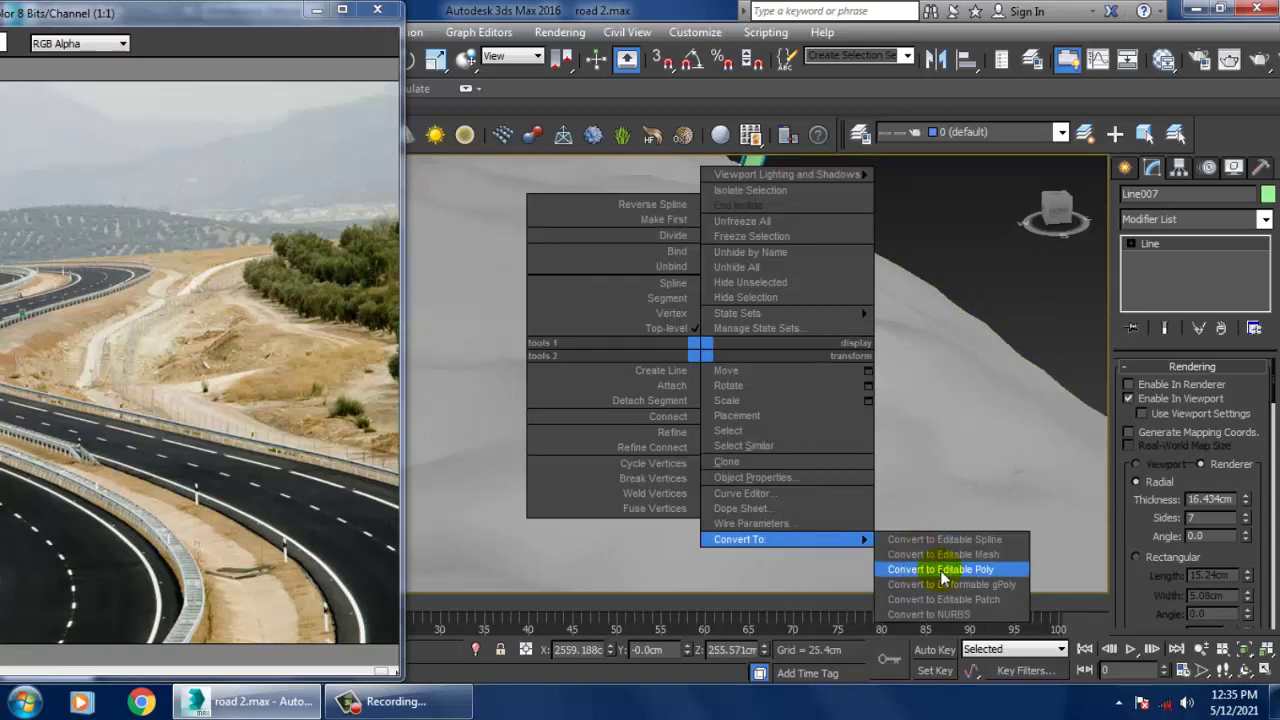
click(948, 570)
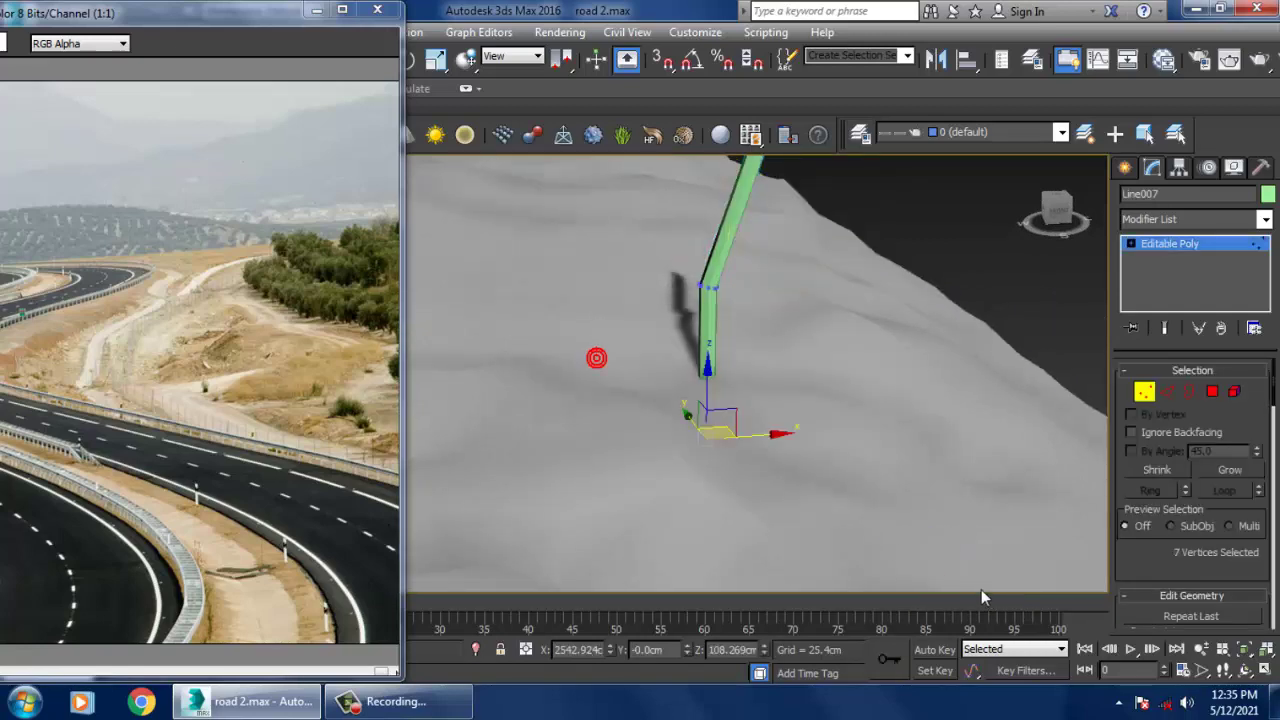
- Scale up the trunk's bottom vertices into a wide base and raise them to about 134.5 cm on Z
key(F3)
key(r)
drag(716, 458, 506, 173)
key(w)
drag(709, 382, 730, 362)
key(F3)
mouse_move(730, 335)
alt+middle_down()
mouse_move(780, 420)
mouse_move(754, 392)
alt+middle_up()
scroll(752, 392, up, 3)
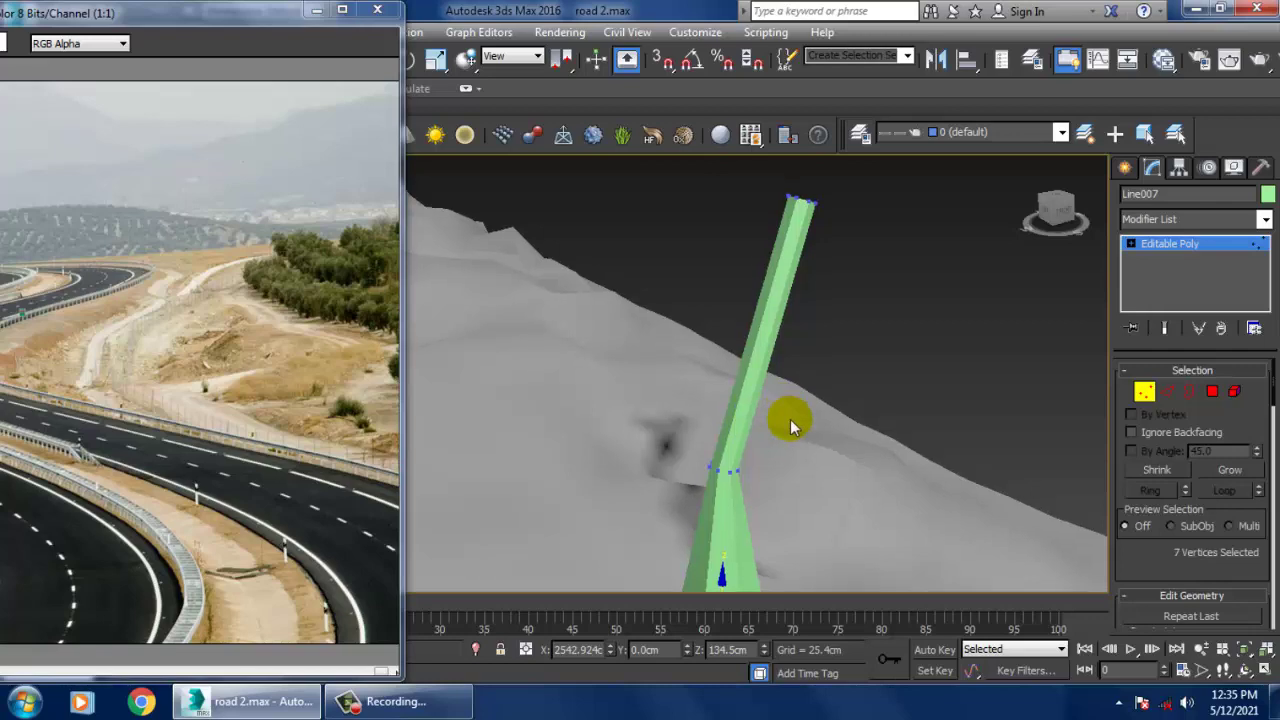
middle_drag(800, 428, 792, 342)
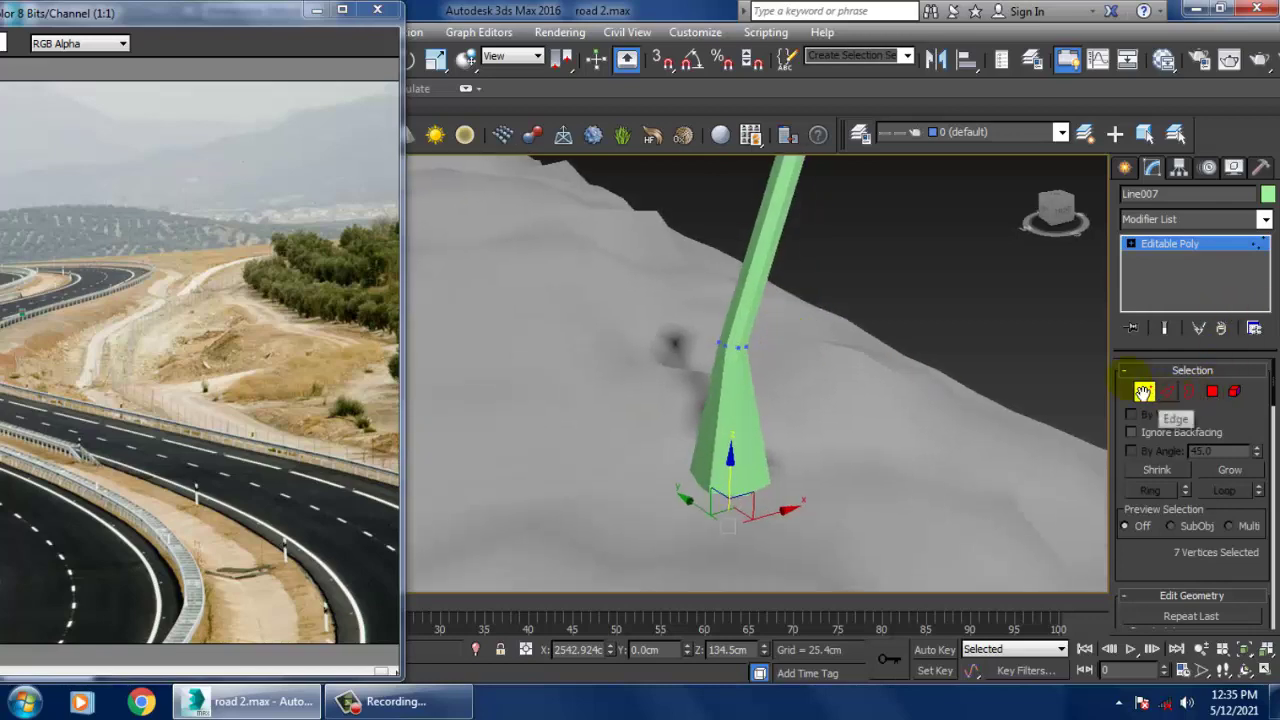
- Move the reference photo clear of the tools and connect the trunk's lower edges with a new edge loop near the base
drag(182, 20, 182, 174)
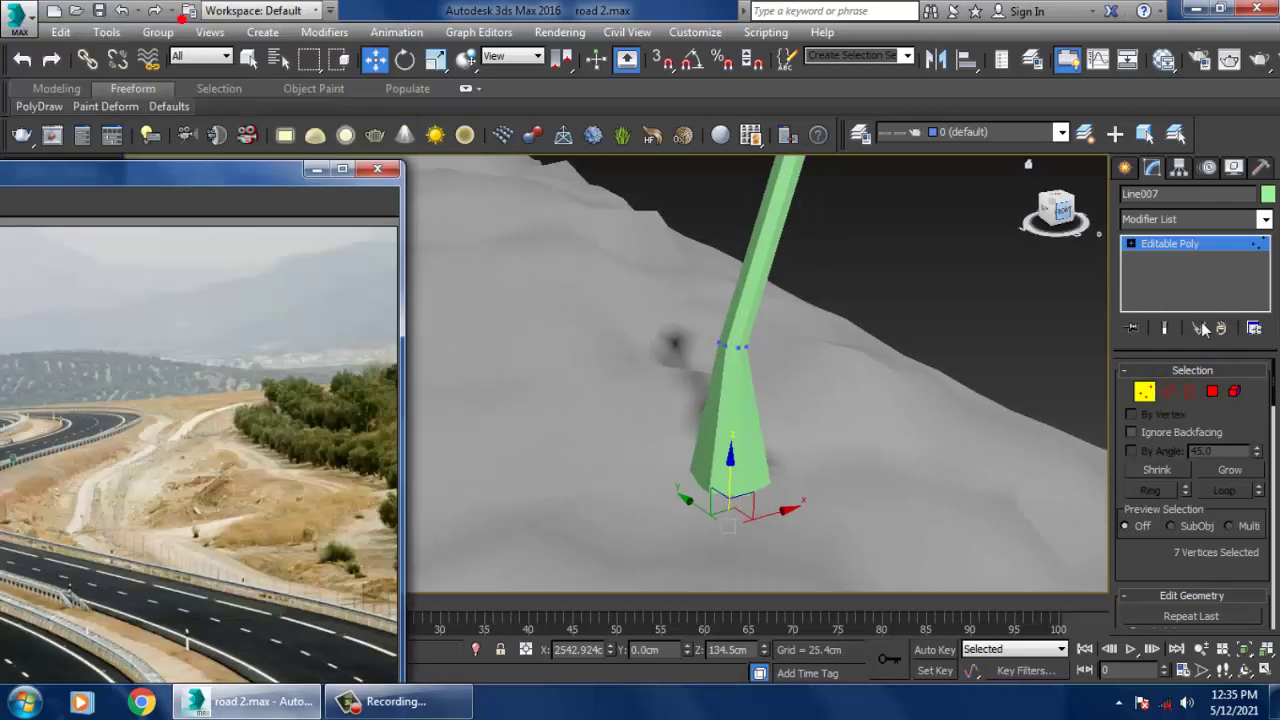
click(1213, 246)
click(62, 89)
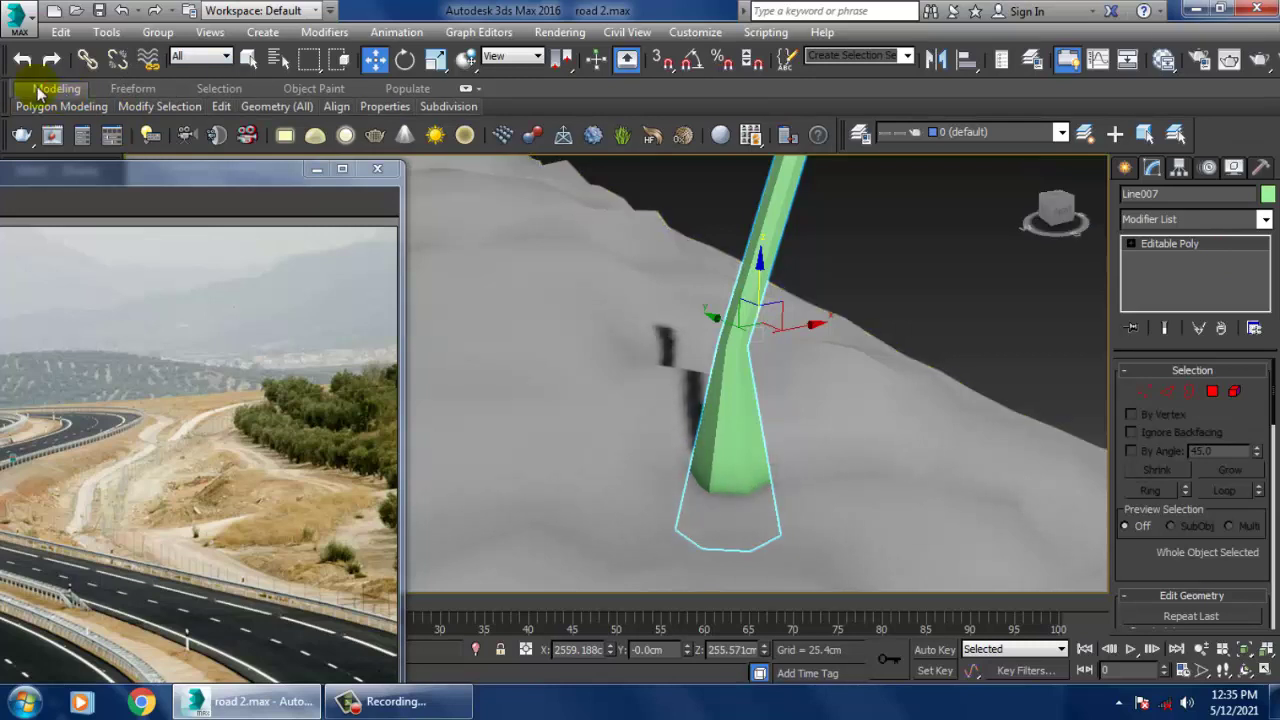
click(1174, 394)
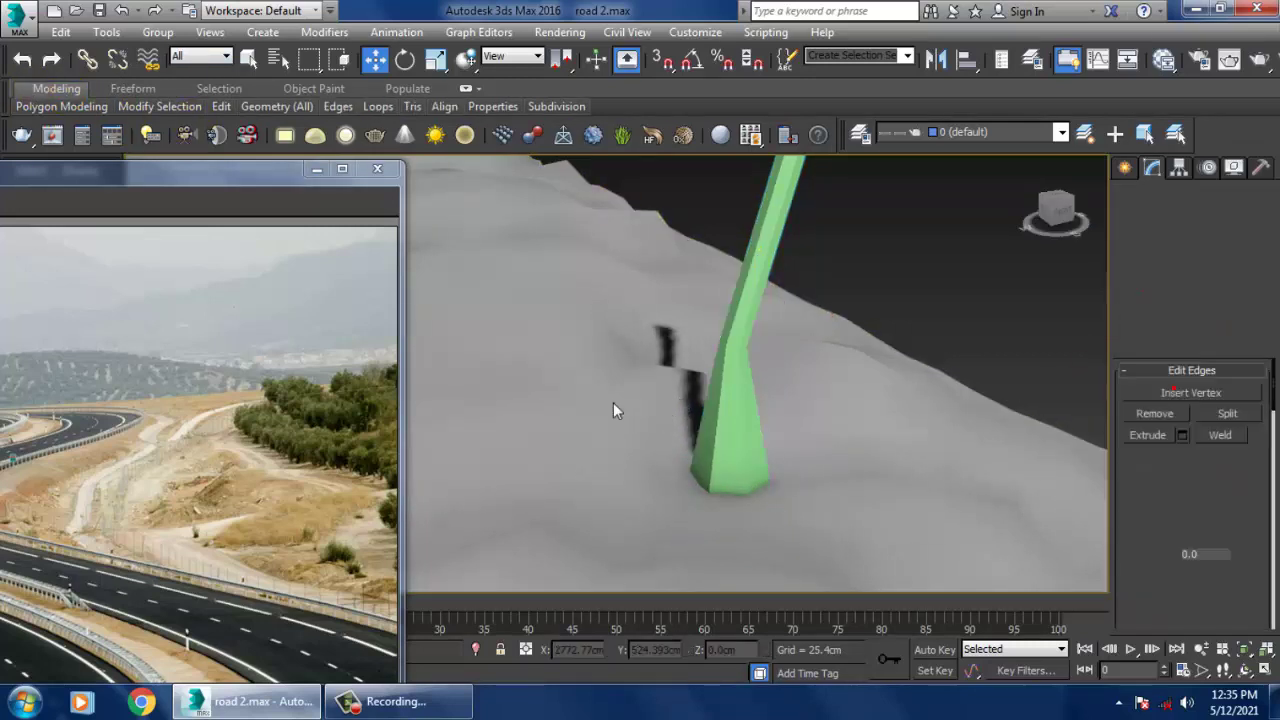
drag(613, 402, 852, 436)
key(F4)
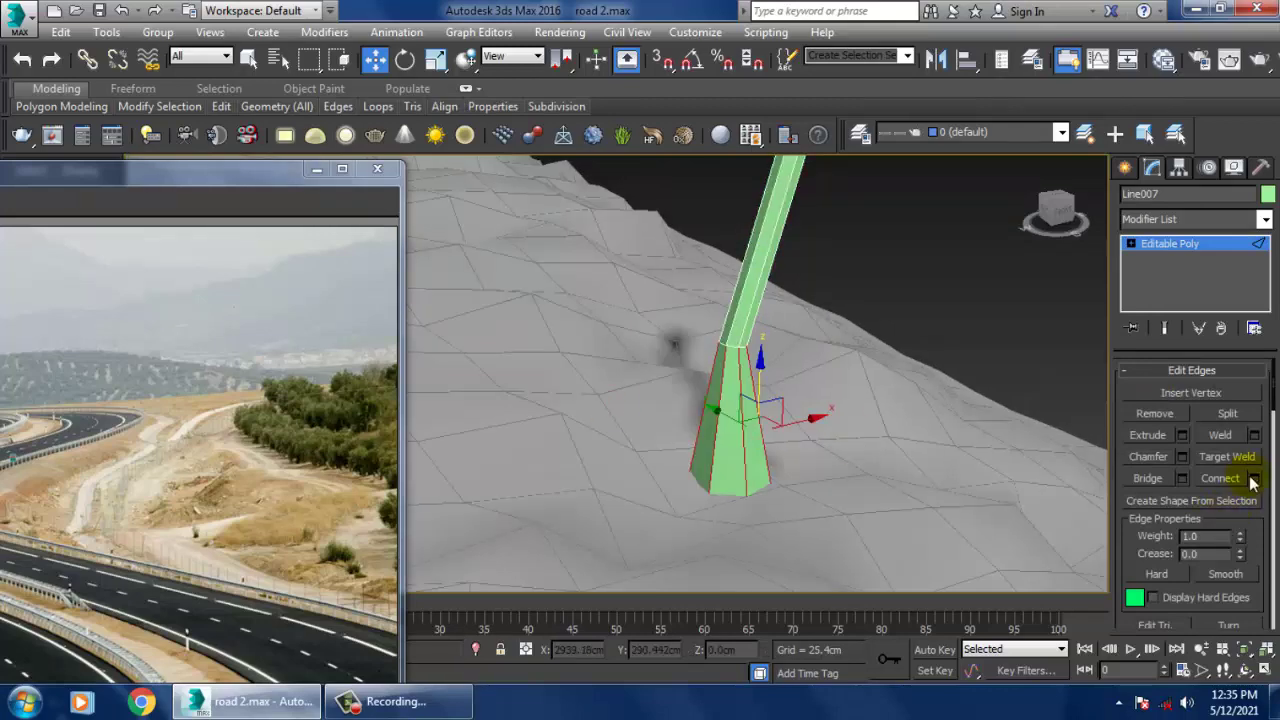
click(1253, 478)
click(628, 467)
alt+middle_drag(672, 474, 769, 446)
- Scale down the new vertex ring above the base so the foot of the trunk flares outward
key(1)
scroll(769, 446, up, 3)
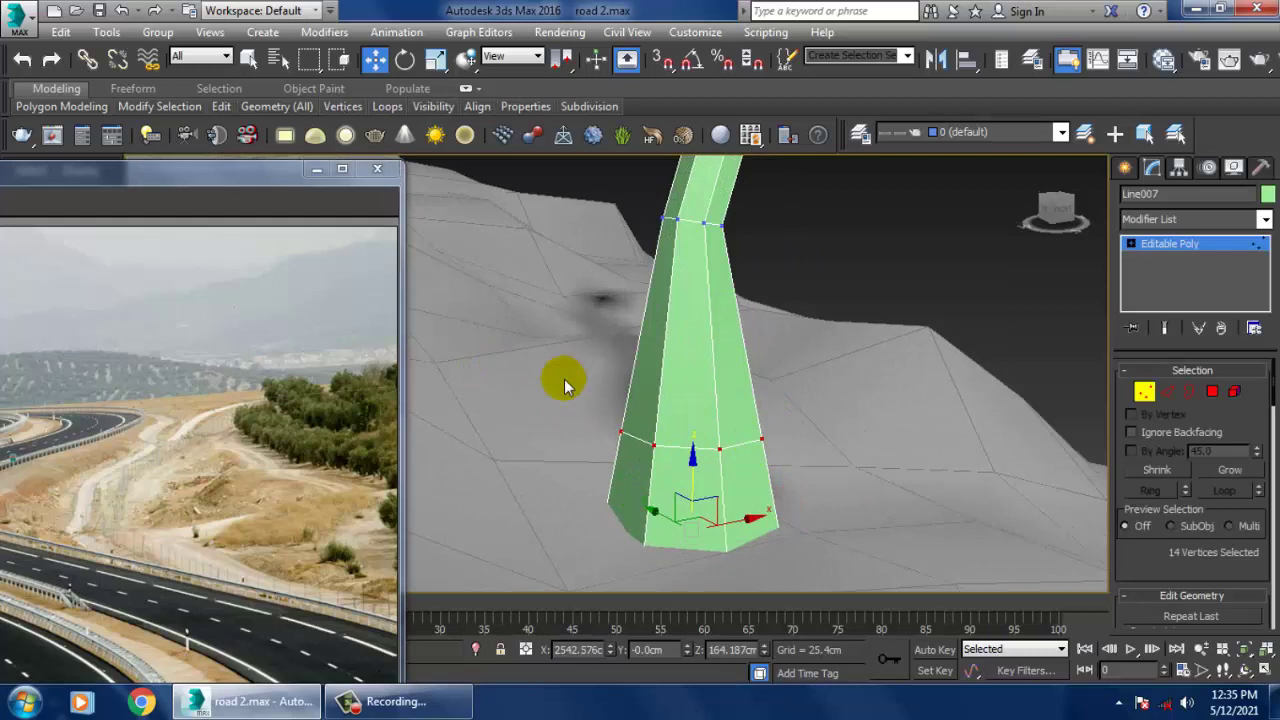
key(F3)
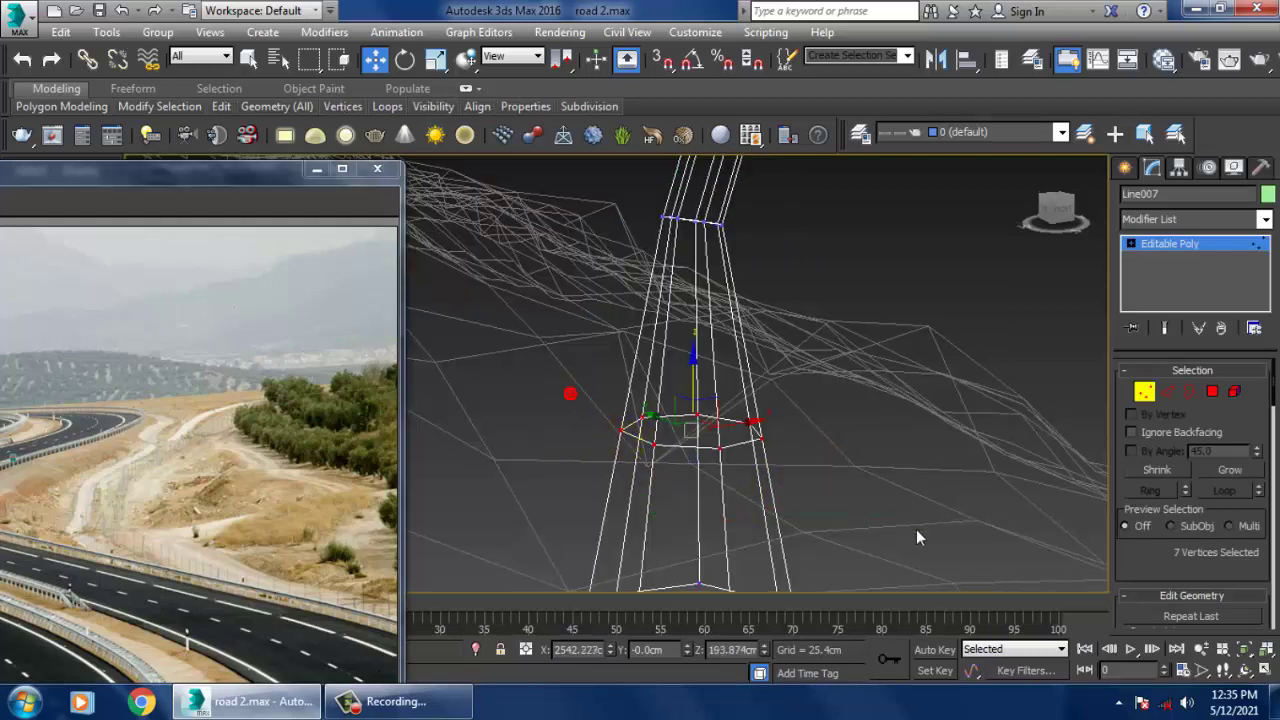
key(F3)
key(5)
key(r)
click(694, 440)
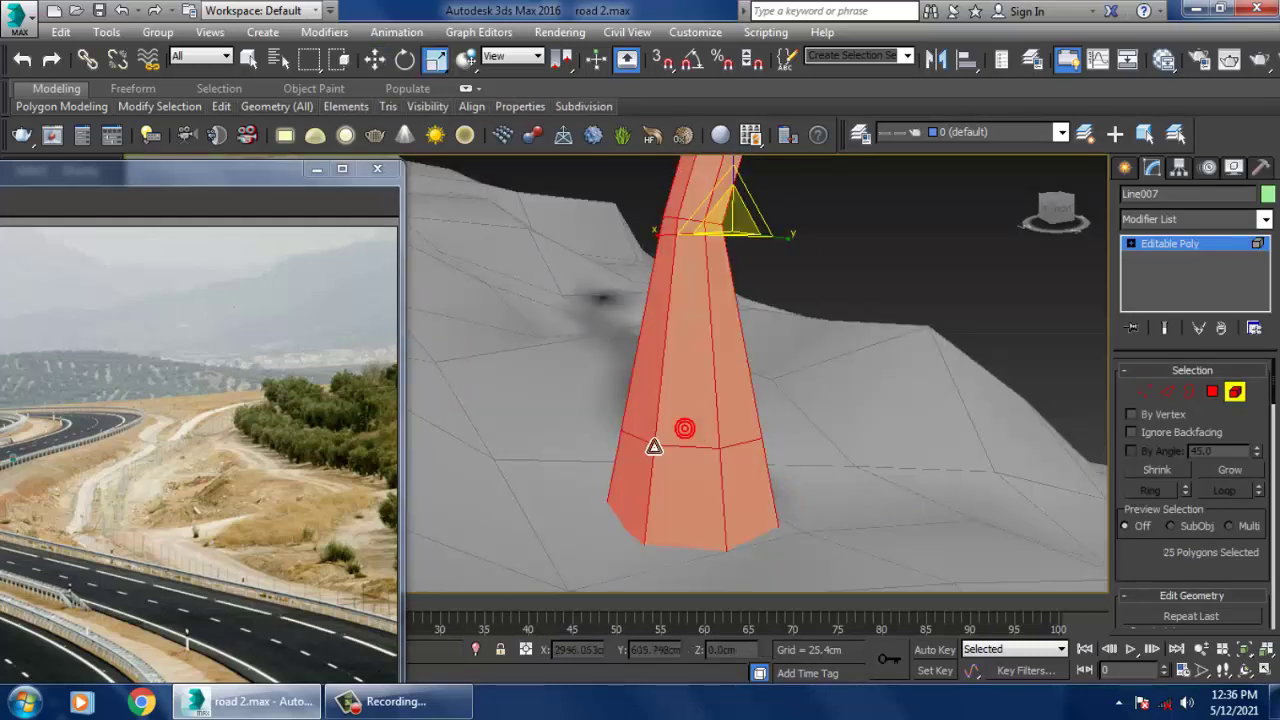
key(1)
drag(910, 503, 926, 517)
drag(697, 430, 773, 490)
scroll(757, 431, down, 3)
alt+middle_drag(757, 431, 786, 362)
- Raise the trunk's bottom vertices to about 165.7 cm on Z to shorten the flared foot
drag(602, 442, 880, 550)
alt+middle_drag(790, 487, 751, 478)
key(w)
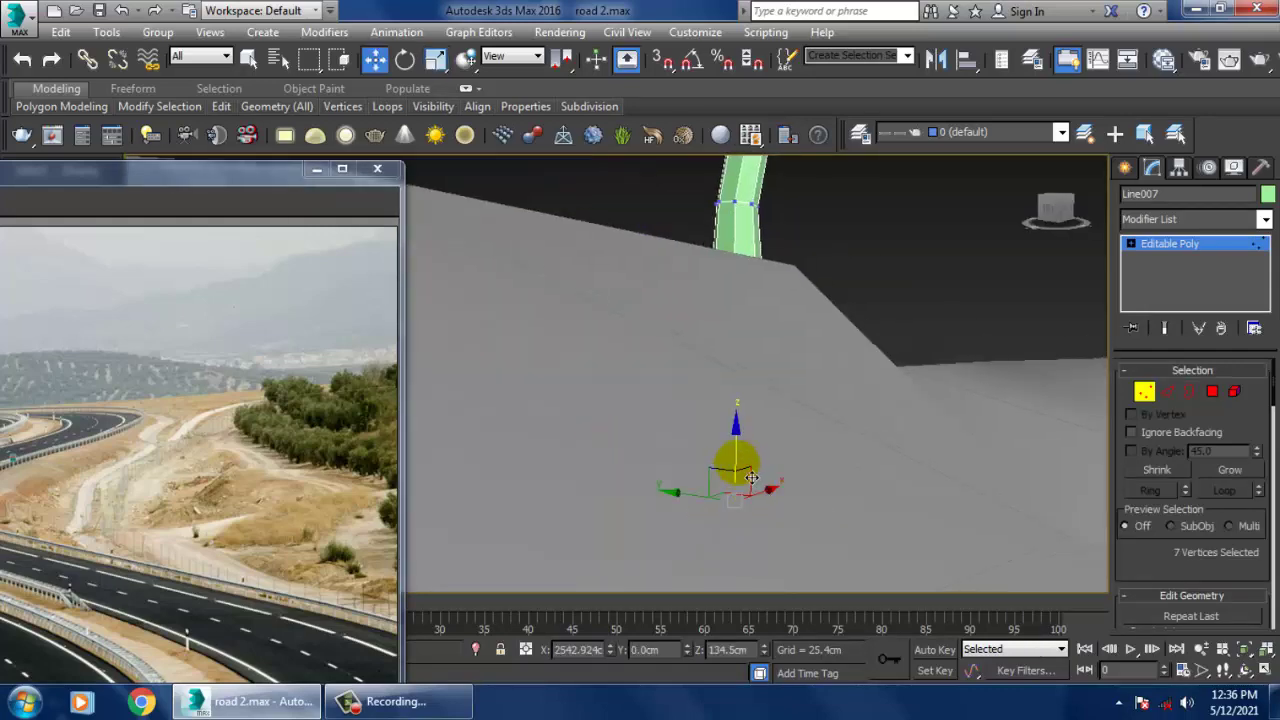
alt+middle_drag(751, 420, 715, 415)
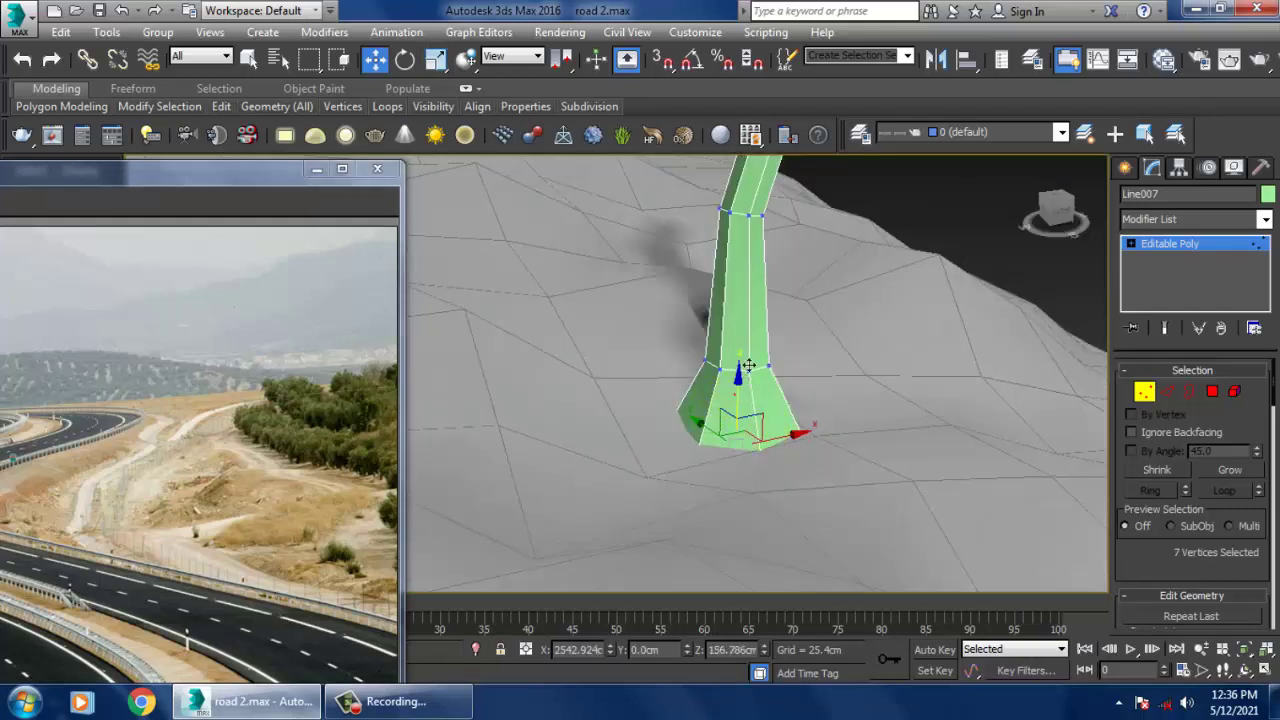
drag(748, 366, 776, 381)
alt+middle_drag(782, 381, 875, 338)
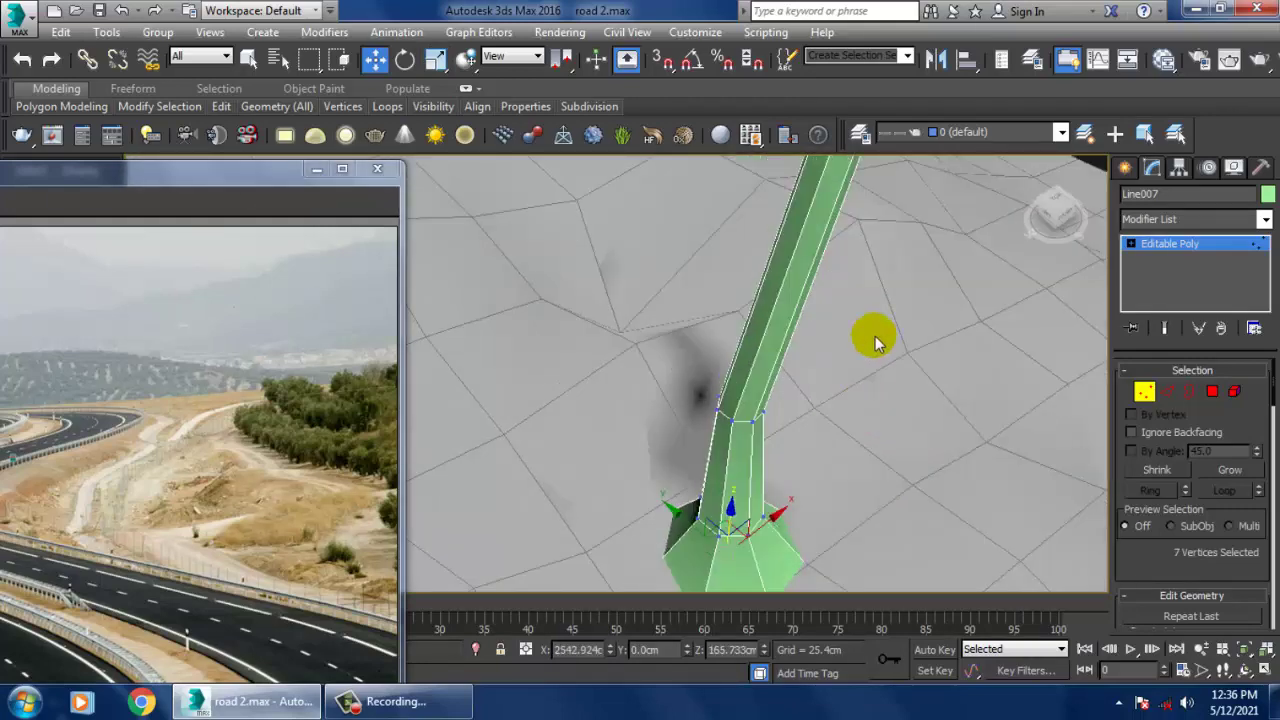
- Taper the trunk by scaling down its top vertices, and lower them to about 370.1 cm on Z
scroll(860, 370, down, 4)
alt+middle_drag(844, 402, 829, 380)
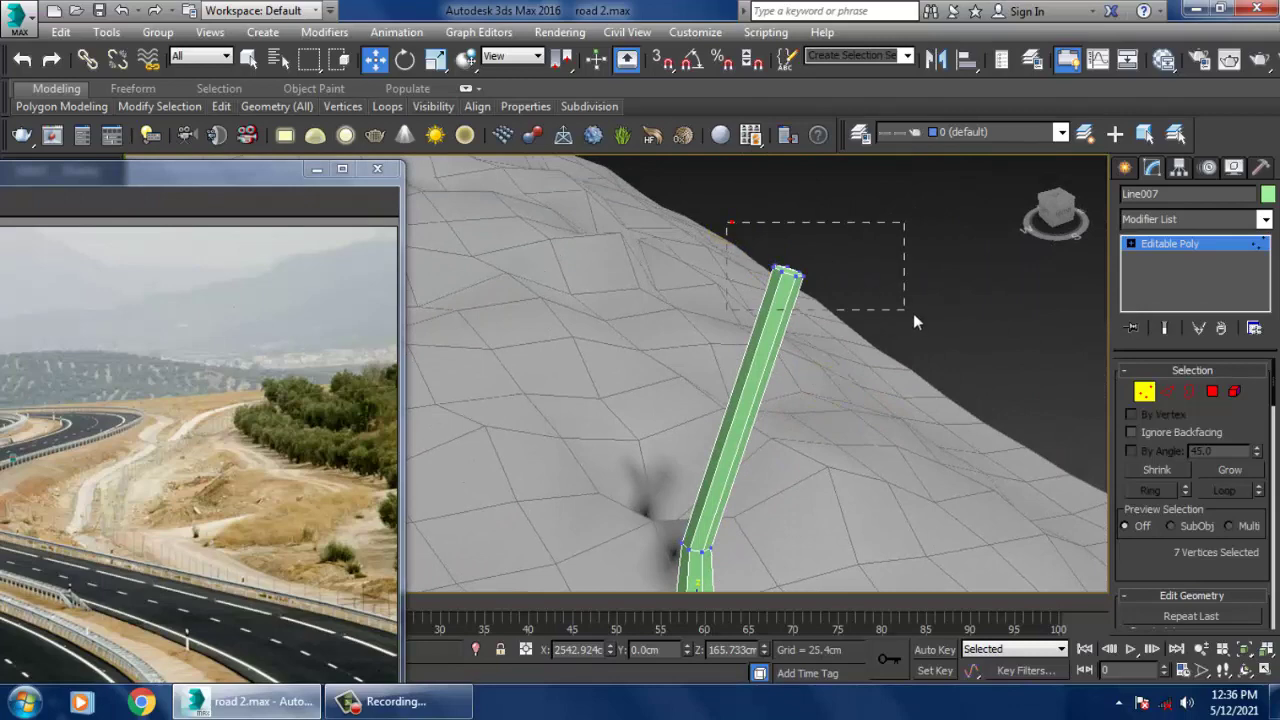
drag(913, 313, 914, 314)
key(r)
drag(800, 270, 902, 417)
key(w)
drag(799, 252, 801, 315)
alt+middle_drag(843, 371, 819, 323)
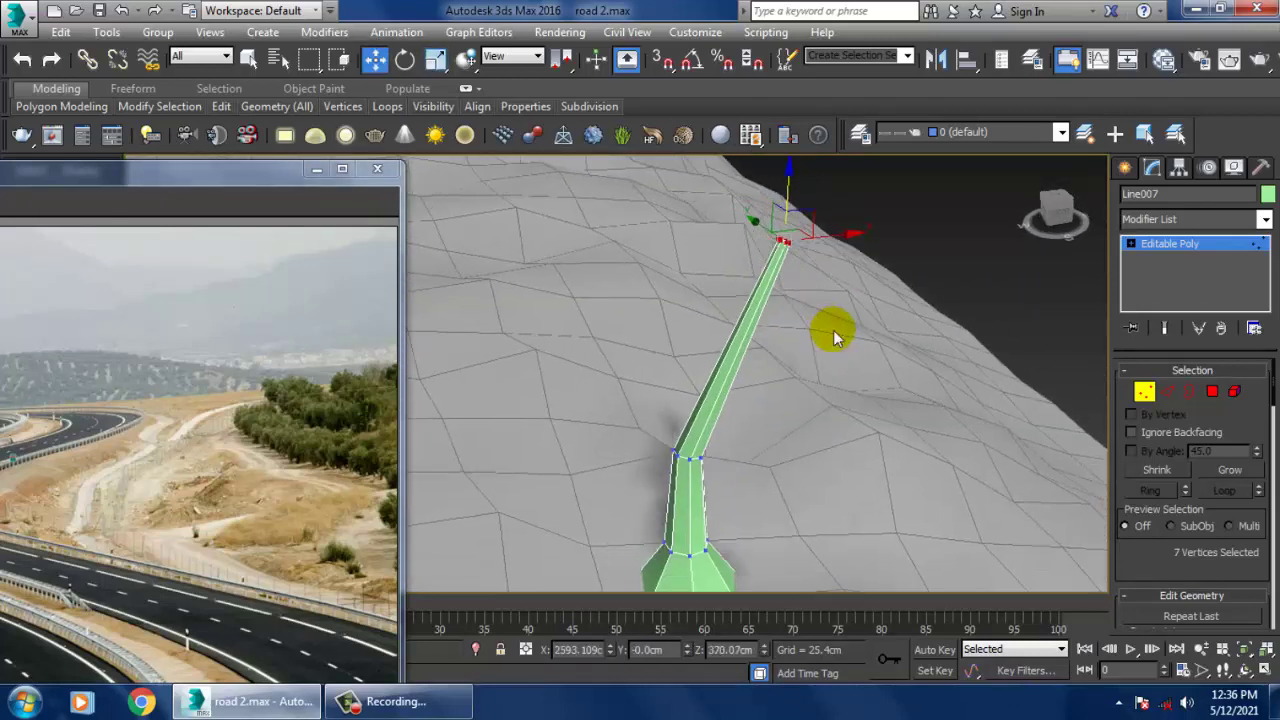
- Connect the edges of the trunk's upper section with a new edge loop
click(1169, 392)
drag(539, 346, 889, 350)
click(1257, 480)
click(626, 466)
alt+middle_drag(705, 430, 728, 374)
- Shift the upper section's new vertex ring sideways to give the trunk an irregular bend
scroll(767, 399, up, 3)
key(1)
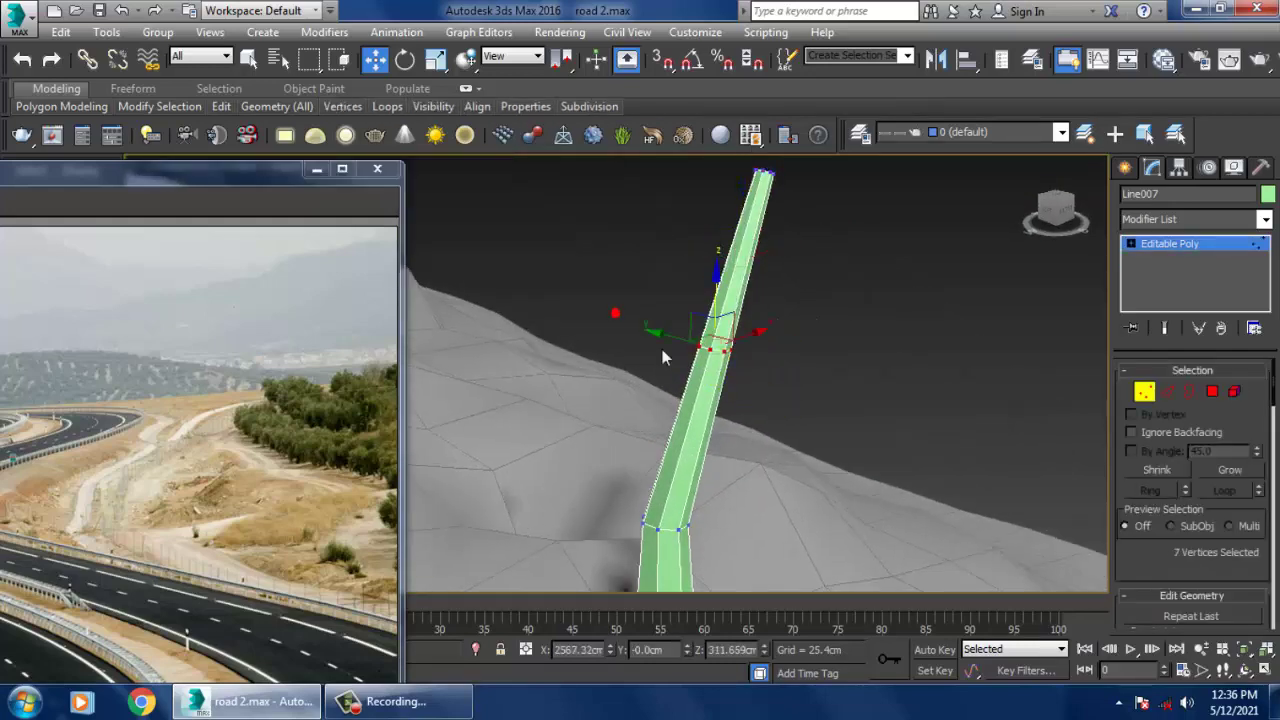
drag(706, 355, 783, 371)
alt+middle_drag(783, 371, 772, 410)
click(1165, 245)
alt+middle_drag(840, 362, 866, 256)
- Draw a three-point branch line in the side view, starting at the trunk's upper section and rising outward
key(alt+w)
key(alt+w)
key(alt+w)
middle_click(531, 498)
key(alt+w)
key(z)
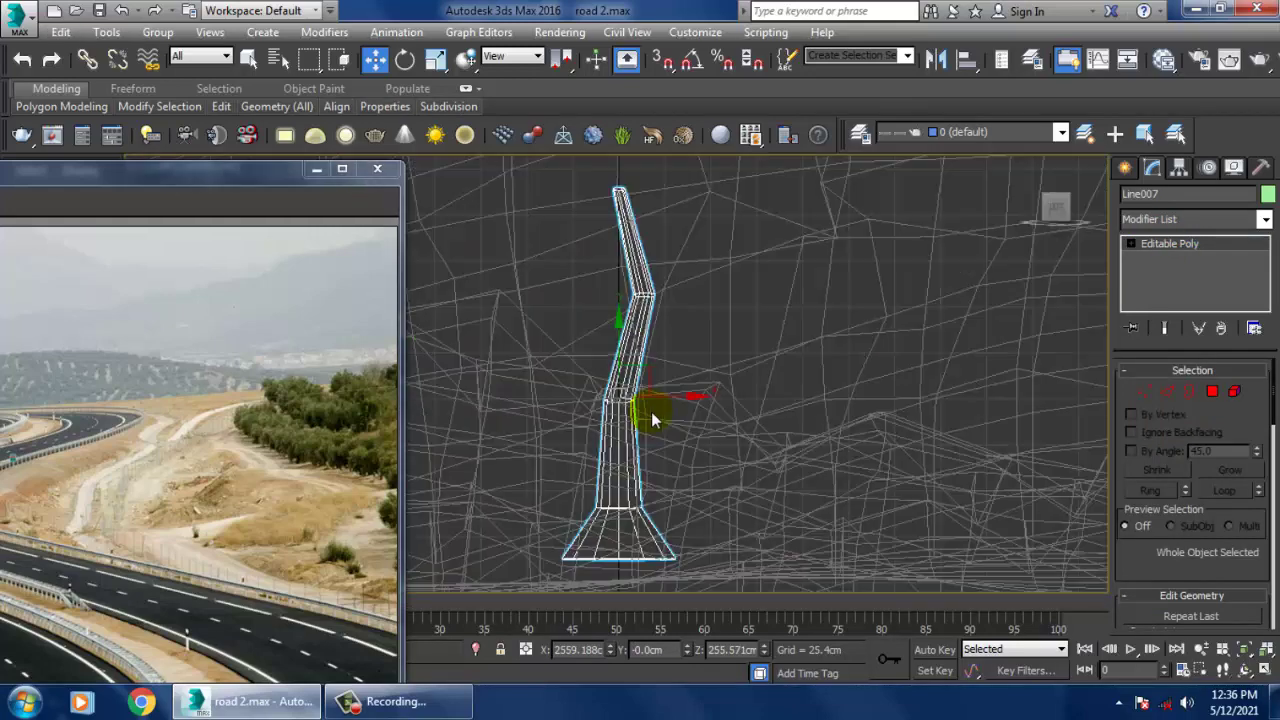
middle_drag(651, 414, 627, 424)
scroll(670, 416, down, 2)
click(1125, 168)
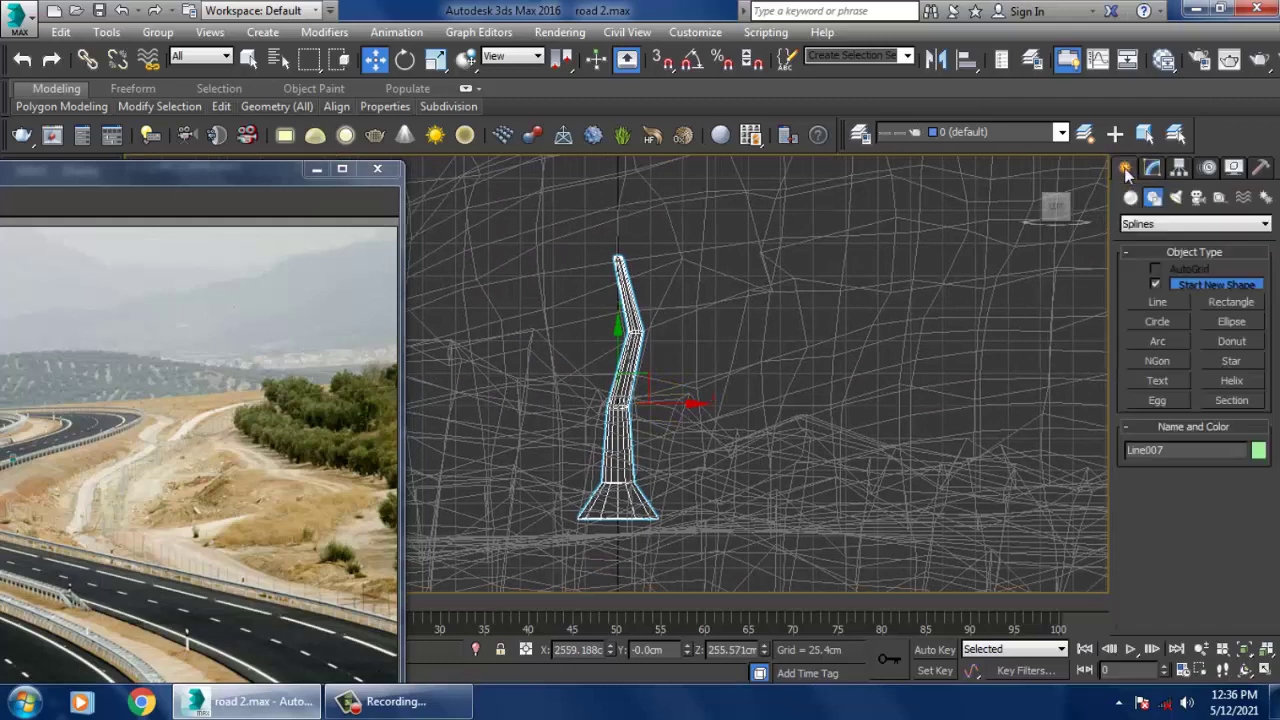
click(1172, 301)
click(622, 368)
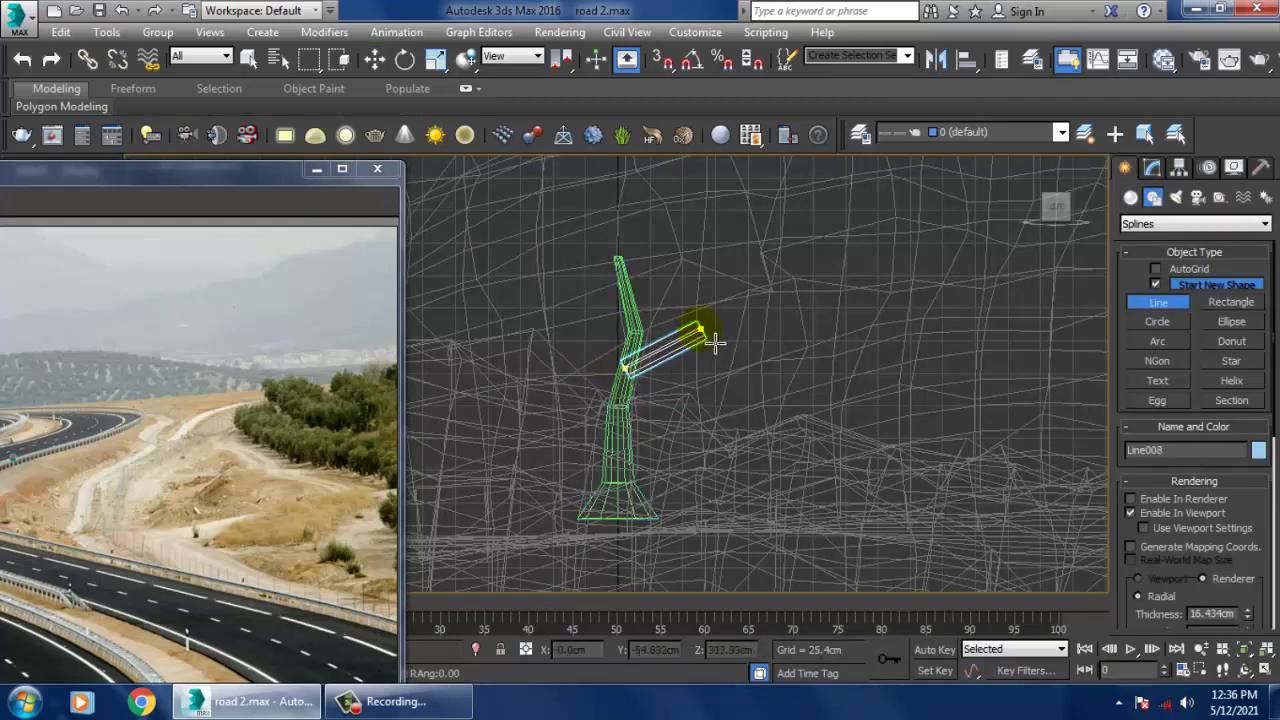
click(748, 276)
right_click(748, 276)
key(alt+w)
middle_click(934, 506)
key(z)
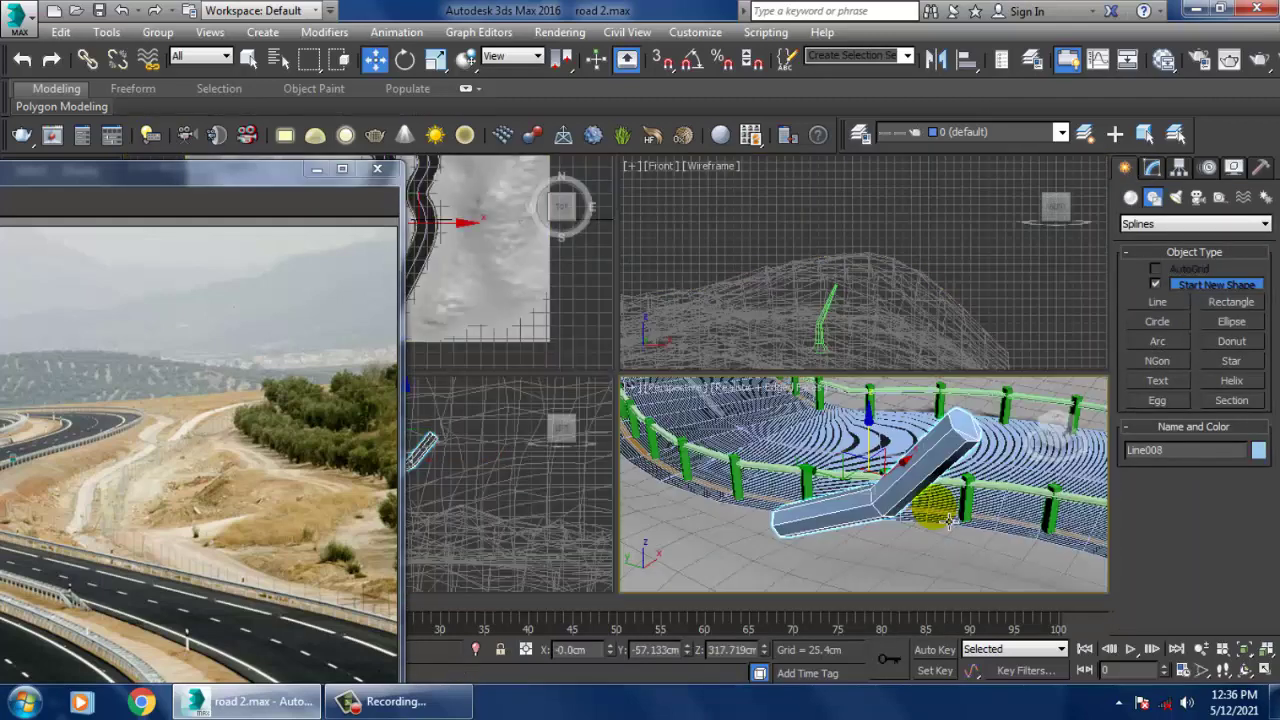
- Move the branch line across the scene to the trunk, to about 2554.8 cm on X
key(alt+w)
scroll(842, 476, down, 4)
alt+middle_drag(898, 487, 828, 488)
scroll(836, 468, down, 8)
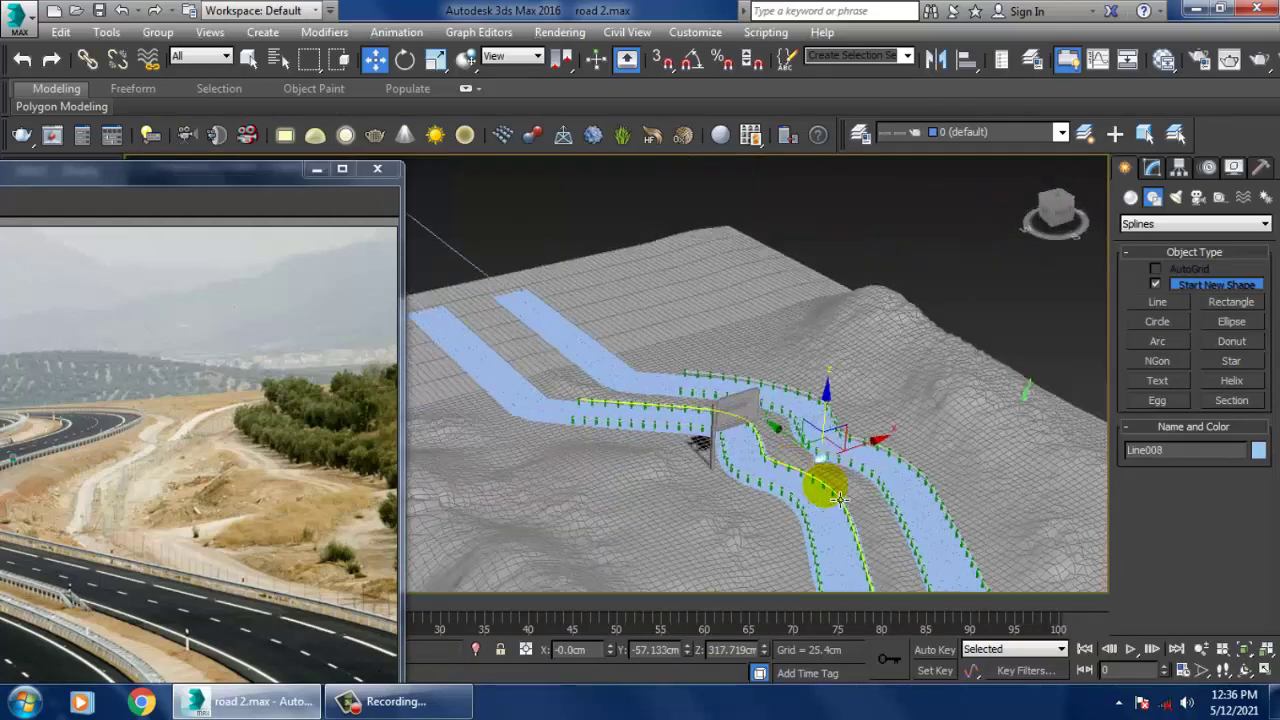
drag(867, 449, 1152, 437)
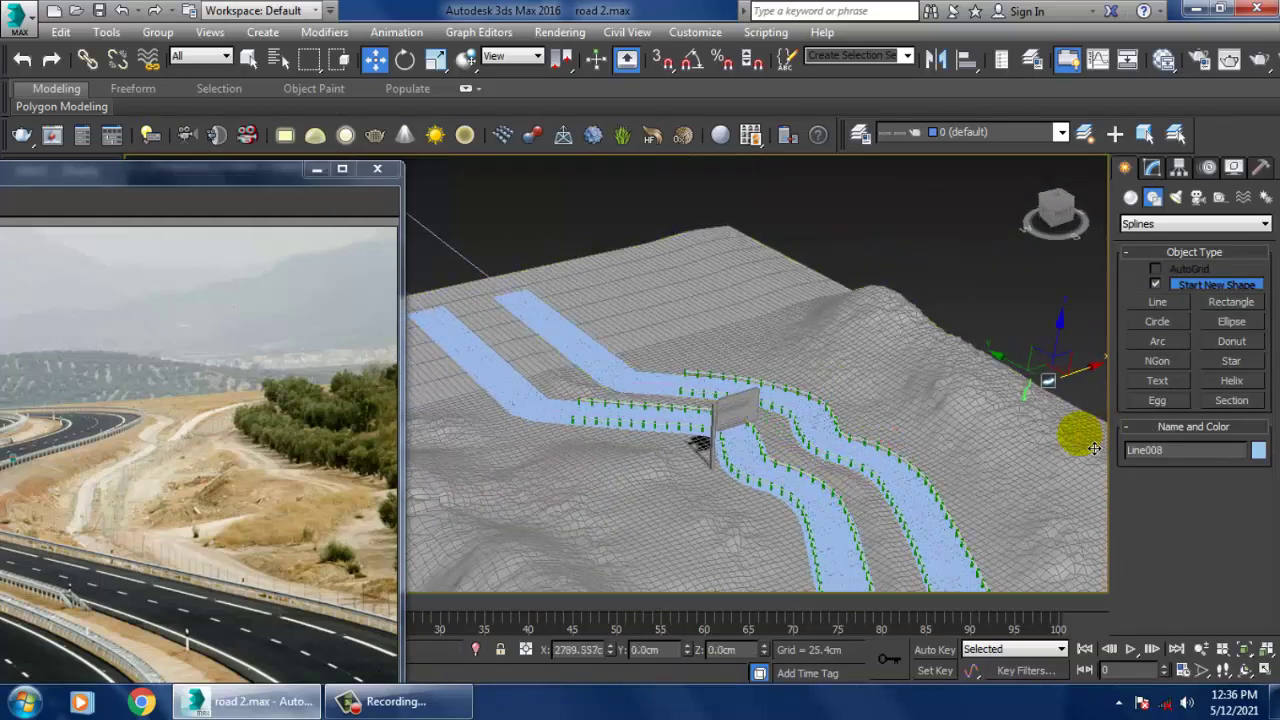
key(z)
scroll(970, 379, down, 5)
alt+middle_drag(880, 390, 916, 367)
scroll(887, 415, up, 3)
drag(904, 342, 863, 369)
alt+middle_drag(861, 371, 893, 384)
- Reduce the branch's rendered thickness to about 12.65 cm and convert it to an Editable Poly
click(1153, 169)
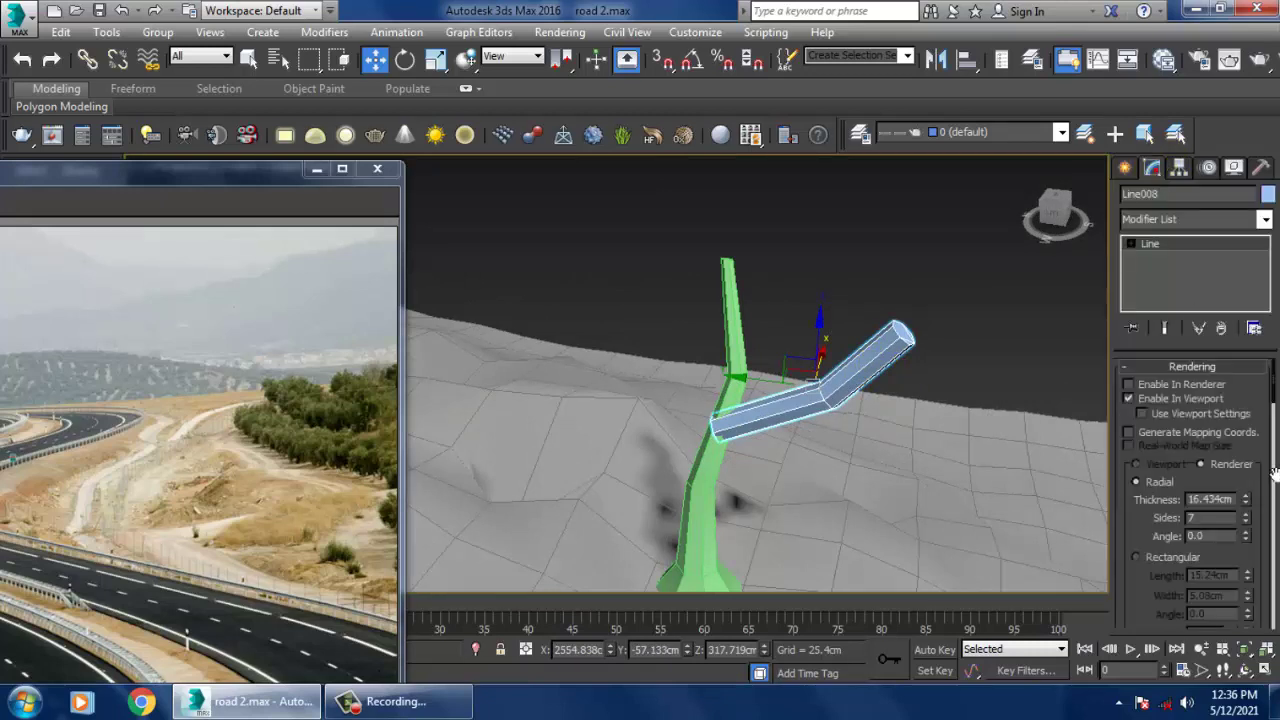
drag(1268, 517, 1275, 520)
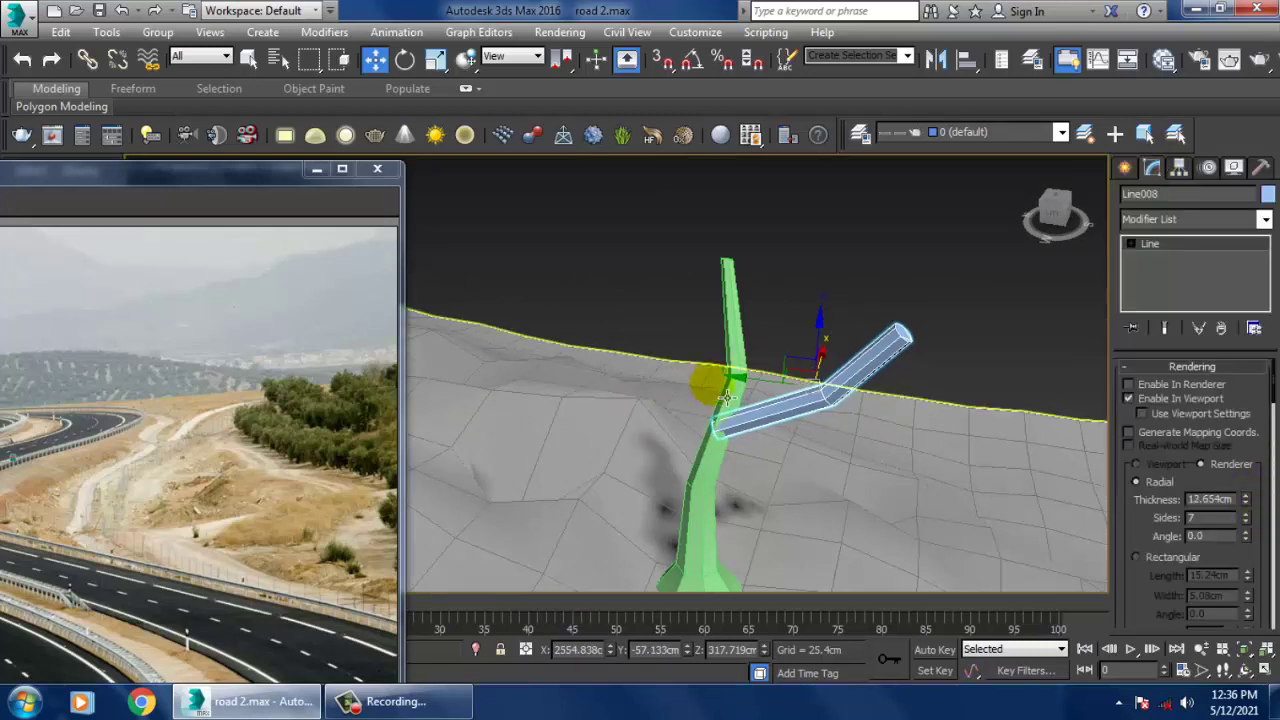
right_click(802, 415)
mouse_move(893, 600)
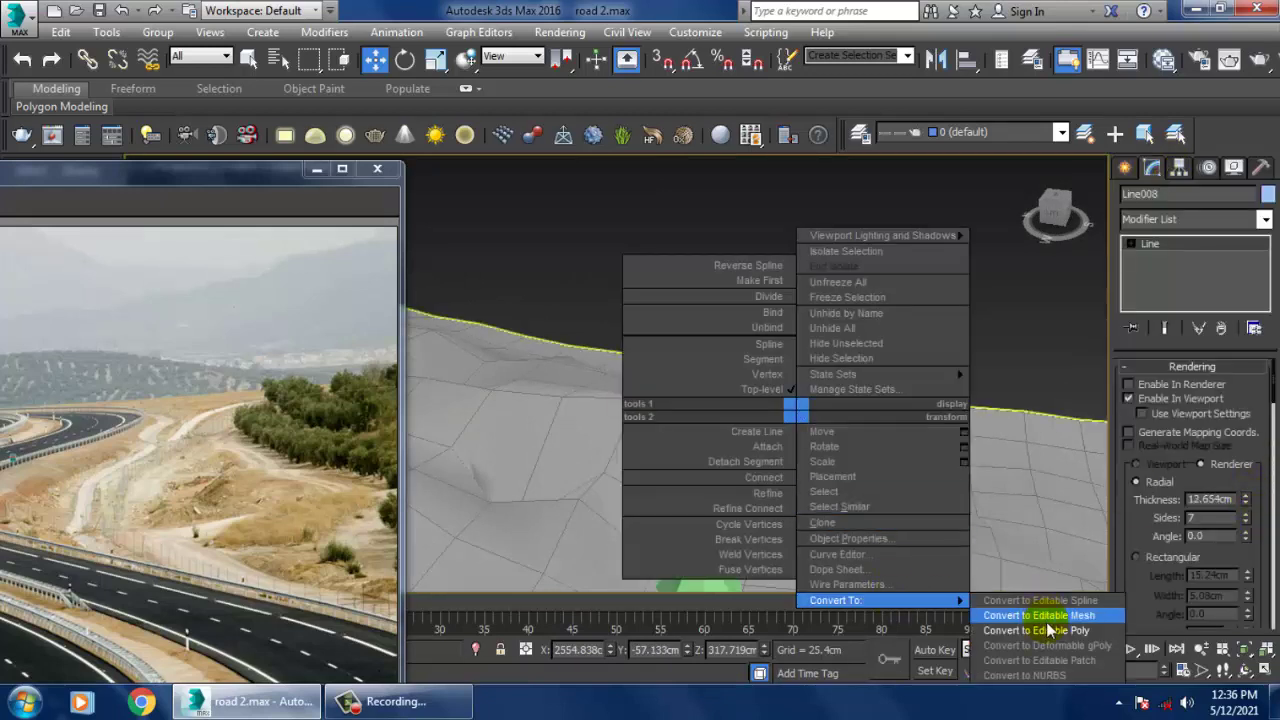
click(1046, 630)
- Rescale the vertex rings at the branch's trunk end and at its outer tip
key(1)
key(r)
drag(629, 384, 676, 430)
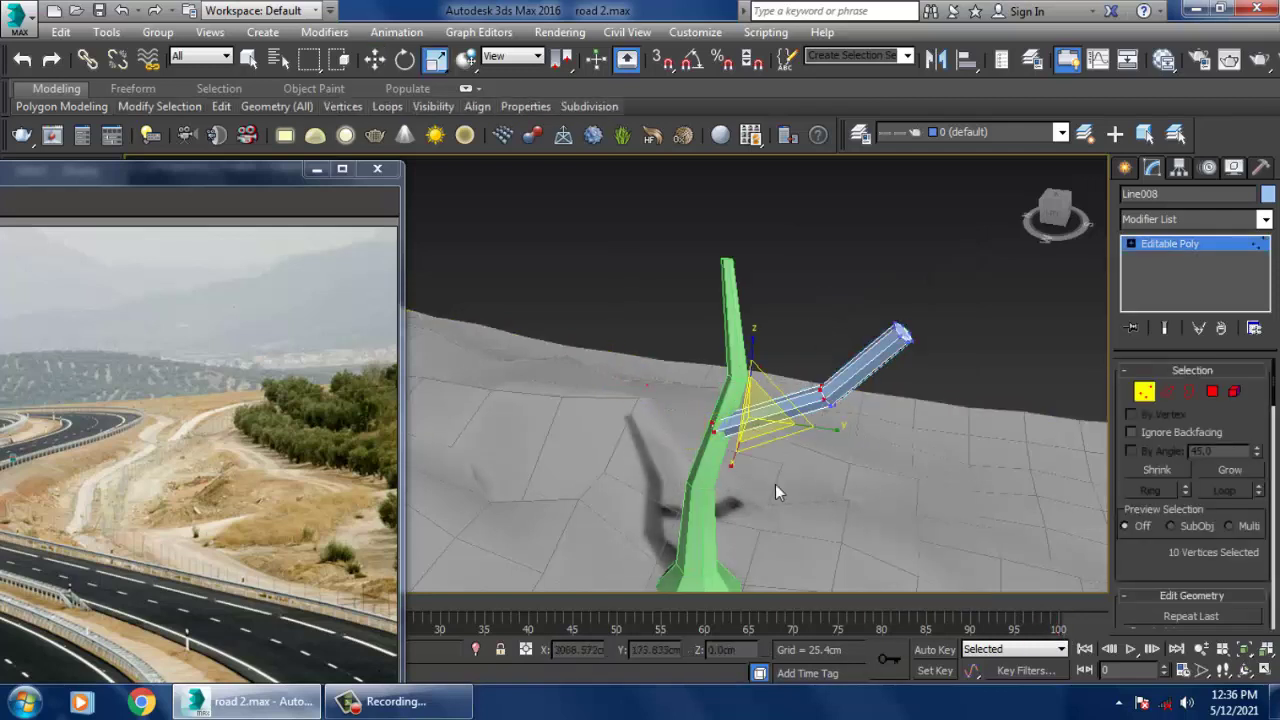
drag(775, 484, 778, 487)
drag(726, 436, 774, 496)
alt+middle_drag(823, 426, 850, 440)
drag(871, 275, 918, 362)
drag(986, 434, 990, 379)
scroll(847, 411, up, 5)
scroll(840, 392, down, 7)
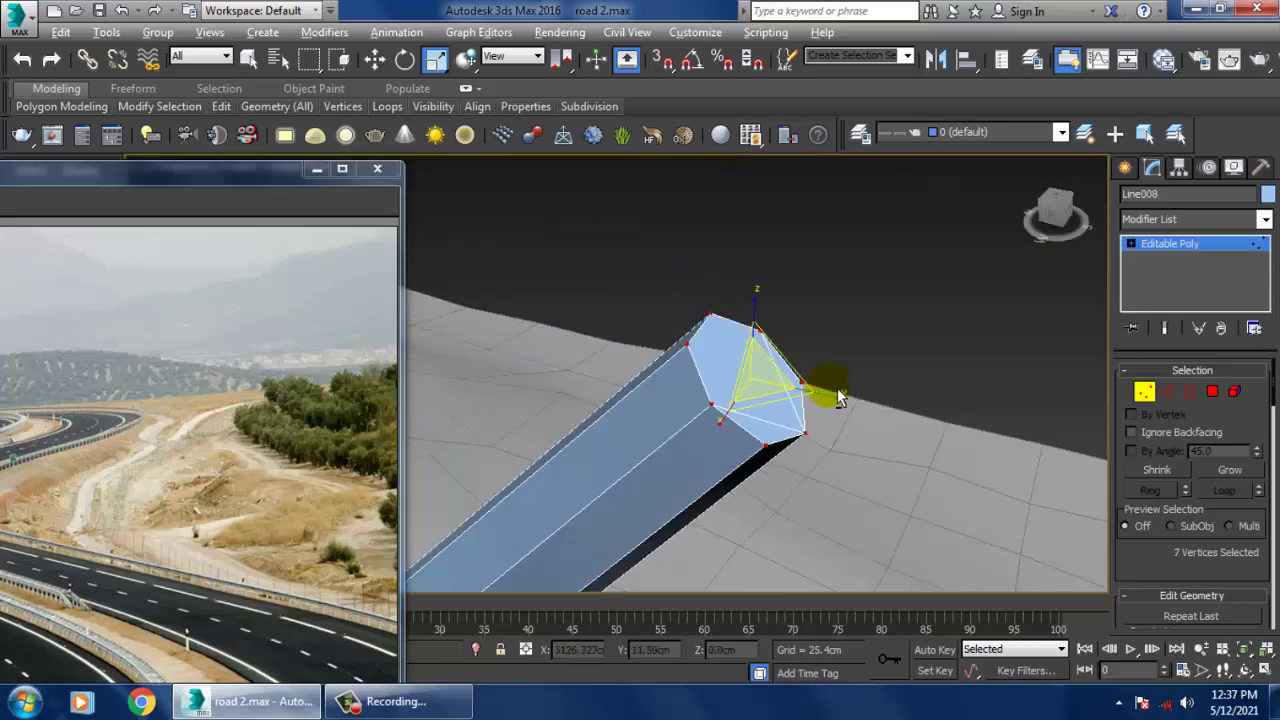
- Create a mirrored copy of the whole branch across the Y axis
alt+middle_drag(823, 400, 955, 397)
key(w)
click(1182, 248)
scroll(905, 360, down, 3)
scroll(865, 376, up, 3)
click(936, 62)
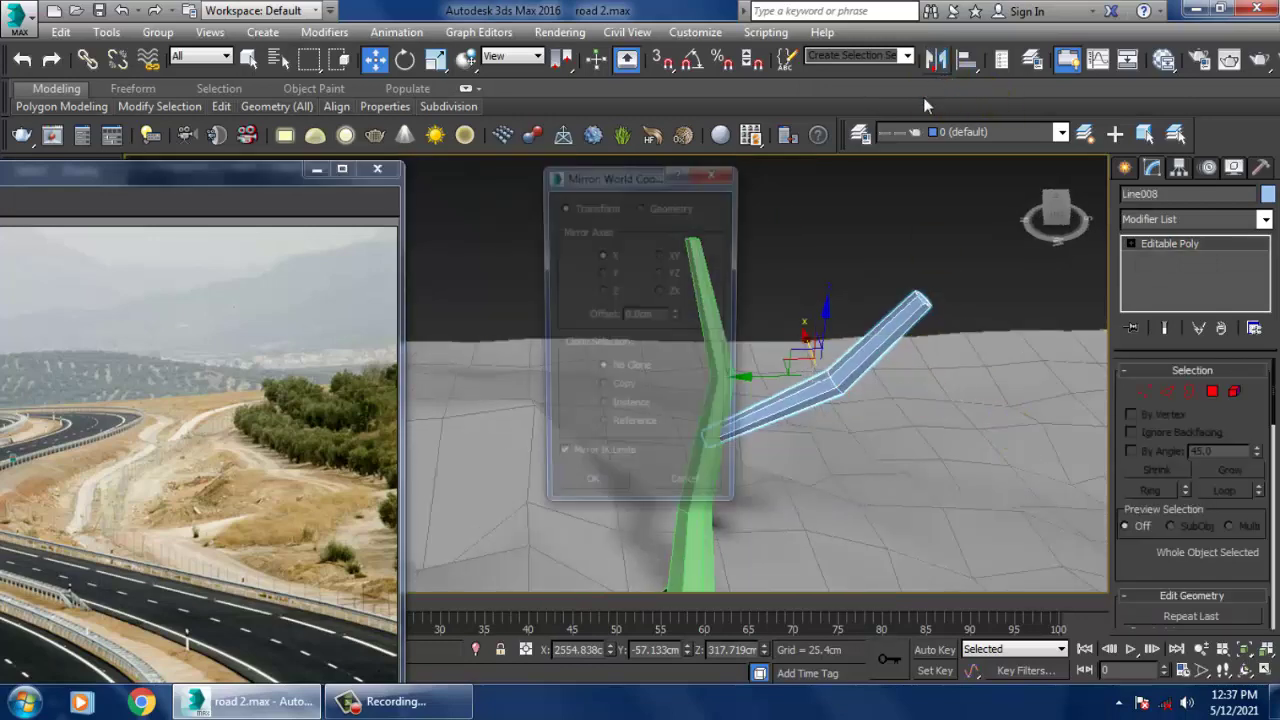
click(620, 390)
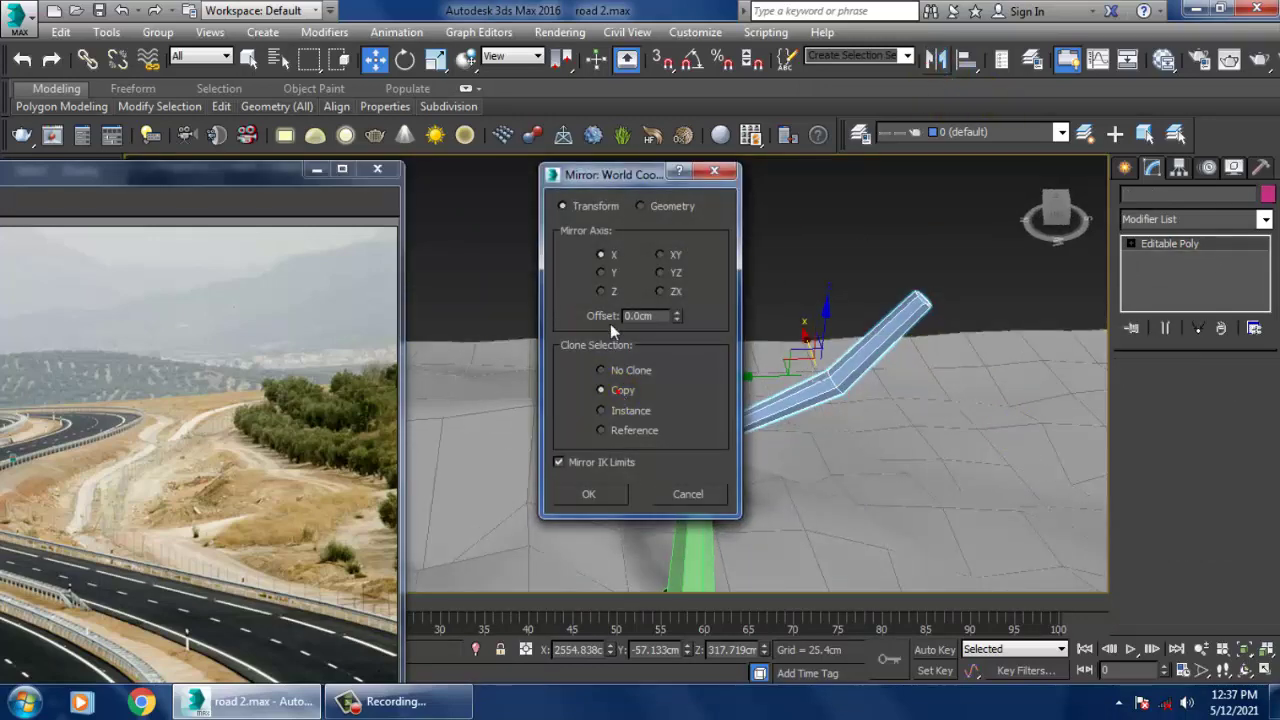
click(612, 274)
click(605, 492)
- Rotate the mirrored branch and attach it to the trunk's other side, at about X 2587.3, Y 40.4, Z 266.0 cm
drag(777, 388, 545, 419)
alt+middle_drag(545, 419, 598, 358)
key(e)
drag(669, 405, 599, 379)
key(w)
alt+middle_drag(600, 380, 646, 408)
drag(636, 321, 527, 457)
alt+middle_drag(673, 443, 577, 488)
alt+middle_drag(652, 522, 575, 511)
drag(502, 453, 518, 451)
alt+middle_drag(582, 446, 683, 450)
scroll(638, 427, down, 3)
scroll(663, 453, up, 3)
- Create a BlobMesh compound object on the hillside beside the tree
click(1125, 169)
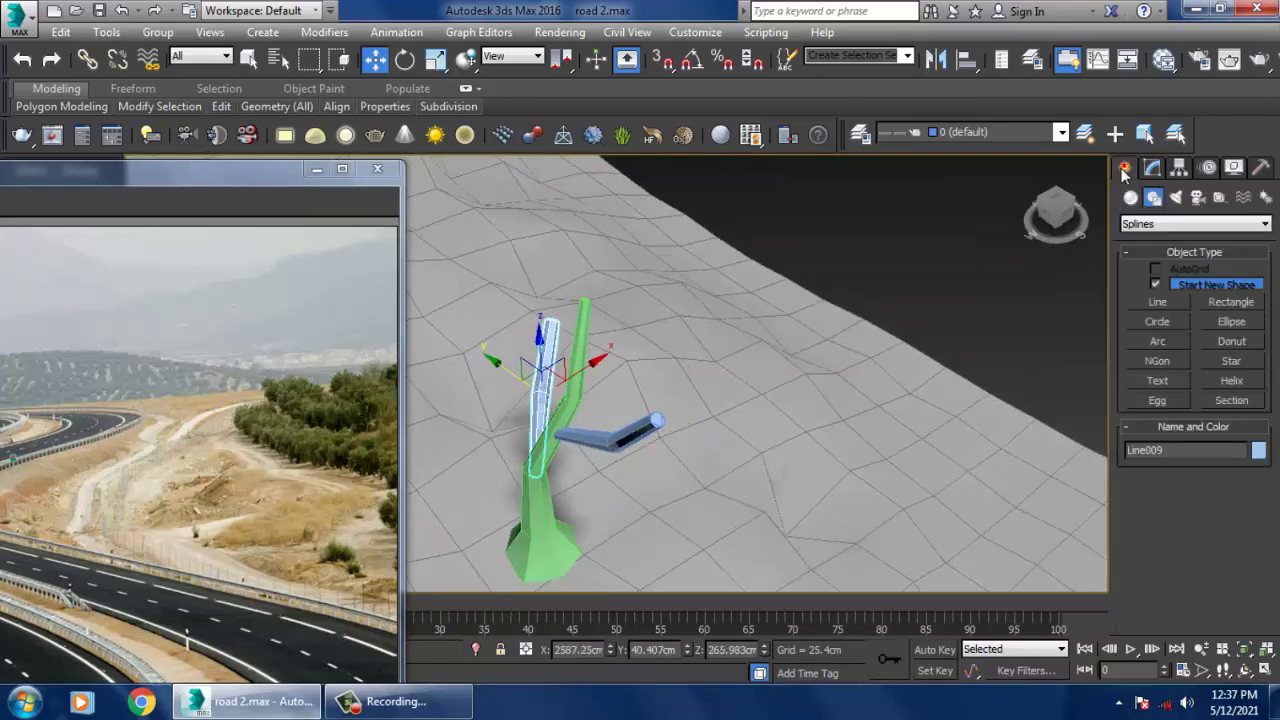
click(1130, 197)
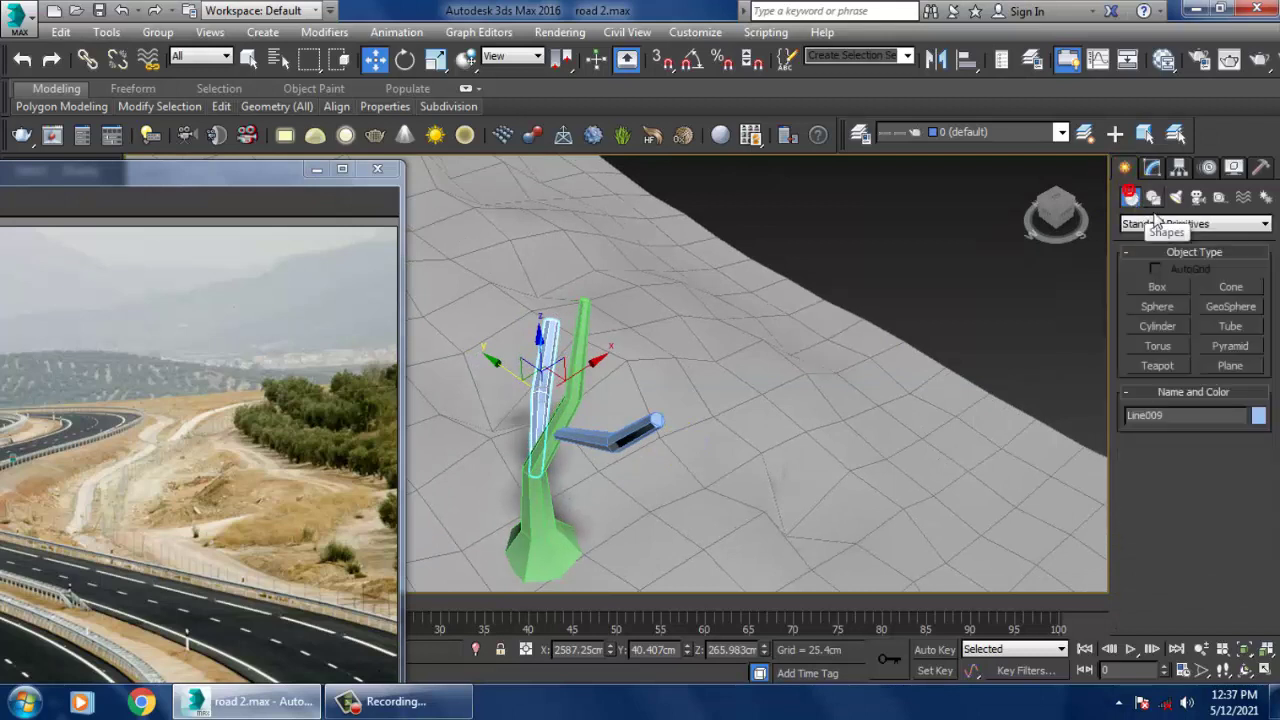
click(1155, 224)
click(1163, 252)
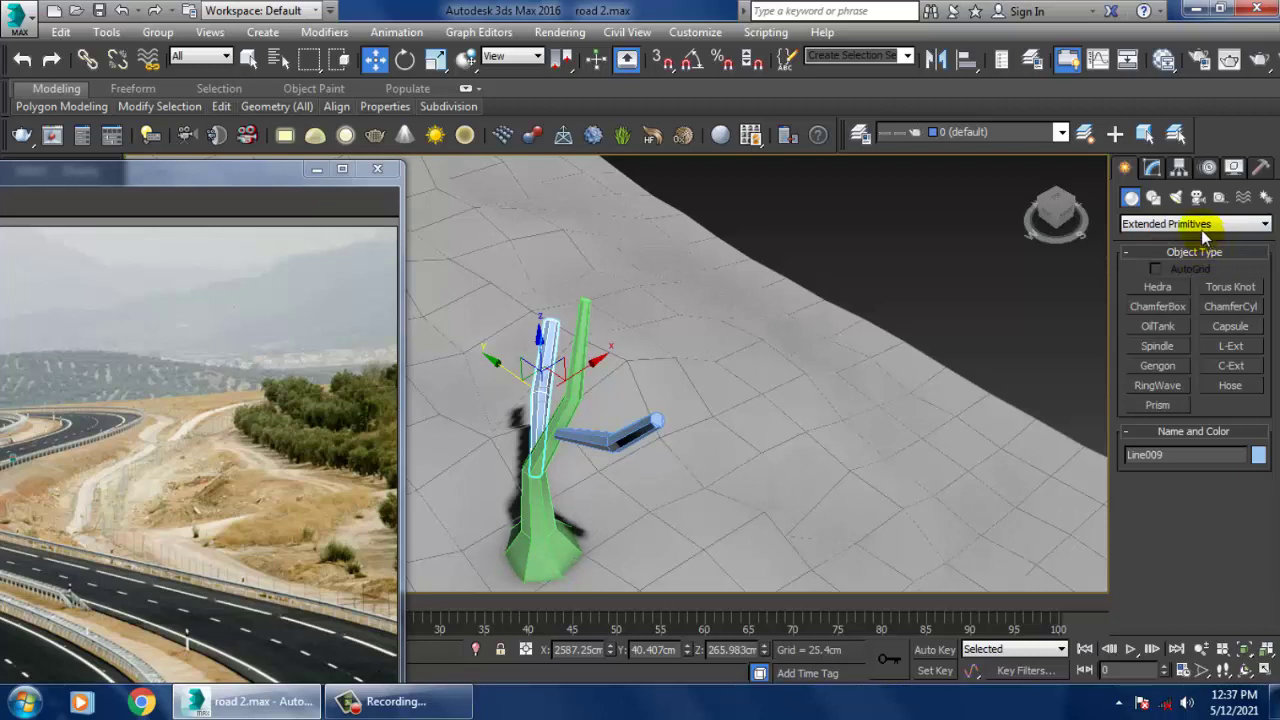
click(1204, 230)
click(1210, 264)
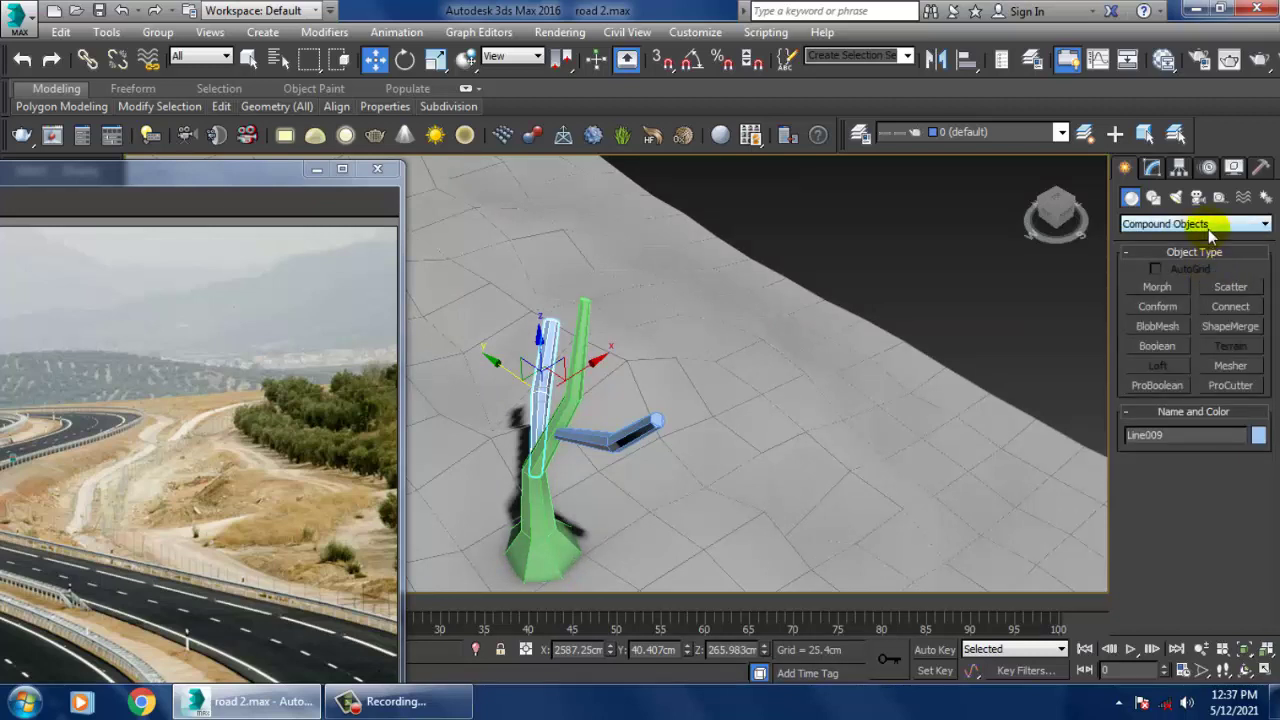
click(1157, 327)
click(692, 462)
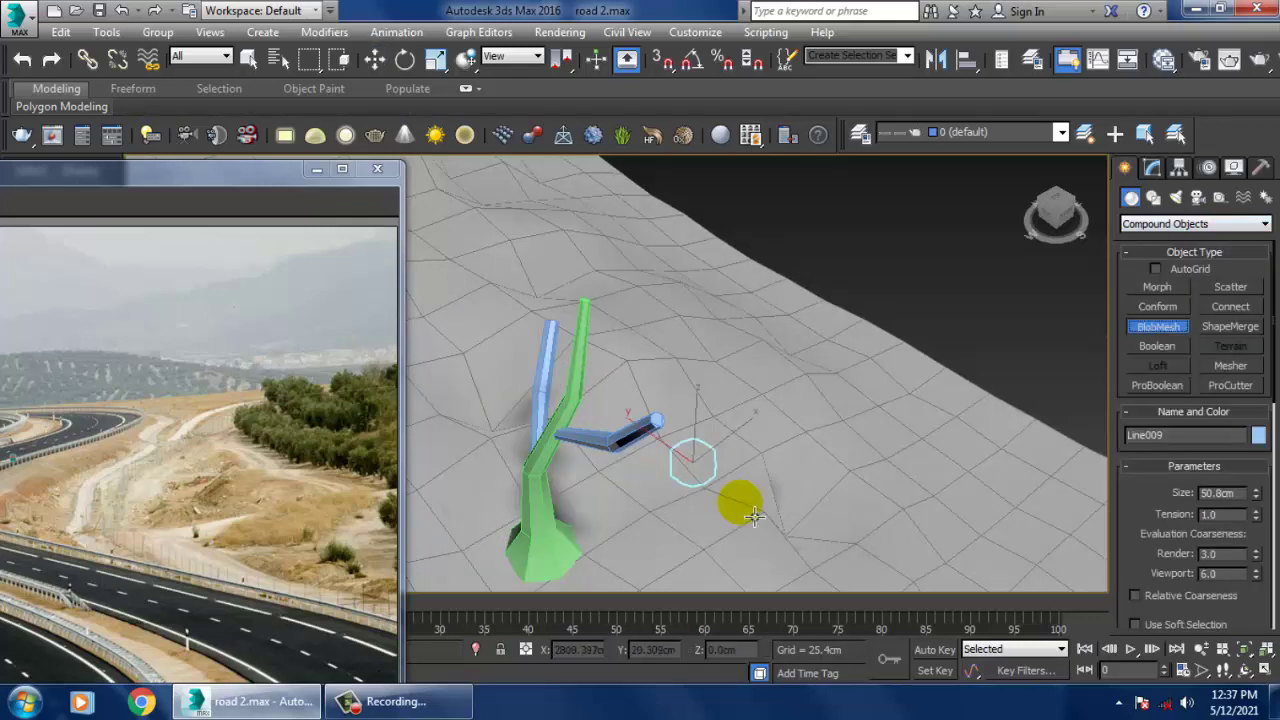
- Raise the BlobMesh above the terrain and move it toward the upper part of the tree
alt+middle_drag(700, 450, 688, 405)
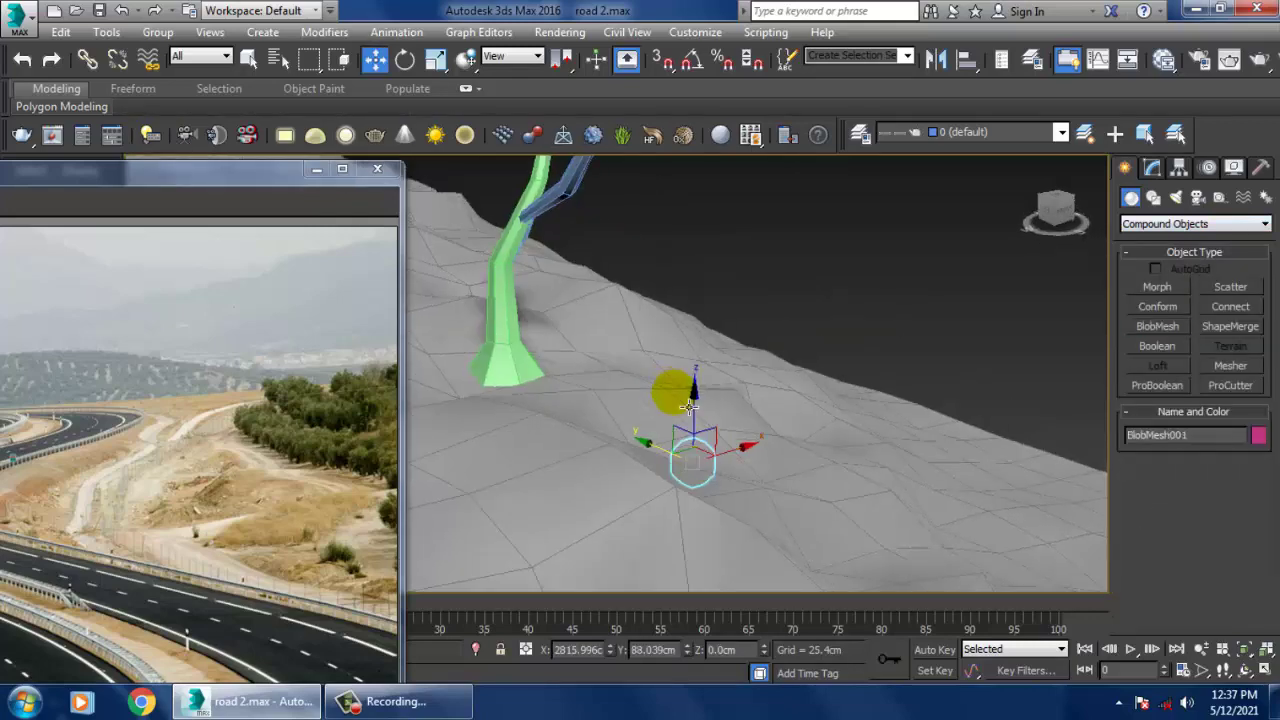
alt+middle_drag(711, 237, 751, 290)
middle_drag(751, 290, 821, 348)
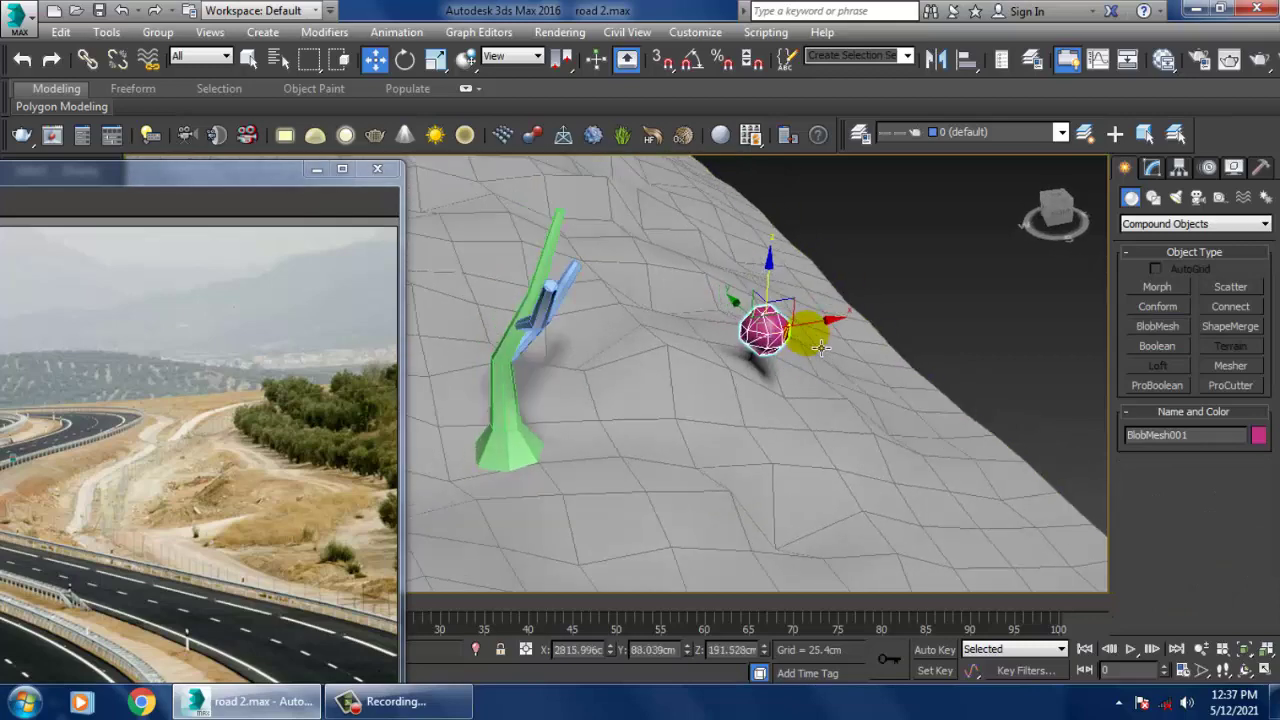
drag(828, 330, 622, 374)
alt+middle_drag(640, 395, 671, 417)
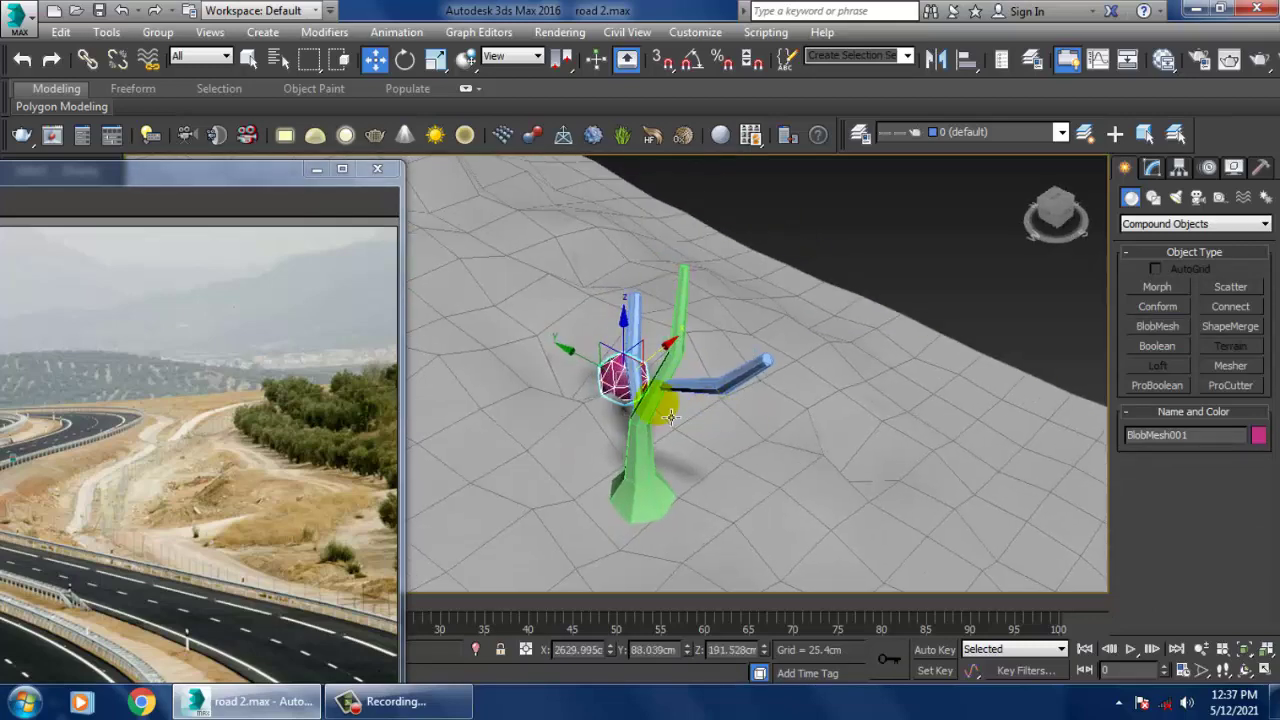
drag(573, 300, 560, 280)
key(w)
alt+middle_drag(585, 330, 684, 331)
drag(673, 325, 674, 212)
- Scale the BlobMesh and shift it along Y and upward to the trunk's upper end
alt+middle_drag(712, 272, 665, 290)
key(r)
drag(652, 284, 792, 364)
alt+middle_drag(735, 325, 760, 298)
key(w)
drag(692, 301, 789, 309)
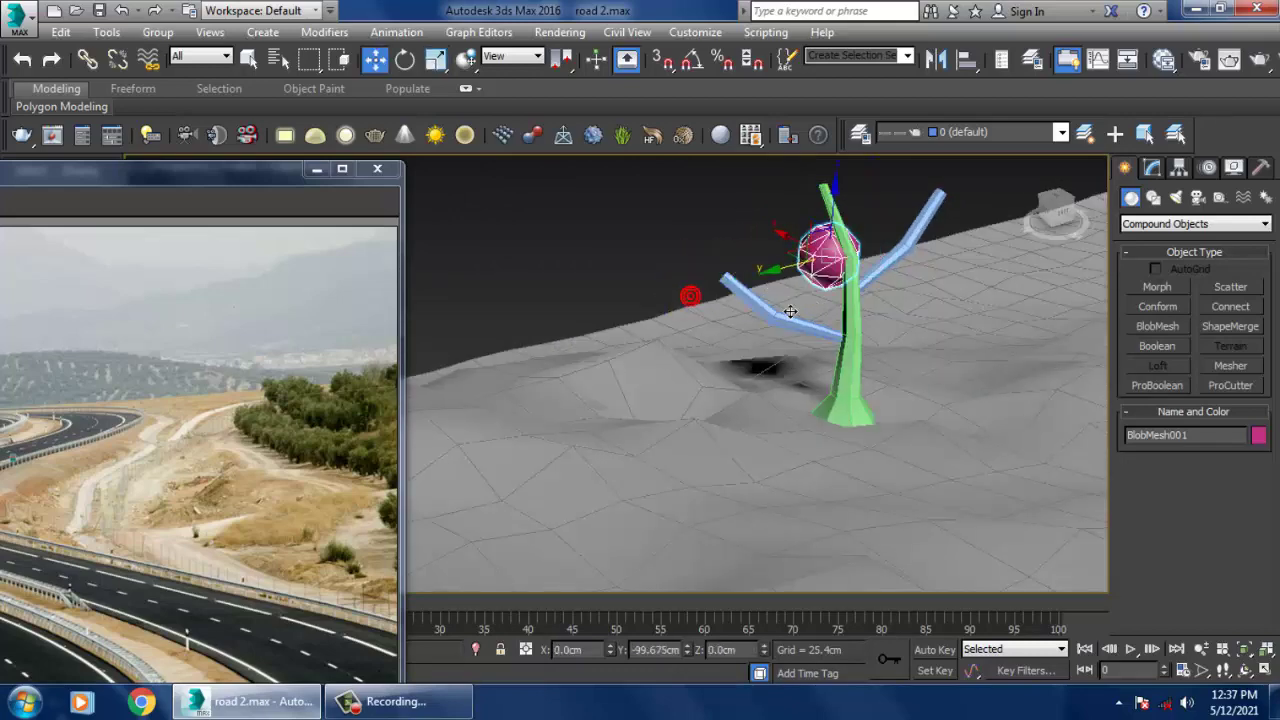
alt+middle_drag(775, 255, 840, 266)
drag(839, 205, 843, 138)
- Enlarge the BlobMesh and position it over the trunk's top at about X 2591.2, Y -11.6, Z 360.4 cm
key(z)
alt+middle_drag(860, 235, 816, 190)
key(r)
drag(623, 375, 630, 298)
scroll(634, 374, down, 5)
alt+middle_drag(634, 374, 748, 360)
key(w)
drag(639, 338, 655, 371)
alt+middle_drag(672, 346, 862, 390)
- Delete the BlobMesh from the top of the trunk
click(1152, 168)
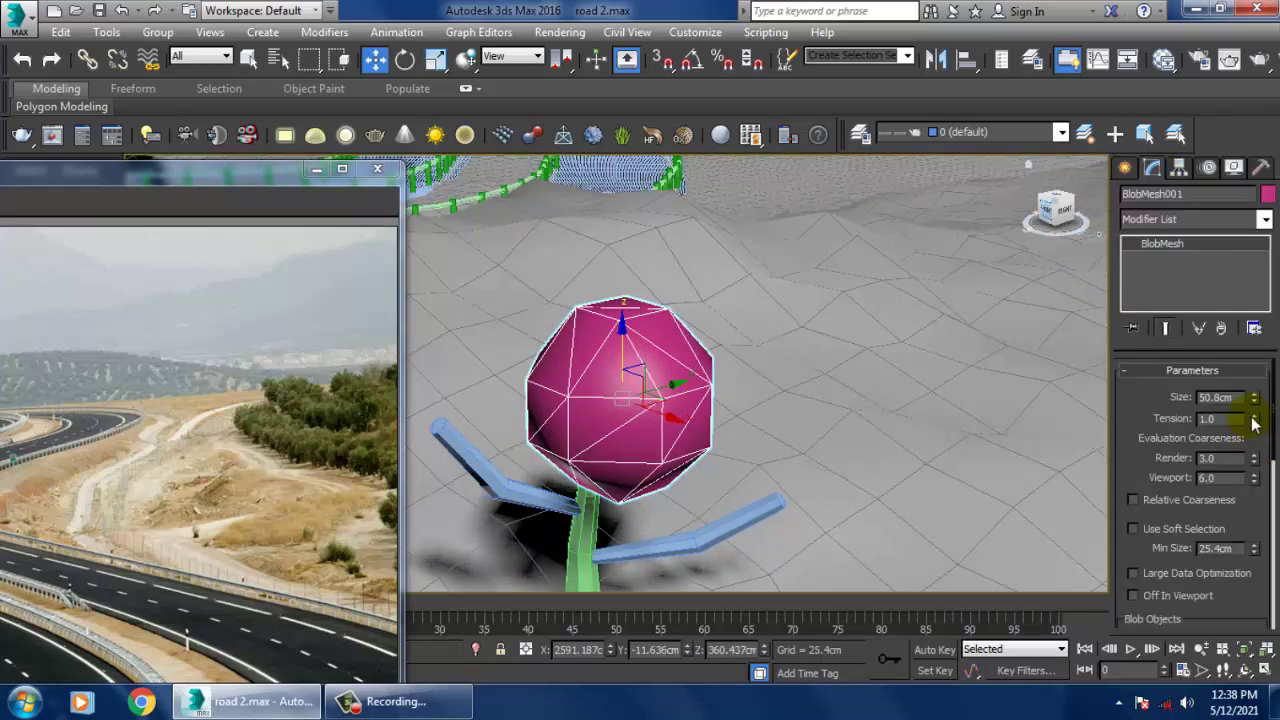
mouse_move(1273, 373)
mouse_down()
mouse_move(1271, 422)
mouse_move(1269, 398)
mouse_up()
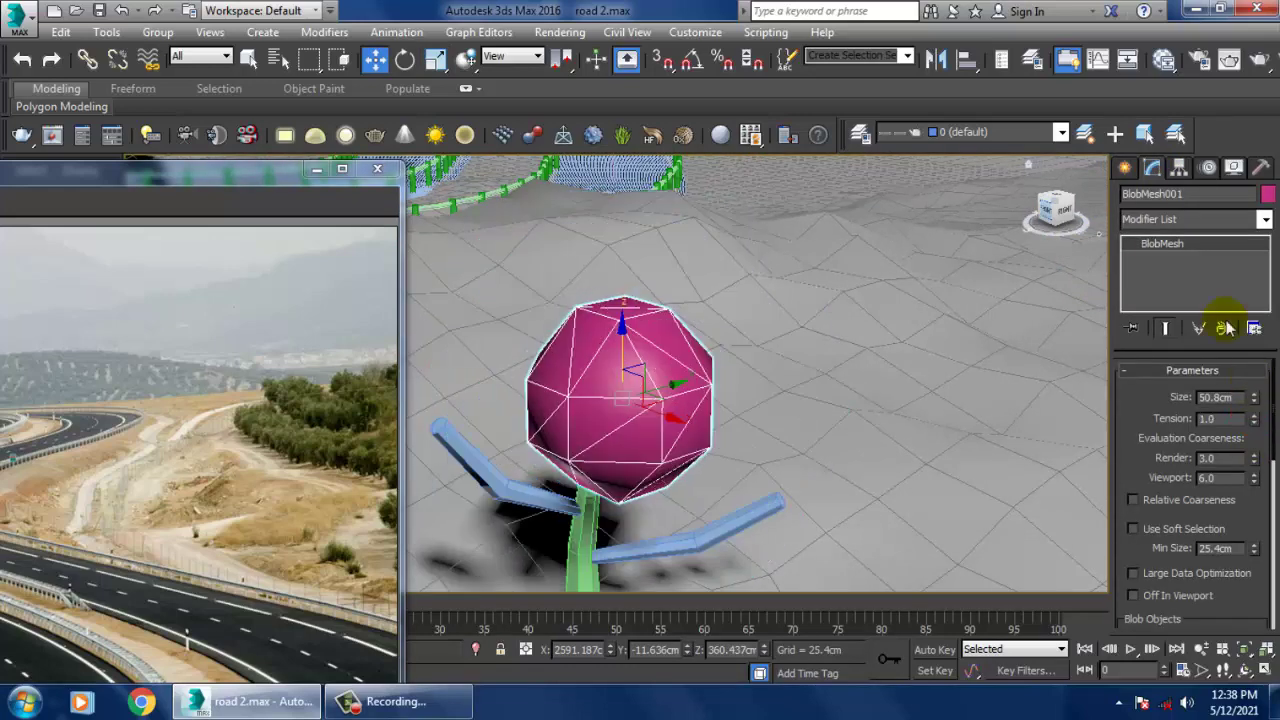
click(1127, 169)
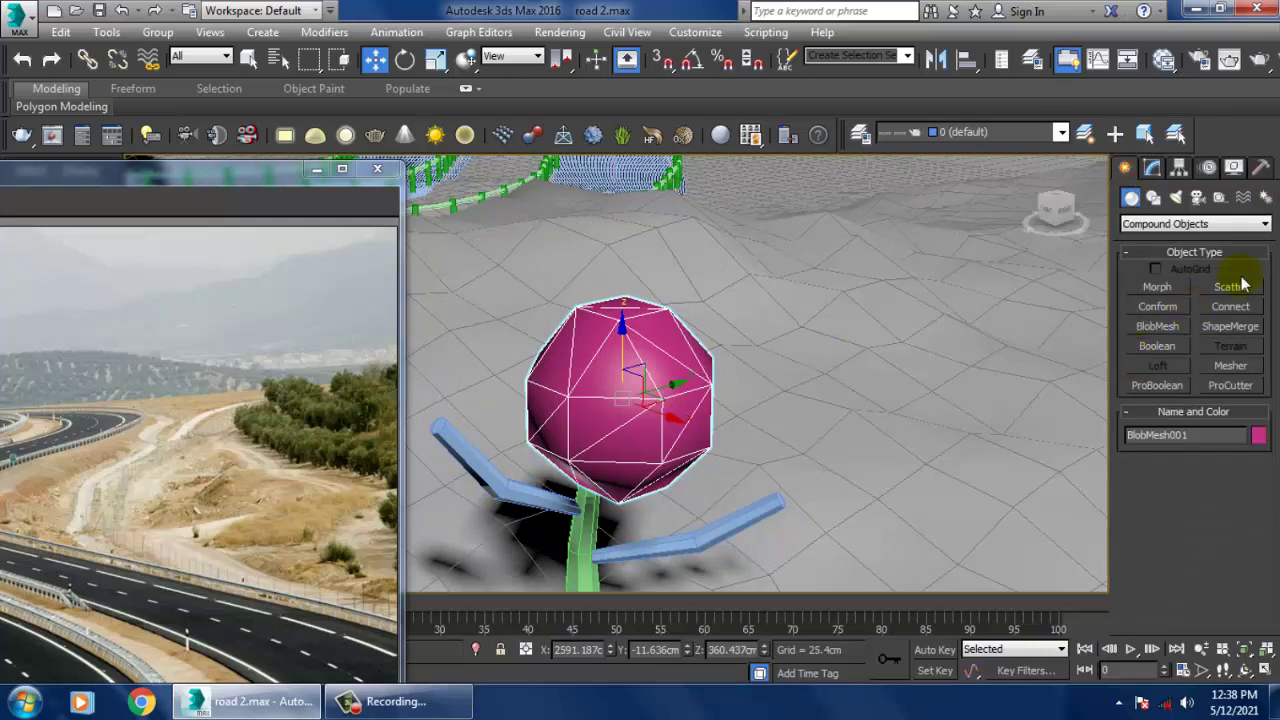
key(Delete)
- Create a GeoSphere of about 41.7 cm radius near the tree and raise it to about 310.6 cm on Z
click(1151, 228)
click(1170, 239)
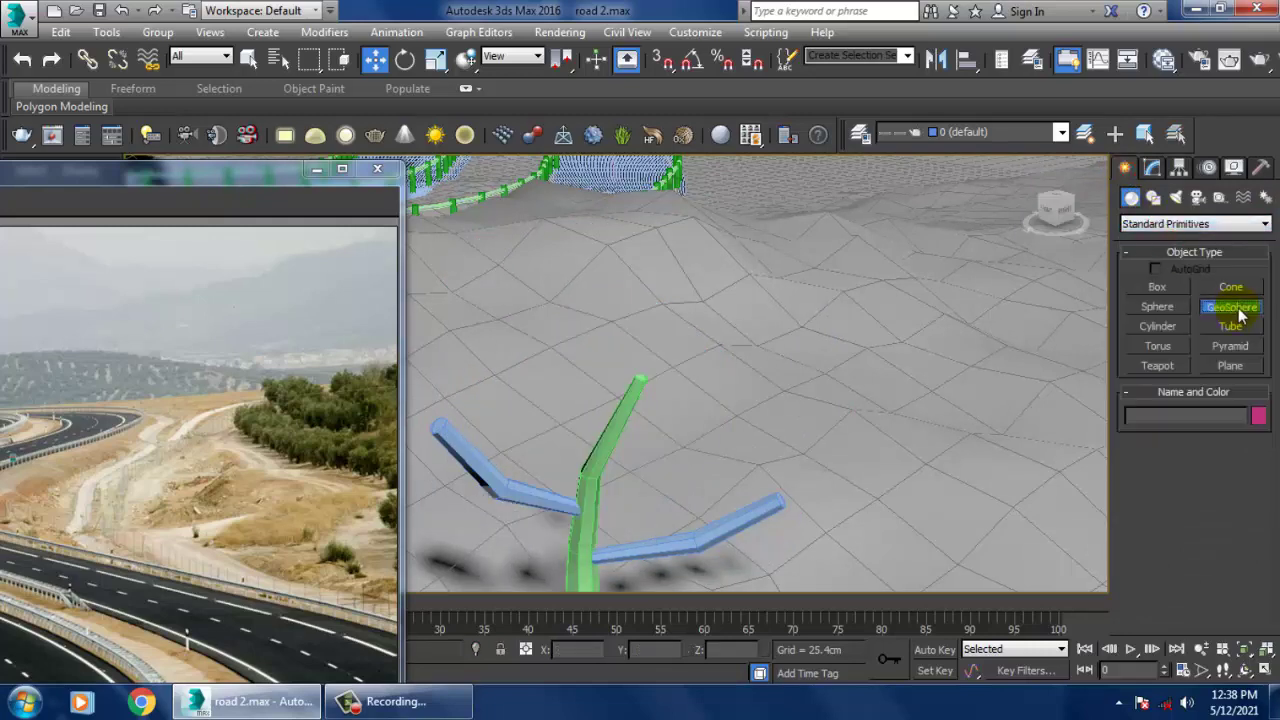
click(1240, 315)
alt+middle_drag(712, 262, 740, 338)
drag(811, 564, 842, 588)
key(w)
alt+middle_drag(838, 515, 812, 460)
drag(805, 289, 807, 167)
alt+middle_drag(800, 200, 850, 333)
scroll(829, 312, down, 4)
key(z)
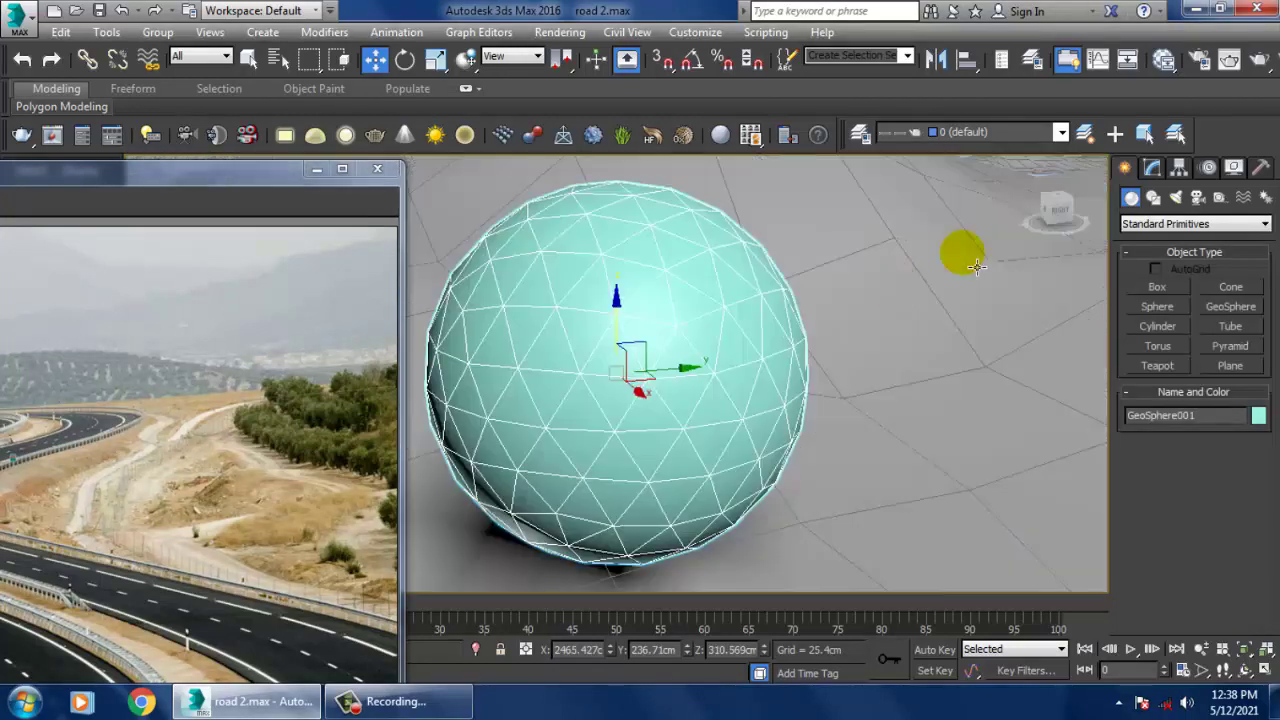
- Set the GeoSphere's segments to 1
click(1152, 168)
click(1245, 415)
click(1245, 415)
click(1245, 415)
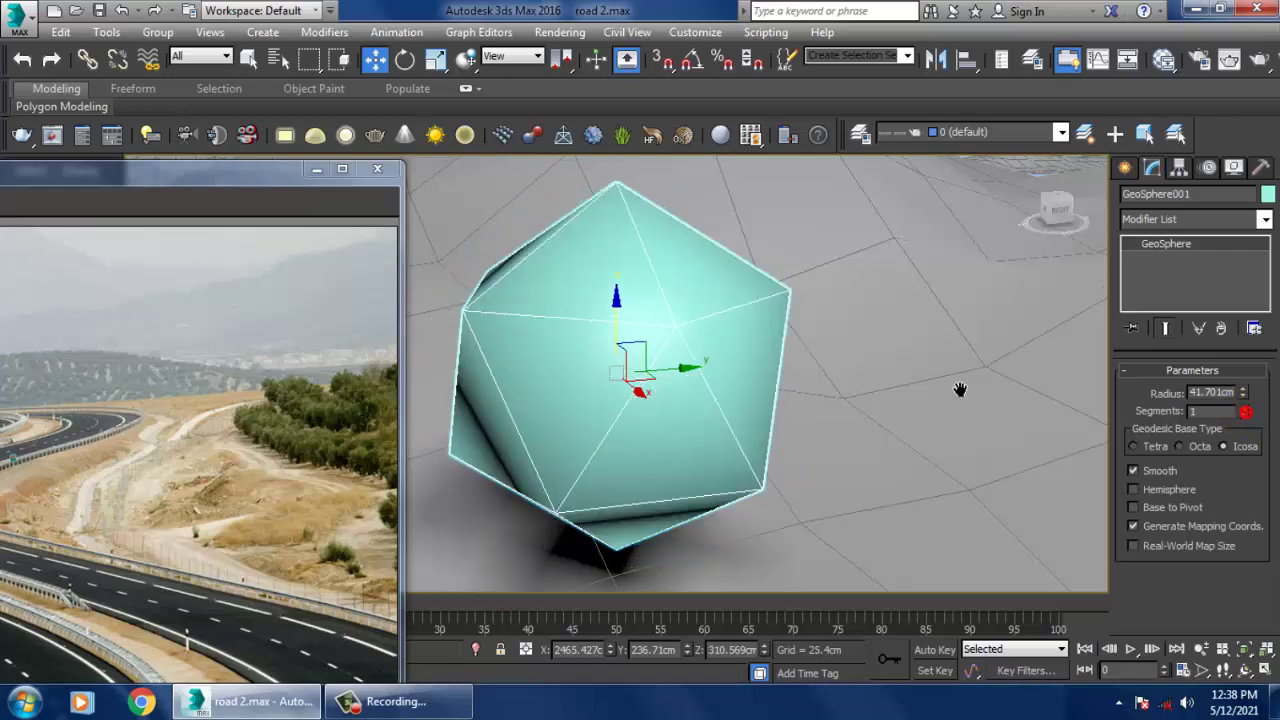
- Align the GeoSphere to the trunk and raise it to about 354.6 cm on Z
scroll(960, 390, down, 5)
drag(937, 378, 914, 378)
key(alt+a)
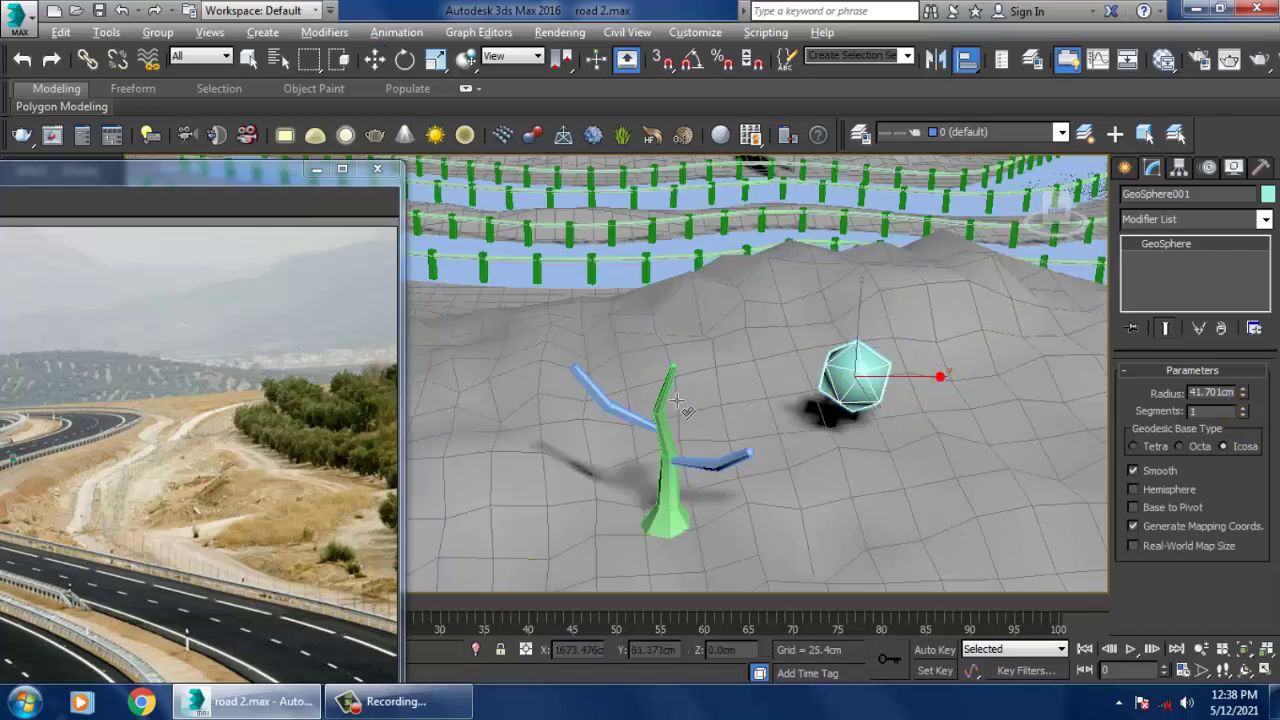
click(666, 384)
click(636, 510)
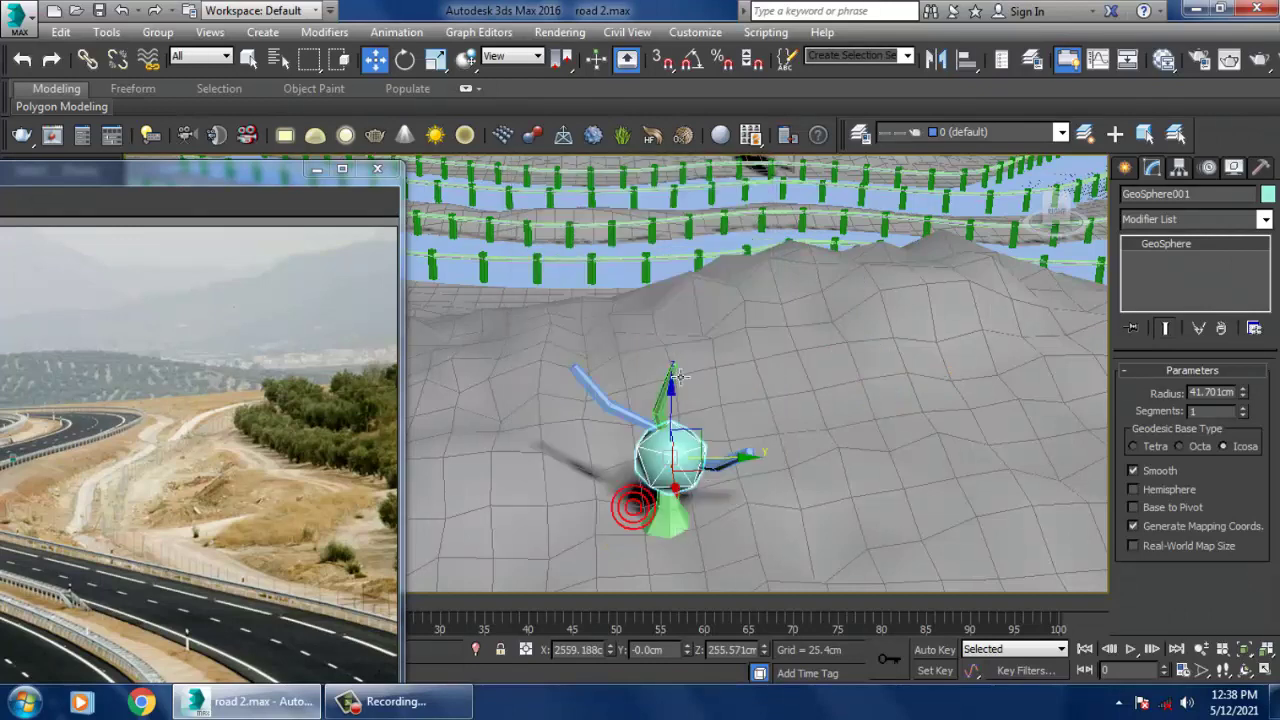
alt+middle_drag(644, 430, 690, 427)
scroll(685, 385, up, 5)
- Enlarge the GeoSphere and adjust its position over the trunk's top as the main foliage mass
key(r)
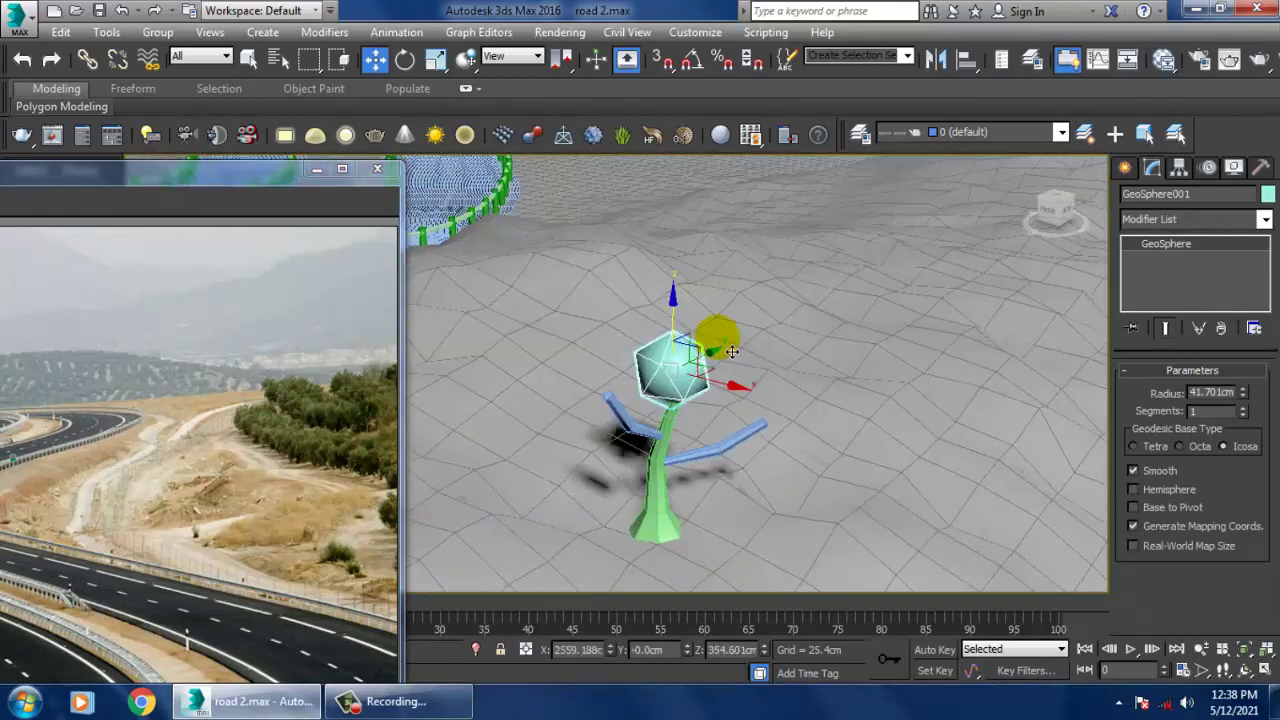
drag(637, 408, 626, 374)
key(w)
alt+middle_drag(626, 374, 693, 414)
scroll(734, 377, down, 5)
scroll(693, 414, up, 4)
key(z)
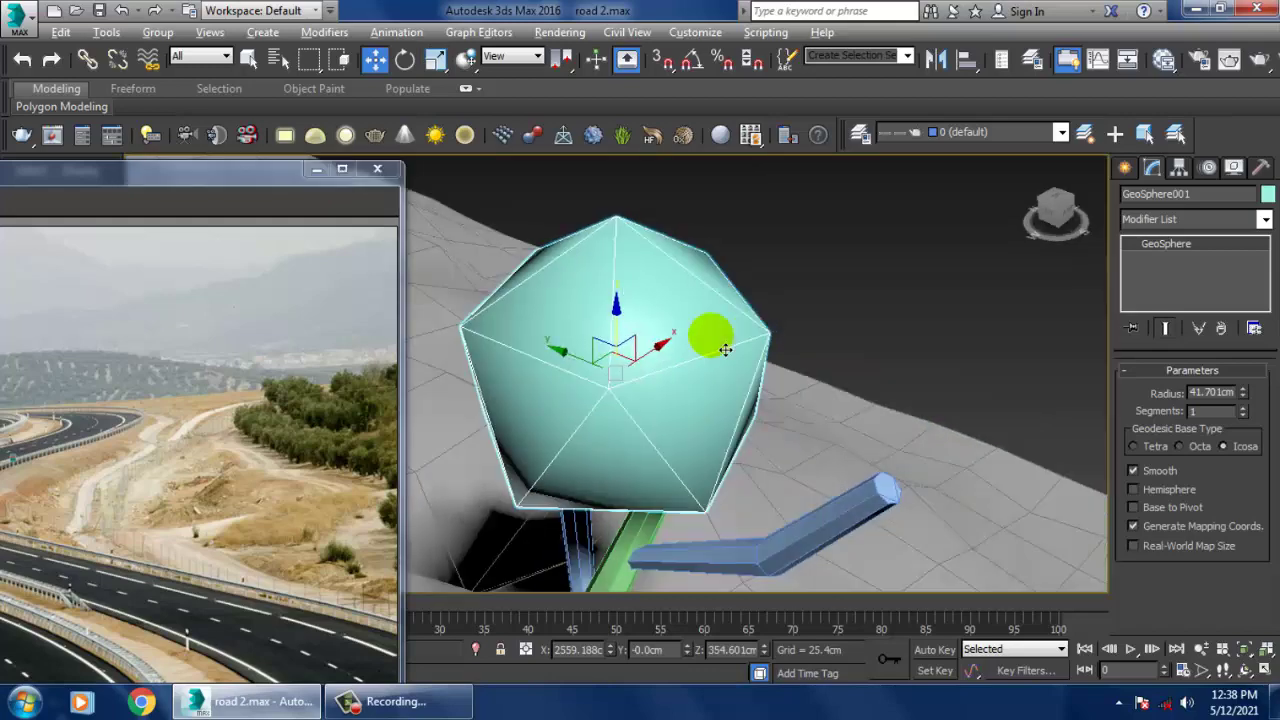
scroll(720, 362, down, 3)
drag(722, 348, 755, 335)
- Copy the main foliage sphere, make the copy smaller and place it beside the original above the first branch
alt+middle_drag(704, 350, 752, 350)
mouse_move(655, 353)
shift+mouse_down()
mouse_move(766, 363)
mouse_move(846, 400)
shift+mouse_up()
click(640, 430)
key(r)
alt+middle_drag(846, 400, 778, 396)
key(w)
drag(866, 355, 806, 363)
alt+middle_drag(840, 390, 835, 335)
- Copy the smaller foliage sphere and align the copy to the mirrored branch's pivot point
shift+drag(760, 375, 533, 380)
click(636, 438)
mouse_move(850, 402)
alt+middle_down()
mouse_move(676, 384)
mouse_move(730, 361)
alt+middle_up()
key(alt+a)
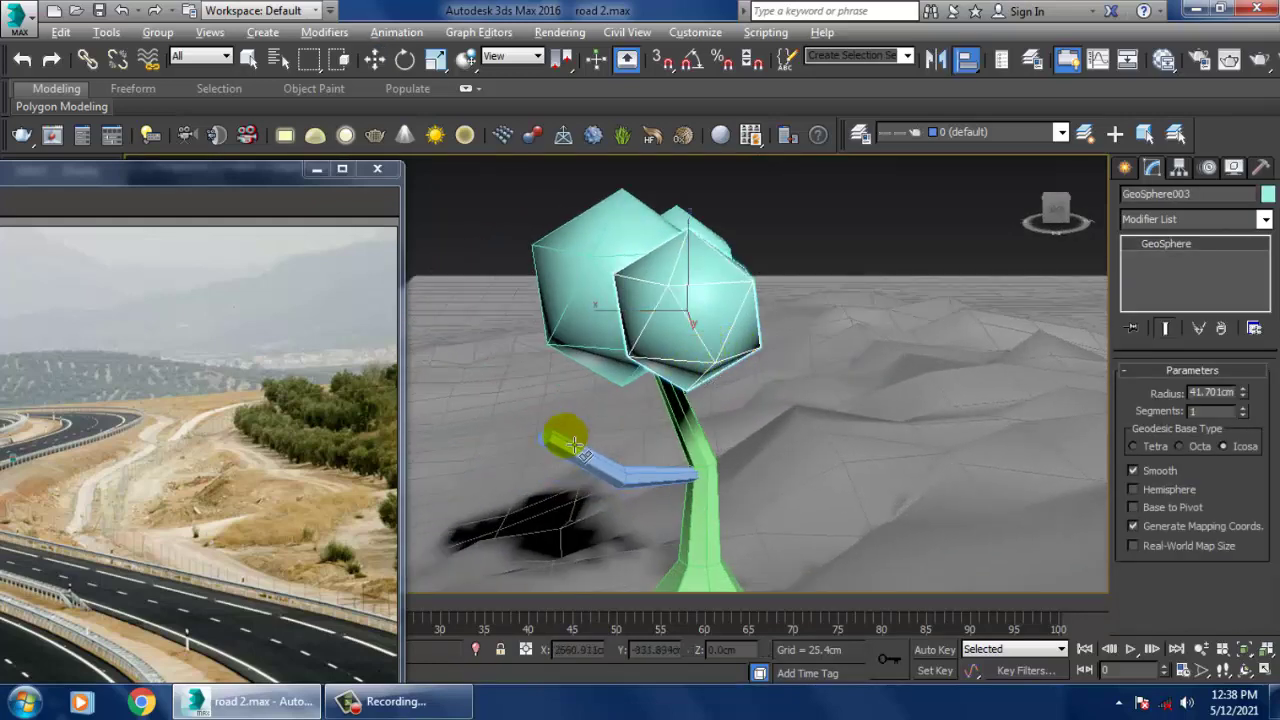
click(560, 449)
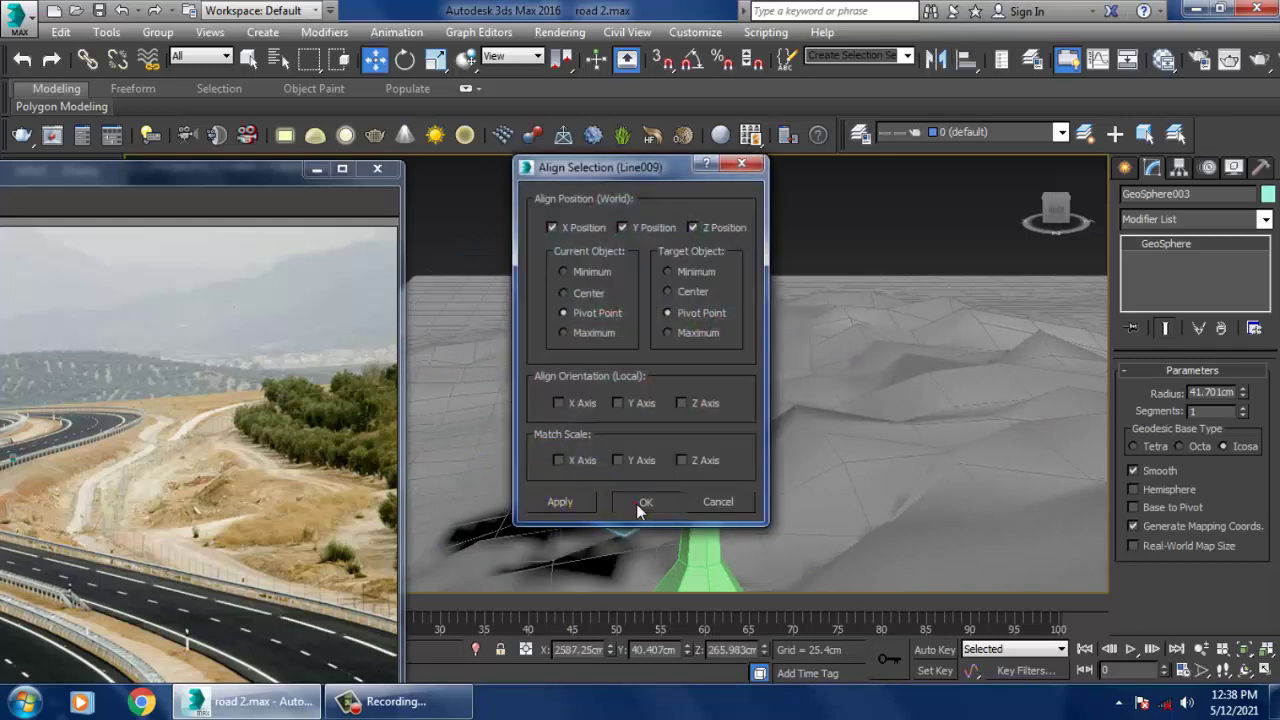
click(645, 502)
- Raise the aligned sphere and move it outward onto the mirrored branch's tip
drag(572, 485, 621, 483)
drag(615, 393, 614, 332)
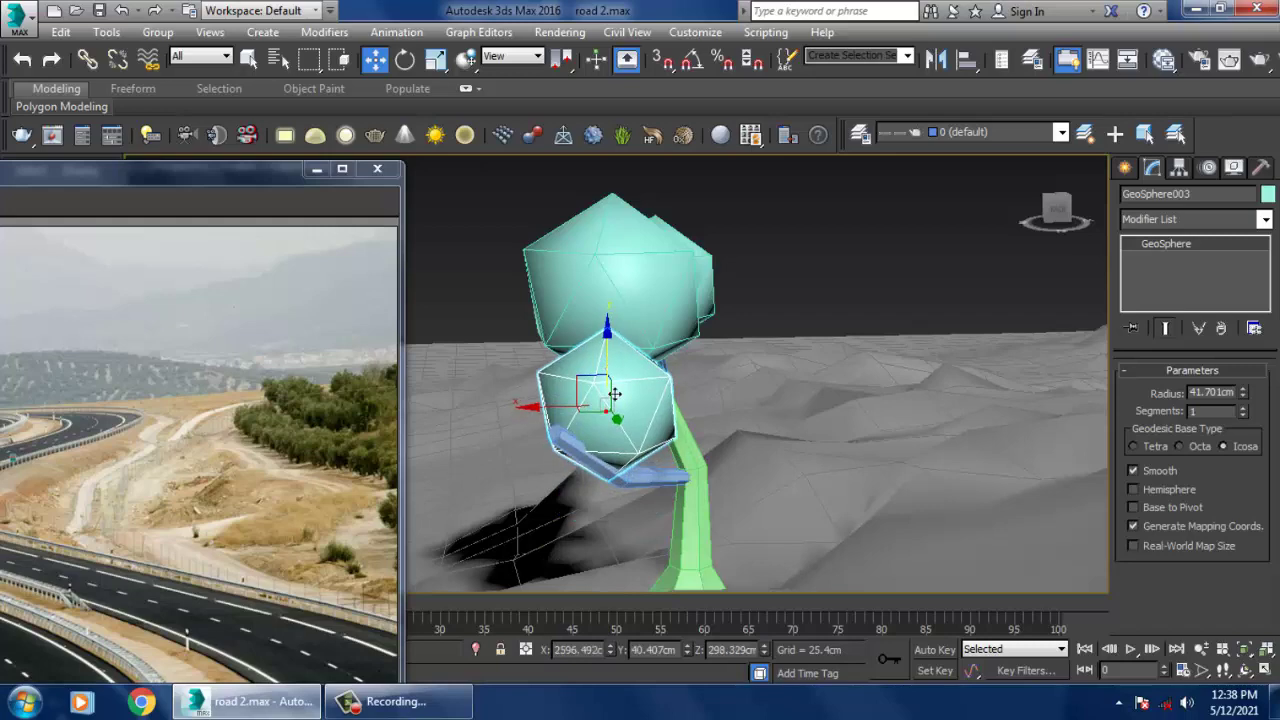
alt+middle_drag(614, 393, 606, 411)
drag(556, 402, 482, 439)
alt+middle_drag(688, 402, 600, 406)
drag(549, 392, 510, 440)
- Rotate the foliage sphere above the first branch and shift its position within the crown
key(e)
click(785, 373)
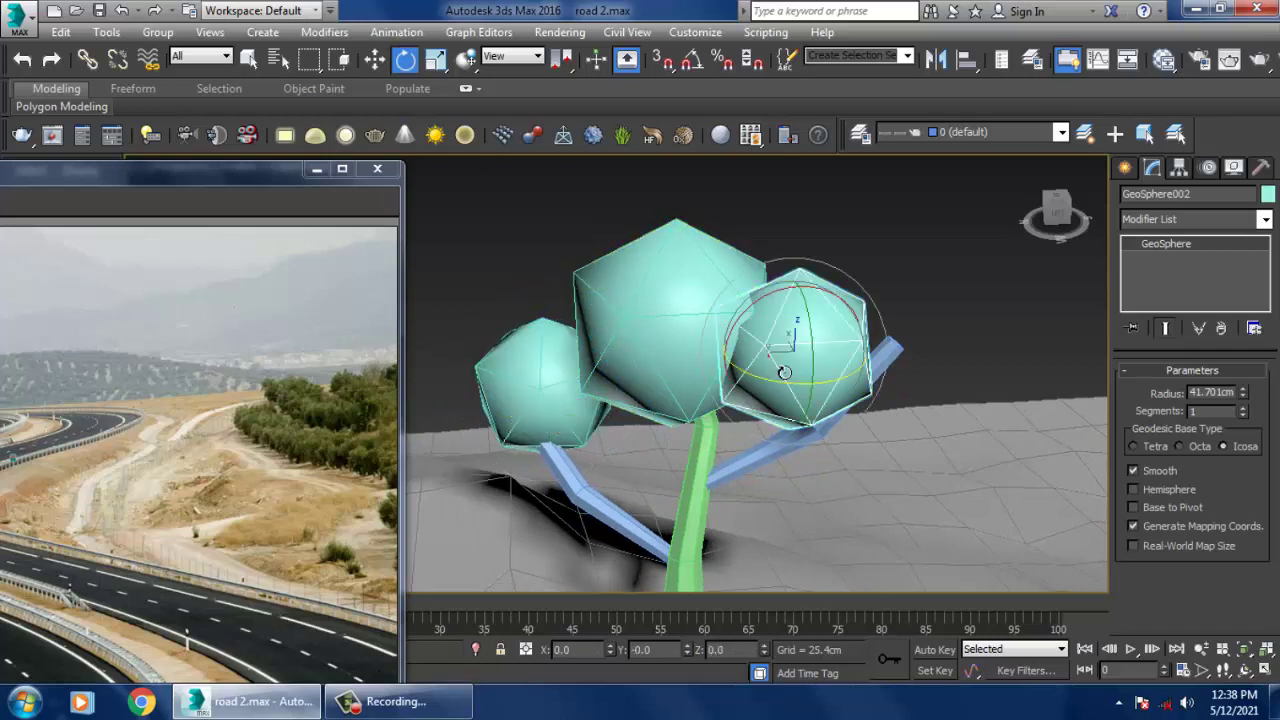
drag(846, 403, 851, 446)
alt+middle_drag(851, 446, 766, 412)
scroll(766, 412, down, 3)
scroll(806, 352, up, 5)
alt+middle_drag(814, 349, 880, 420)
key(w)
drag(650, 288, 492, 276)
alt+middle_drag(492, 276, 630, 284)
- Copy the foliage sphere and place the copy against the main crown at about X 2636.8, Y 1.5 cm
shift+drag(640, 277, 903, 277)
click(659, 434)
mouse_move(723, 418)
alt+middle_down()
mouse_move(637, 400)
mouse_move(918, 414)
alt+middle_up()
drag(932, 302, 861, 267)
key(r)
key(w)
alt+middle_drag(861, 267, 876, 312)
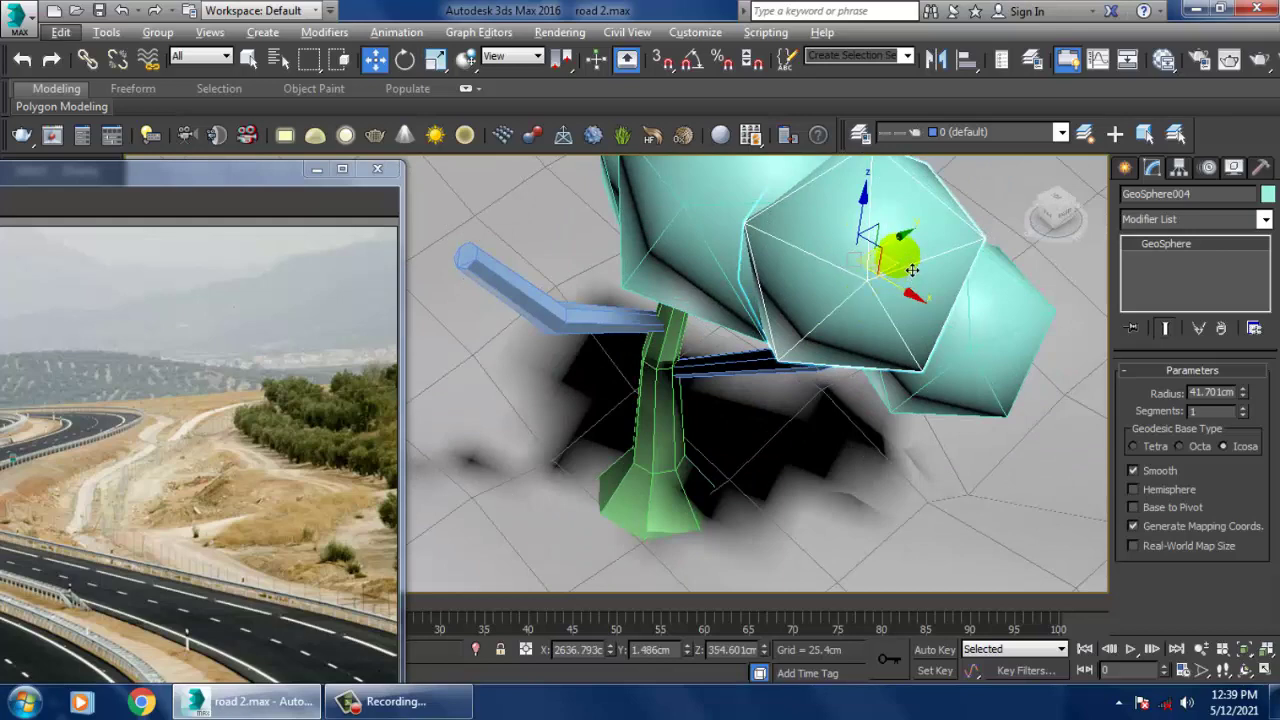
- Copy the foliage sphere once and align the copy to the pivot of the remaining bare branch
shift+drag(912, 270, 852, 298)
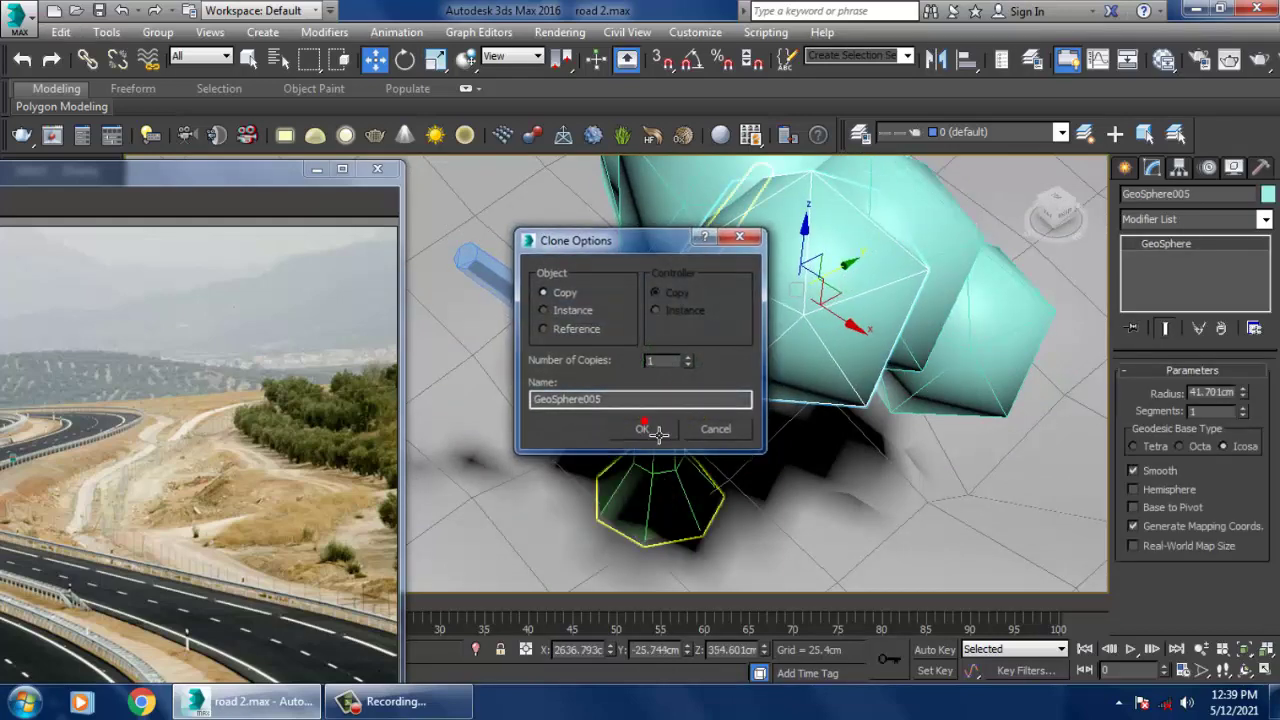
click(645, 429)
key(alt+a)
click(456, 259)
click(643, 504)
- Move the aligned foliage sphere outward and up onto the tip of its branch
alt+middle_drag(655, 434, 757, 308)
scroll(750, 325, down, 4)
key(e)
alt+middle_drag(726, 352, 737, 442)
scroll(737, 442, up, 3)
key(w)
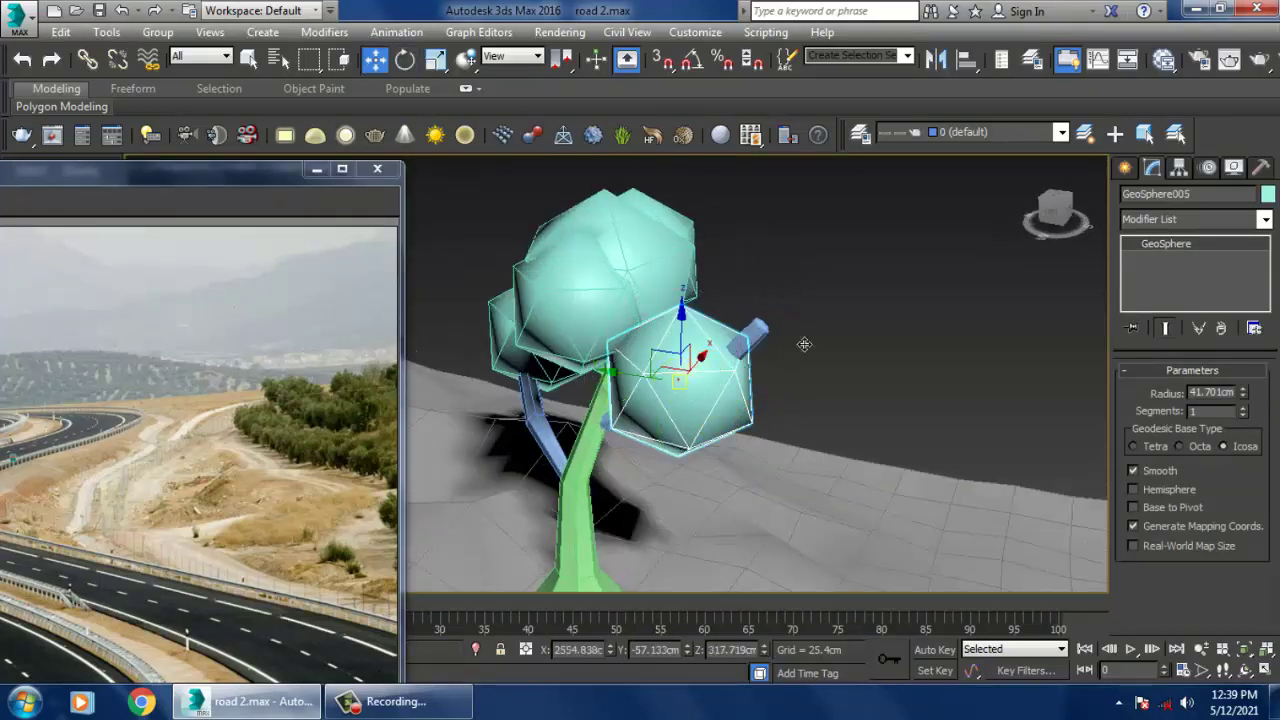
drag(679, 381, 784, 348)
- Select the trunk and the branches and set their object colour to dark reddish-brown
alt+middle_drag(784, 348, 872, 462)
scroll(840, 385, down, 3)
click(676, 421)
ctrl+click(738, 387)
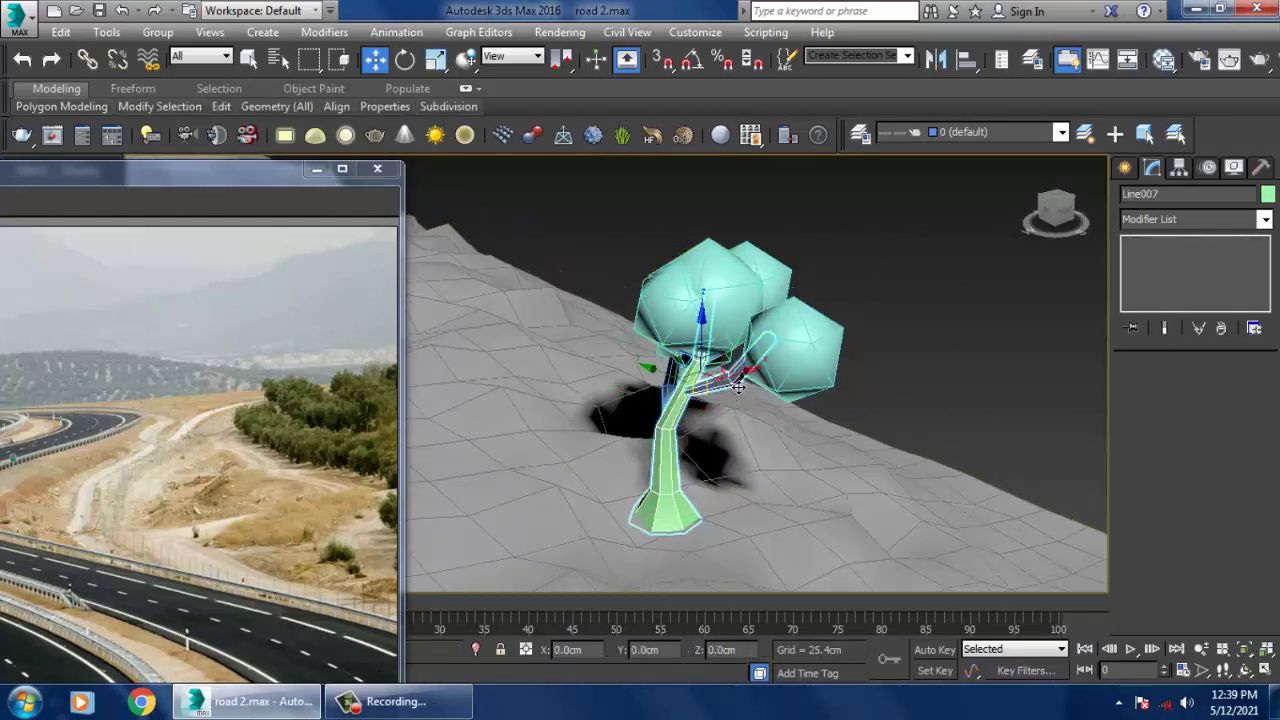
alt+middle_drag(660, 415, 763, 430)
ctrl+click(641, 434)
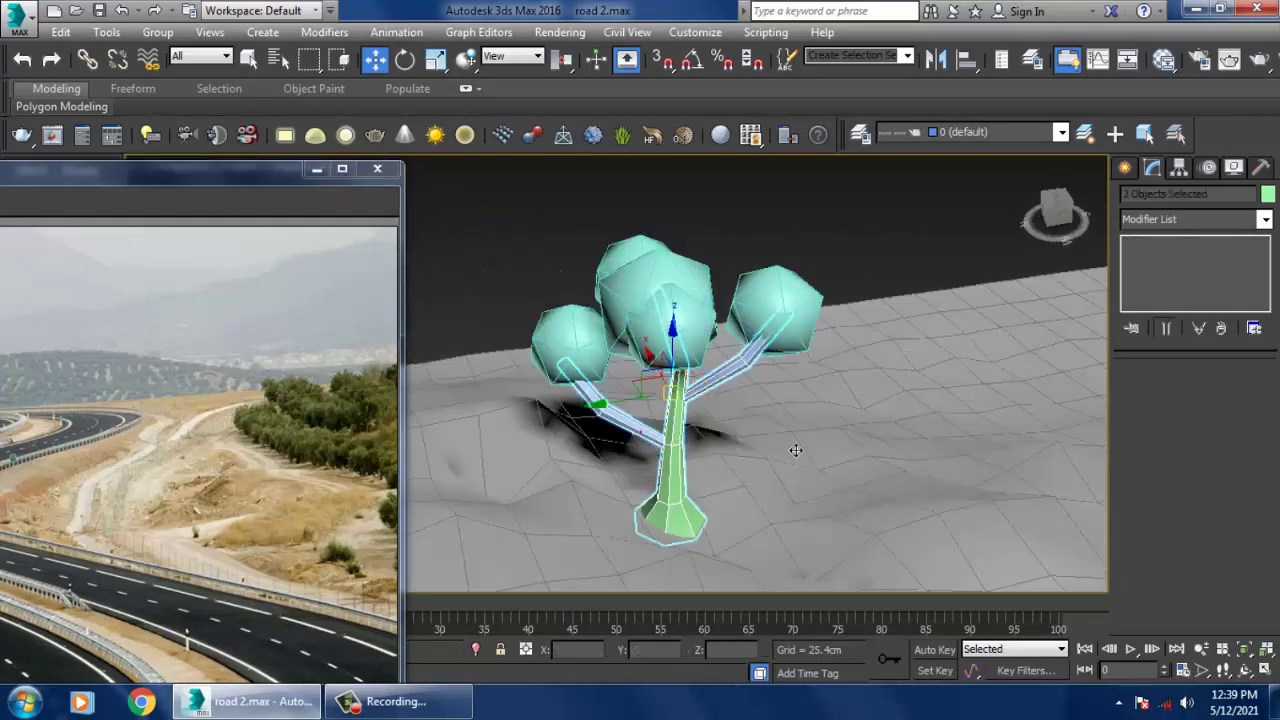
click(1267, 194)
click(829, 519)
- Select all five foliage spheres and set their object colour to bright green
click(758, 326)
ctrl+click(677, 333)
ctrl+click(644, 276)
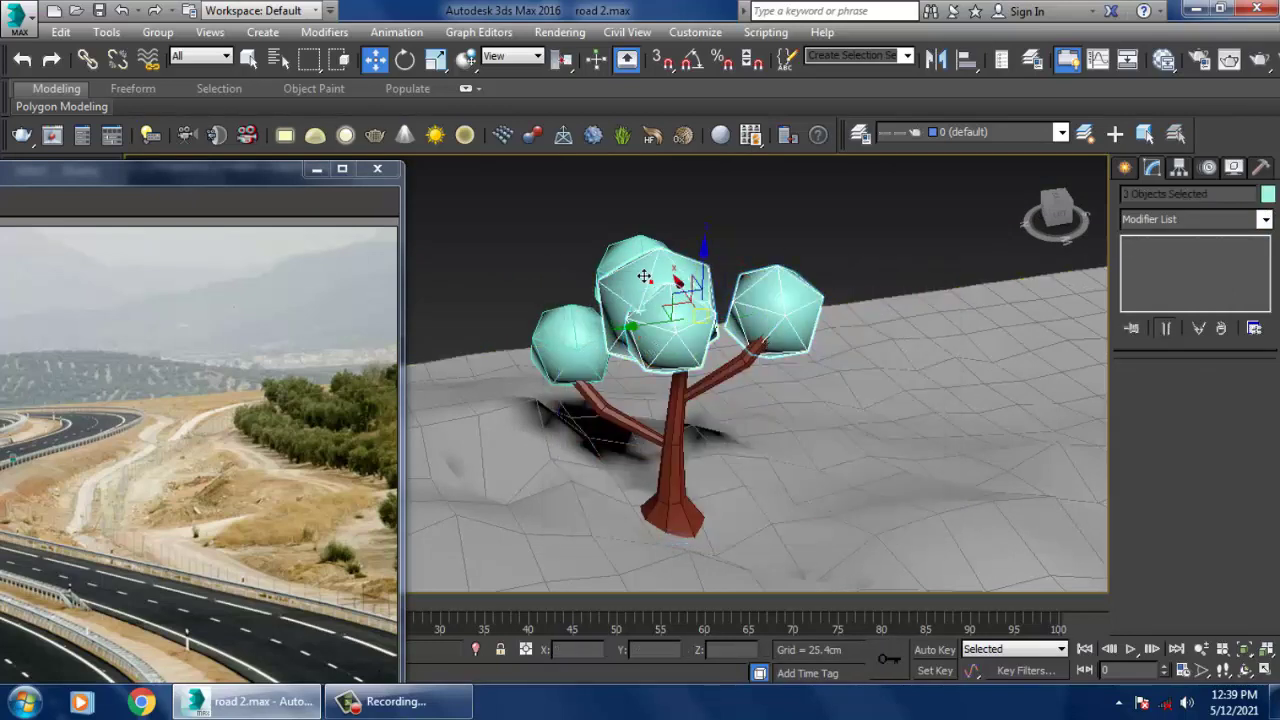
ctrl+click(580, 348)
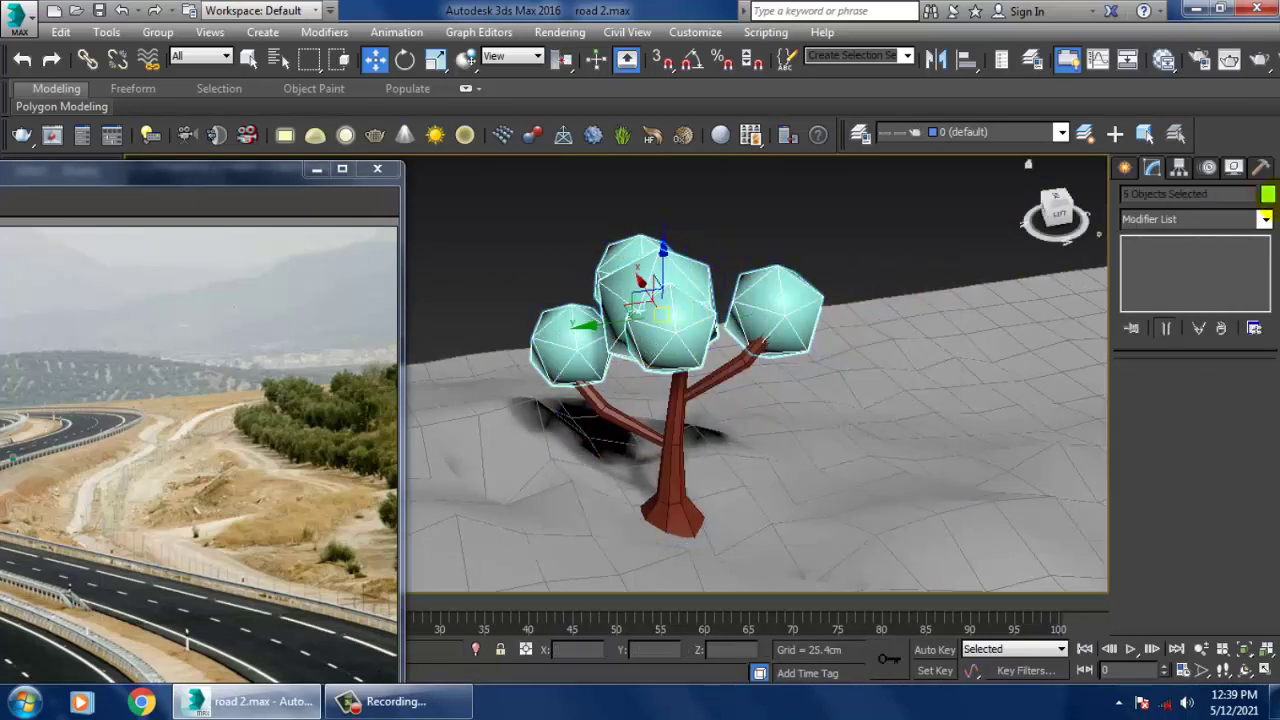
click(1267, 194)
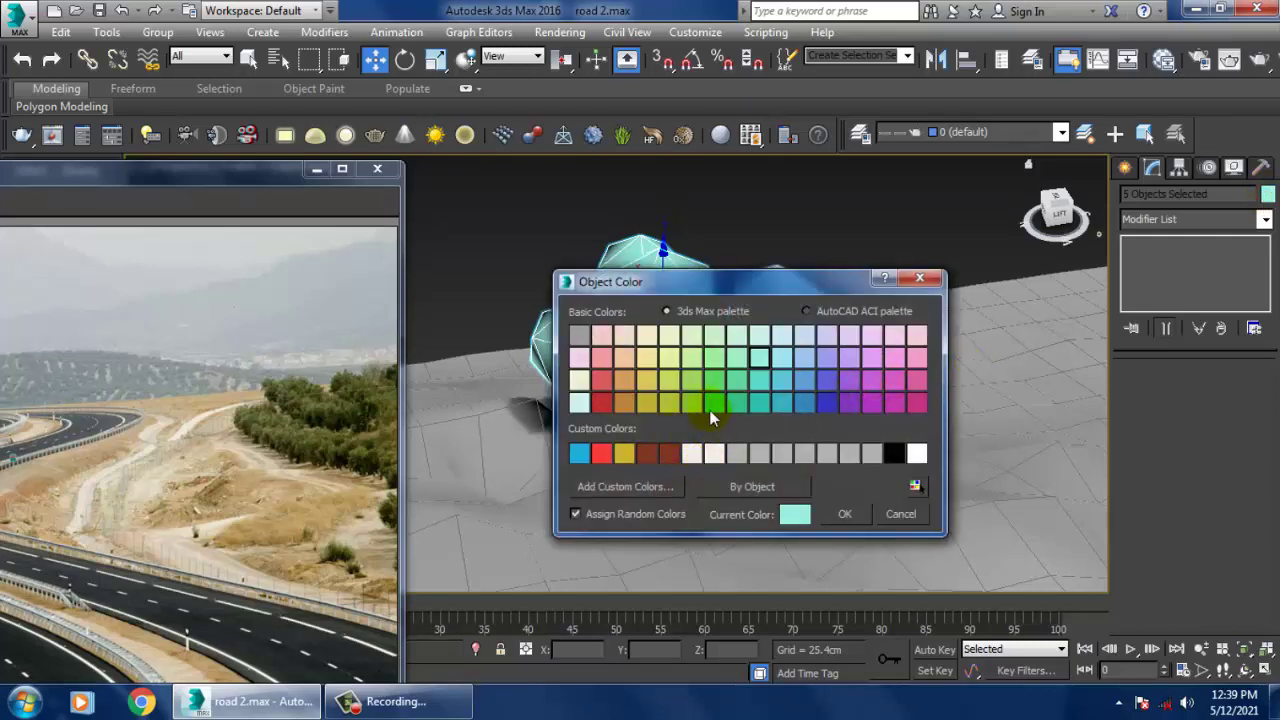
click(828, 518)
click(776, 246)
- Examine the coloured tree from several angles and distances to judge how it stands on the hillside
scroll(775, 244, down, 2)
alt+middle_drag(775, 244, 894, 339)
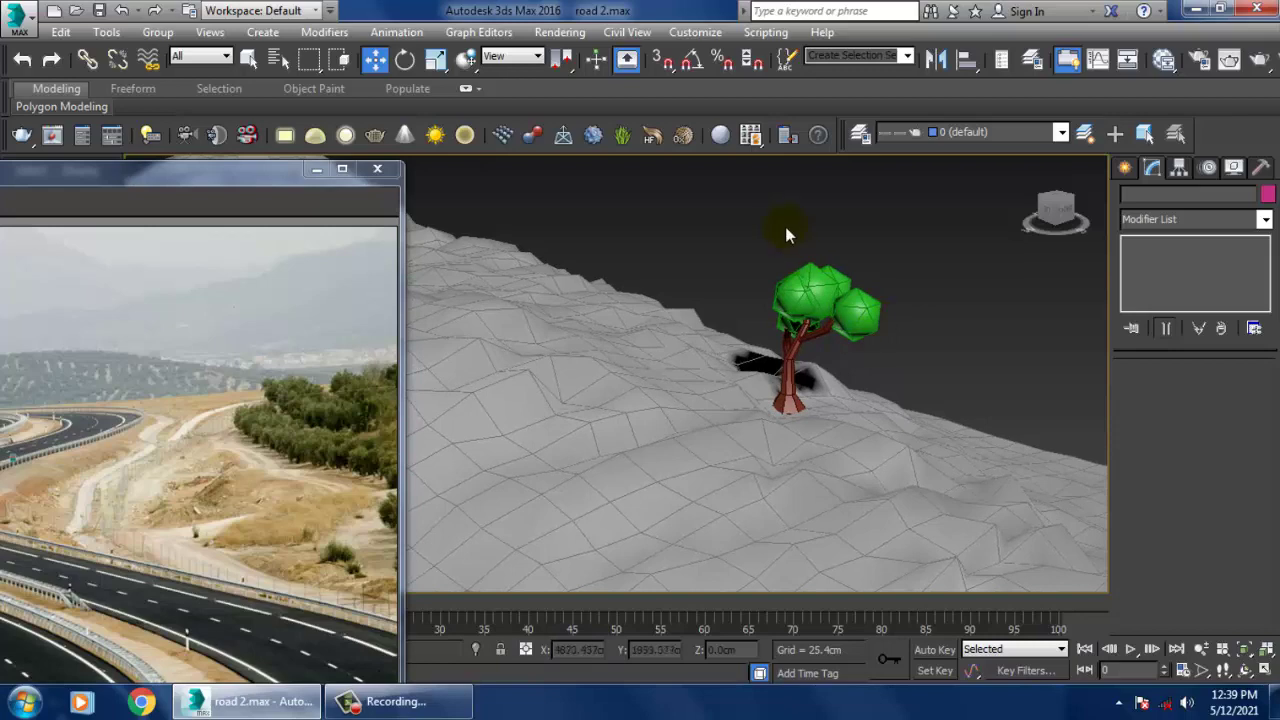
key(F4)
scroll(822, 306, up, 3)
scroll(859, 335, up, 2)
scroll(859, 337, down, 1)
scroll(861, 339, down, 2)
scroll(891, 350, down, 3)
middle_drag(774, 377, 725, 398)
scroll(841, 351, up, 3)
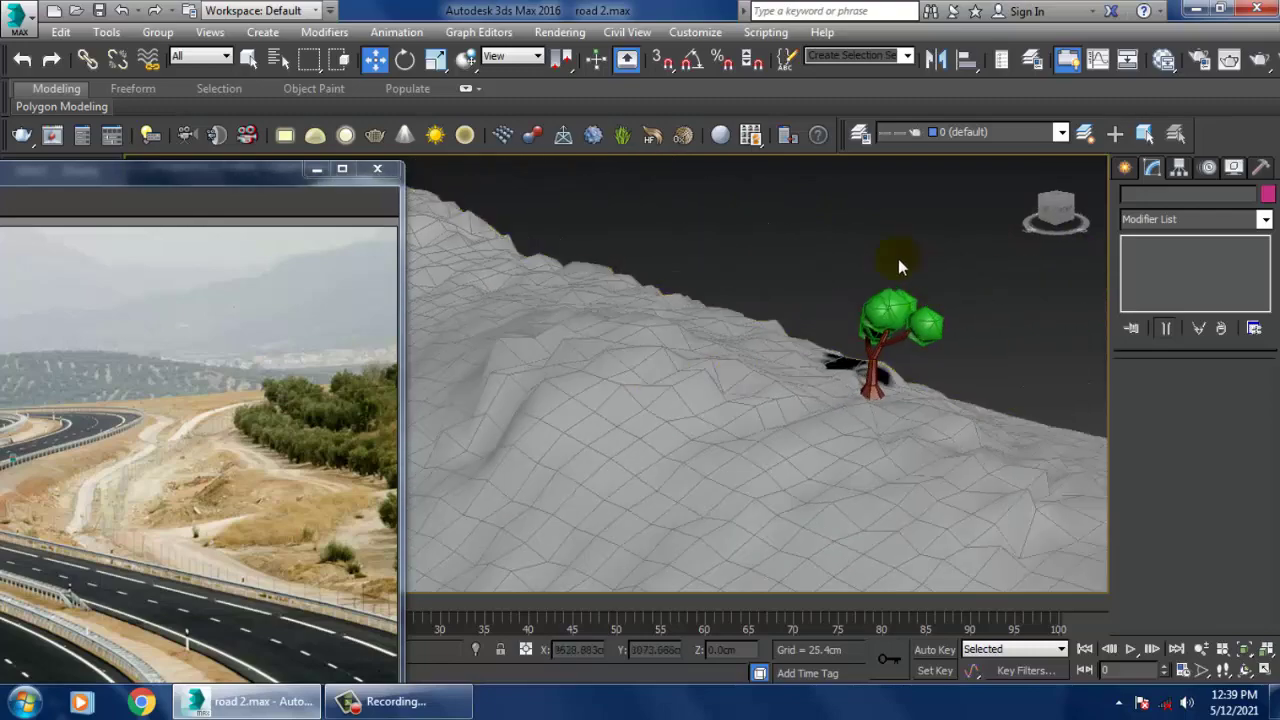
drag(948, 325, 955, 358)
scroll(888, 338, up, 3)
alt+middle_drag(888, 338, 870, 351)
alt+drag(740, 398, 746, 400)
alt+middle_drag(746, 400, 827, 341)
scroll(837, 360, down, 4)
scroll(776, 316, up, 4)
scroll(776, 316, down, 2)
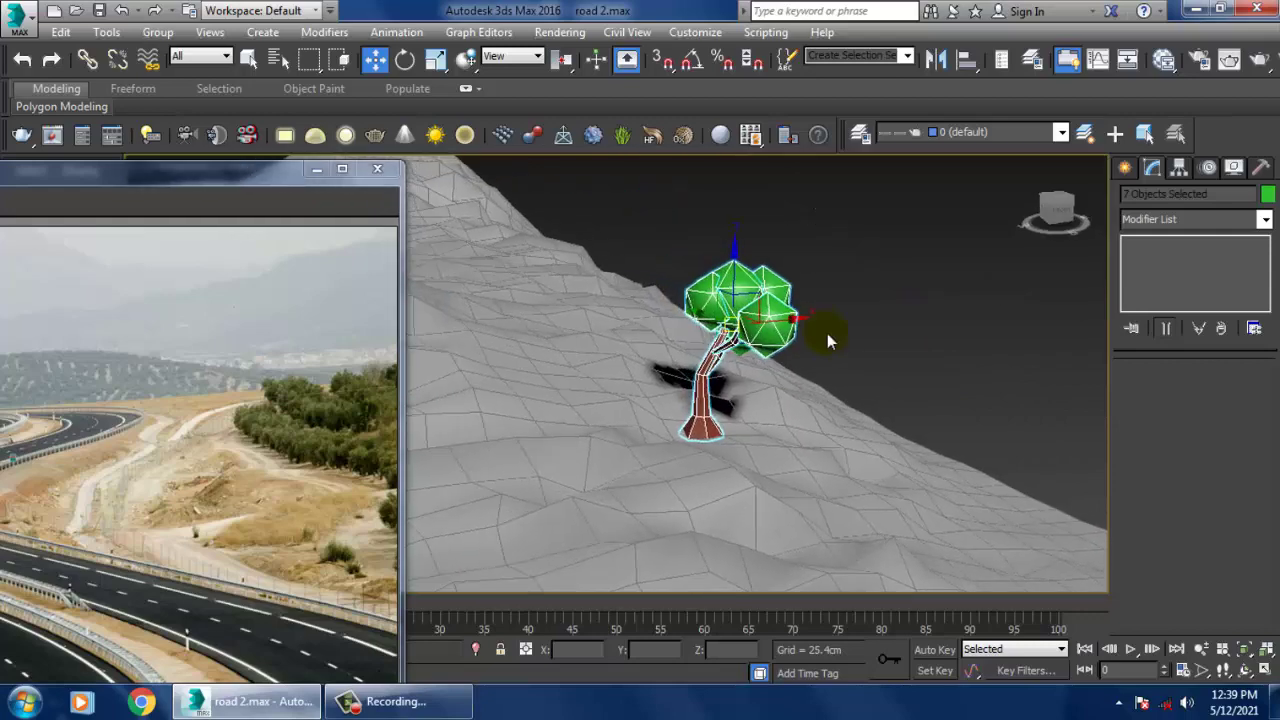
- Apply a TurboSmooth modifier to the hillside plane
click(535, 420)
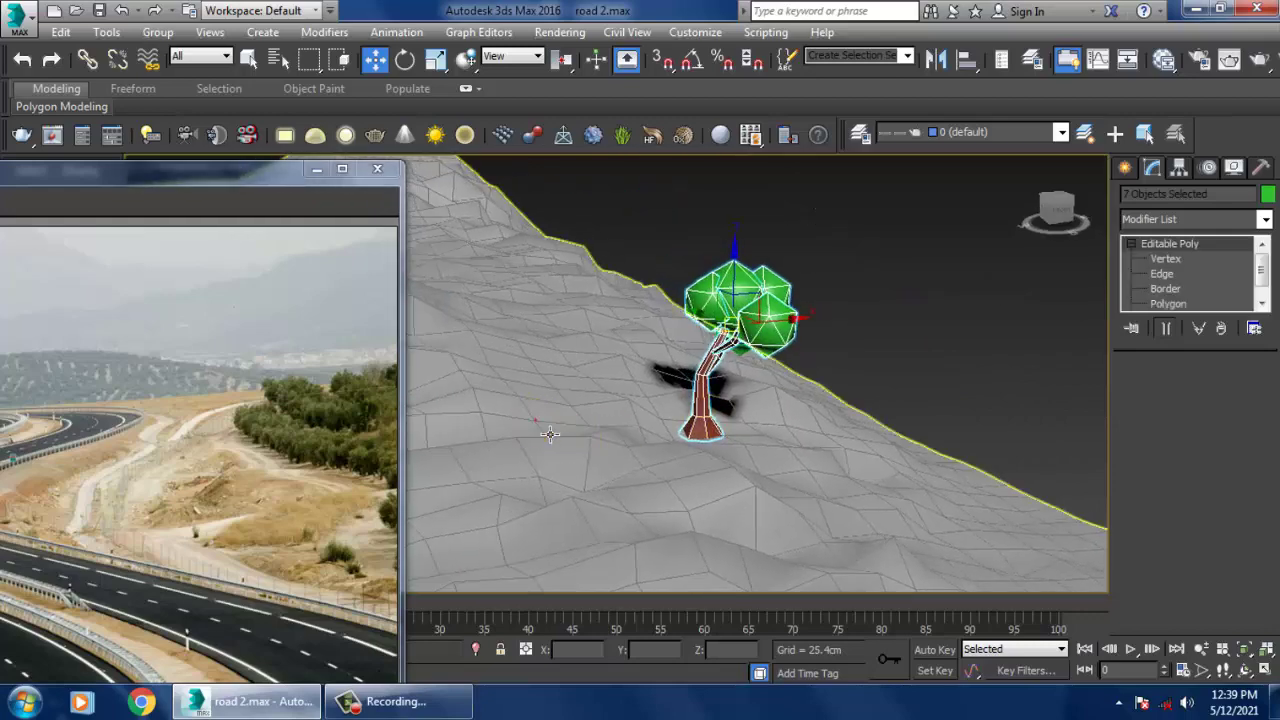
click(1194, 219)
key(t)
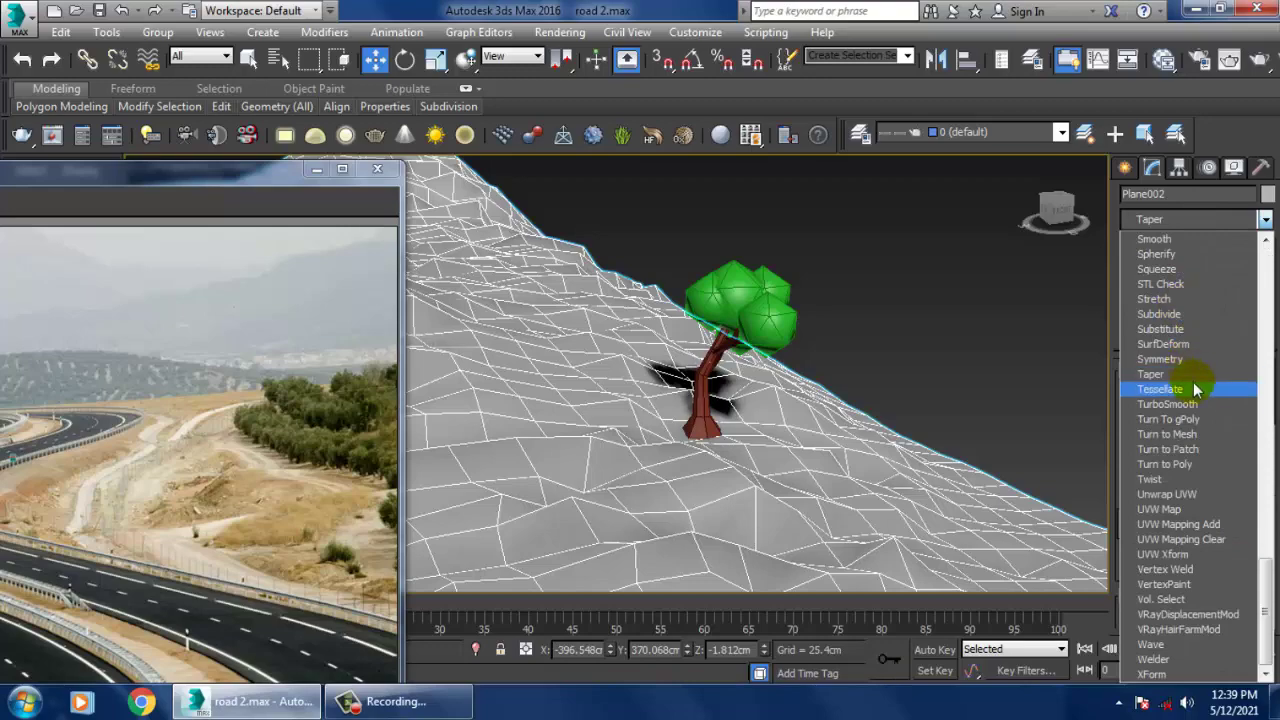
click(1167, 404)
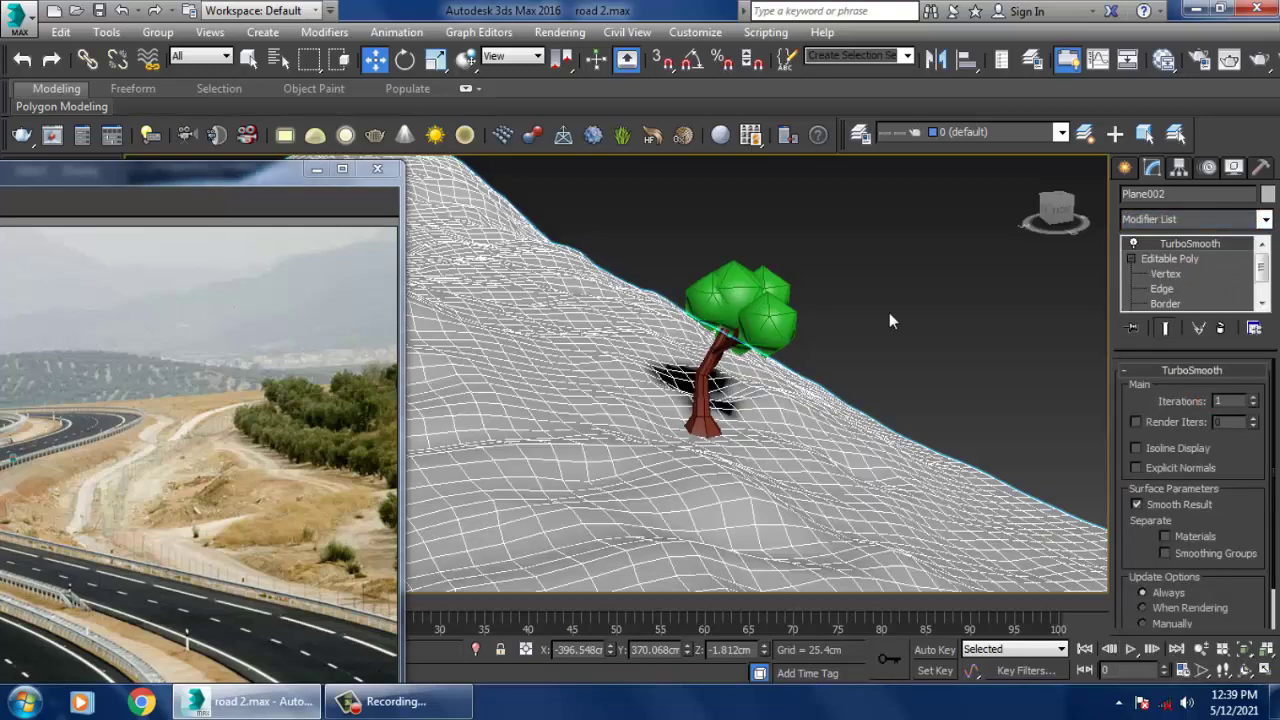
click(889, 312)
scroll(834, 397, down, 5)
alt+middle_drag(834, 397, 770, 439)
click(703, 369)
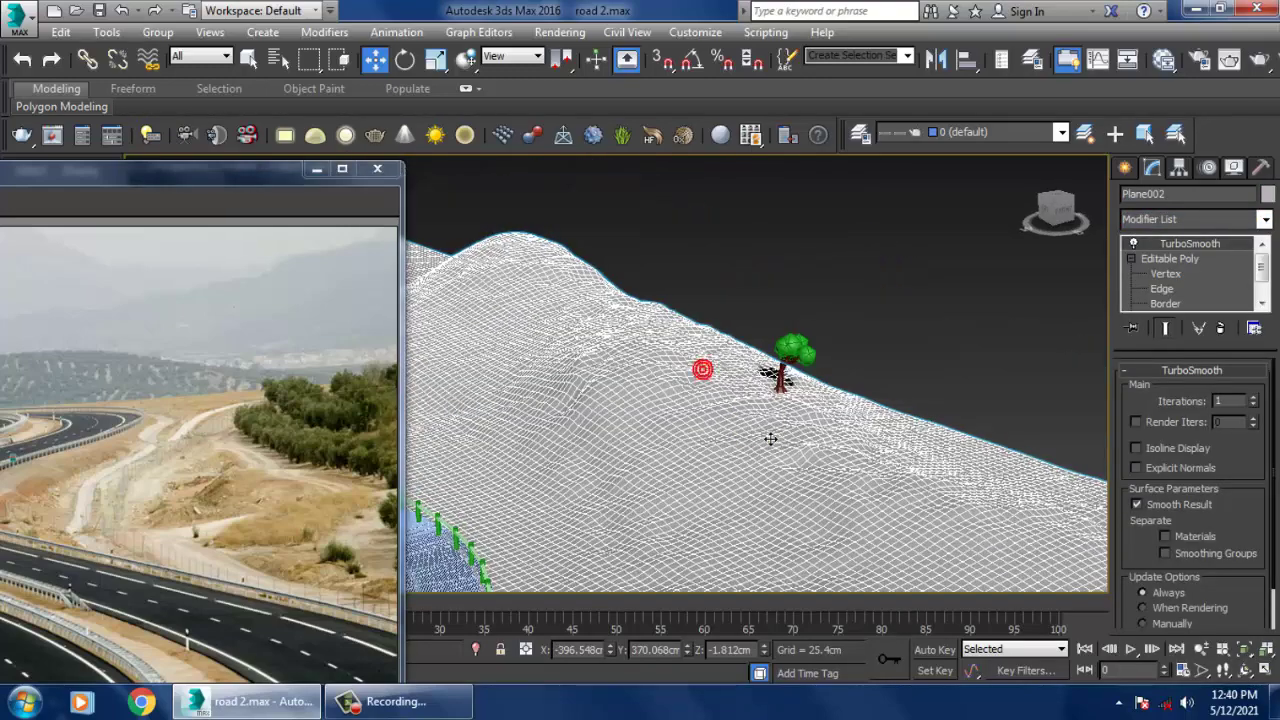
alt+middle_drag(816, 350, 803, 362)
scroll(751, 360, up, 5)
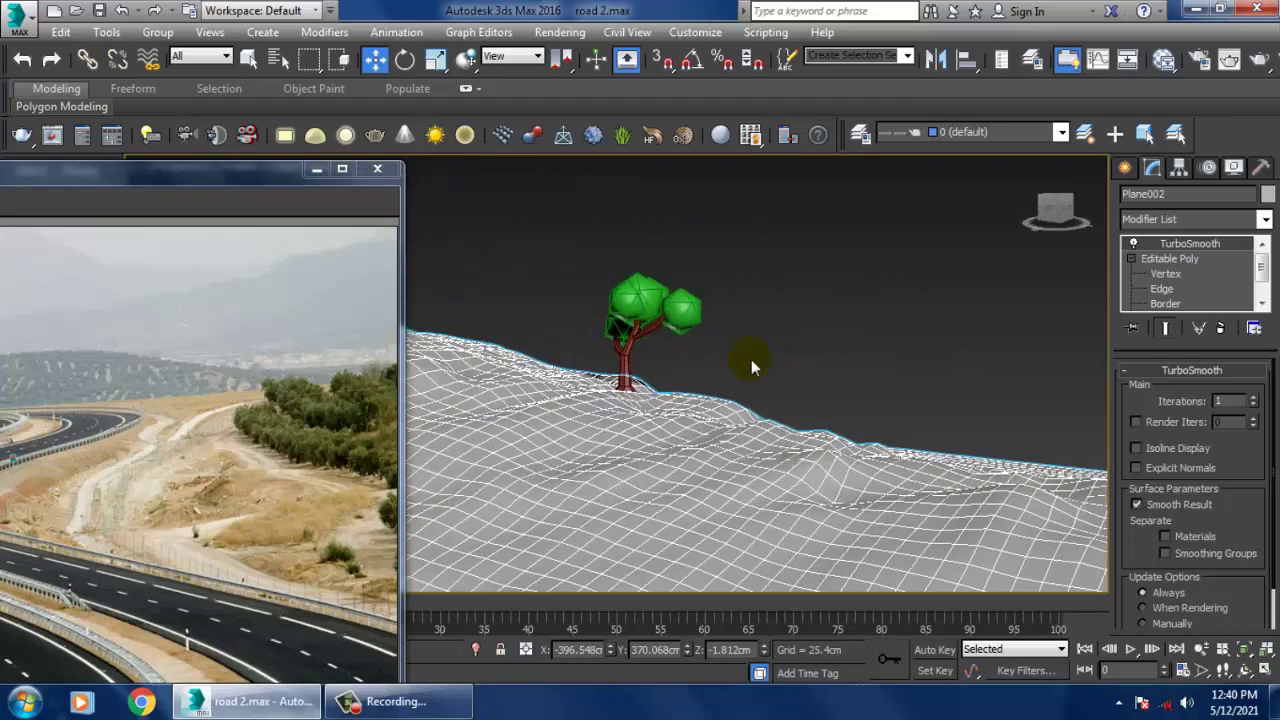
- Select the tree's trunk, branches and foliage spheres and combine them into one group
drag(743, 346, 742, 346)
key(z)
alt+middle_drag(742, 346, 773, 367)
click(158, 32)
click(195, 58)
click(646, 376)
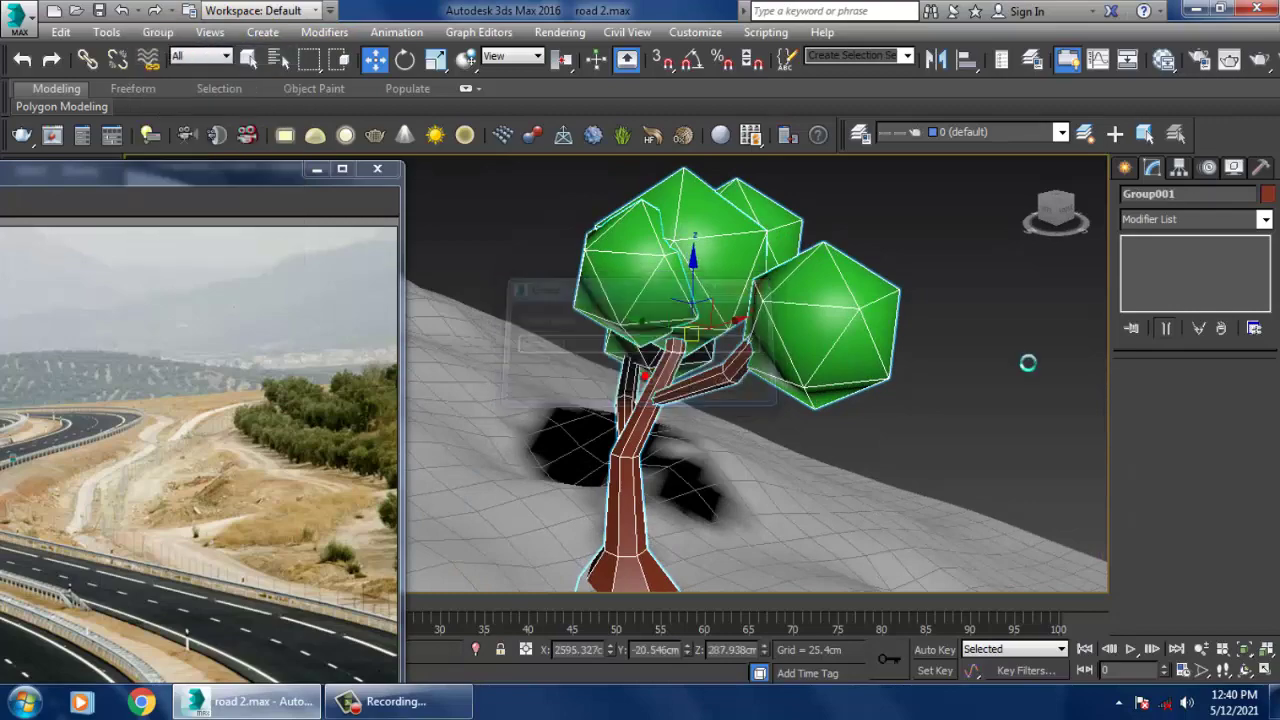
- Copy the tree group to a spot lower on the hillside and make the copy smaller than the original
scroll(873, 259, down, 6)
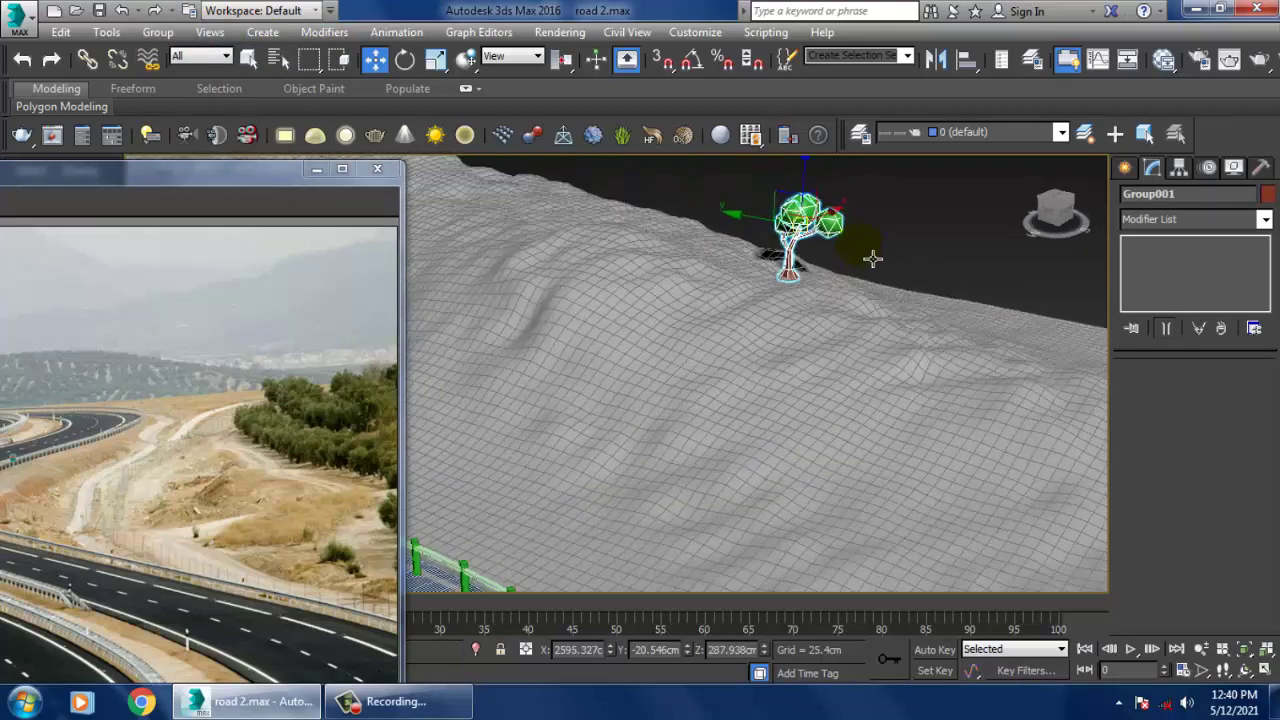
alt+middle_drag(873, 259, 873, 388)
mouse_move(916, 336)
shift+mouse_down()
mouse_move(612, 466)
mouse_move(680, 497)
shift+mouse_up()
click(657, 428)
key(r)
key(w)
- Rotate the copied tree and set it on the slope at about X 1871.5, Y -13.3, Z 338.0 cm
alt+middle_drag(682, 492, 648, 487)
drag(679, 427, 749, 440)
key(e)
key(w)
alt+middle_drag(726, 503, 706, 438)
scroll(706, 438, up, 5)
drag(770, 460, 790, 367)
scroll(773, 402, down, 5)
alt+middle_drag(773, 402, 797, 490)
middle_drag(797, 490, 683, 409)
scroll(758, 421, down, 2)
alt+middle_drag(758, 421, 816, 428)
scroll(752, 404, up, 3)
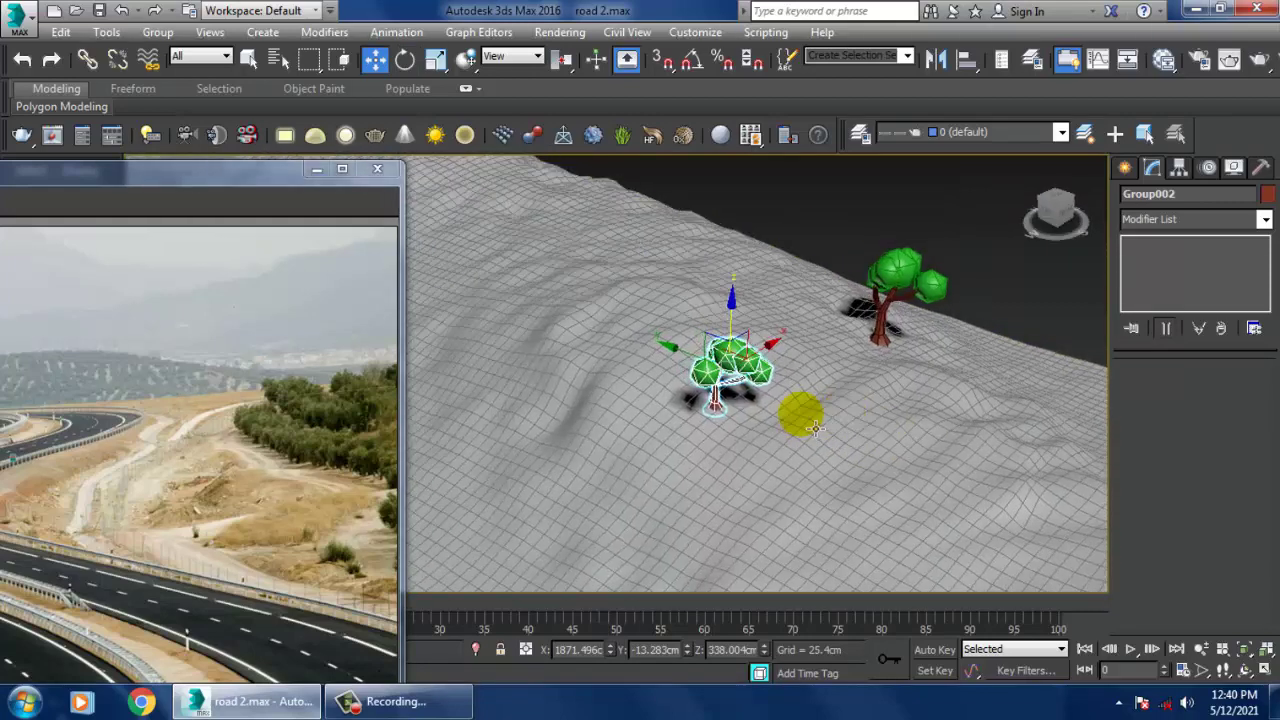
- Shift the reference photo aside and use Object Paint to place a painted copy of the selected tree on the hillside
click(126, 89)
double_click(126, 90)
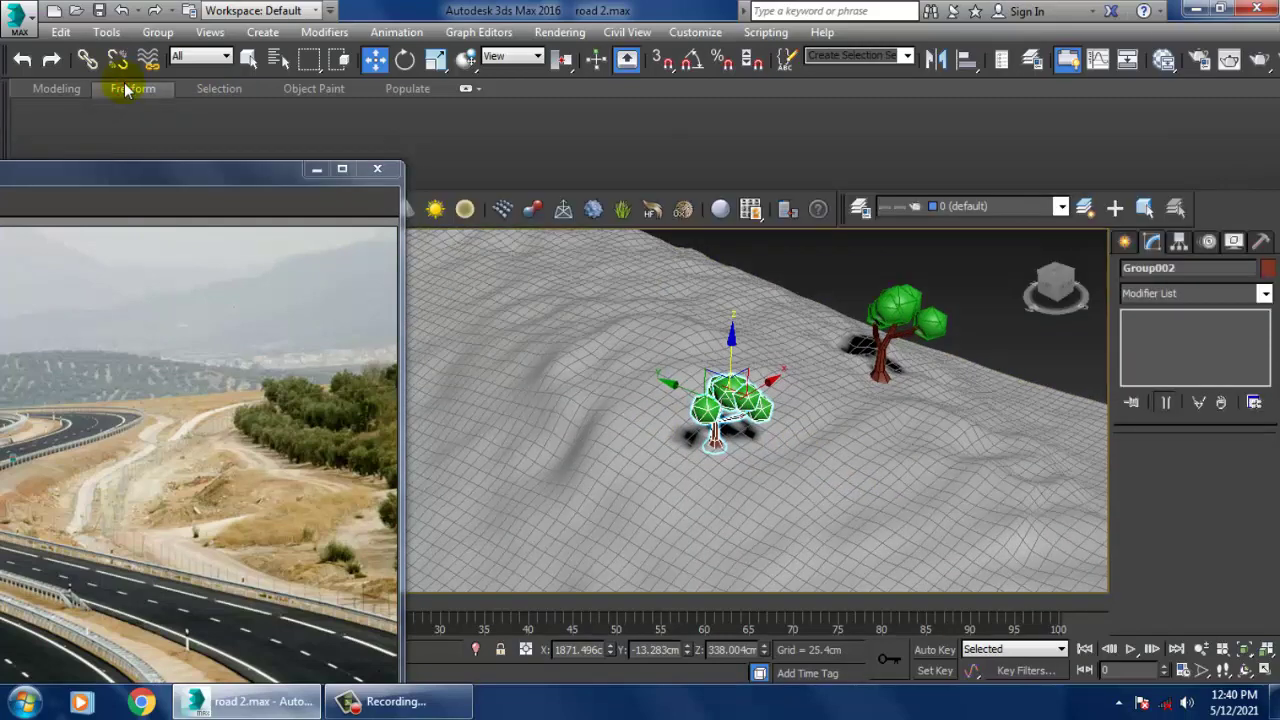
drag(163, 176, 158, 352)
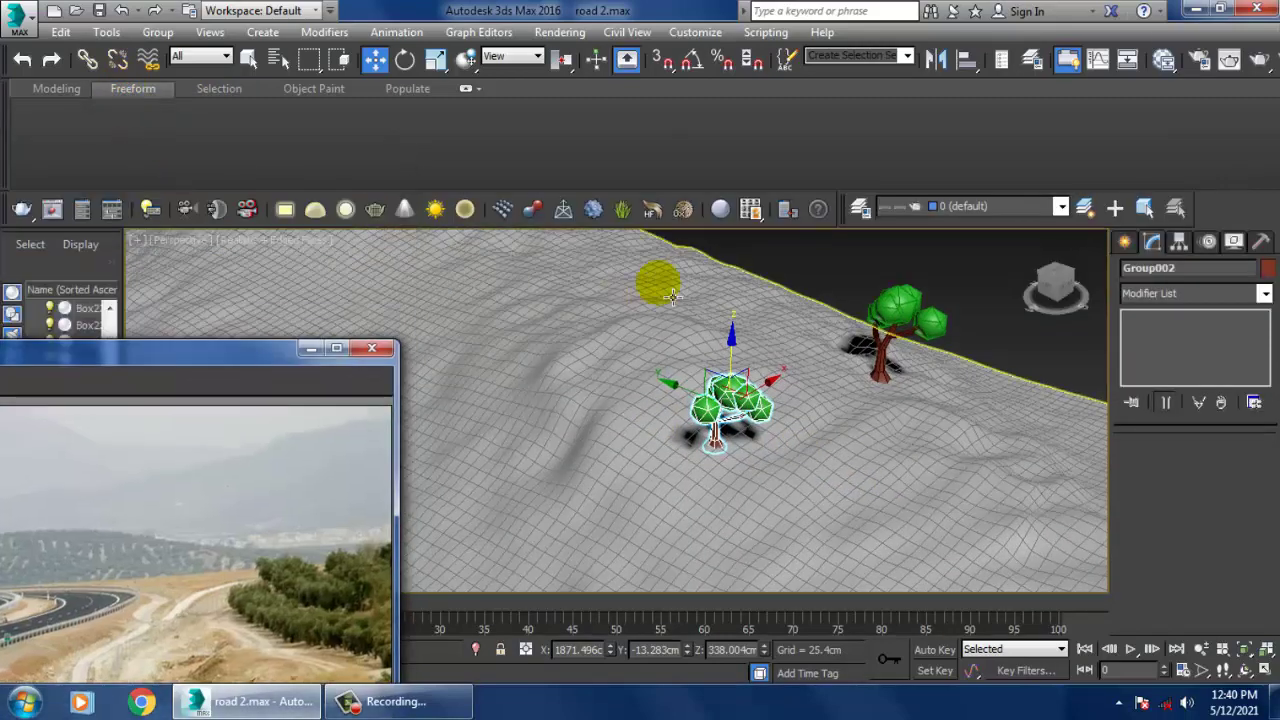
click(297, 86)
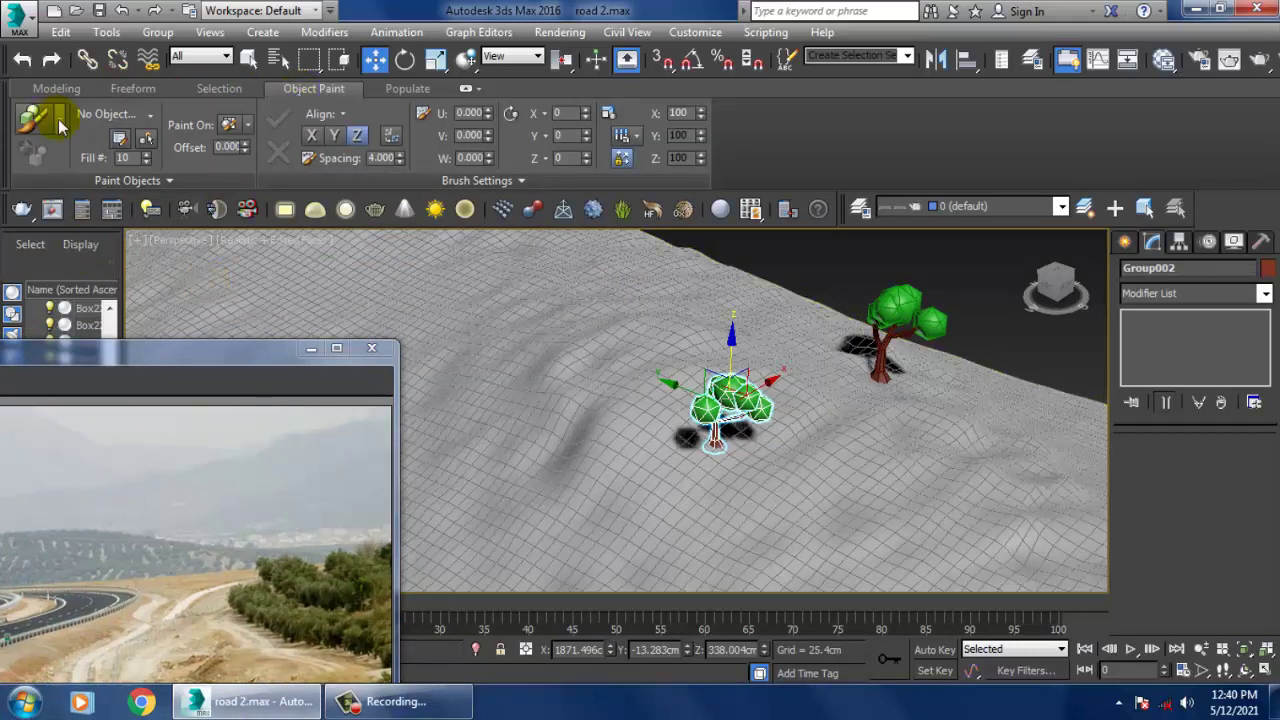
click(59, 119)
click(70, 145)
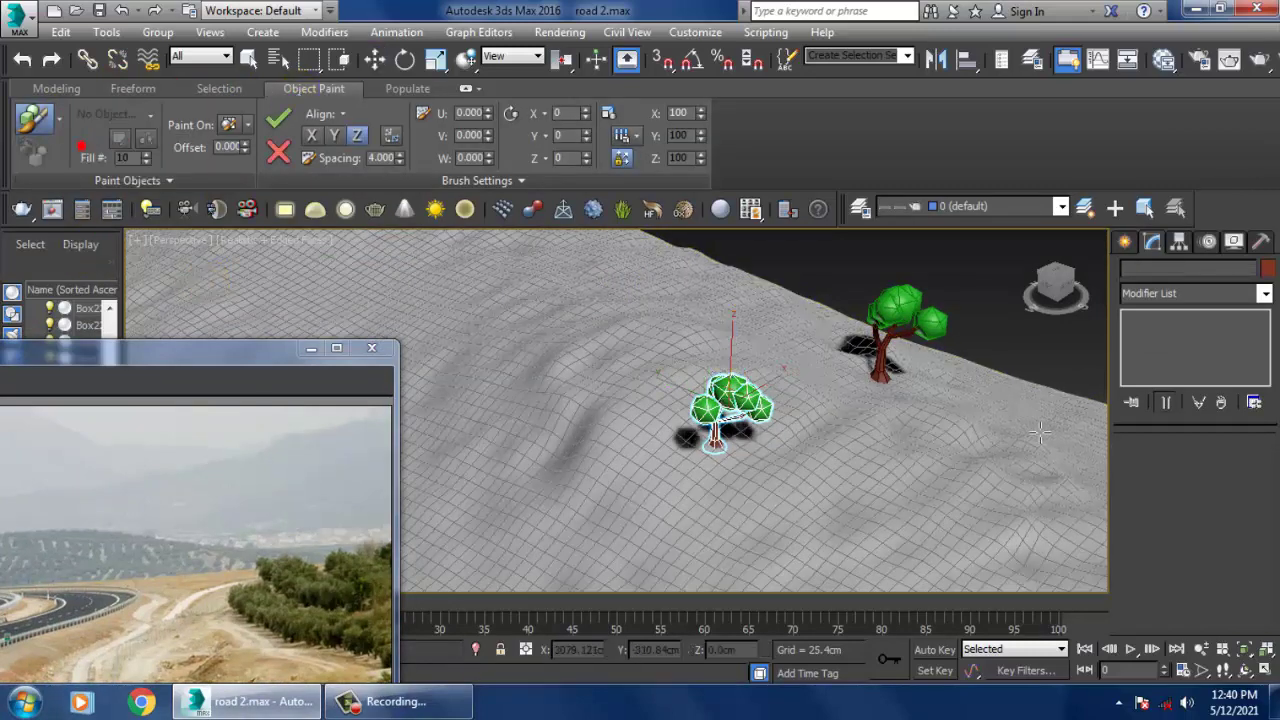
click(886, 500)
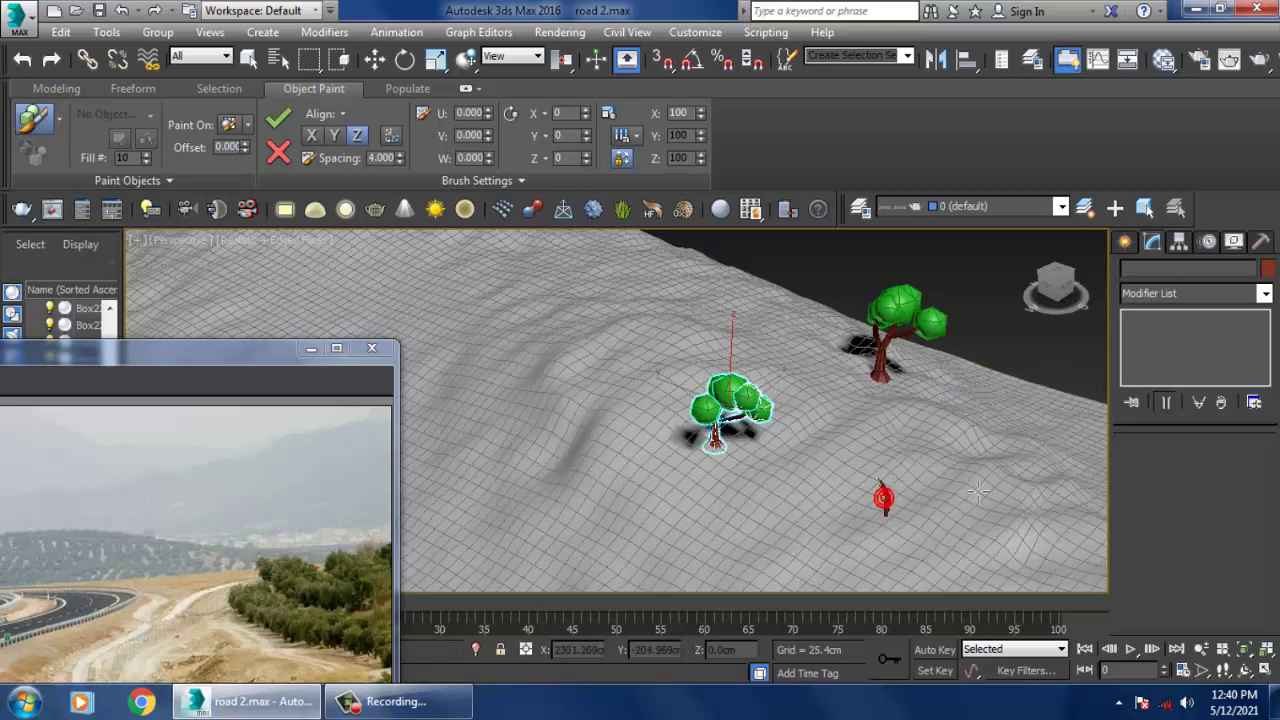
alt+middle_drag(978, 490, 977, 453)
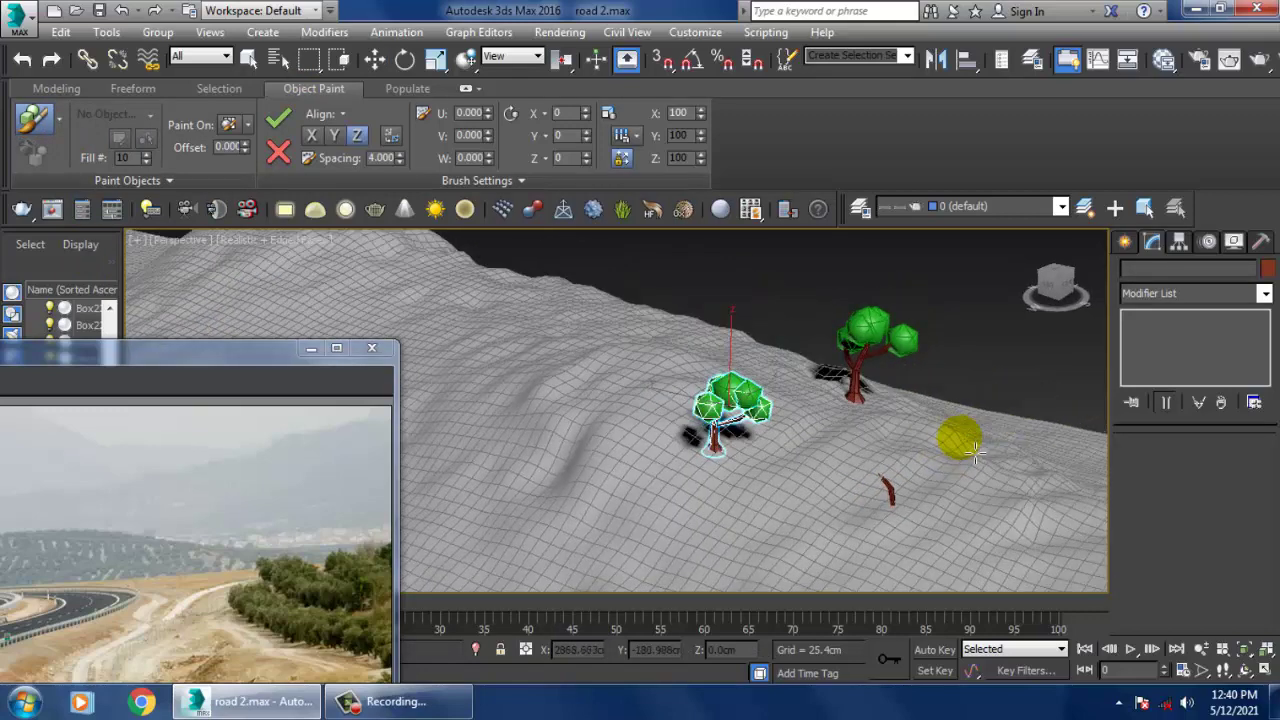
- Leave object painting, select the painted branch fragment on the slope and try to undo the painting
key(F3)
key(F3)
key(w)
click(966, 337)
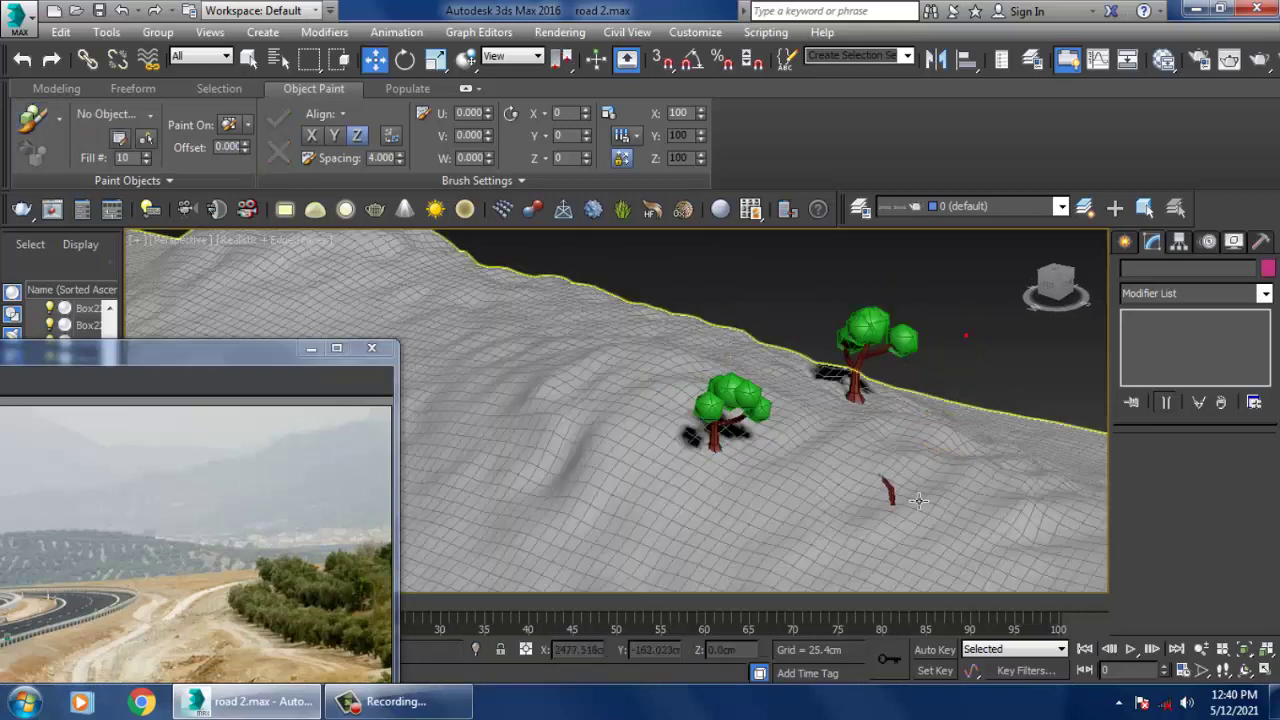
click(891, 490)
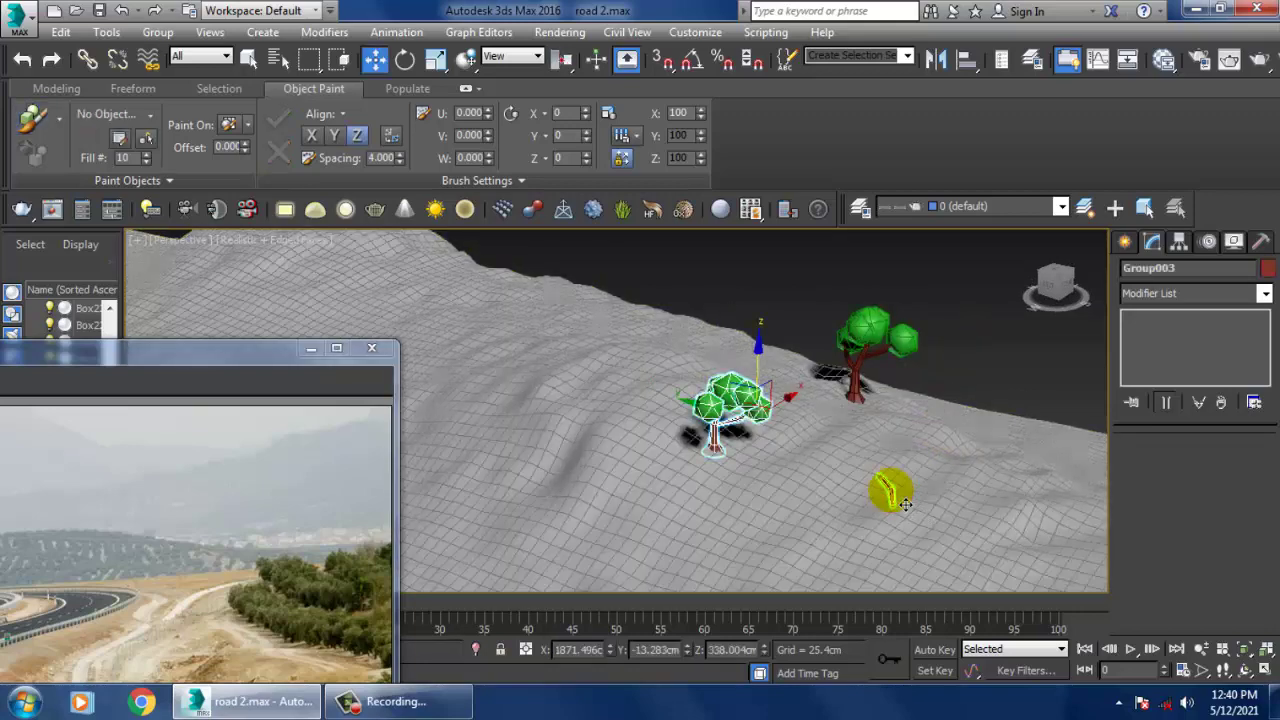
click(971, 362)
click(892, 494)
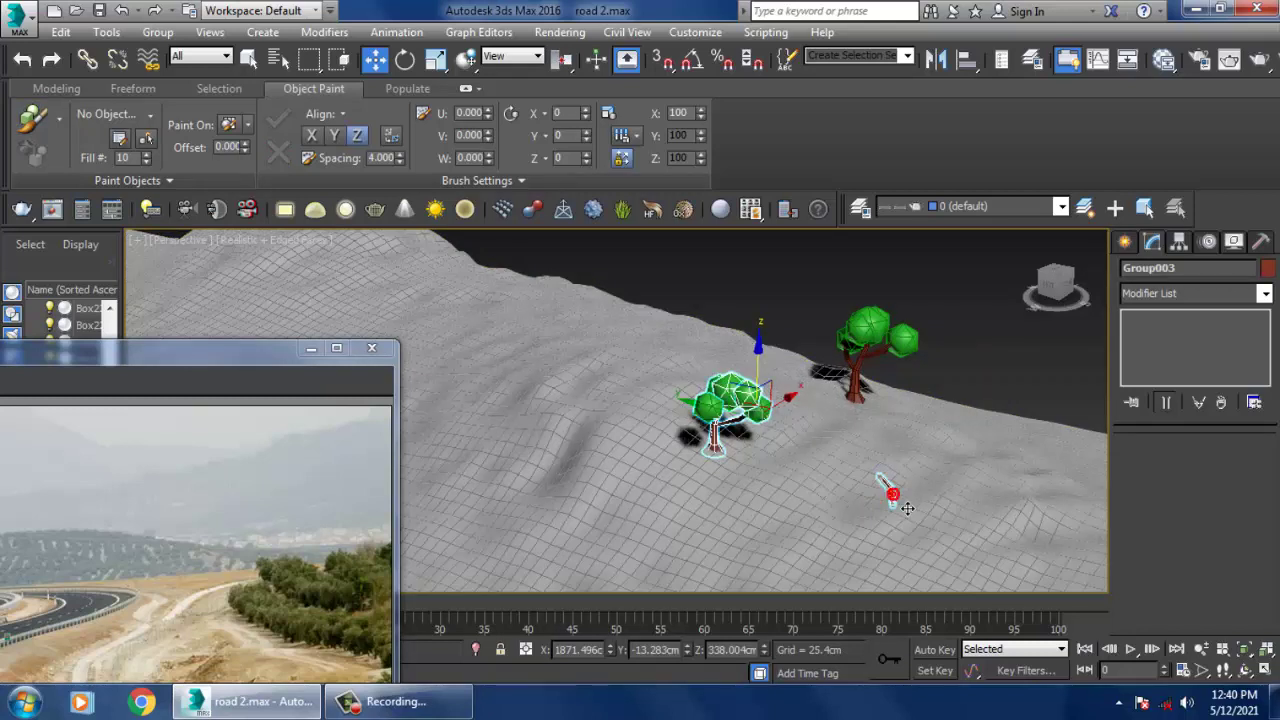
key(ctrl+z)
key(ctrl+z)
key(ctrl+z)
key(ctrl+z)
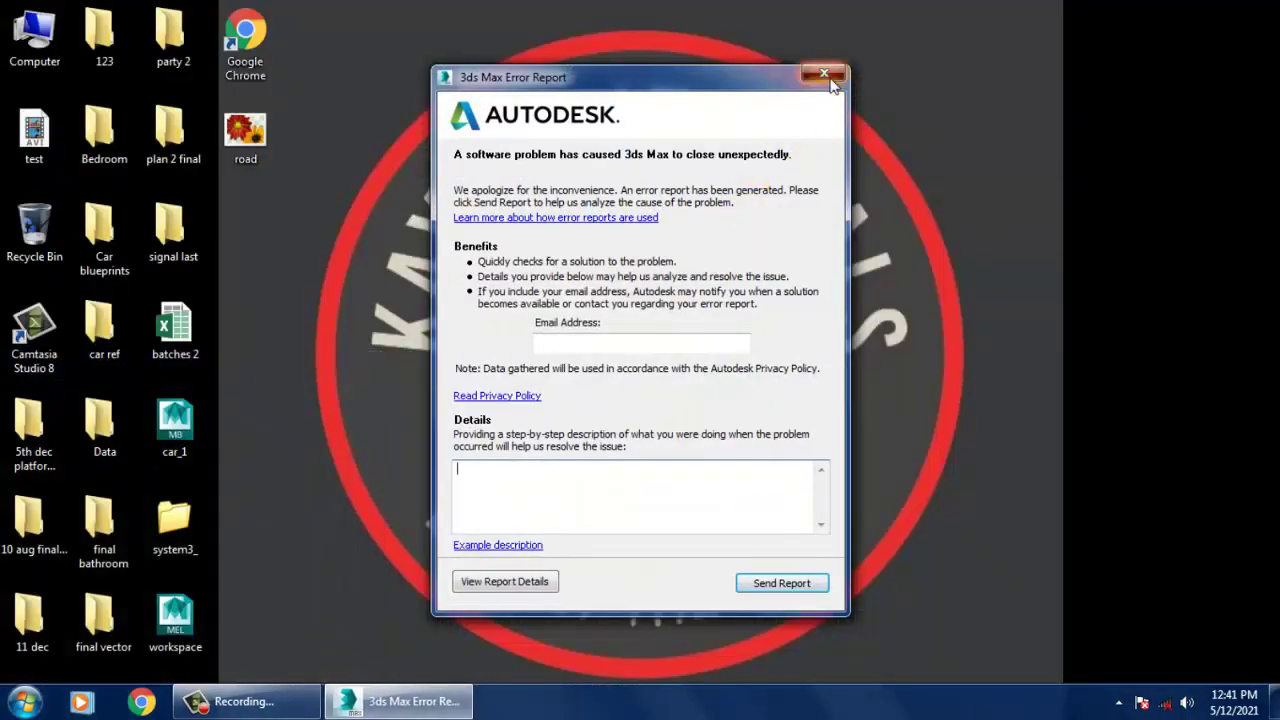
- Dismiss the 3ds Max error report and relaunch 3ds Max
click(824, 73)
click(815, 272)
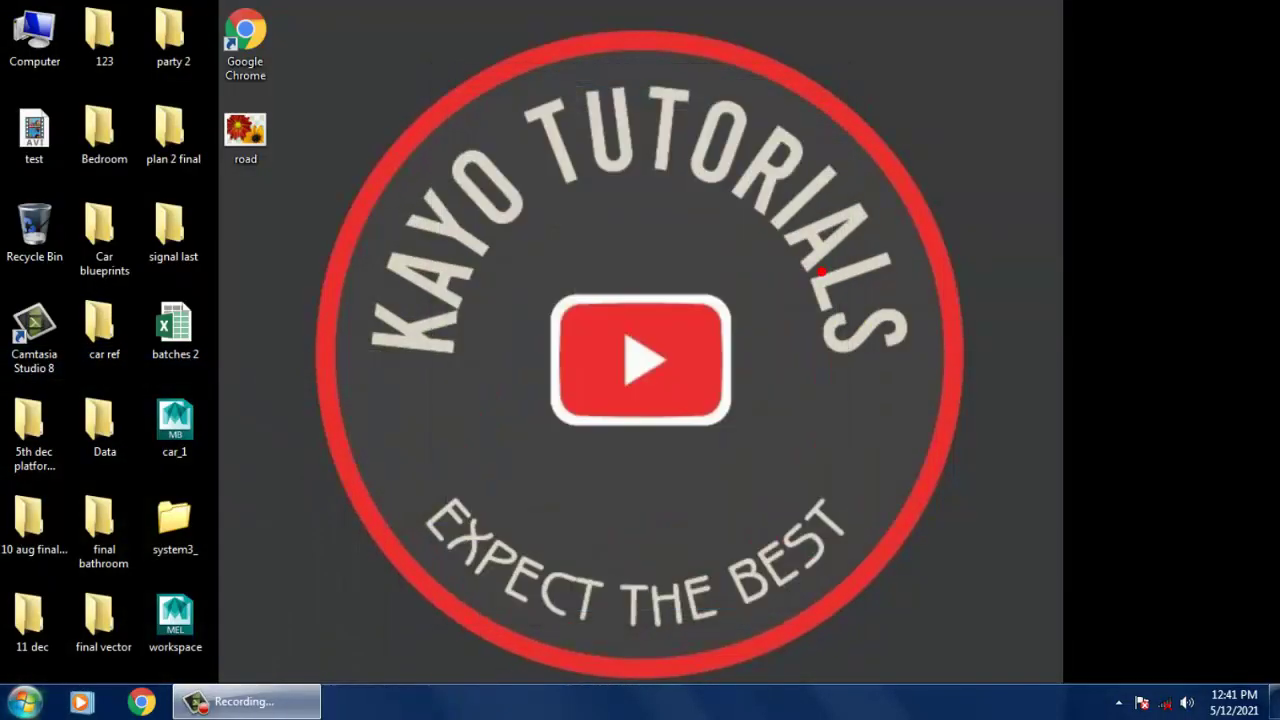
click(24, 701)
click(133, 205)
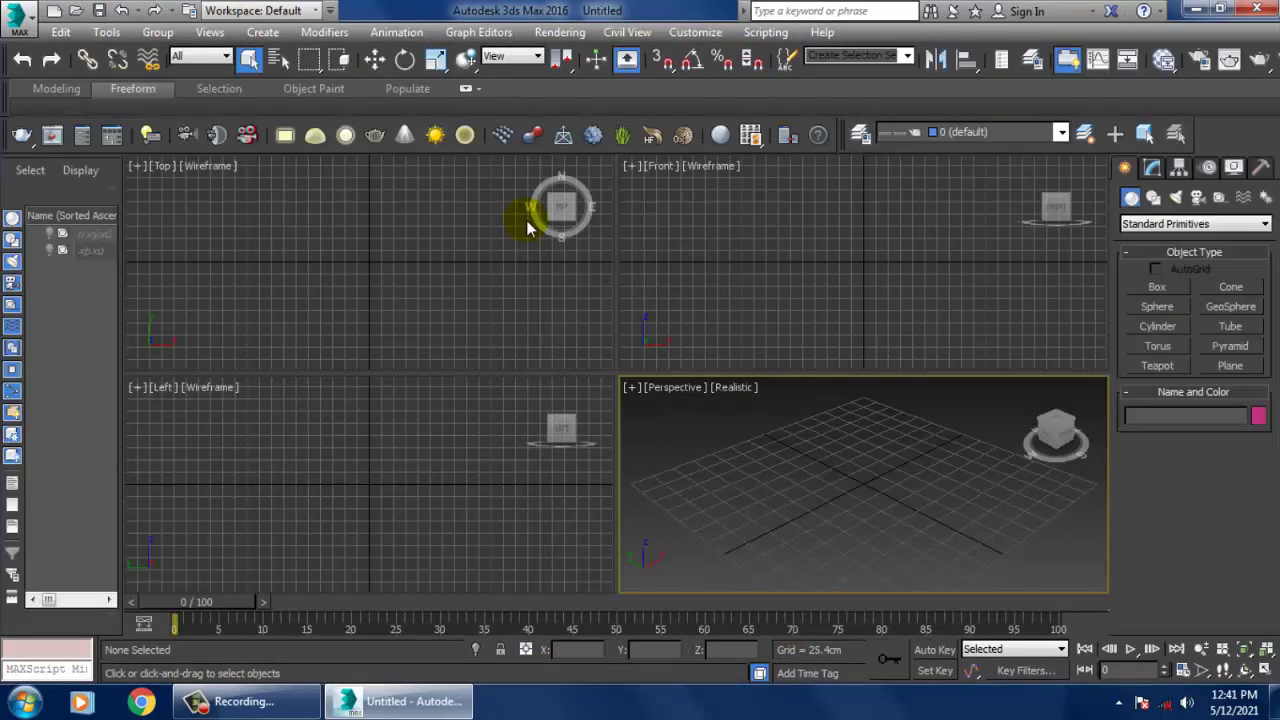
- Reopen the road 2.max scene
click(820, 318)
click(535, 302)
click(500, 460)
click(916, 485)
click(12, 18)
click(95, 117)
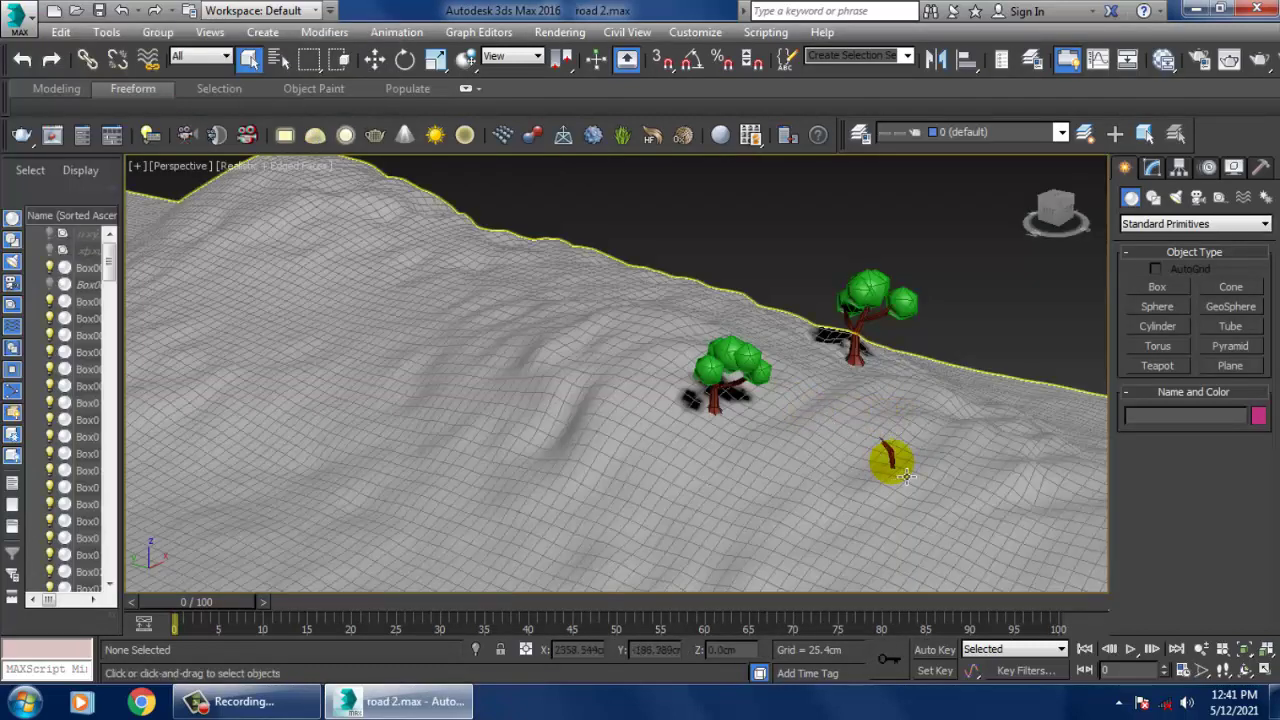
- Select the group that contains the painted branch fragment and ungroup it
click(891, 450)
mouse_move(921, 430)
middle_down()
mouse_move(895, 433)
mouse_move(900, 422)
middle_up()
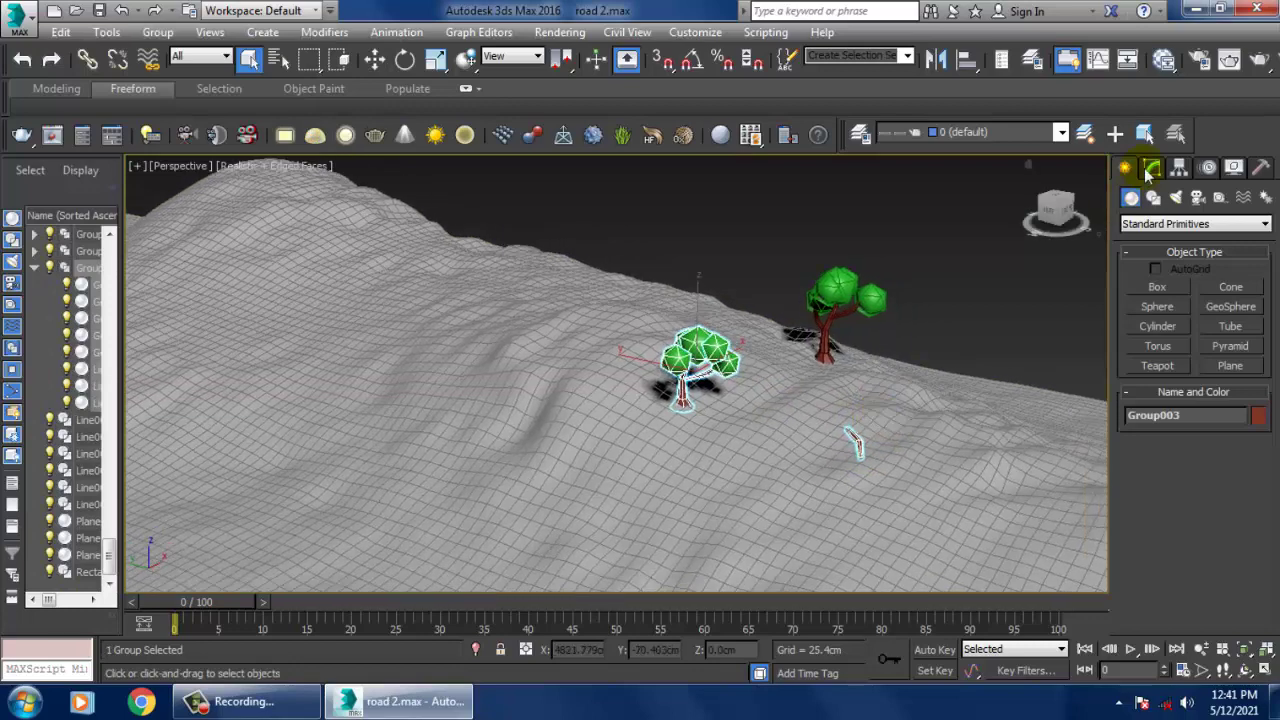
click(1152, 168)
click(157, 33)
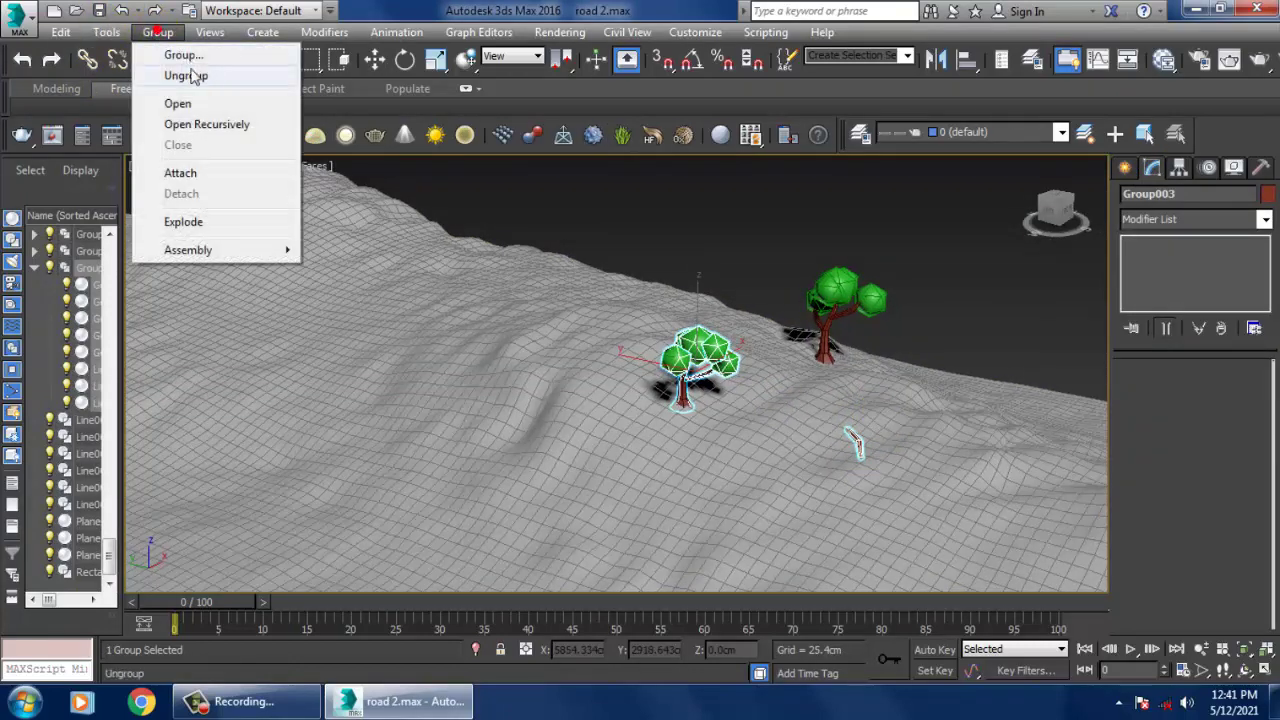
click(180, 75)
- Delete the stray painted branch fragment from the slope
click(857, 443)
click(856, 443)
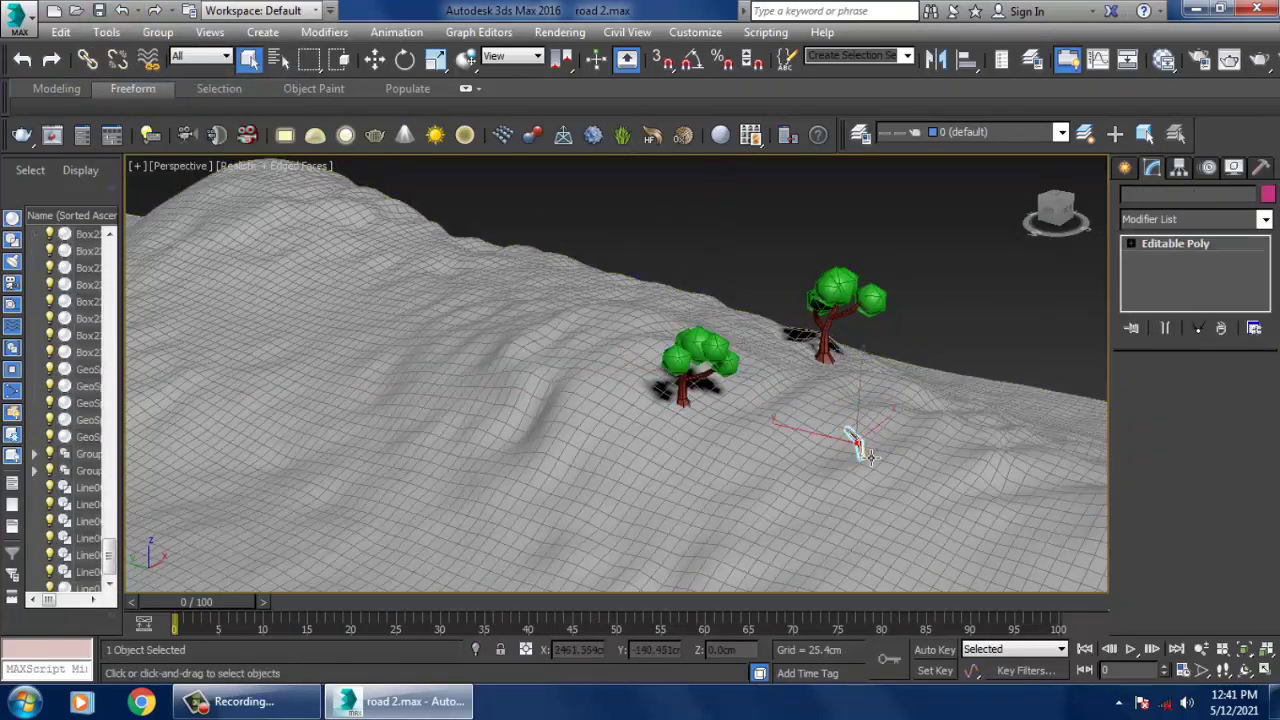
key(Delete)
key(F3)
key(F3)
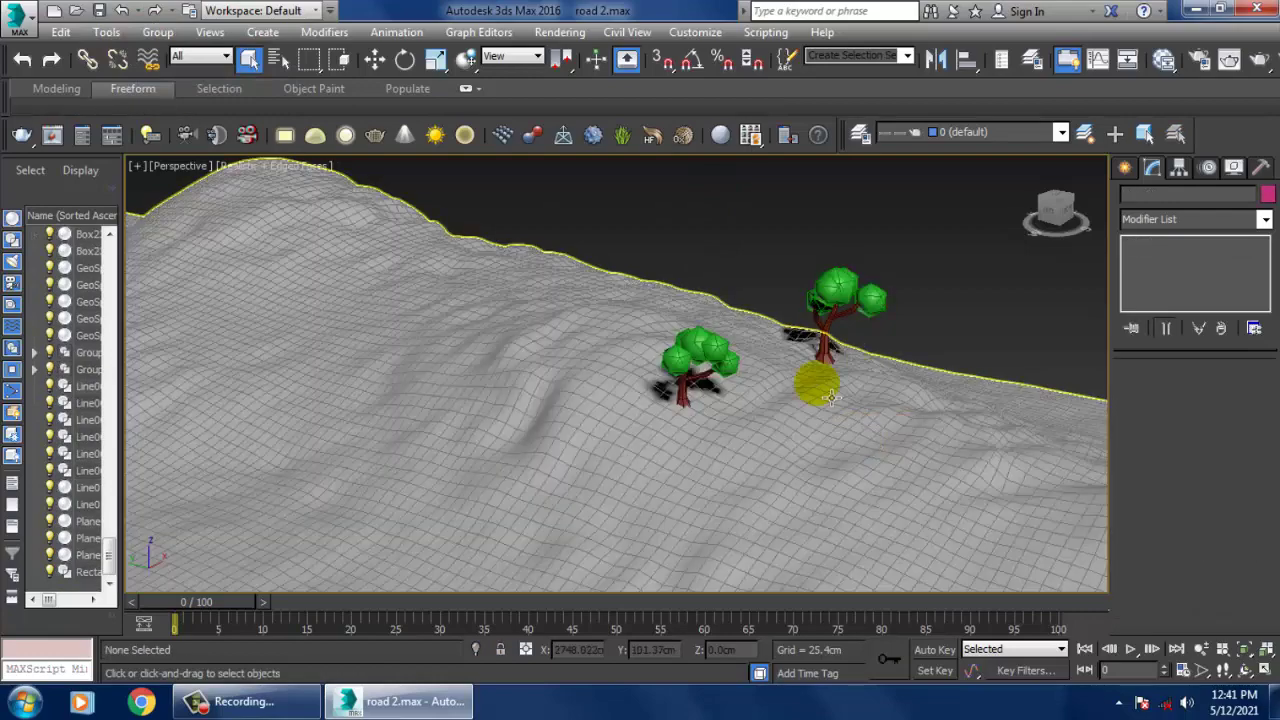
- Select all parts of the tree on the slope, leaving out the terrain and the second tree, and group them as Group003
key(w)
alt+middle_drag(820, 350, 672, 260)
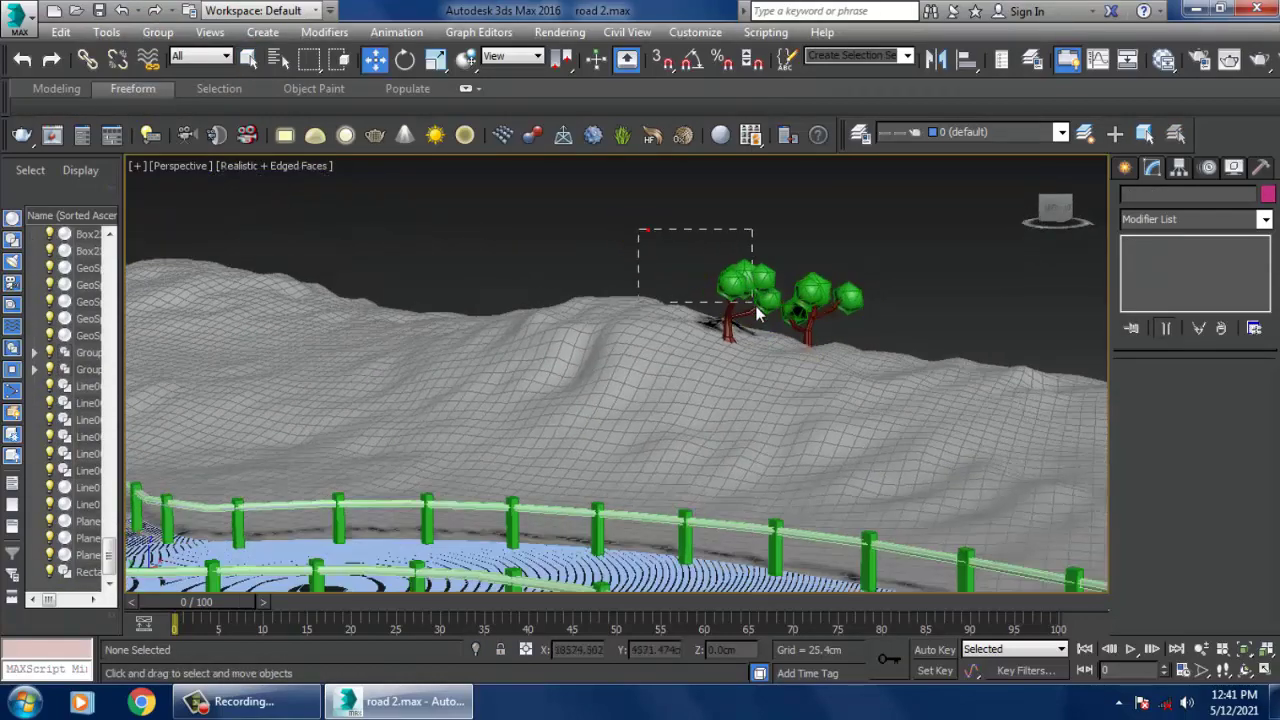
drag(756, 306, 777, 316)
alt+middle_drag(777, 318, 921, 368)
alt+click(917, 357)
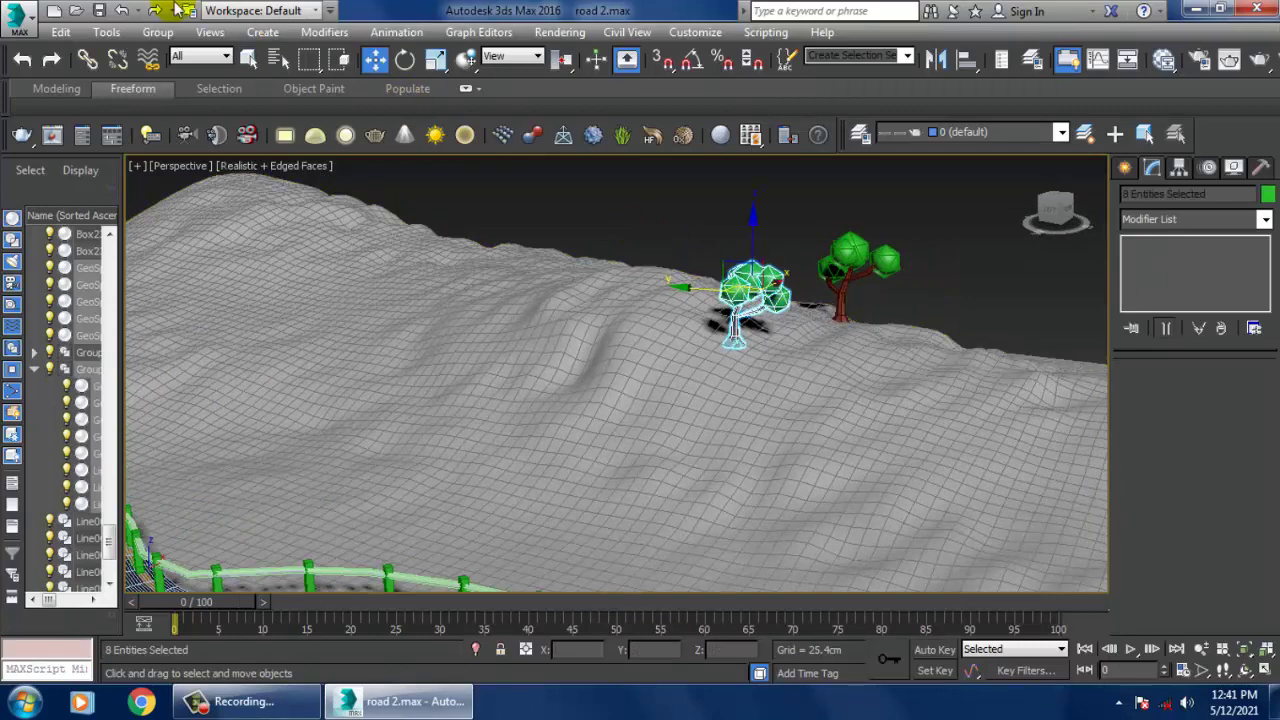
click(157, 32)
click(175, 52)
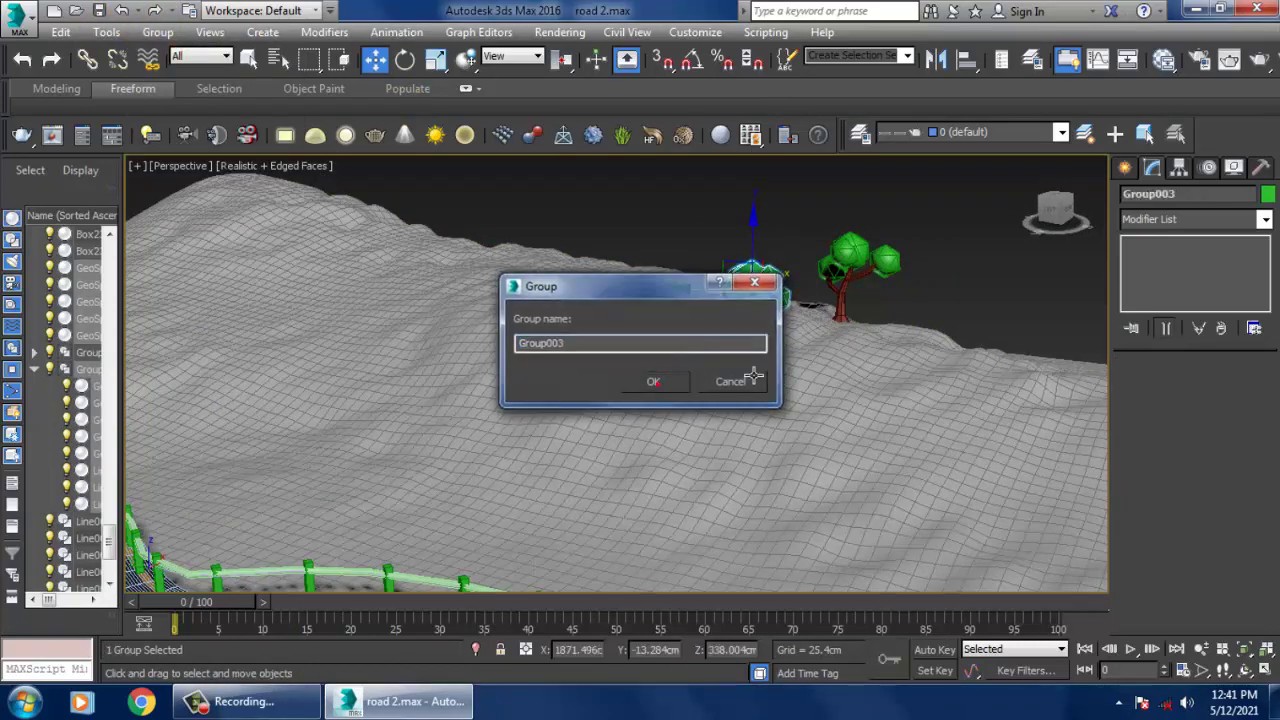
- Make one independent copy of the grouped tree farther along the slope toward the hilltop
alt+middle_drag(754, 376, 756, 396)
shift+drag(705, 286, 425, 292)
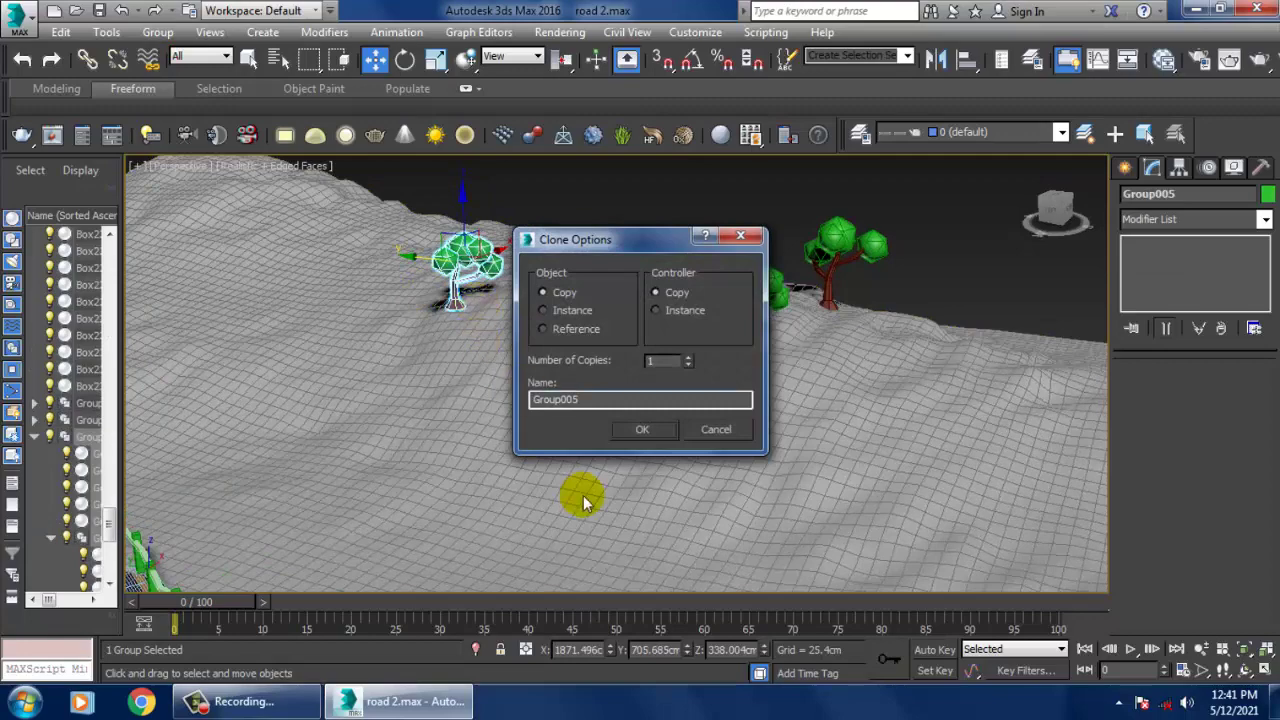
click(642, 429)
- Turn the copied tree around its vertical axis and adjust its height so the trunk base stands on the slope
key(z)
key(e)
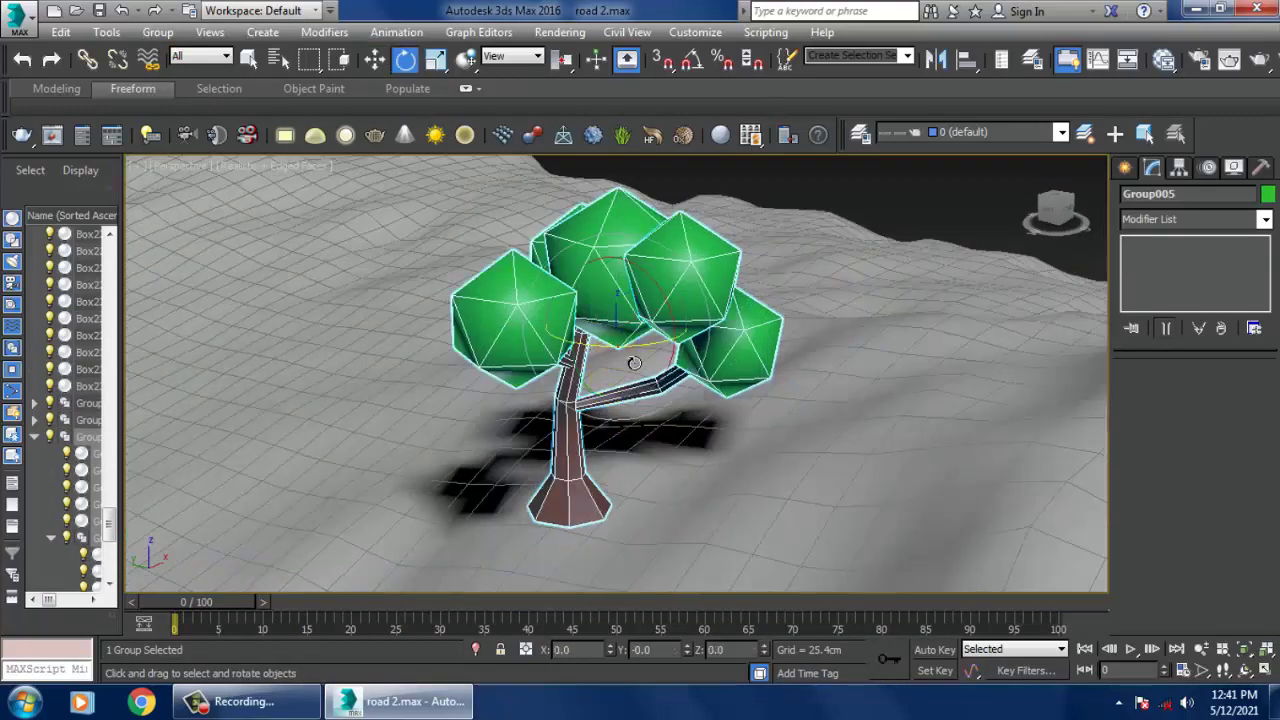
drag(634, 362, 451, 349)
key(w)
drag(618, 281, 623, 320)
key(r)
key(z)
mouse_move(623, 320)
alt+middle_down()
mouse_move(591, 321)
mouse_move(638, 313)
alt+middle_up()
key(w)
drag(616, 277, 618, 250)
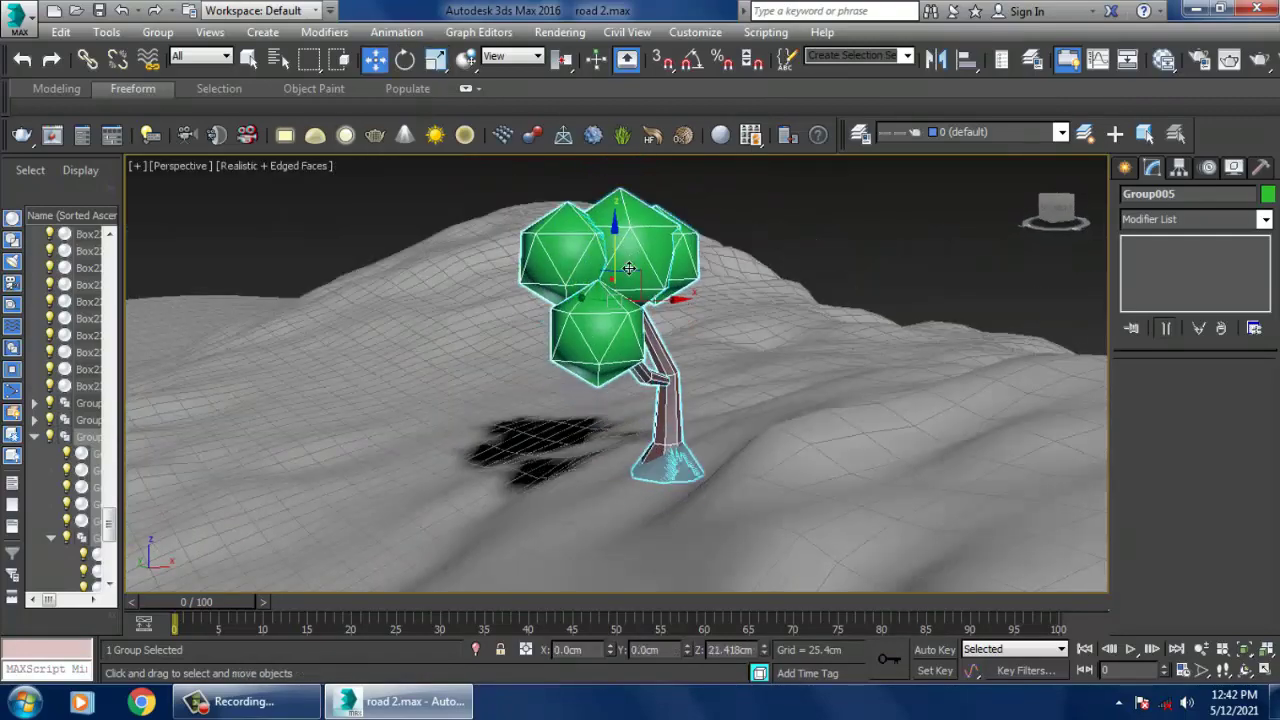
- Select the three tree groups without the terrain and copy them to another part of the hillside
scroll(632, 284, down, 6)
alt+middle_drag(632, 284, 777, 330)
drag(477, 224, 860, 325)
alt+drag(1024, 340, 1014, 408)
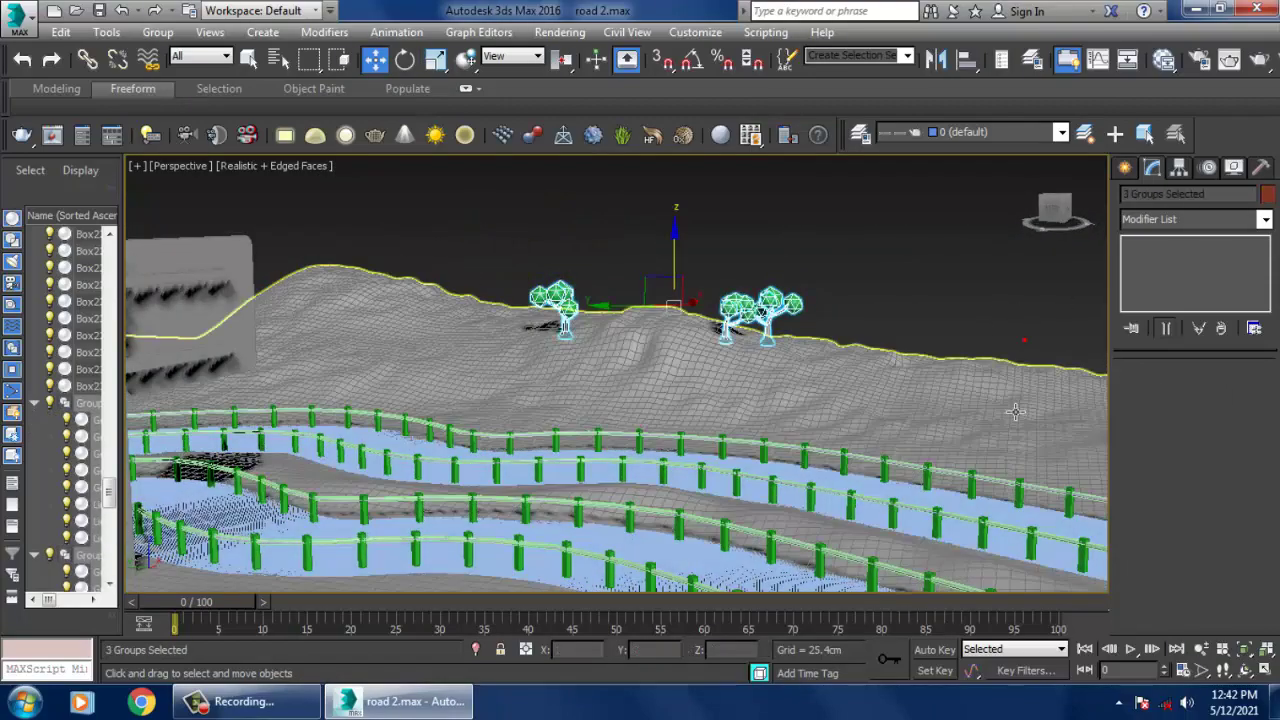
alt+middle_drag(716, 327, 735, 308)
drag(600, 291, 826, 336)
alt+click(880, 380)
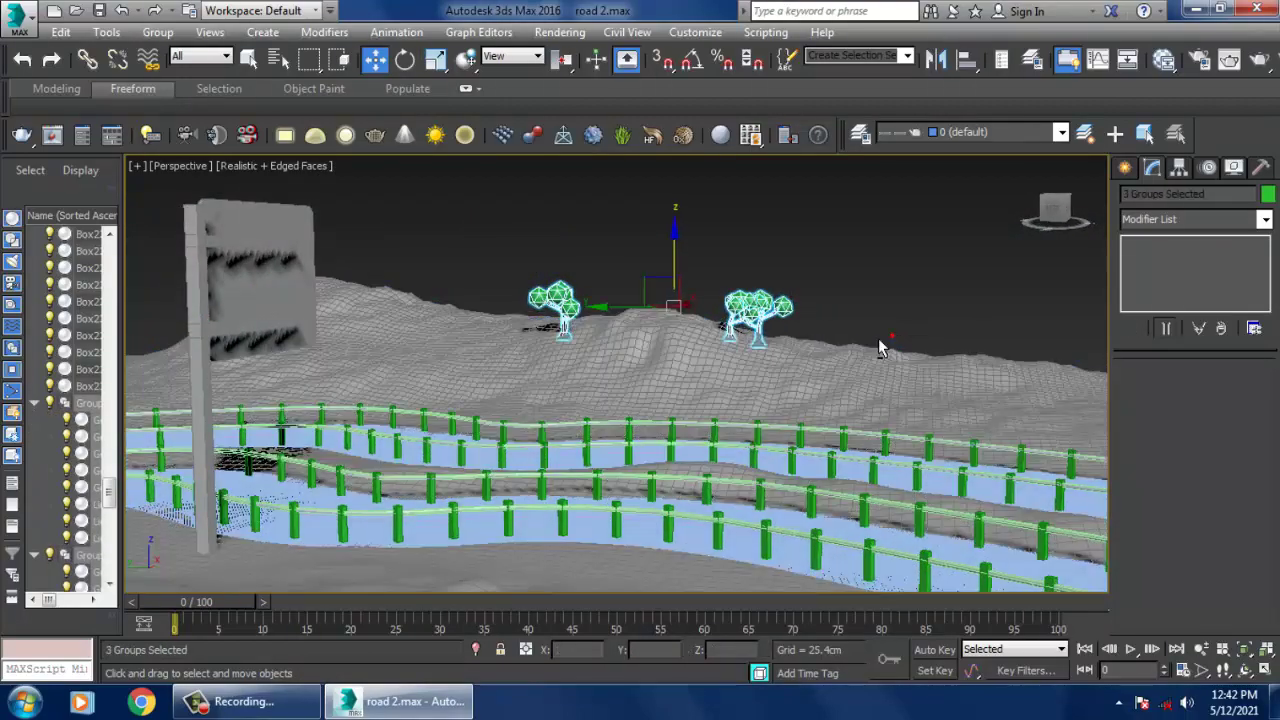
alt+middle_drag(880, 346, 893, 335)
mouse_move(643, 360)
shift+mouse_down()
mouse_move(925, 398)
mouse_move(792, 426)
shift+mouse_up()
click(655, 428)
- Rotate the three copied trees as a set and settle them onto the slope beside the originals
key(e)
alt+middle_drag(794, 426, 814, 424)
key(w)
drag(986, 334, 1023, 385)
middle_drag(904, 385, 850, 446)
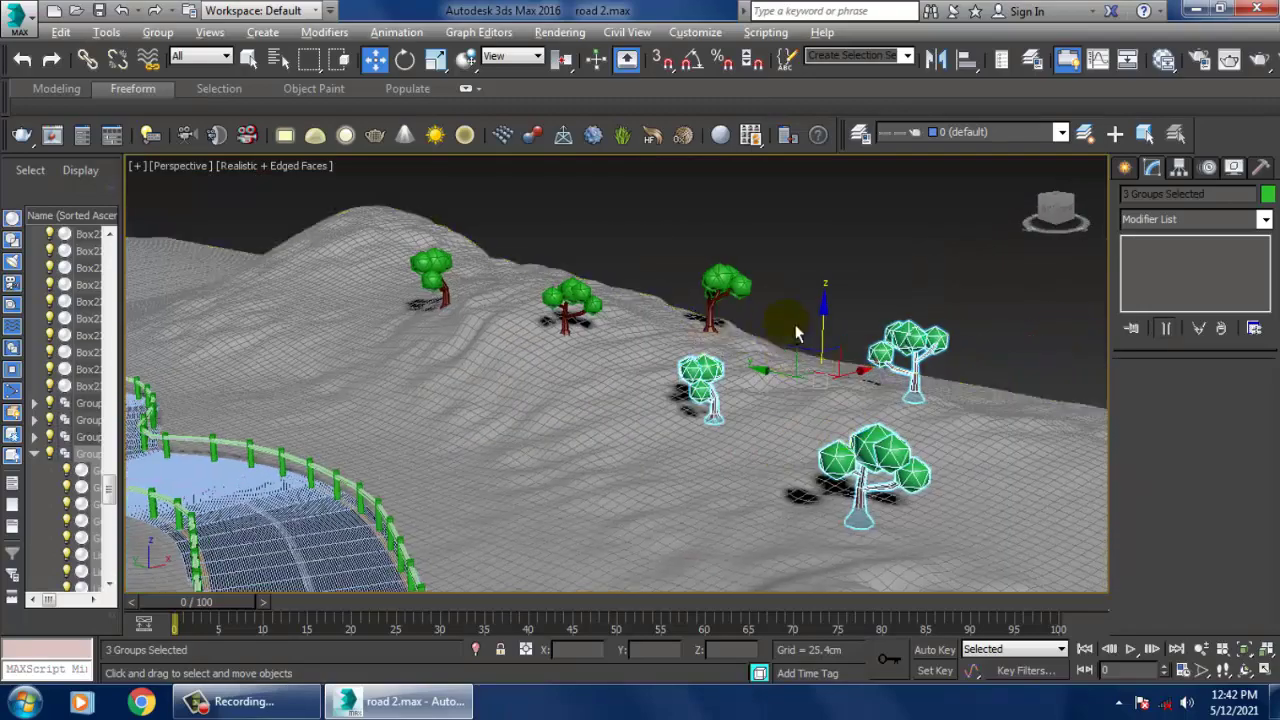
- Select all six tree groups without the terrain and open the Mirror options for them
alt+middle_drag(796, 335, 756, 320)
drag(1151, 477, 1152, 478)
alt+drag(1035, 349, 1108, 448)
alt+middle_drag(690, 290, 668, 325)
shift+drag(684, 340, 597, 416)
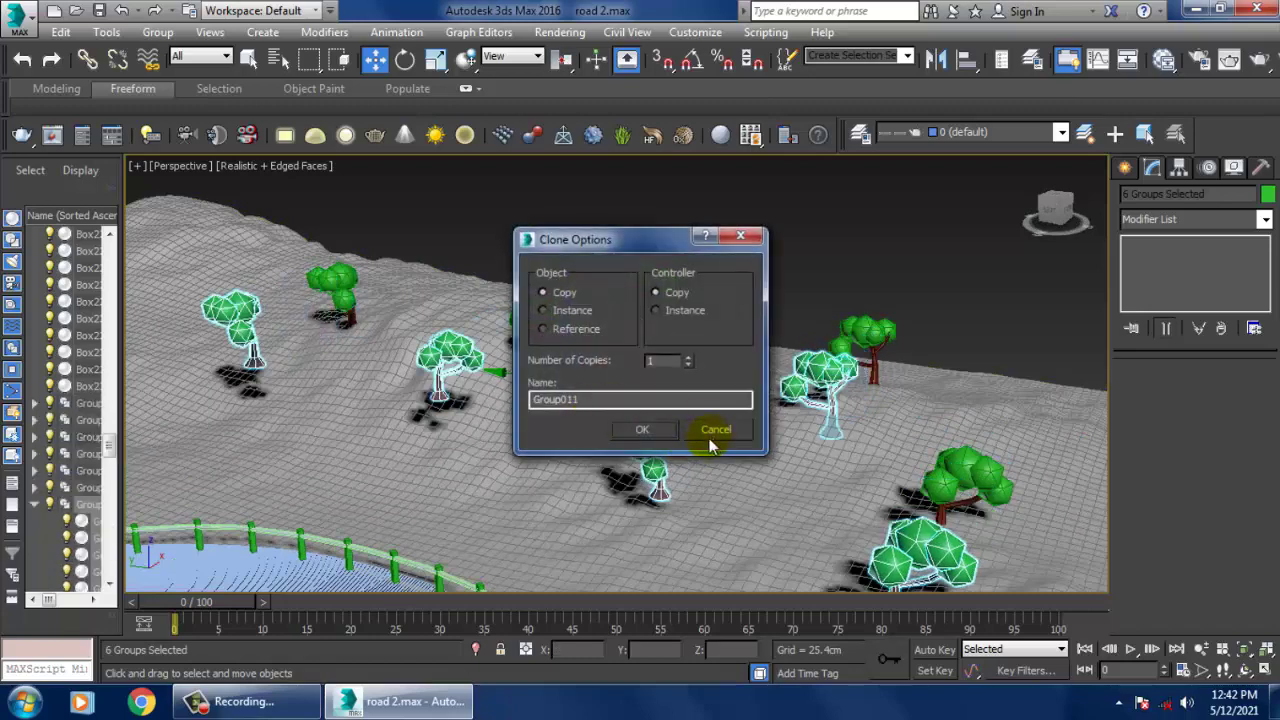
click(713, 432)
click(934, 59)
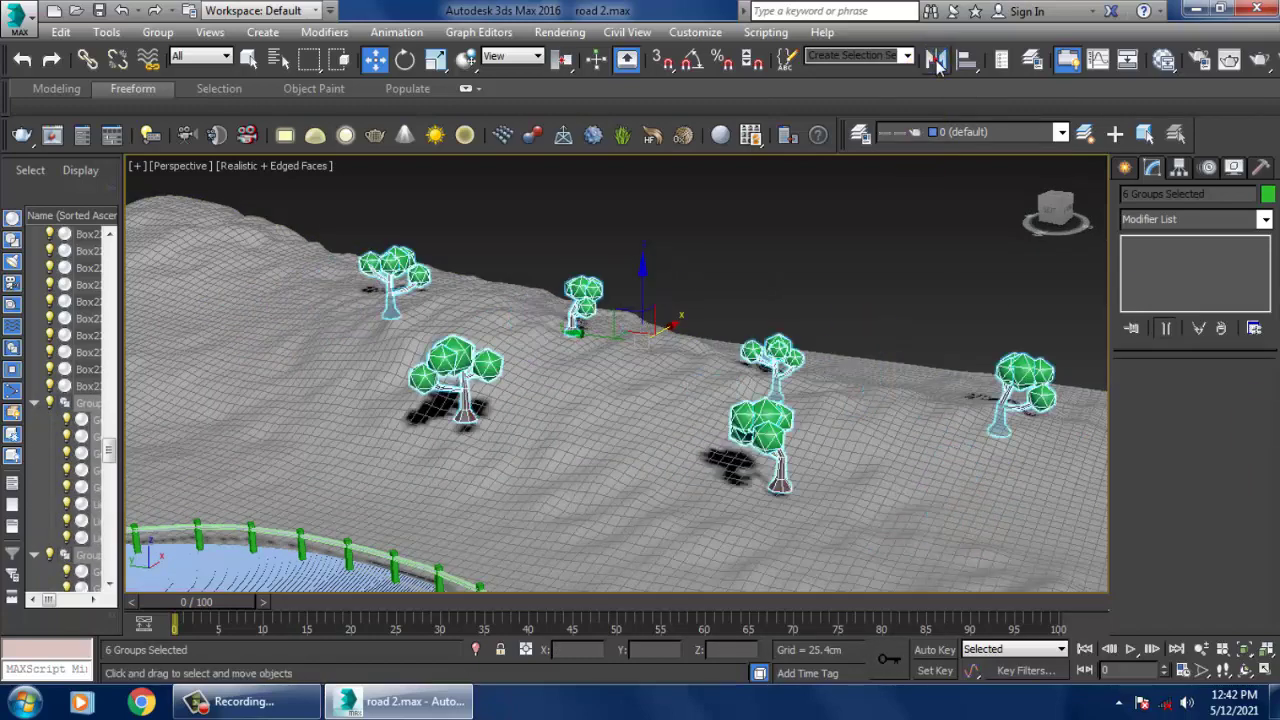
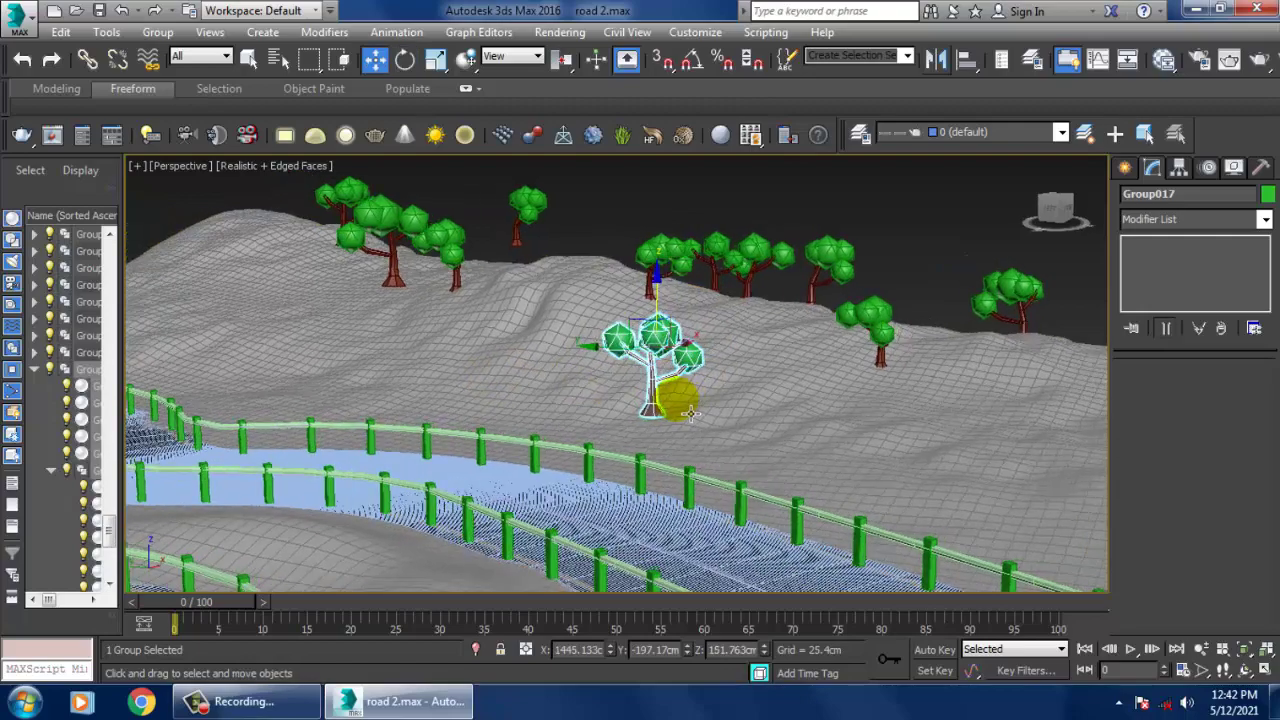
- Lower the tree near the hilltop about 243 cm down the slope and turn it about 65 degrees around its vertical axis
scroll(680, 405, up, 5)
middle_drag(662, 440, 688, 475)
scroll(686, 462, down, 5)
click(330, 236)
click(340, 216)
scroll(342, 218, down, 3)
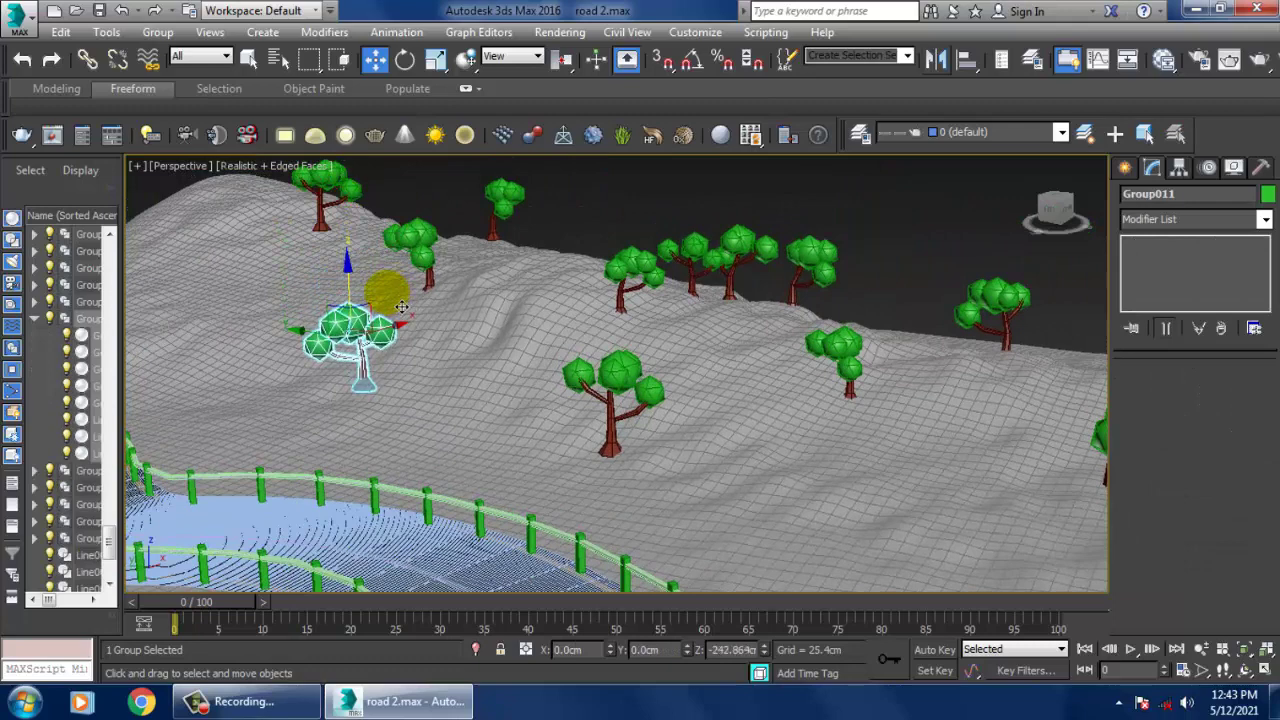
key(e)
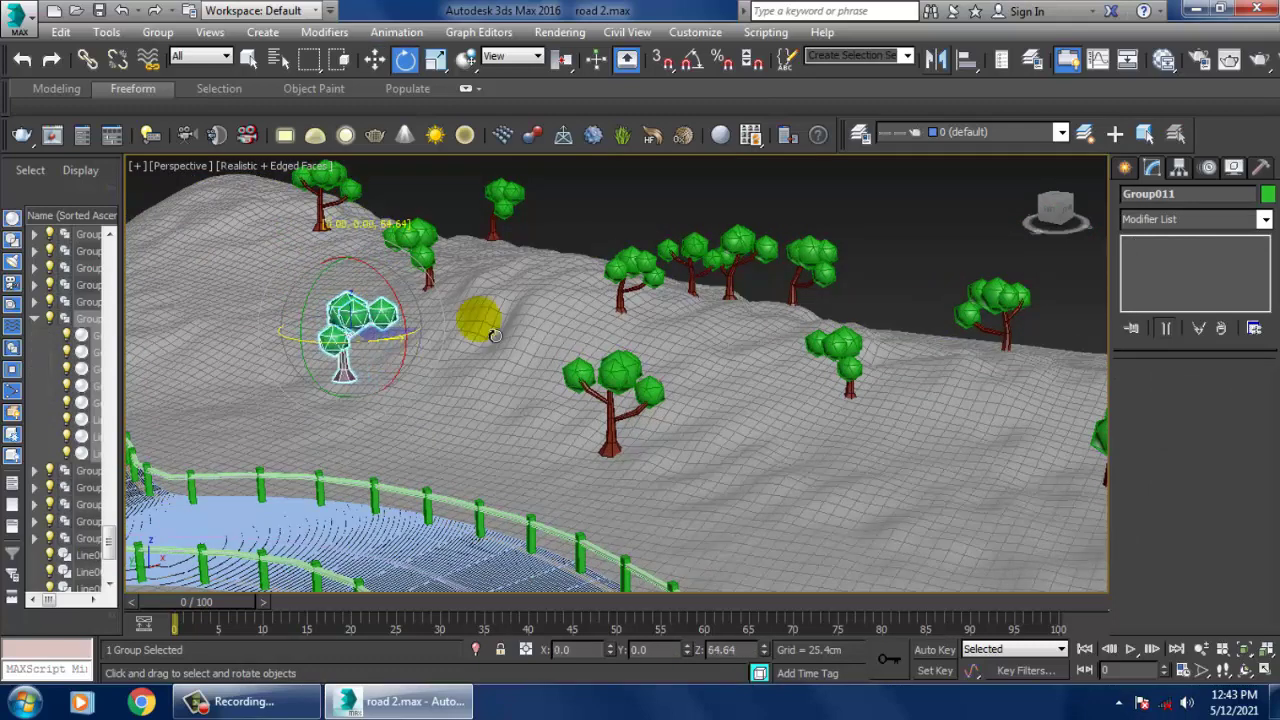
key(w)
drag(365, 292, 366, 300)
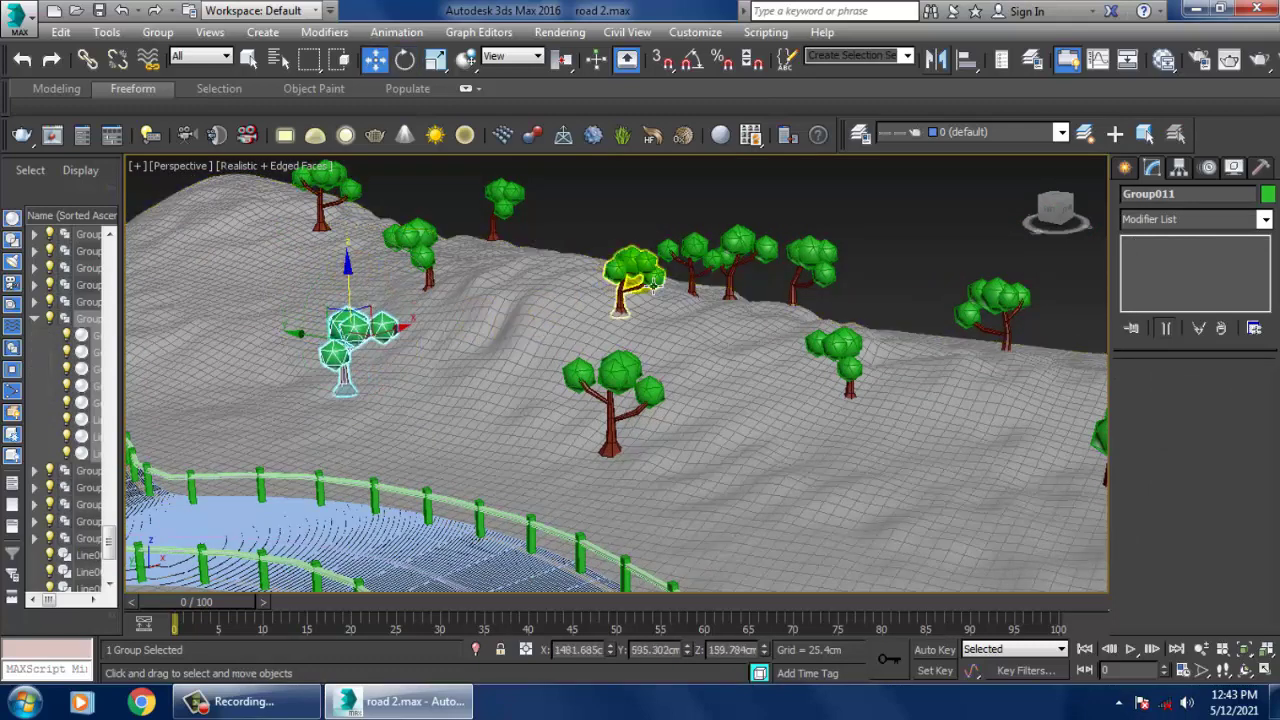
- Select all twelve tree groups on the hillside, leaving out the terrain plane
mouse_move(836, 384)
alt+middle_down()
mouse_move(743, 407)
mouse_move(810, 388)
mouse_move(802, 372)
mouse_move(834, 388)
alt+middle_up()
scroll(743, 407, down, 6)
scroll(738, 394, up, 6)
scroll(740, 385, down, 4)
scroll(804, 372, up, 6)
click(806, 374)
scroll(836, 396, down, 6)
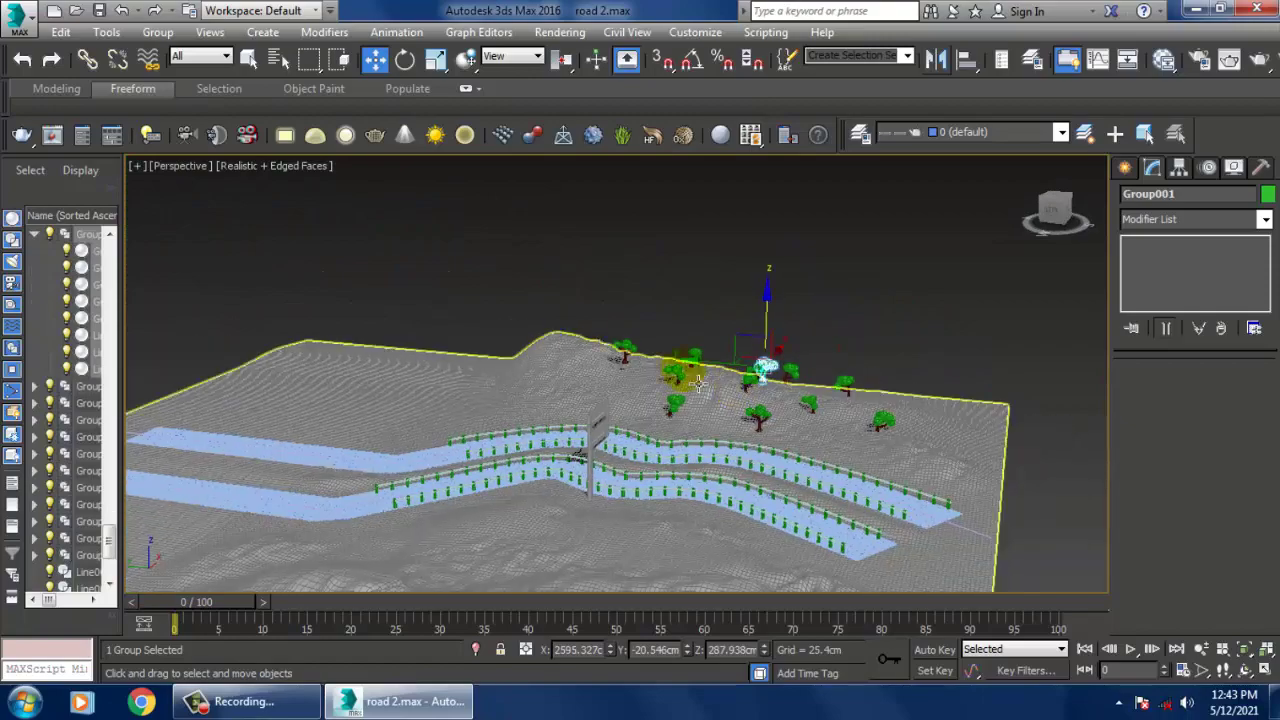
drag(940, 400, 951, 382)
scroll(815, 405, up, 4)
alt+middle_drag(800, 402, 460, 300)
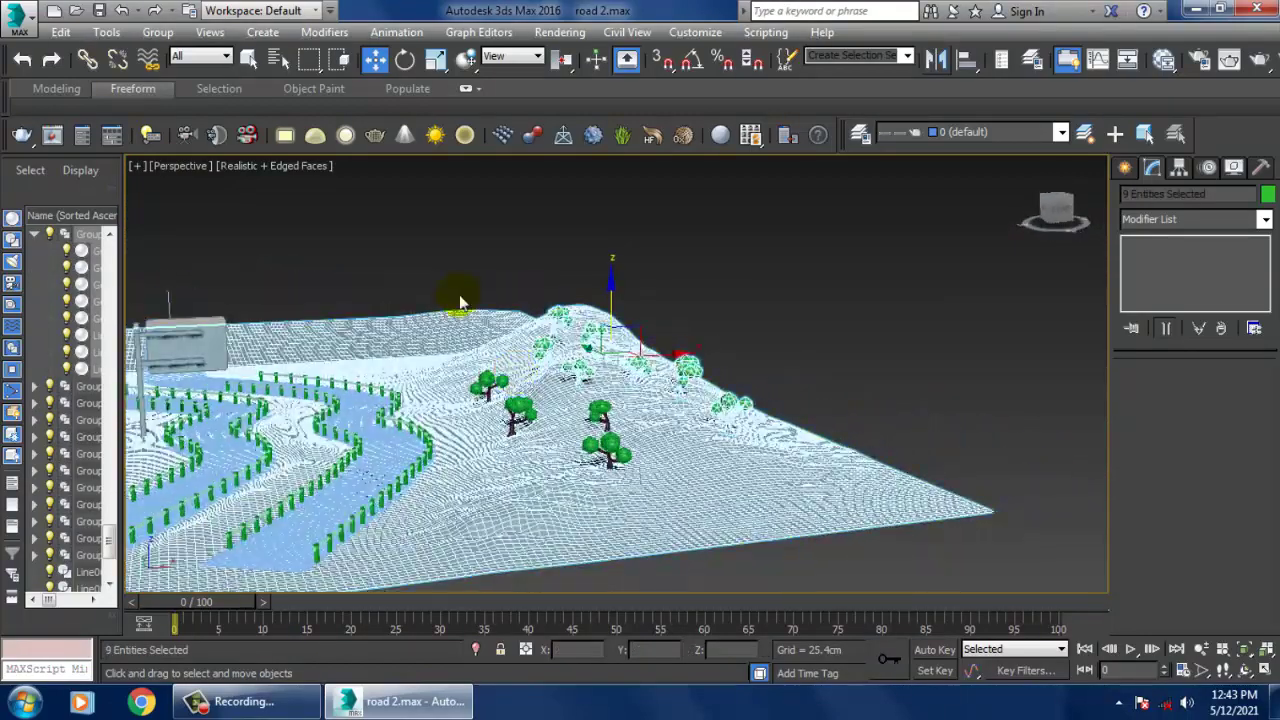
ctrl+drag(733, 462, 809, 501)
alt+drag(870, 346, 1011, 539)
alt+middle_drag(540, 350, 685, 405)
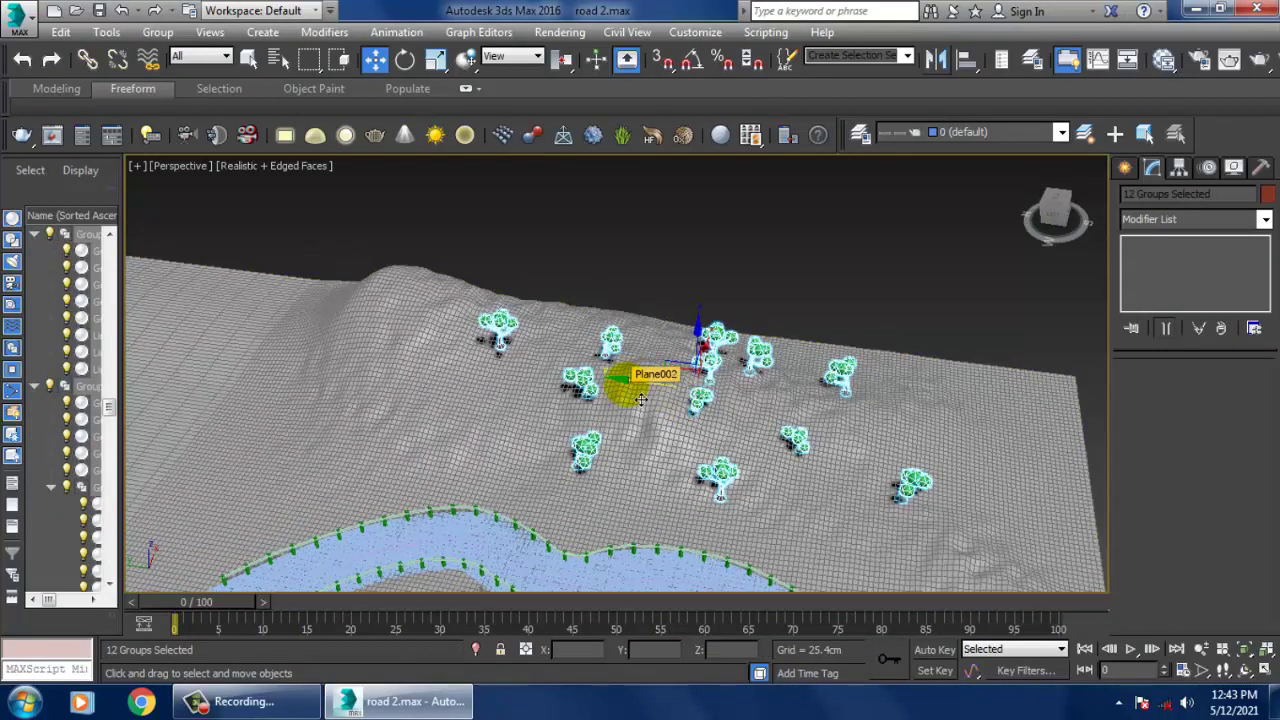
- Create a mirrored copy of the twelve trees and shift the copies along the hillside toward the hilltop
mouse_move(653, 384)
shift+mouse_down()
mouse_move(750, 400)
mouse_move(585, 428)
mouse_move(490, 412)
shift+mouse_up()
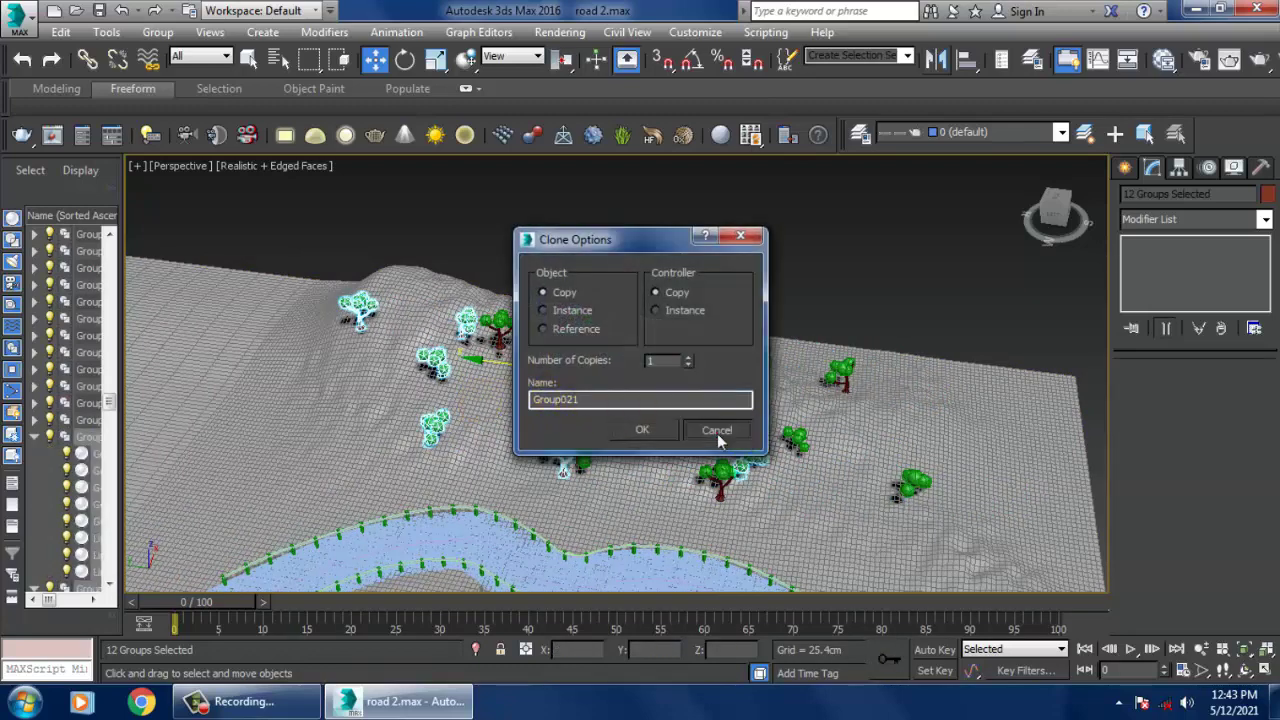
click(716, 431)
click(936, 60)
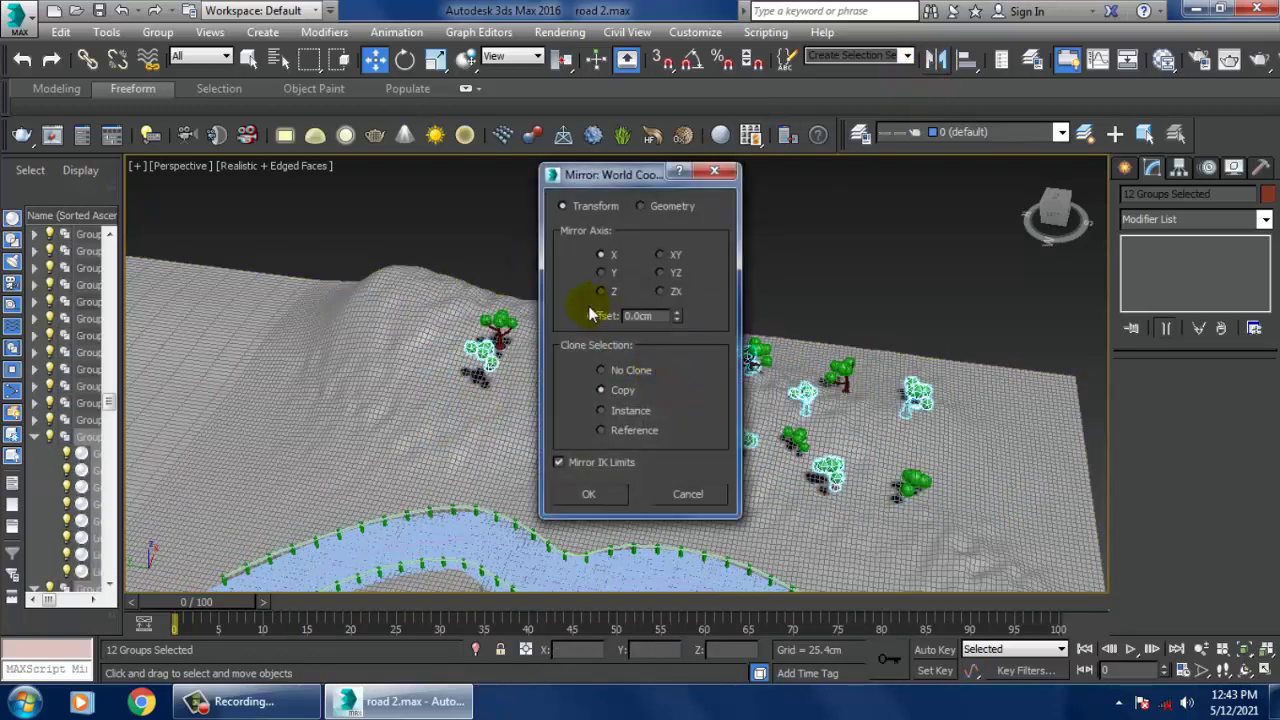
click(617, 491)
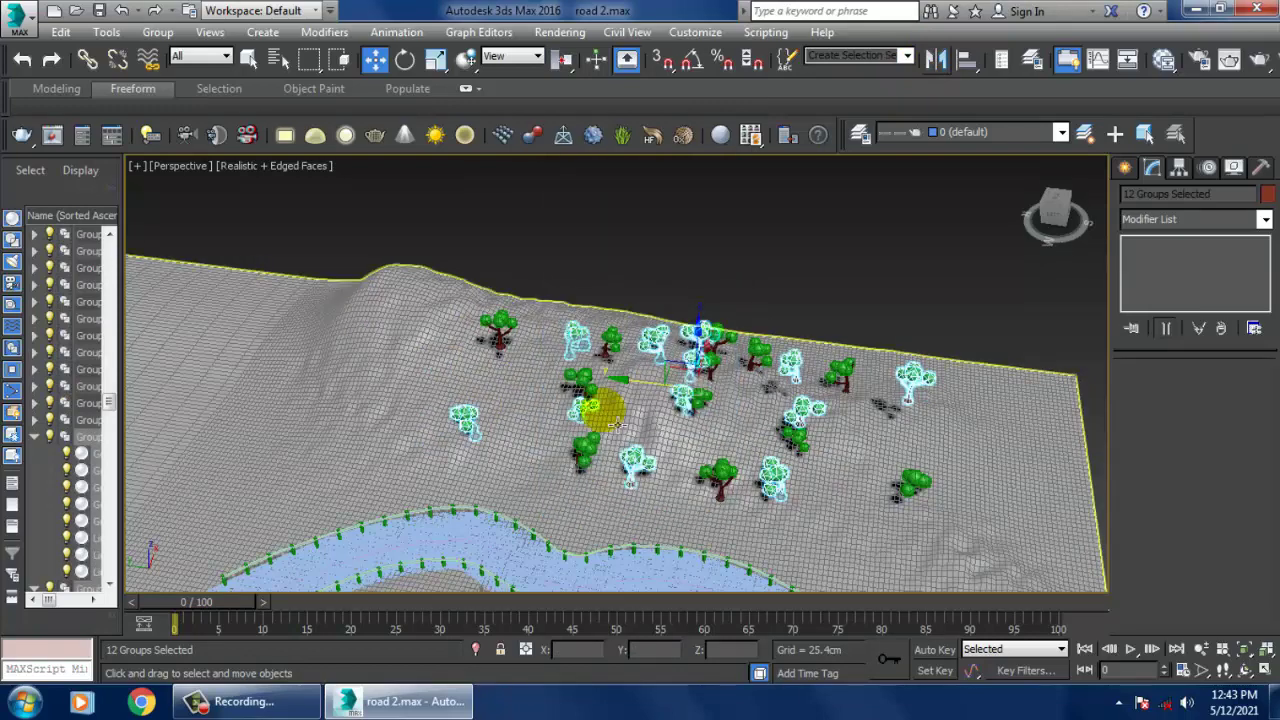
drag(637, 400, 501, 394)
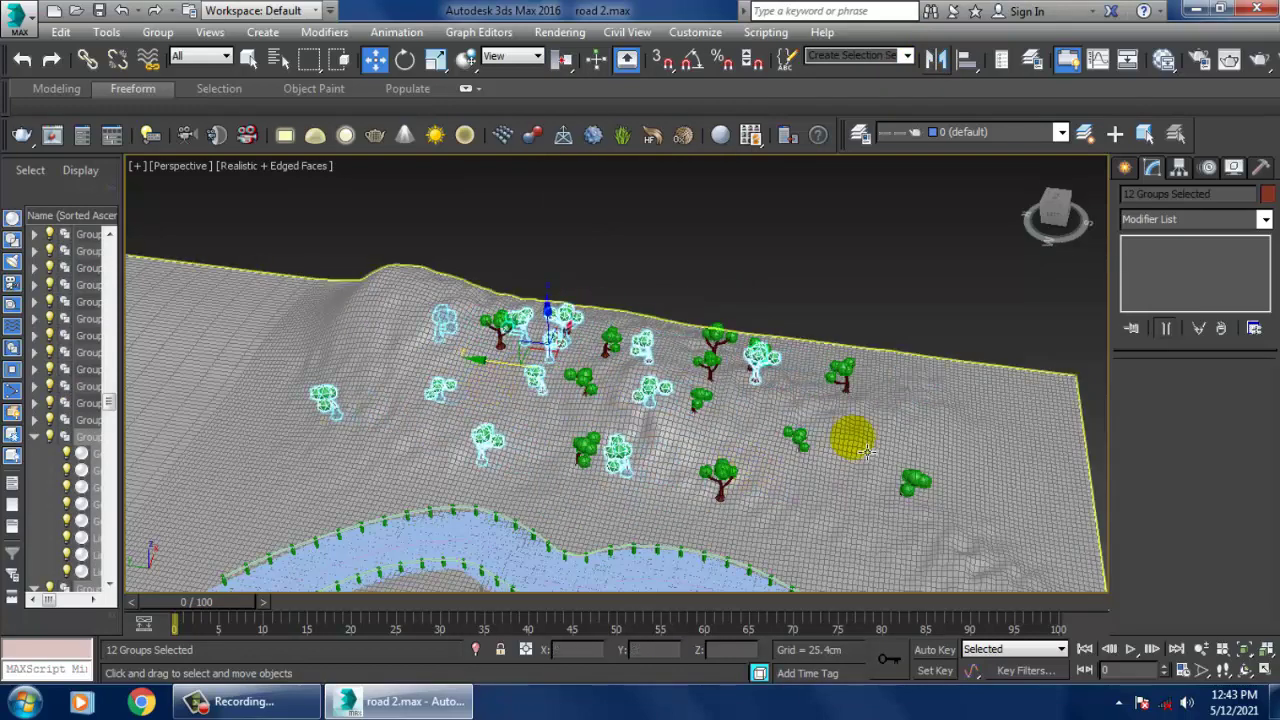
click(725, 319)
- Rotate a crowded tree in the middle of the slope, move it into a gap toward the road and lower it to the ground
alt+middle_drag(727, 330, 617, 329)
scroll(690, 324, up, 4)
alt+middle_drag(700, 323, 636, 306)
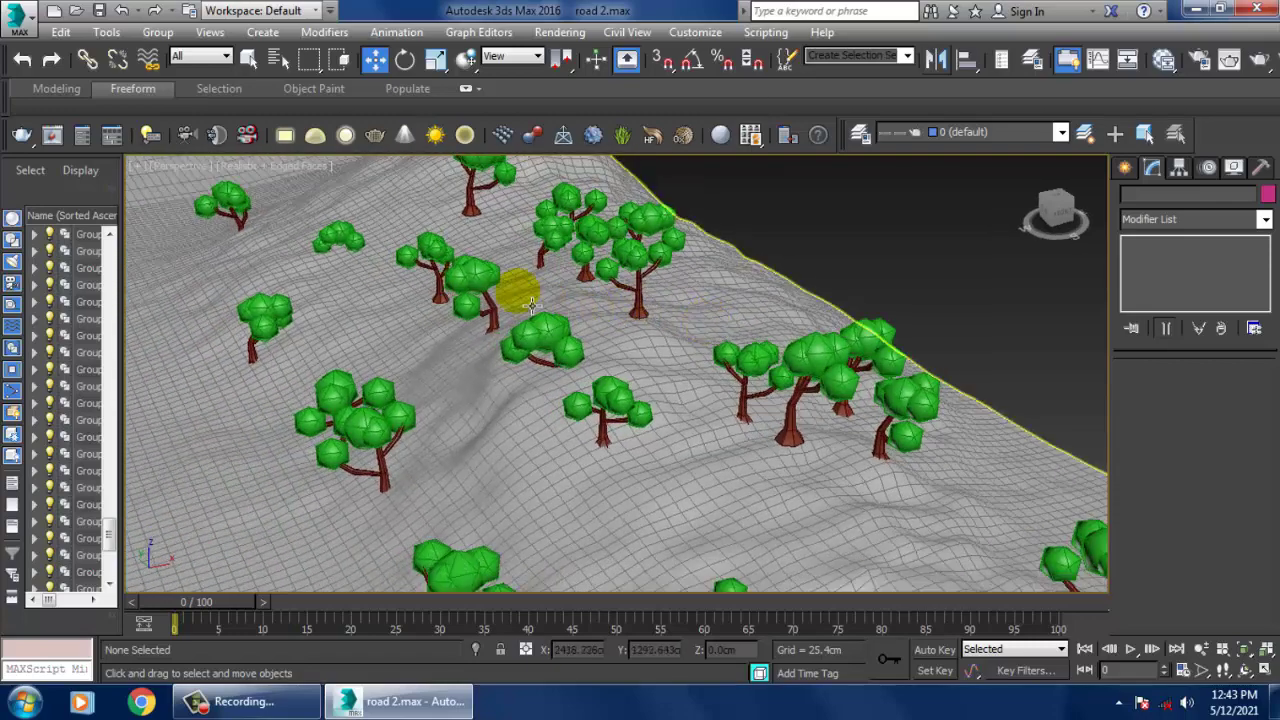
click(493, 295)
alt+middle_drag(512, 293, 485, 348)
key(e)
drag(509, 325, 588, 290)
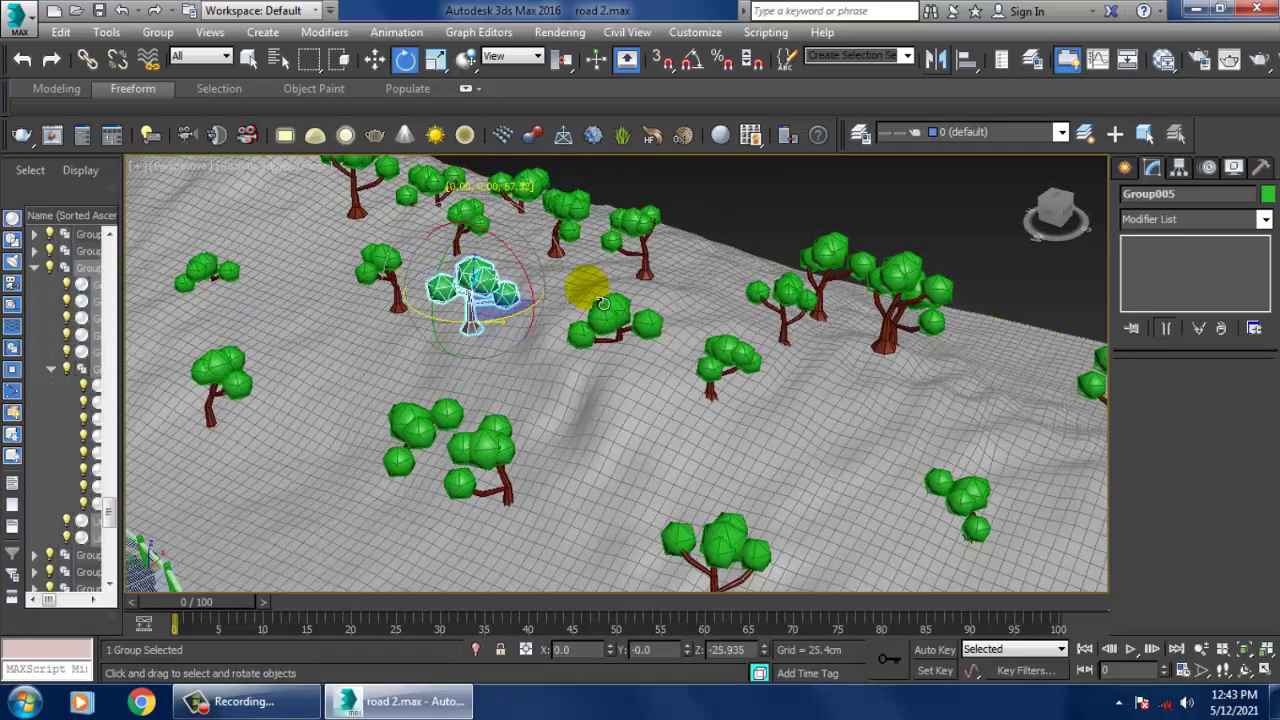
key(w)
alt+middle_drag(588, 290, 456, 292)
drag(526, 296, 397, 296)
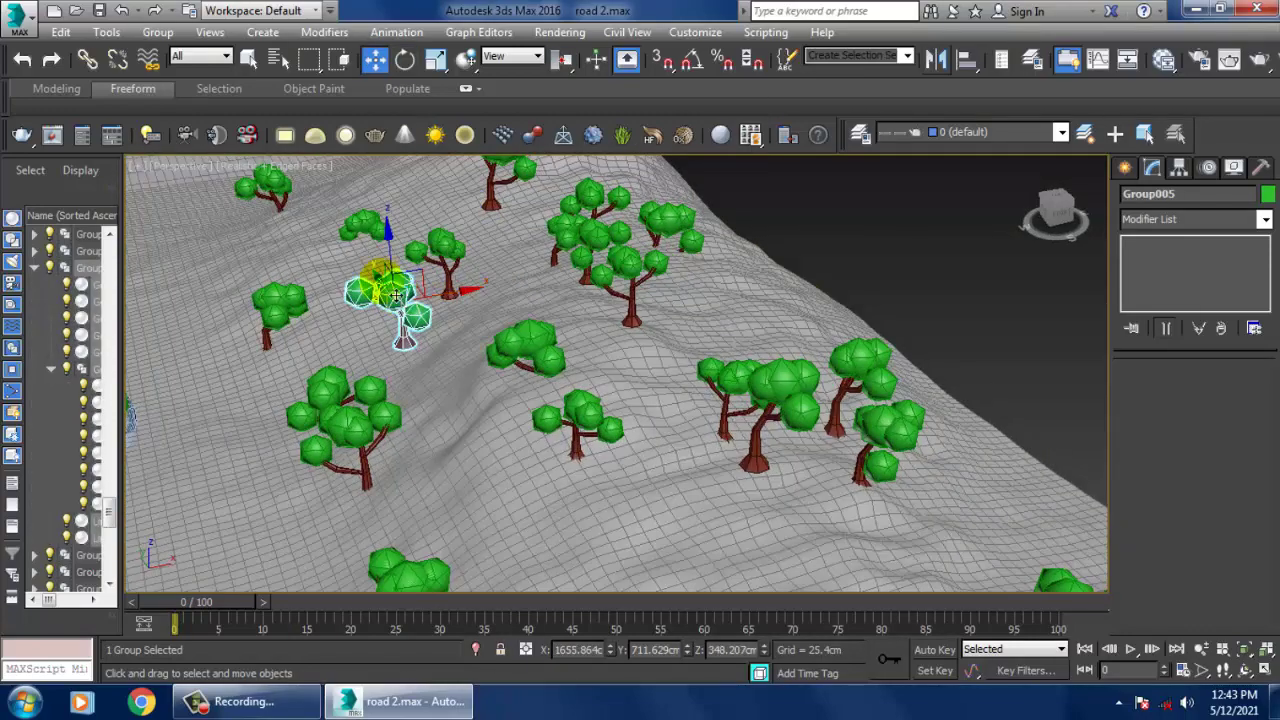
drag(394, 250, 400, 279)
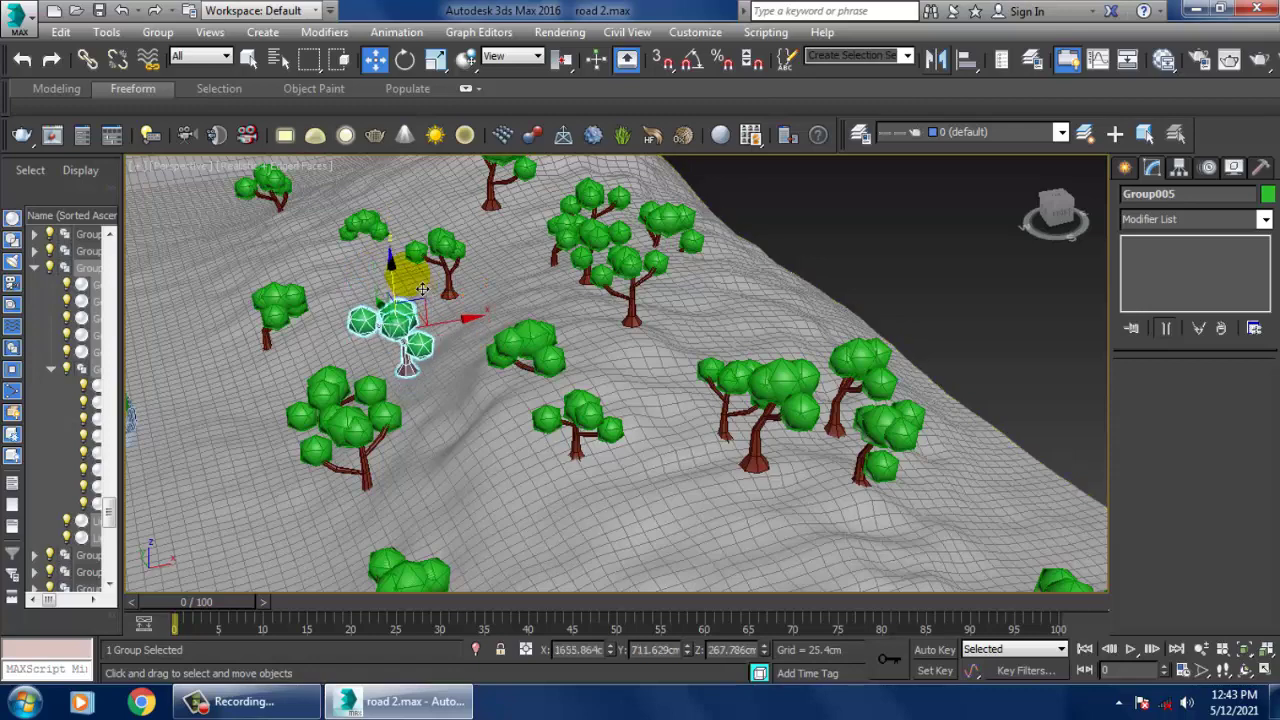
- Raise the half-buried tree on the upper slope and adjust its position so the whole trunk stands above the terrain
click(368, 230)
alt+middle_drag(368, 230, 470, 175)
drag(391, 237, 421, 200)
key(z)
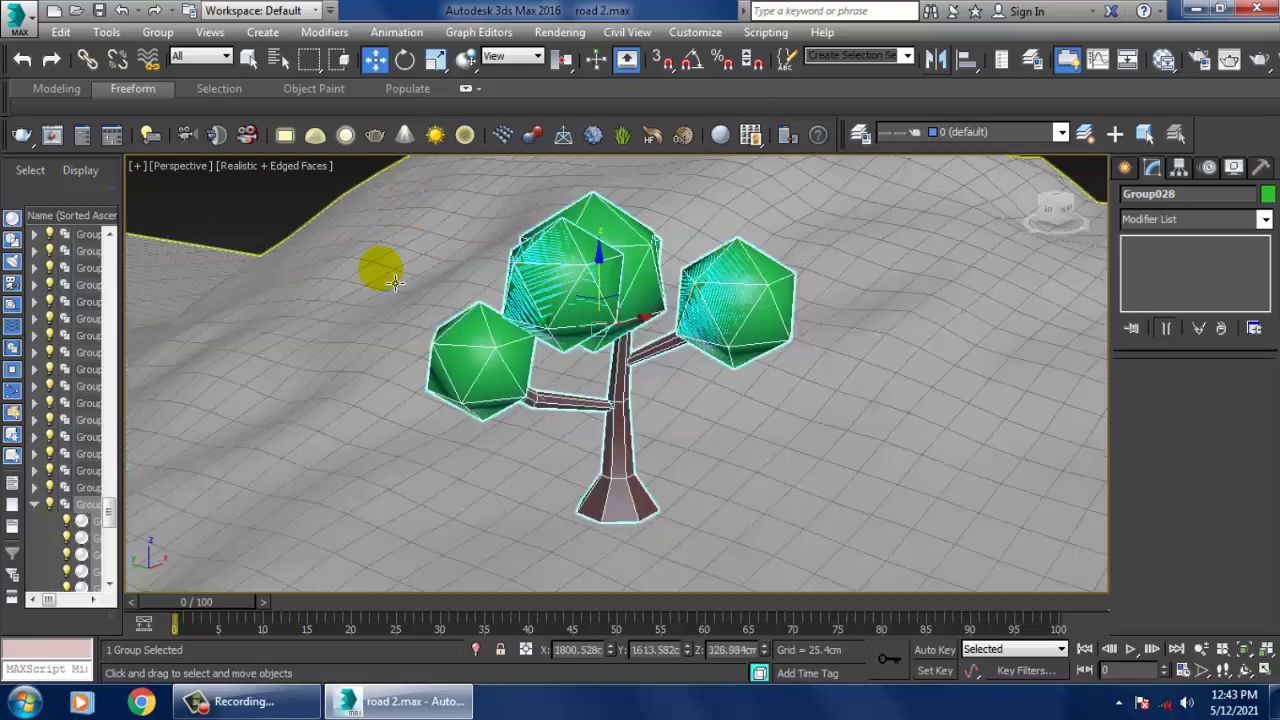
scroll(400, 280, down, 4)
alt+middle_drag(540, 350, 638, 312)
drag(522, 245, 550, 280)
- Move a tree from the ridge cluster about 528 cm toward the hilltop, turn it and raise it onto the peak
alt+middle_drag(836, 287, 816, 334)
scroll(835, 303, down, 5)
click(787, 303)
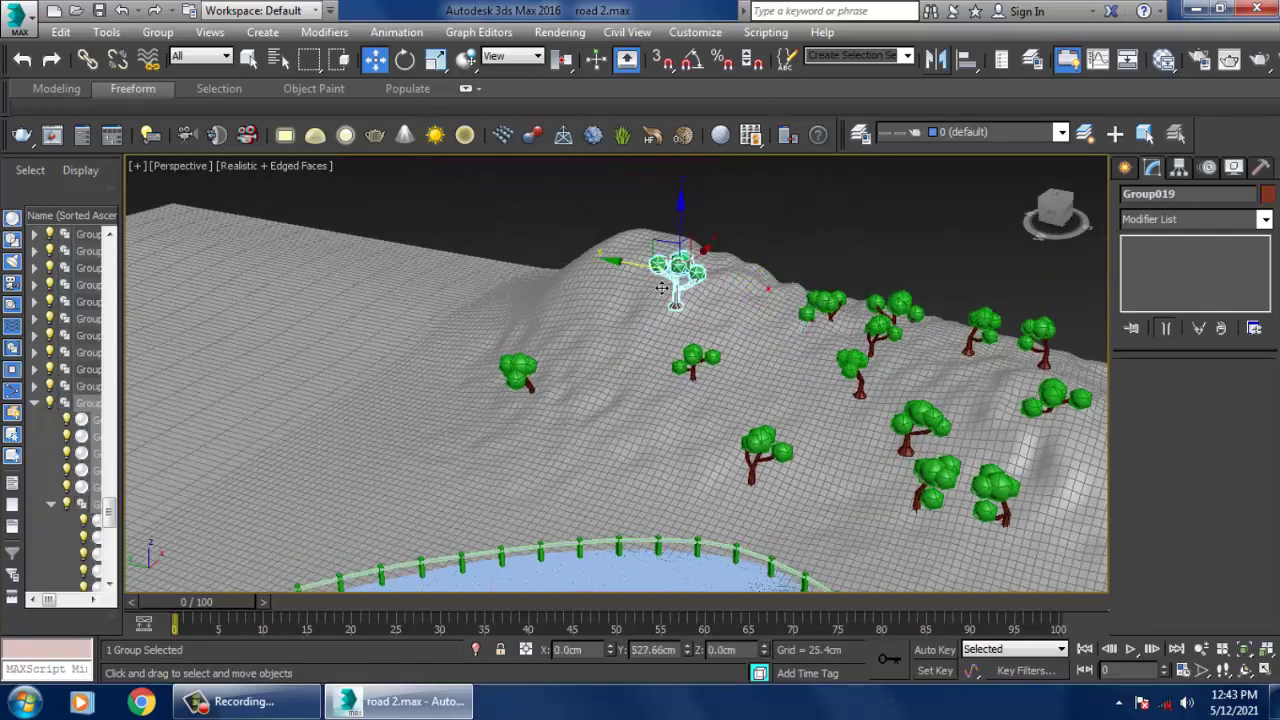
key(e)
key(w)
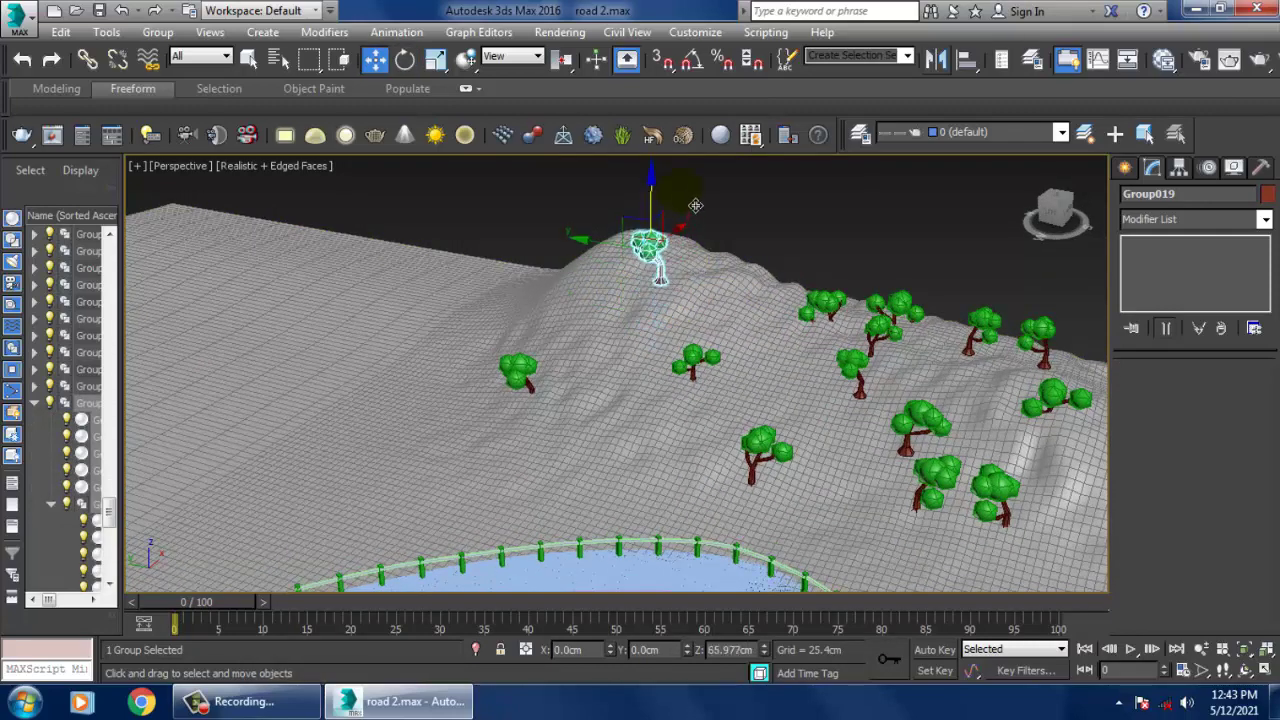
alt+middle_drag(860, 317, 772, 335)
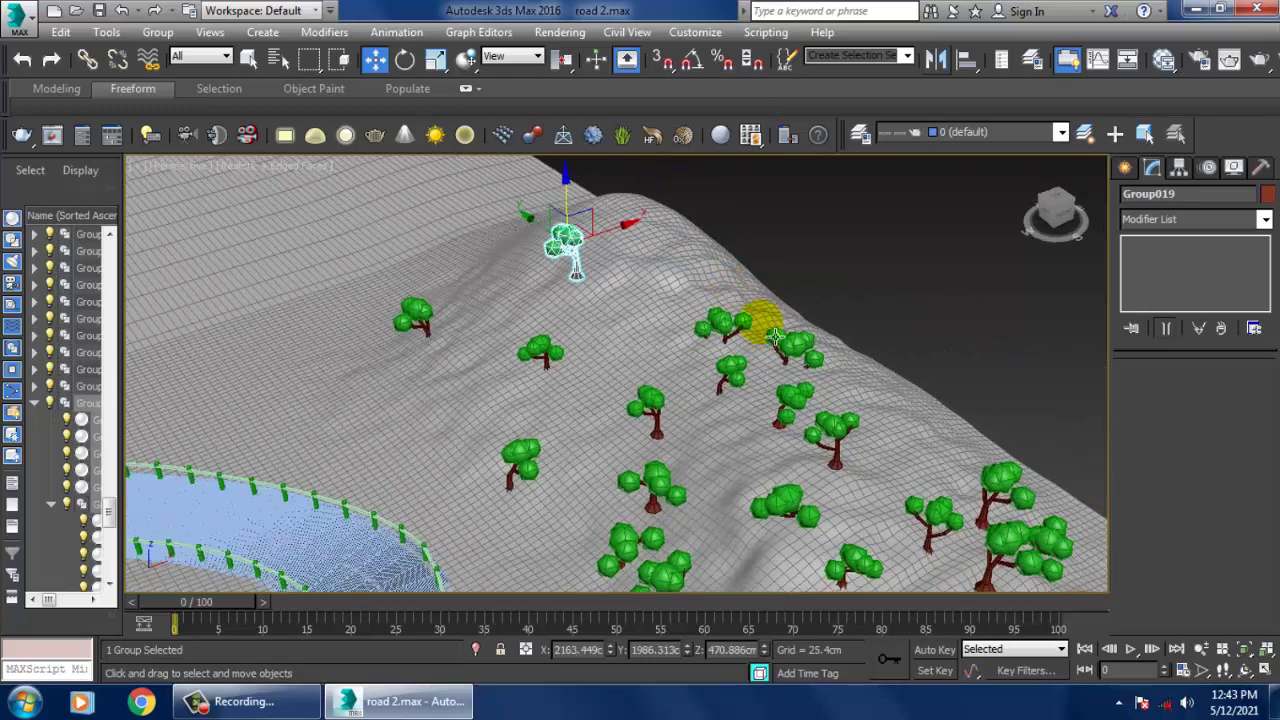
- Raise the sunken tree at the near end of the ridge and move it toward the hilltop into the empty area
click(735, 325)
scroll(736, 326, up, 3)
drag(734, 290, 787, 250)
alt+middle_drag(785, 256, 813, 306)
drag(688, 295, 594, 316)
alt+middle_drag(594, 316, 621, 294)
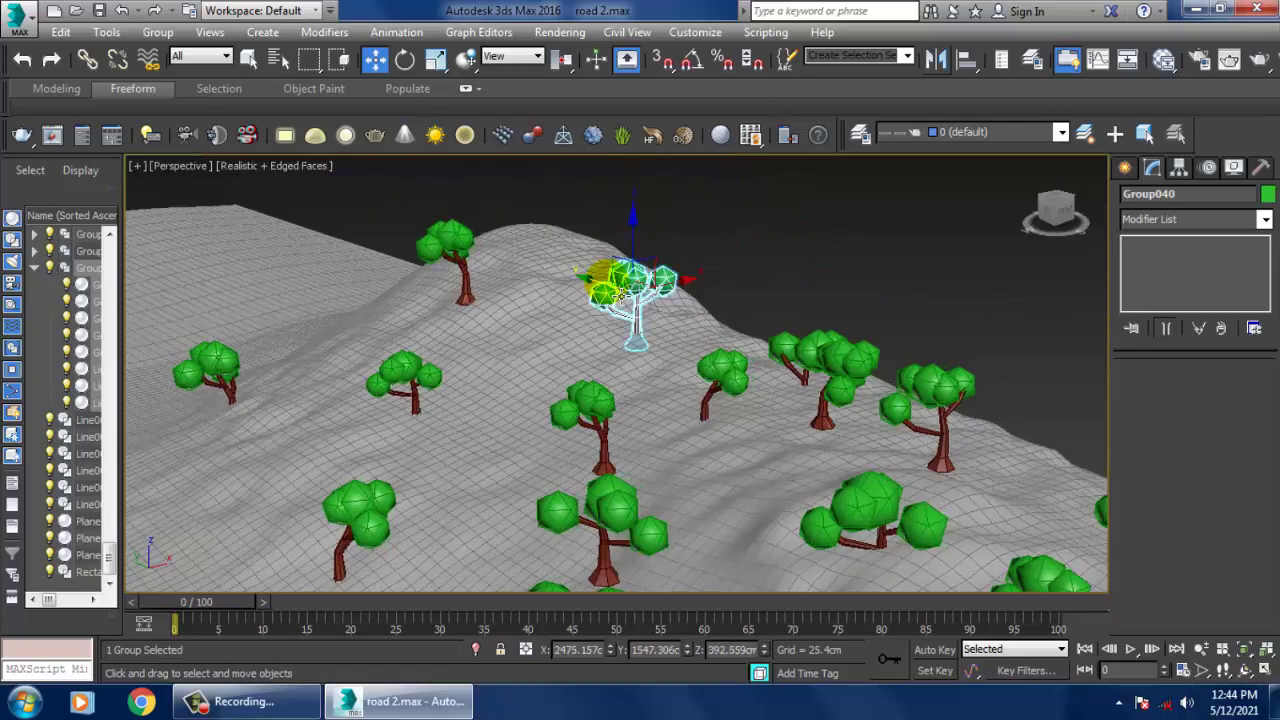
- Move the overlapping tree on the ridge about 276 cm toward the hilltop and raise it to stand on the ridge line
click(800, 371)
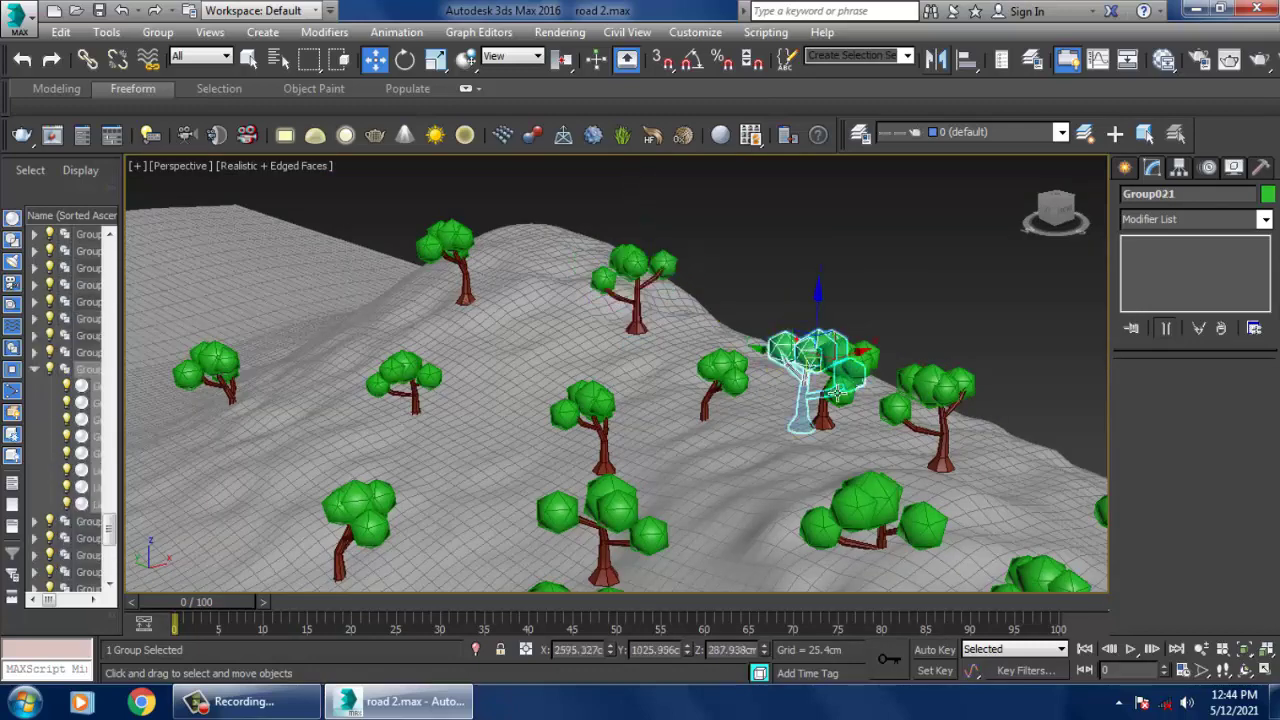
drag(772, 357, 706, 340)
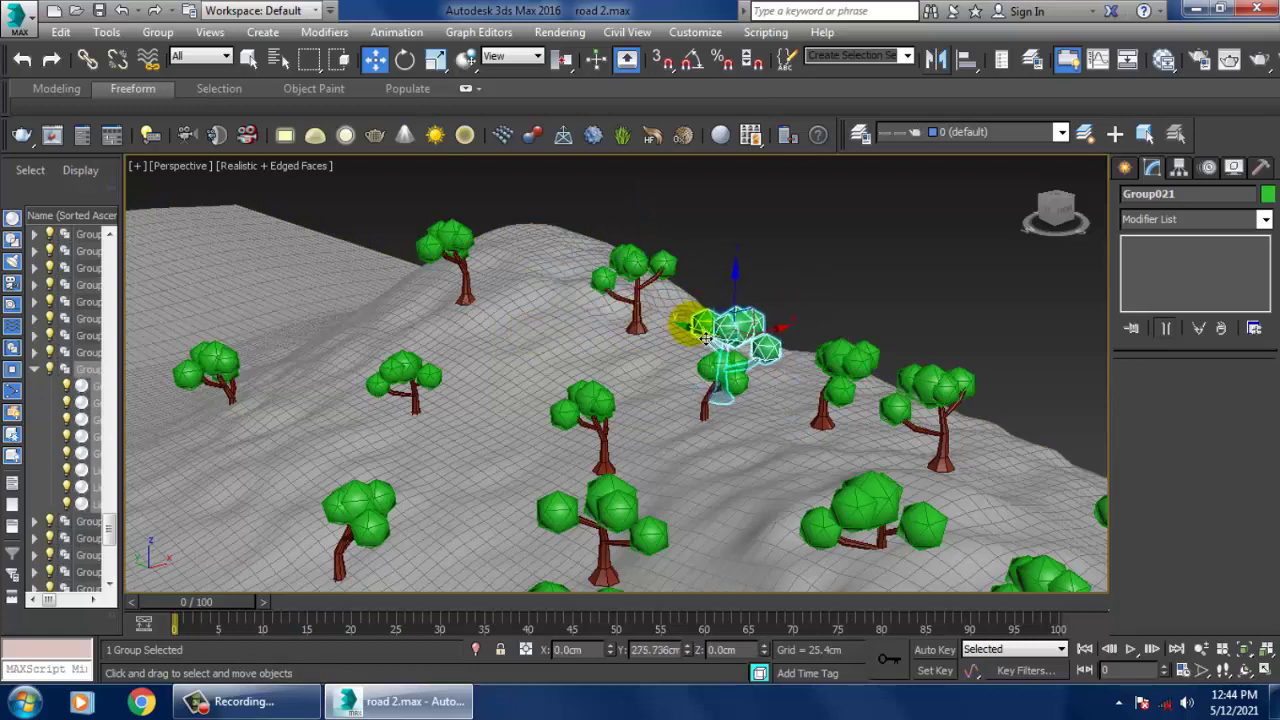
drag(742, 300, 743, 258)
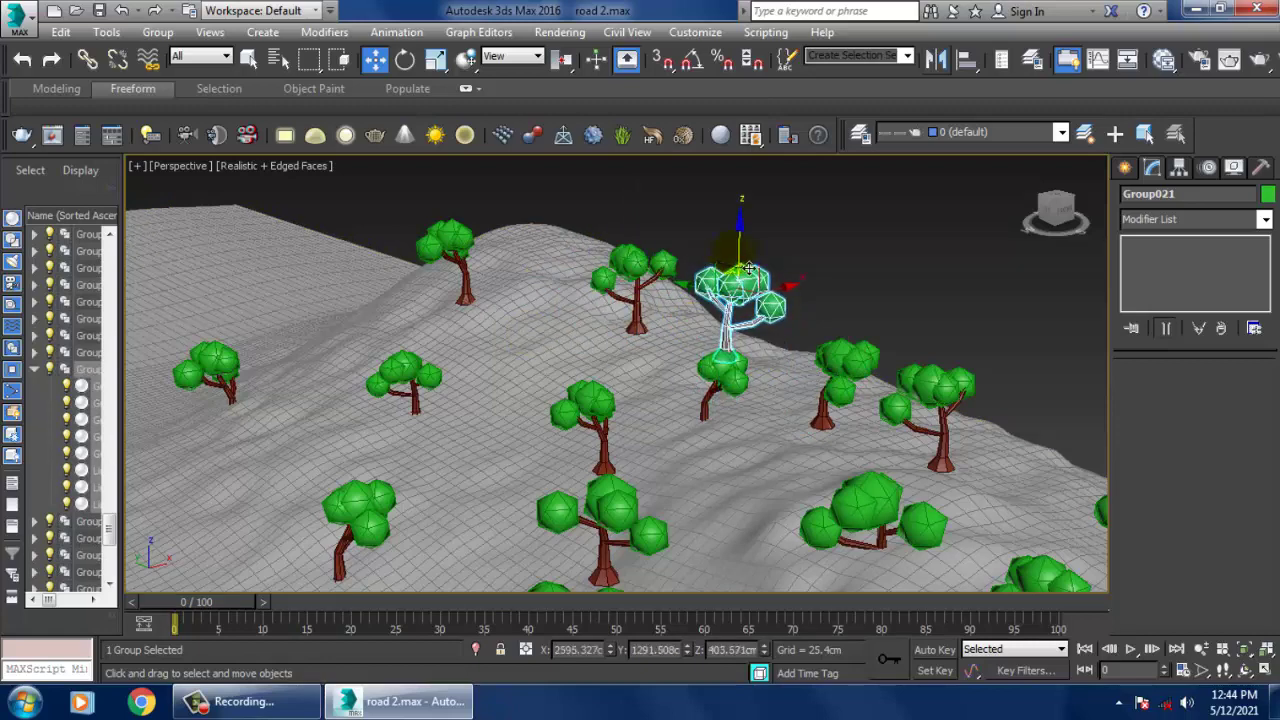
key(z)
scroll(606, 452, down, 4)
scroll(605, 452, down, 4)
alt+middle_drag(605, 452, 702, 341)
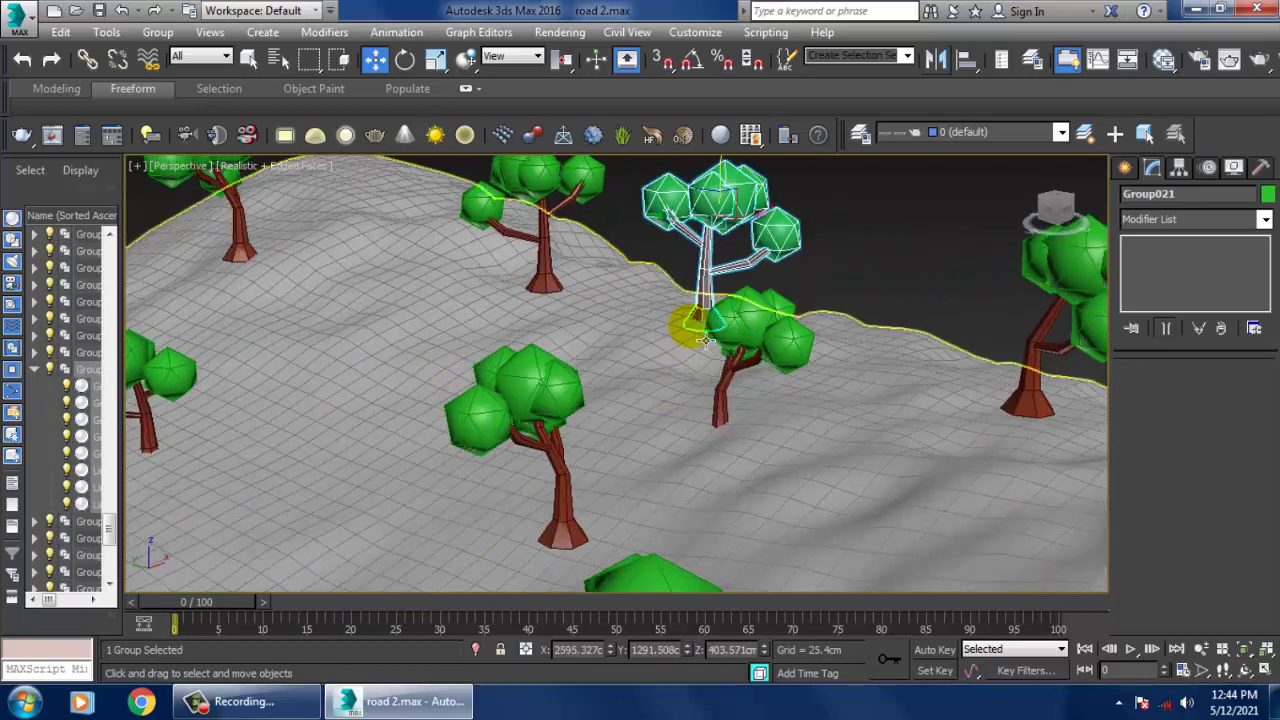
- Move the tree just below the ridge across to the open part of the slope and lower it about 10 cm into the terrain
click(708, 347)
click(735, 408)
drag(708, 346, 414, 377)
alt+middle_drag(414, 377, 510, 283)
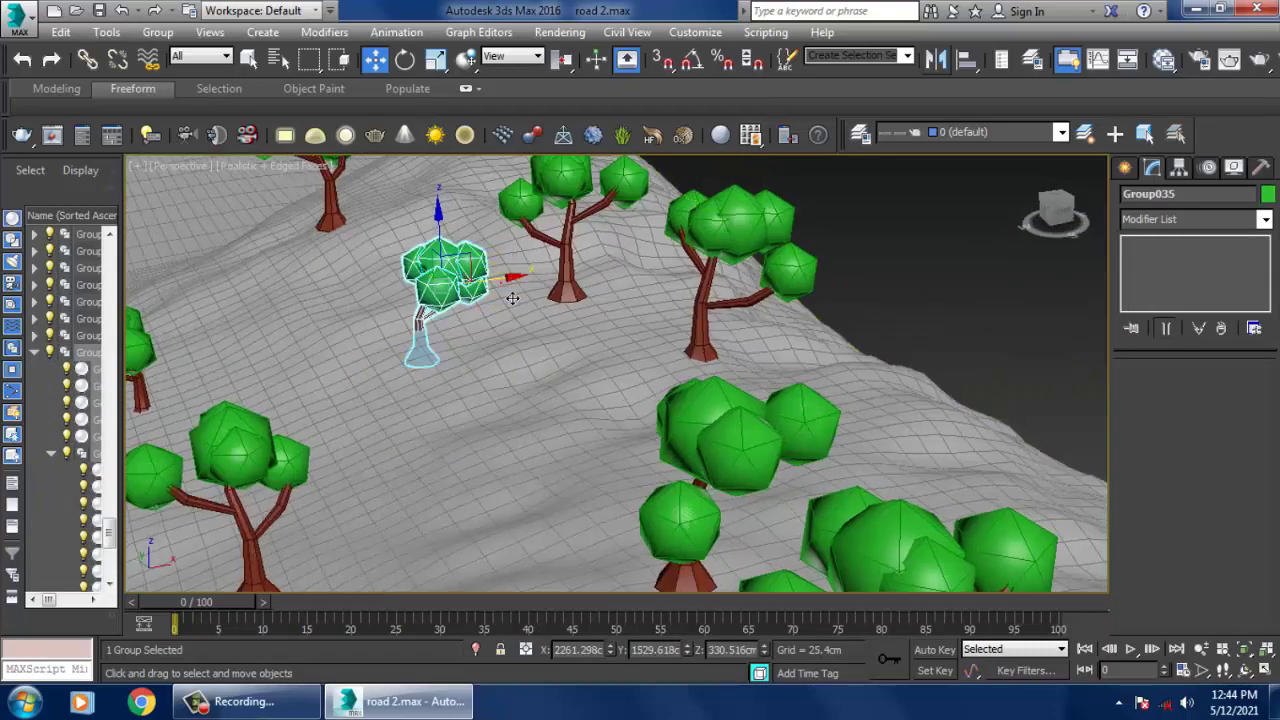
drag(501, 283, 184, 284)
click(309, 206)
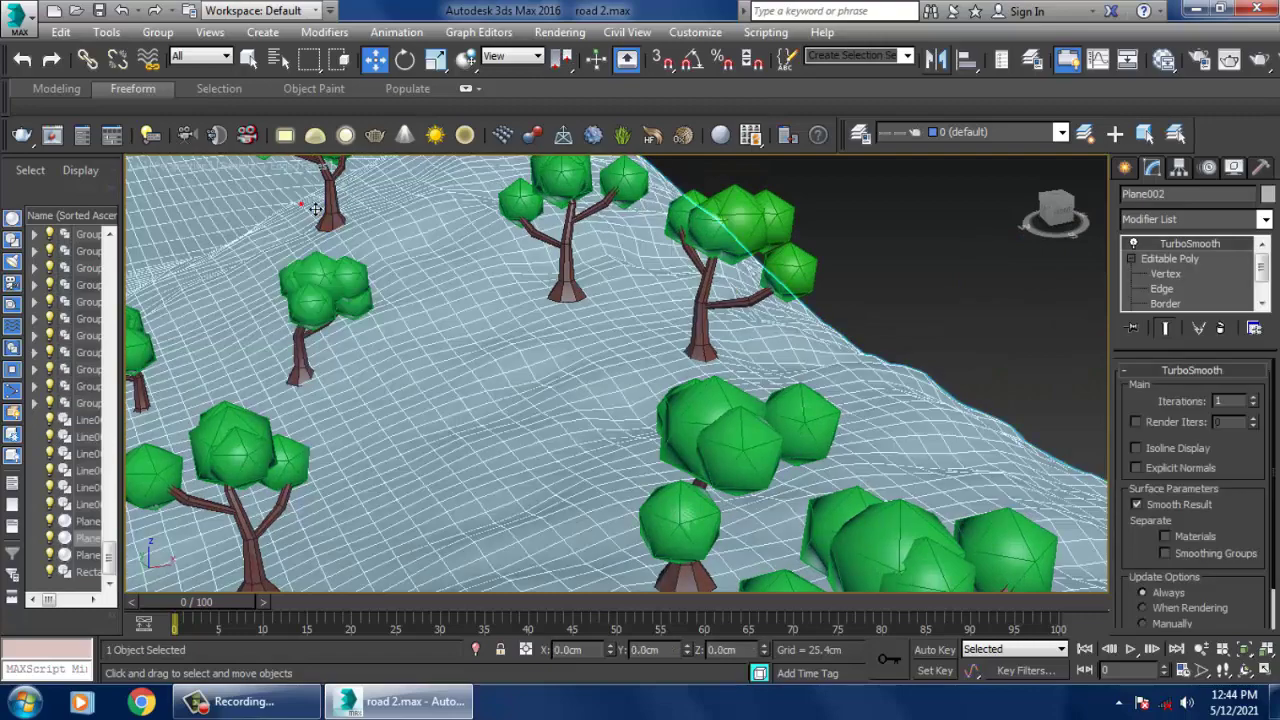
click(347, 281)
drag(337, 264, 380, 268)
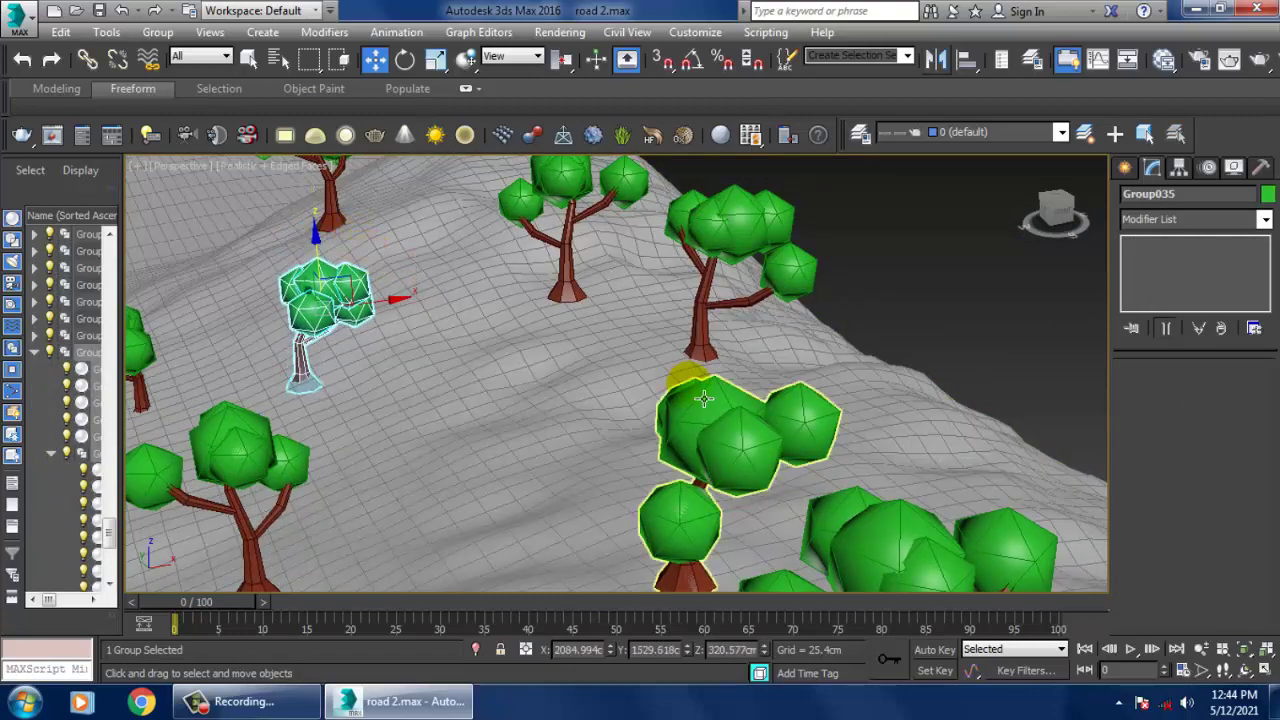
- Adjust the height of the tree on the ridge shoulder and shift it along the ridge toward the hilltop into the gap
scroll(700, 394, down, 4)
alt+middle_drag(704, 394, 742, 350)
click(674, 326)
drag(685, 270, 714, 309)
alt+middle_drag(716, 328, 736, 367)
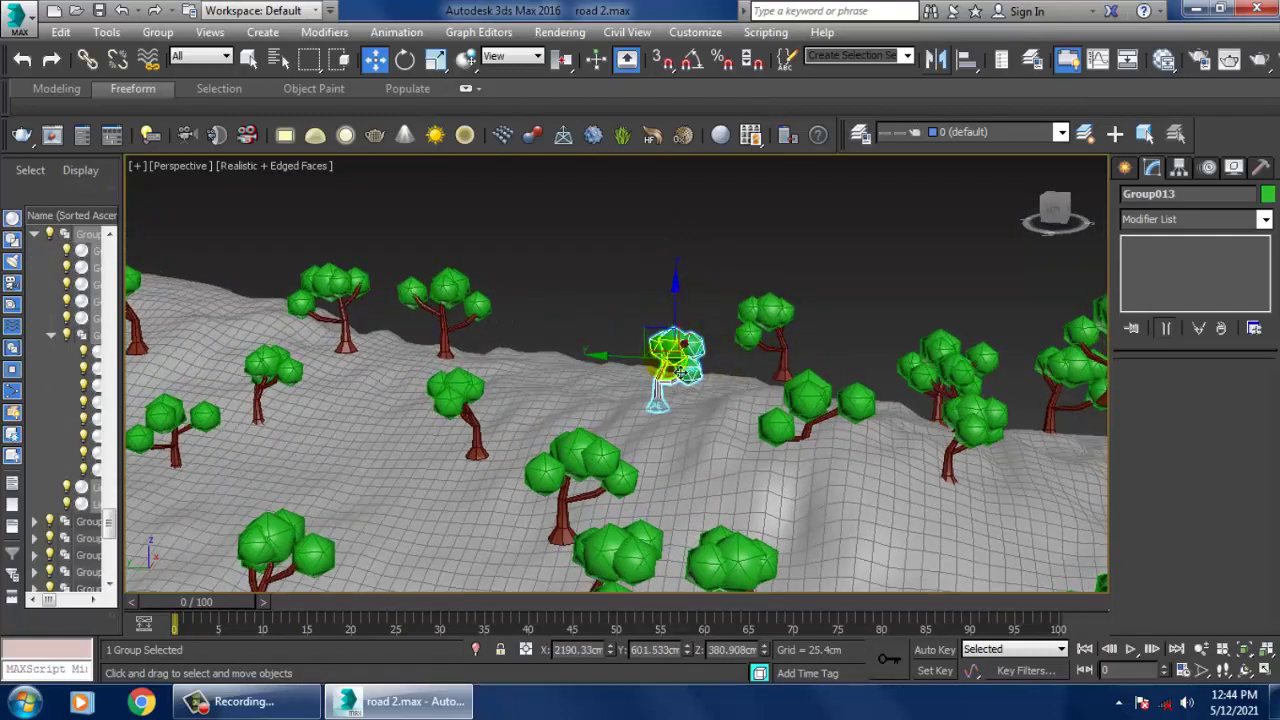
drag(635, 365, 556, 357)
alt+middle_drag(727, 440, 704, 434)
- Raise the buried tree below the ridge about 82 cm, turn it and move it about 236 cm toward the hilltop
click(772, 418)
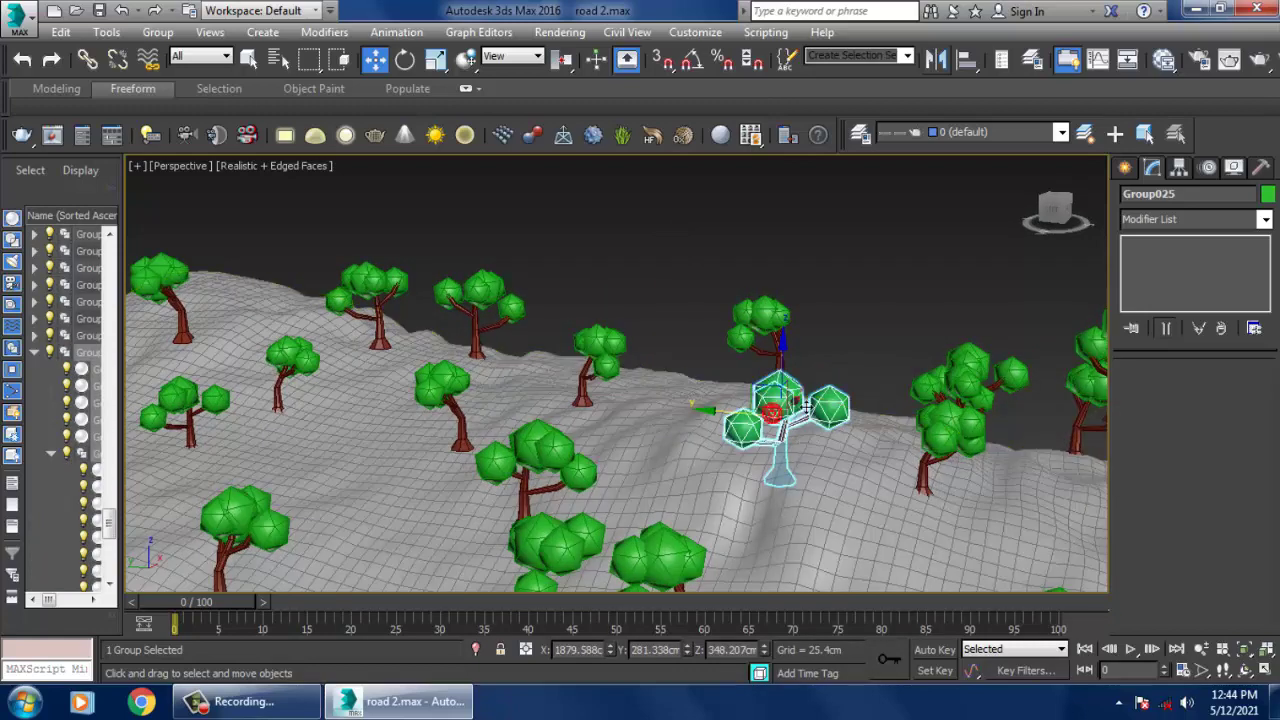
drag(785, 397, 845, 391)
key(e)
key(w)
alt+middle_drag(788, 386, 752, 412)
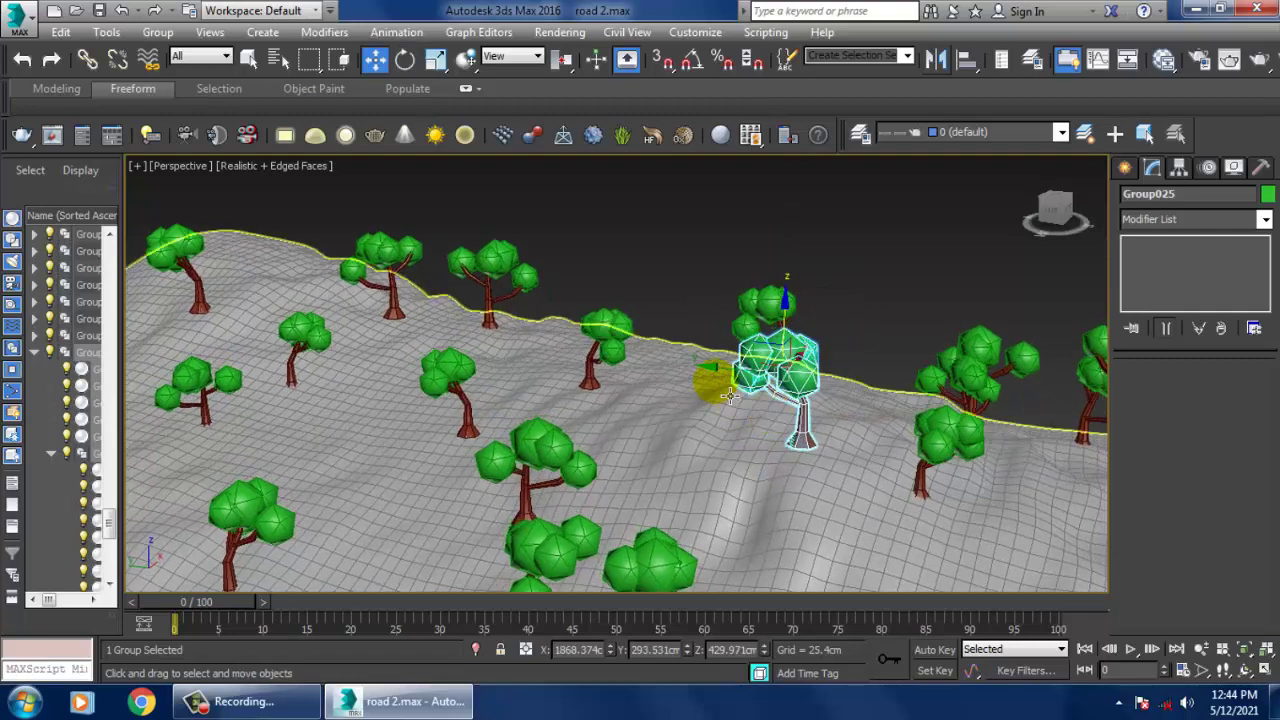
drag(722, 380, 621, 414)
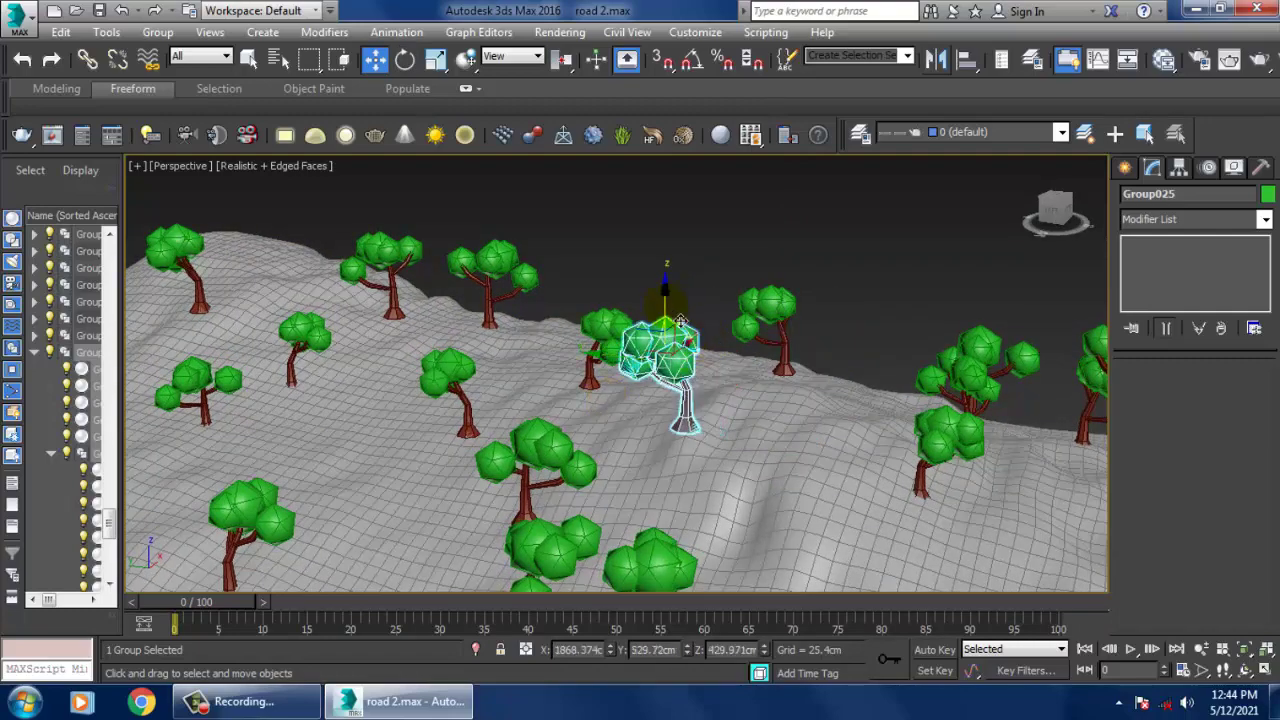
drag(673, 314, 674, 323)
- Lower the lone tree on the ridge line onto the terrain and raise the tree on the slope ahead of it about 13 cm
click(766, 322)
alt+middle_drag(766, 324, 802, 275)
drag(784, 269, 806, 297)
alt+middle_drag(836, 354, 864, 402)
click(893, 422)
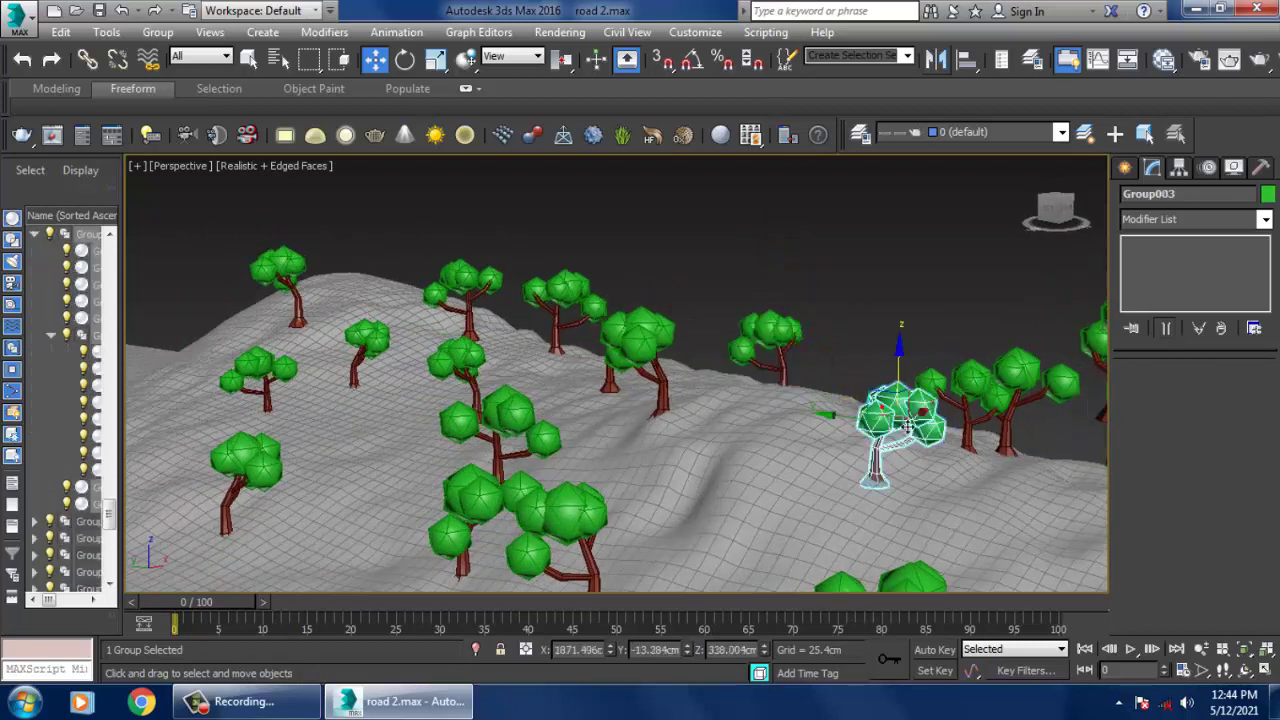
drag(908, 387, 908, 375)
- Clear the selection and examine how the trees are spread over the hillside from several distances and angles
scroll(898, 410, down, 5)
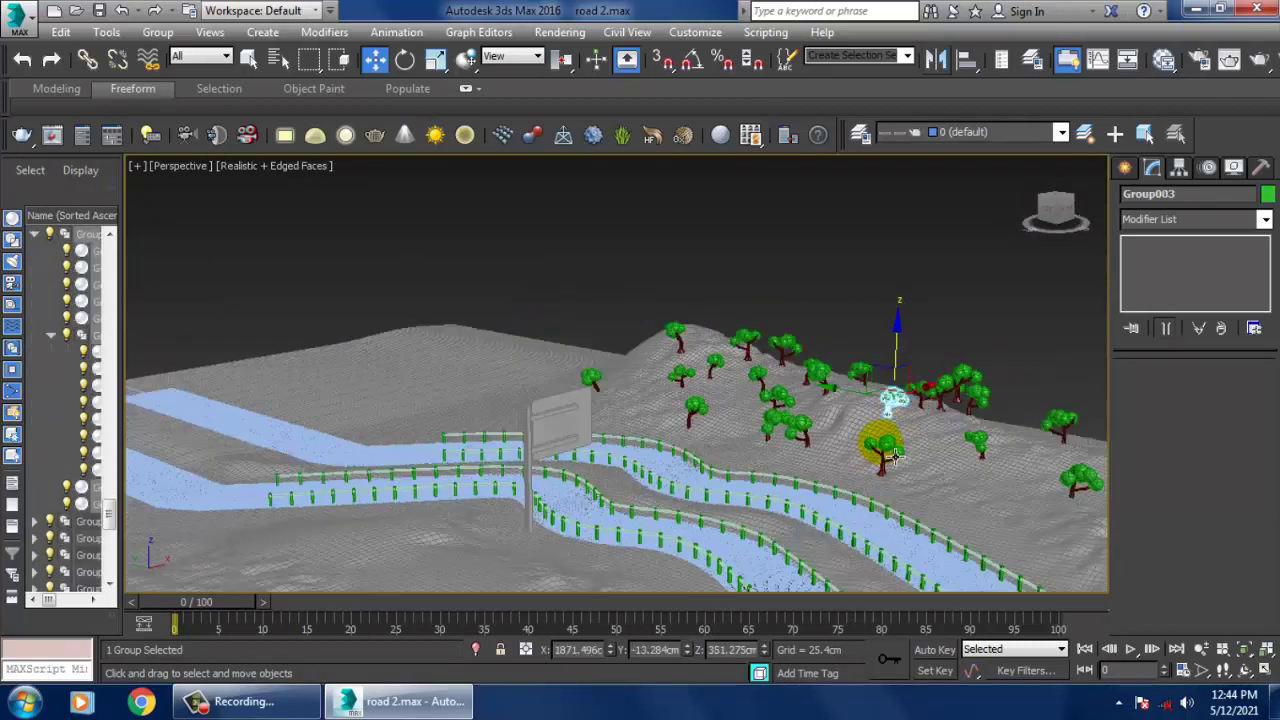
middle_drag(890, 450, 828, 415)
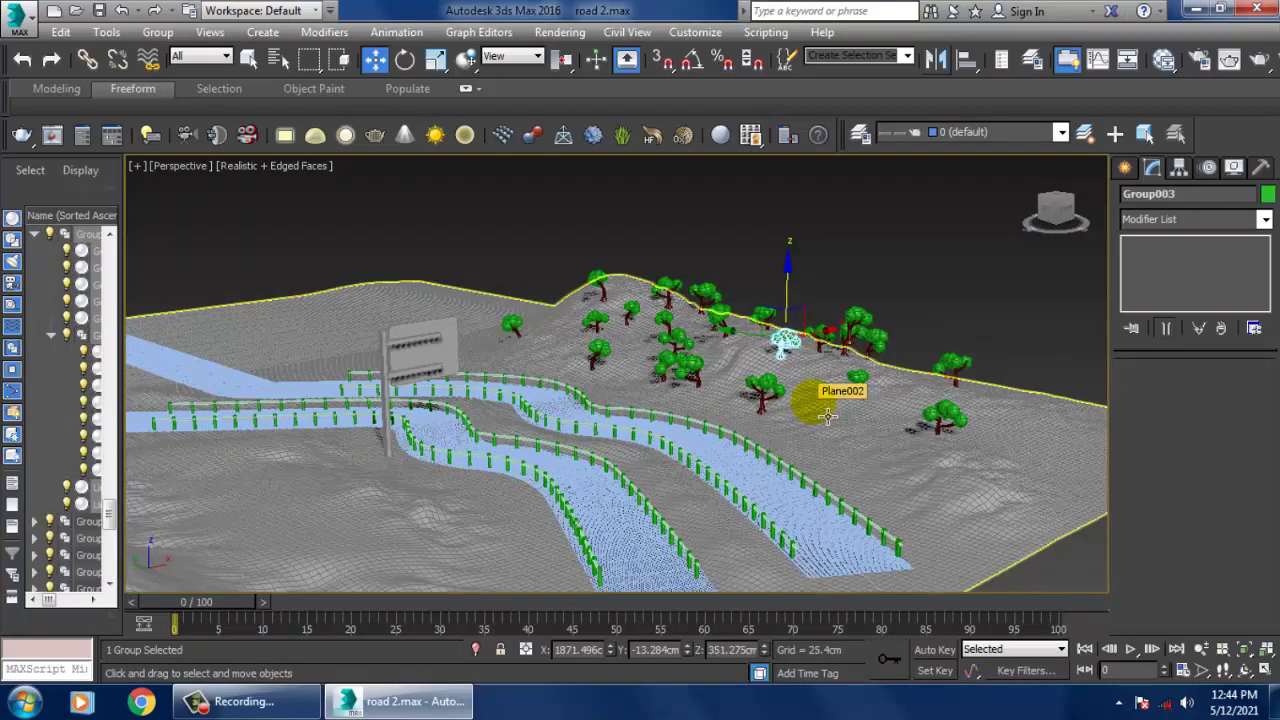
scroll(852, 421, down, 4)
scroll(852, 421, up, 4)
alt+middle_drag(850, 418, 819, 466)
click(940, 247)
scroll(854, 378, up, 4)
scroll(846, 379, down, 4)
scroll(820, 386, down, 5)
scroll(819, 468, up, 4)
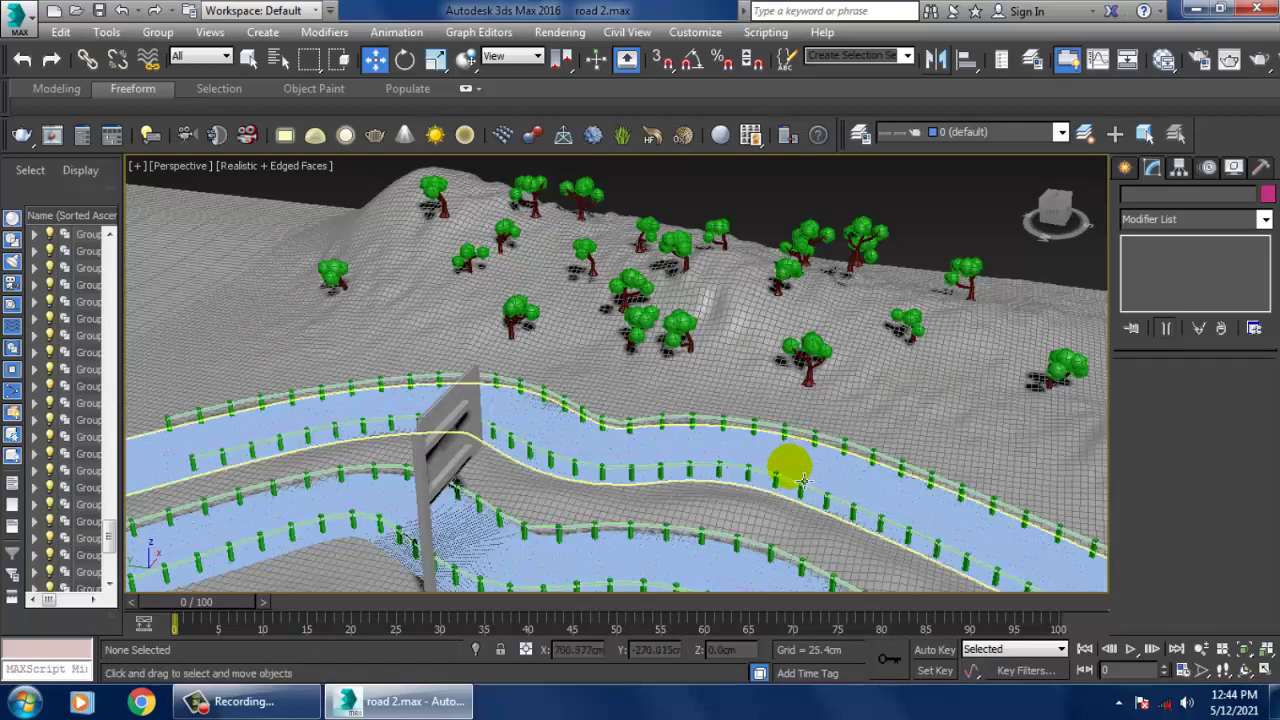
alt+middle_drag(782, 300, 806, 197)
- Open the reference image highway.jpg for viewing and place it beside the perspective view
click(560, 32)
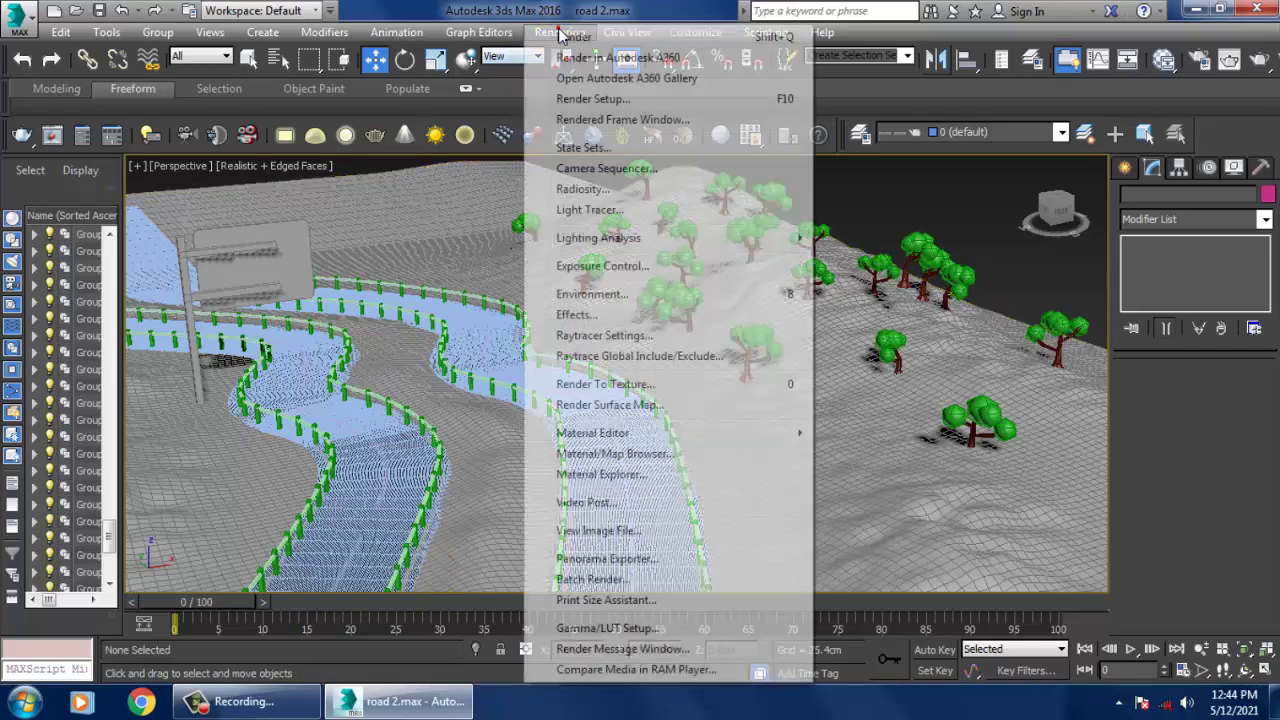
click(675, 535)
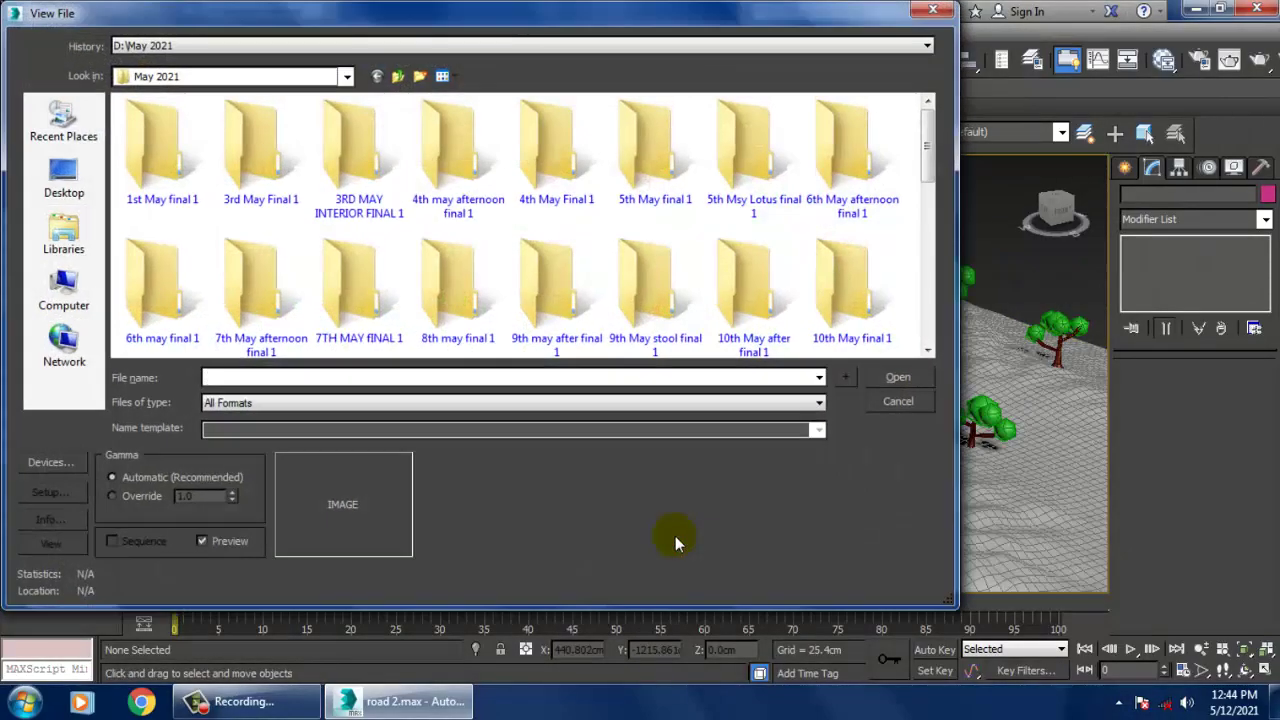
click(345, 317)
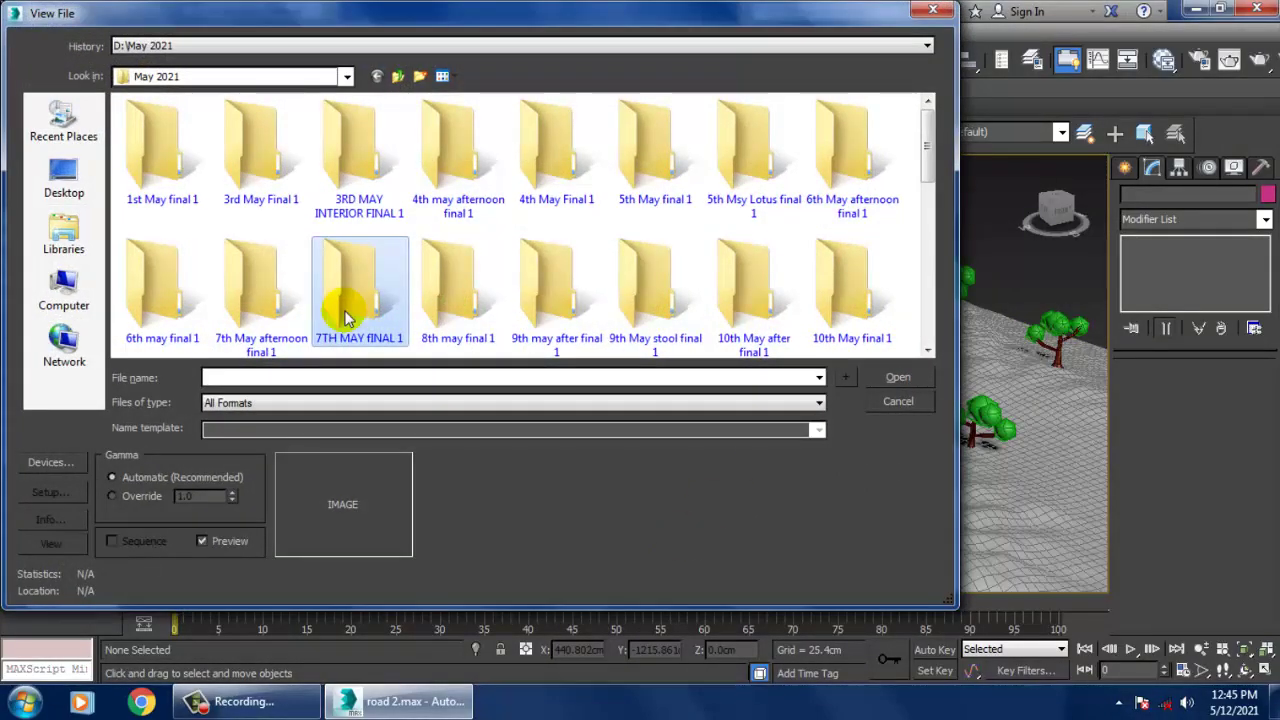
click(497, 263)
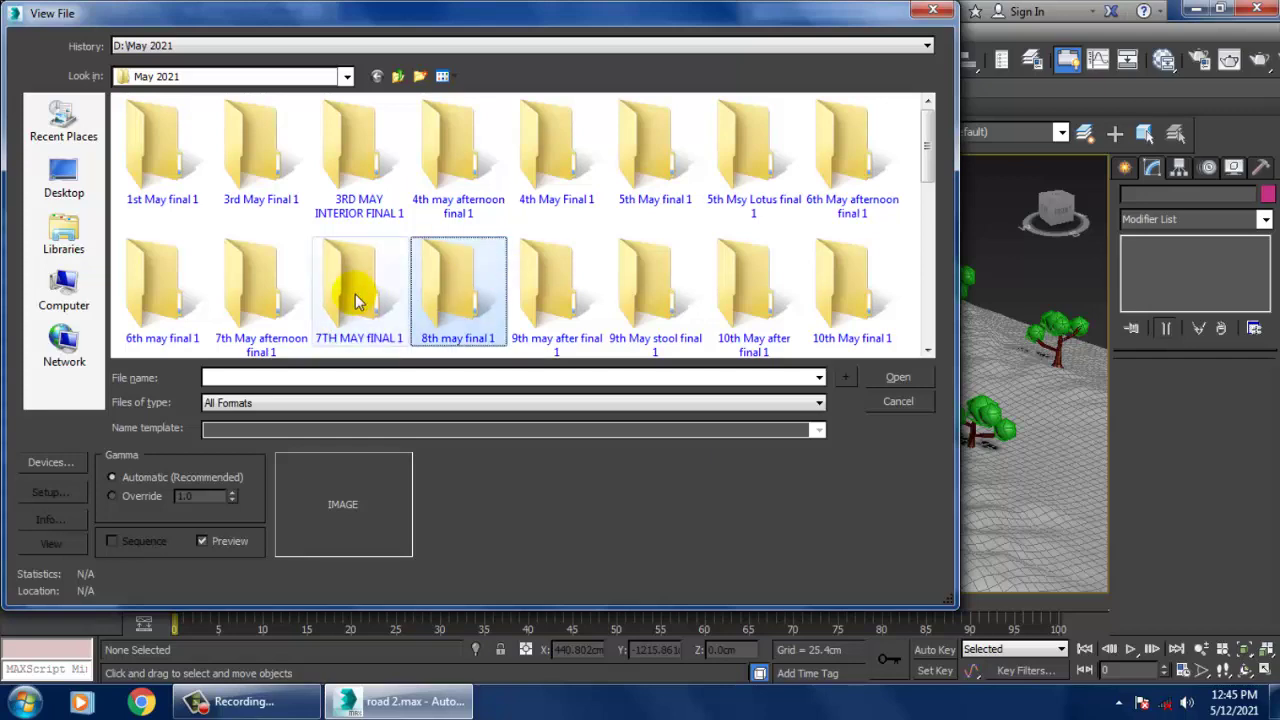
scroll(500, 286, down, 5)
double_click(166, 317)
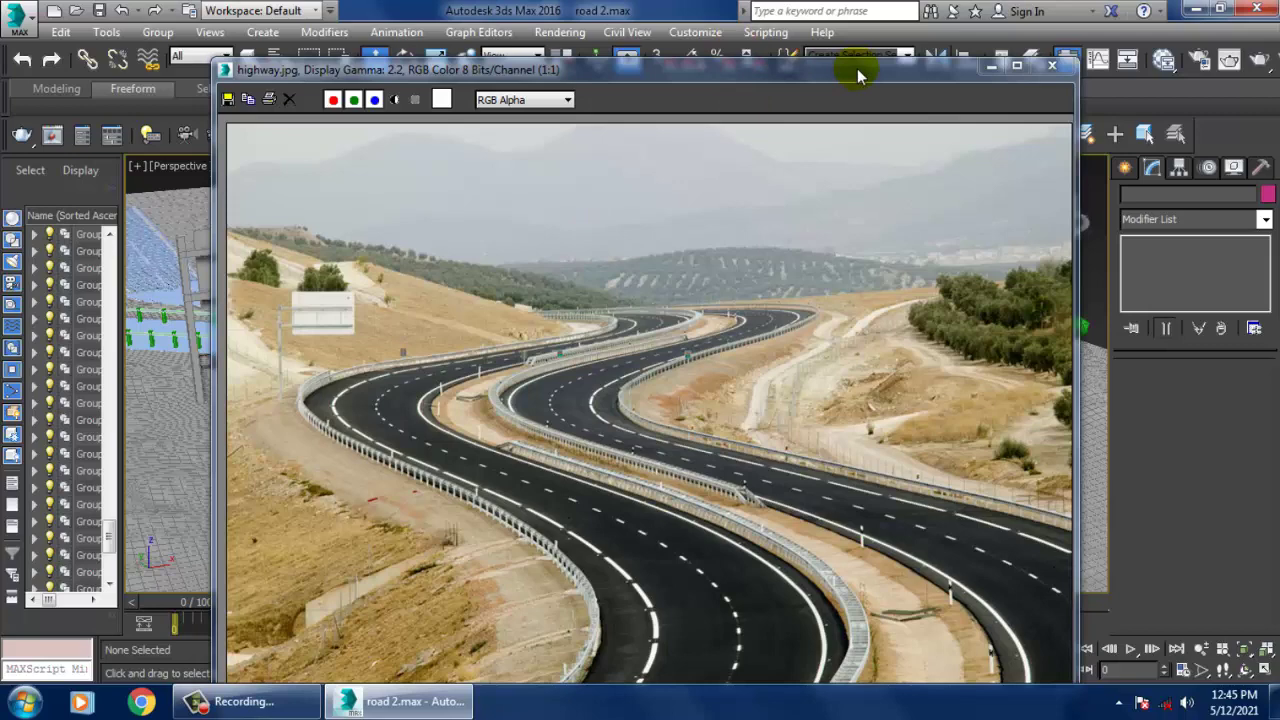
drag(849, 72, 382, 45)
click(250, 702)
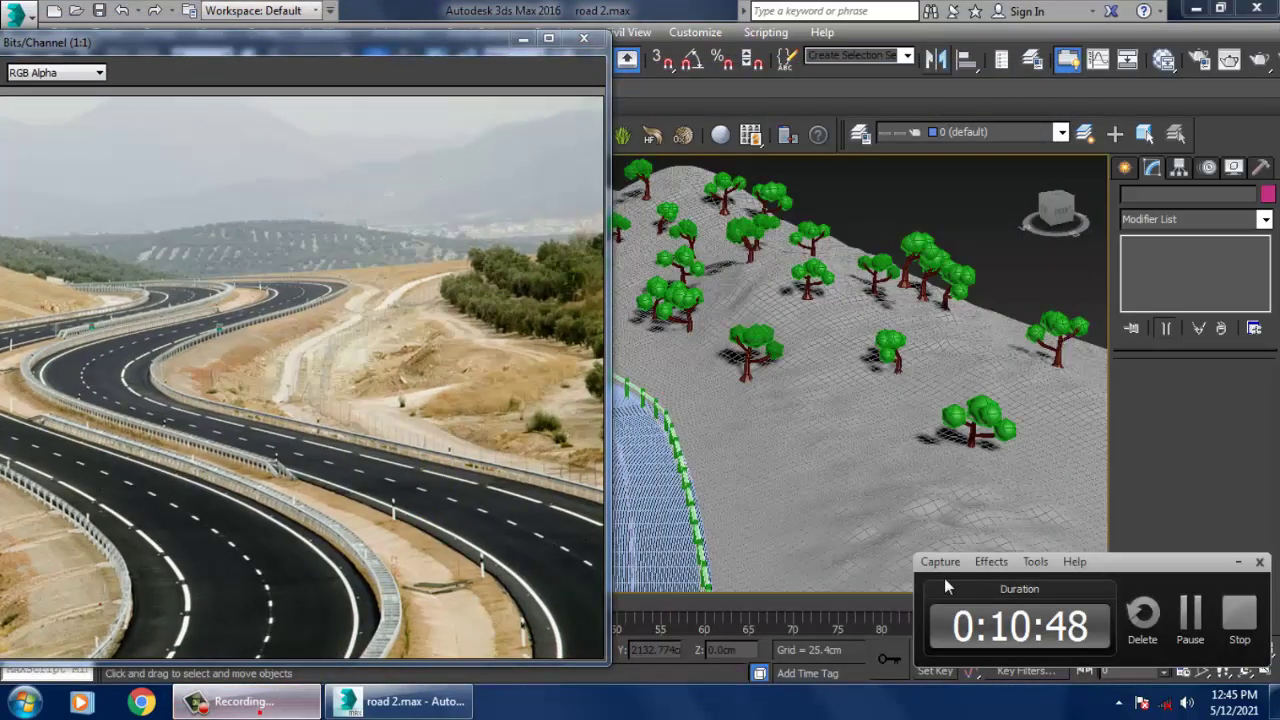
click(1190, 618)
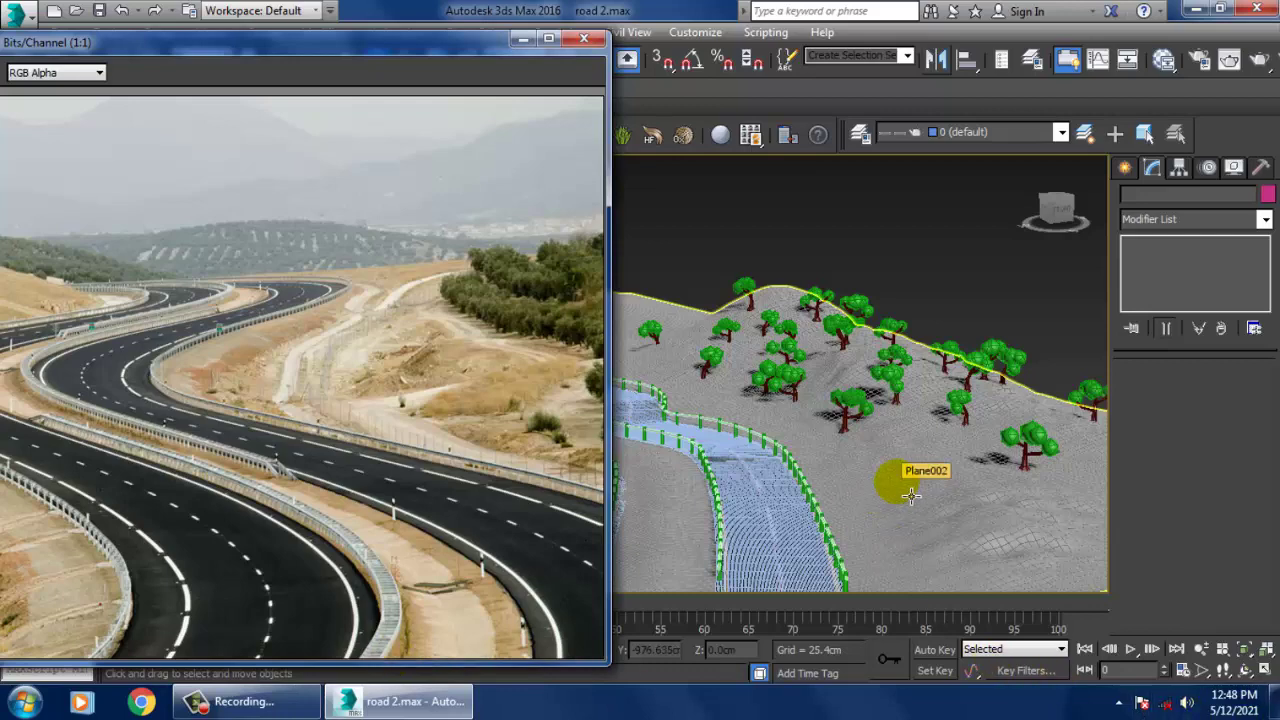
- Select all 25 tree groups without the terrain and mirror them as copies across the X axis
alt+middle_drag(863, 481, 783, 325)
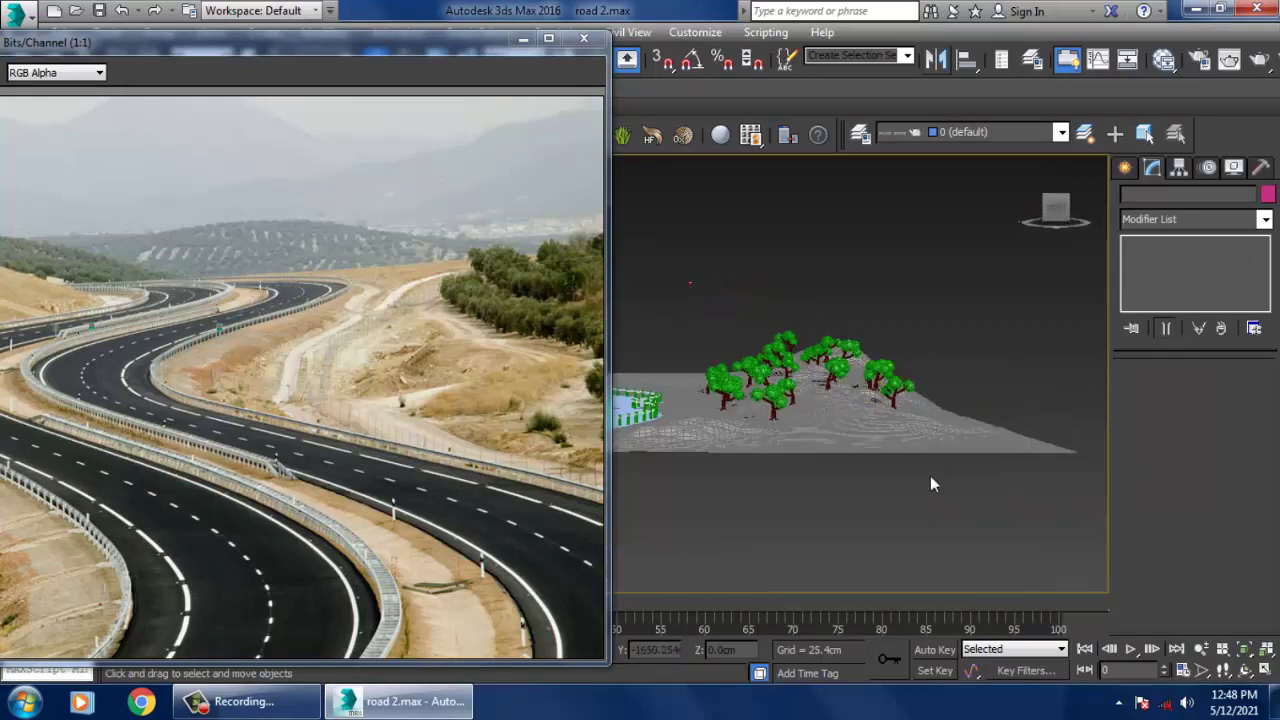
drag(690, 283, 930, 475)
alt+click(998, 420)
alt+middle_drag(893, 393, 913, 449)
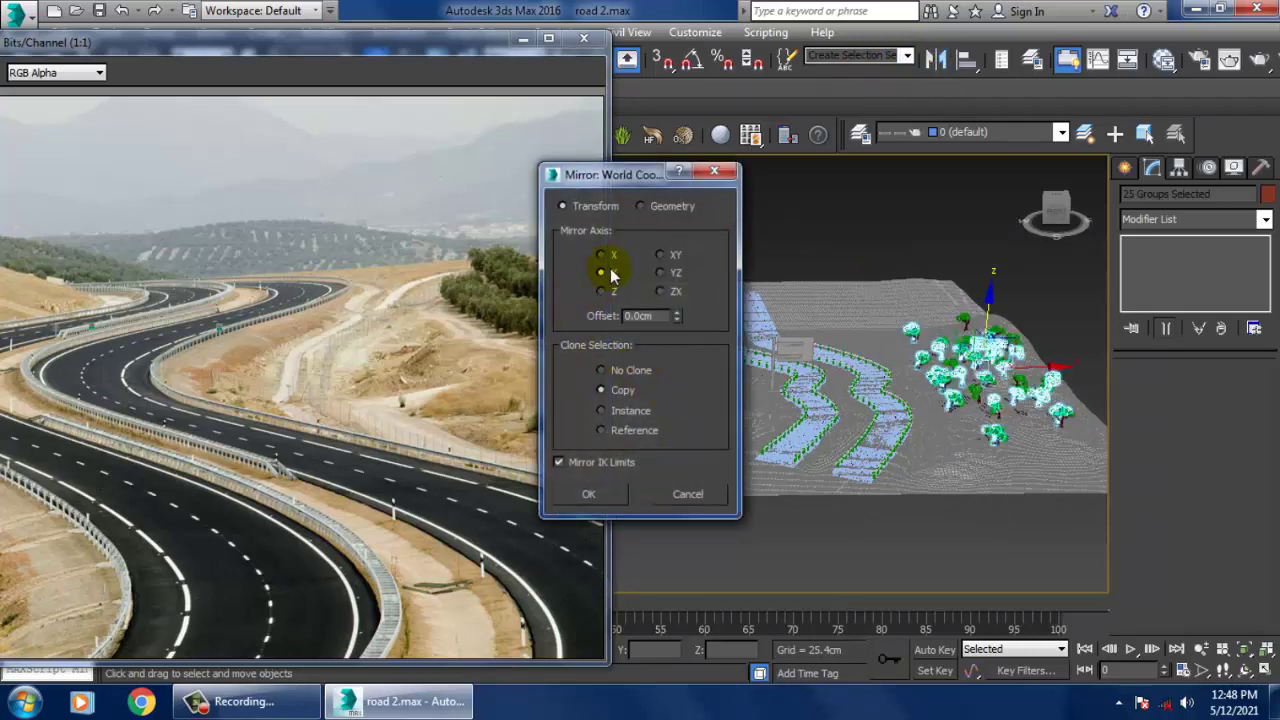
click(609, 254)
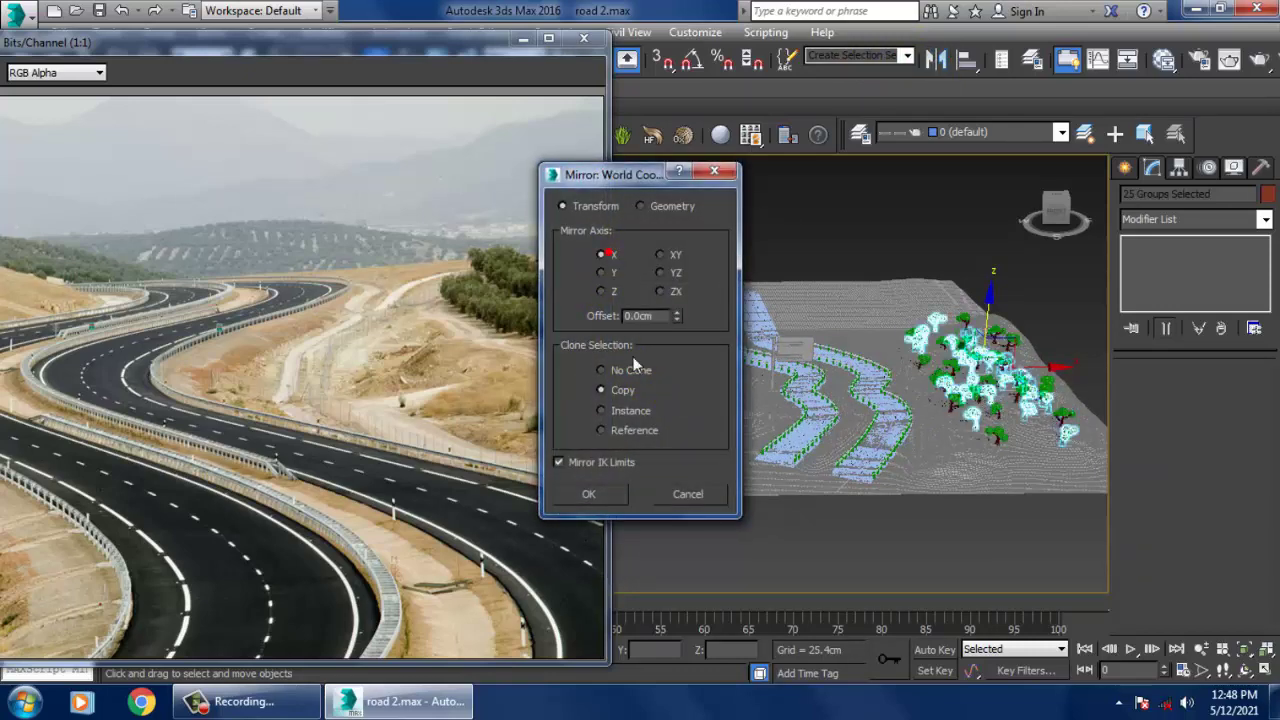
click(590, 494)
- Move the mirrored tree copies across the road to the opposite hillside and adjust their placement over the mound
drag(1048, 385, 690, 423)
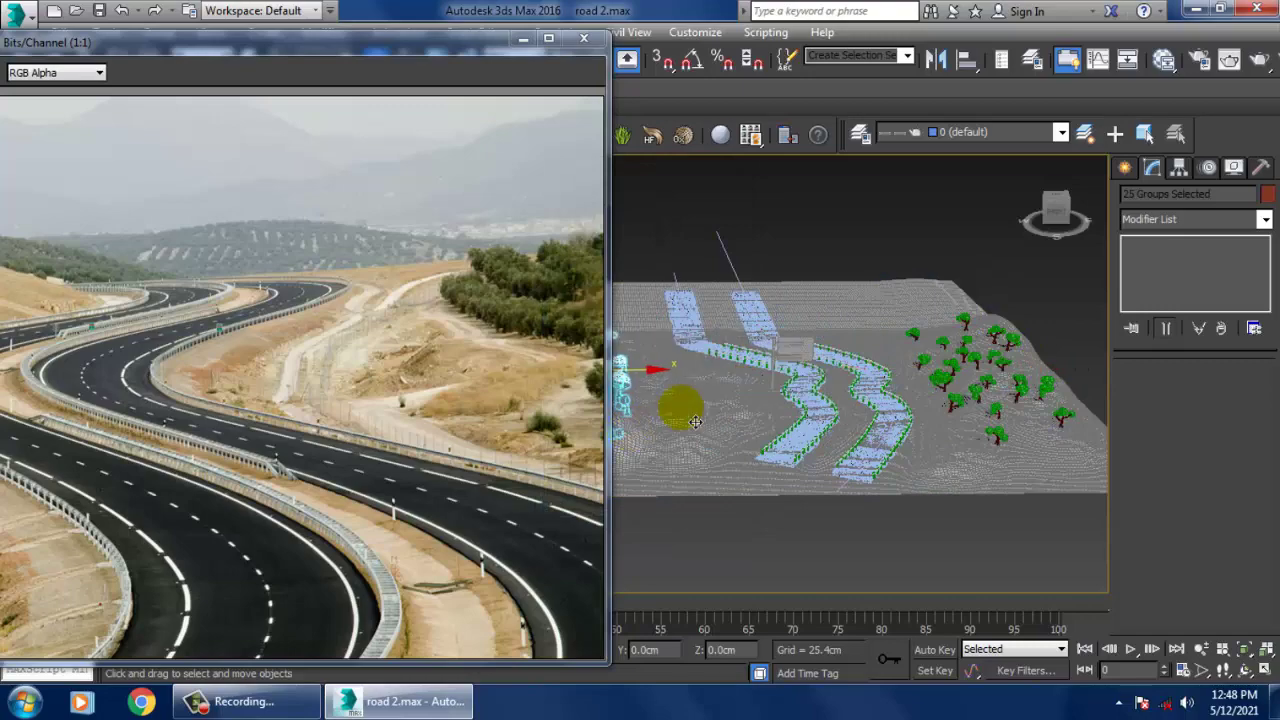
scroll(738, 403, up, 5)
alt+middle_drag(740, 402, 940, 352)
alt+middle_drag(940, 352, 898, 386)
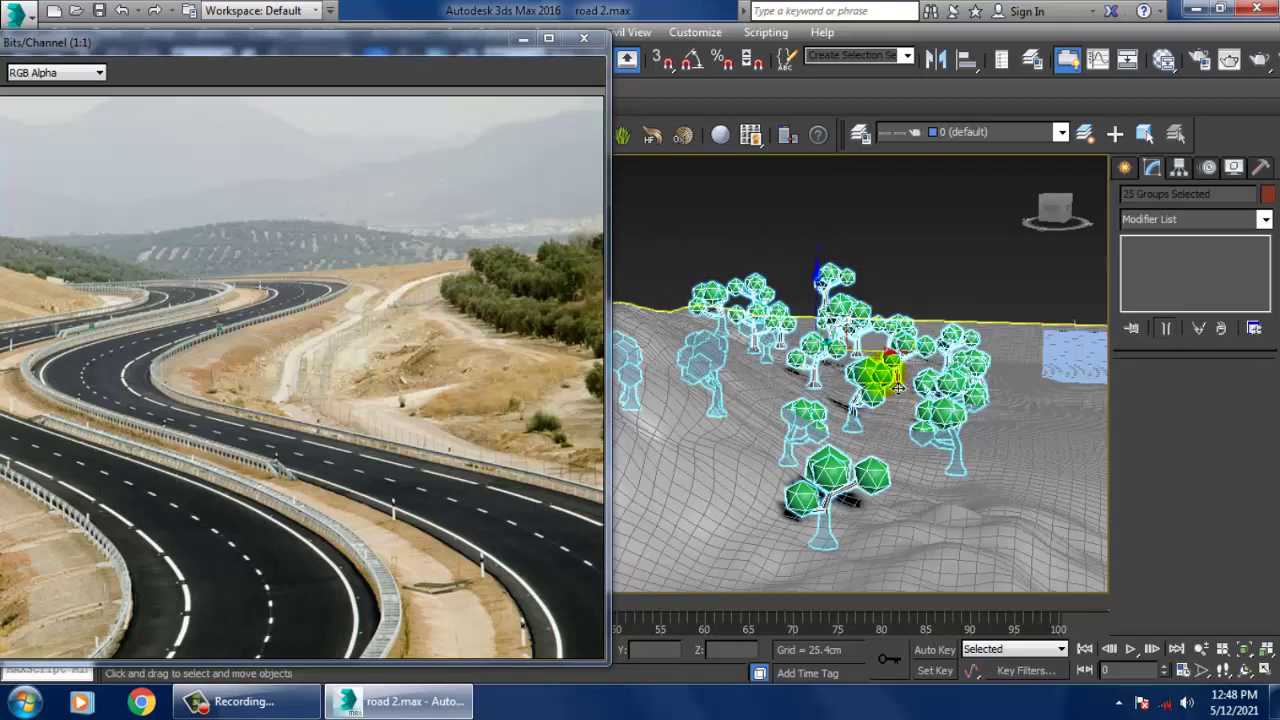
drag(884, 360, 811, 368)
alt+middle_drag(808, 370, 902, 355)
drag(950, 298, 976, 299)
alt+middle_drag(976, 299, 972, 352)
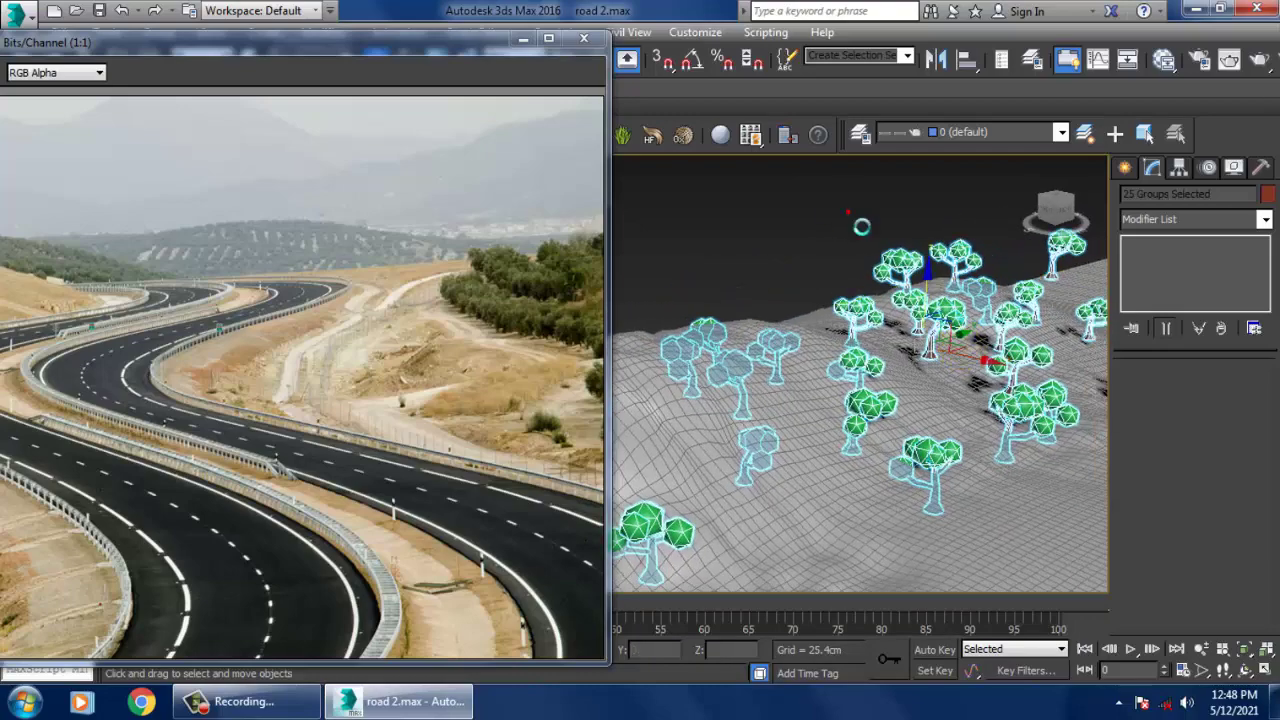
- Deselect the trees and freeze the terrain plane so that it cannot be selected
click(860, 226)
alt+middle_drag(860, 226, 822, 303)
alt+middle_drag(946, 346, 878, 356)
click(848, 427)
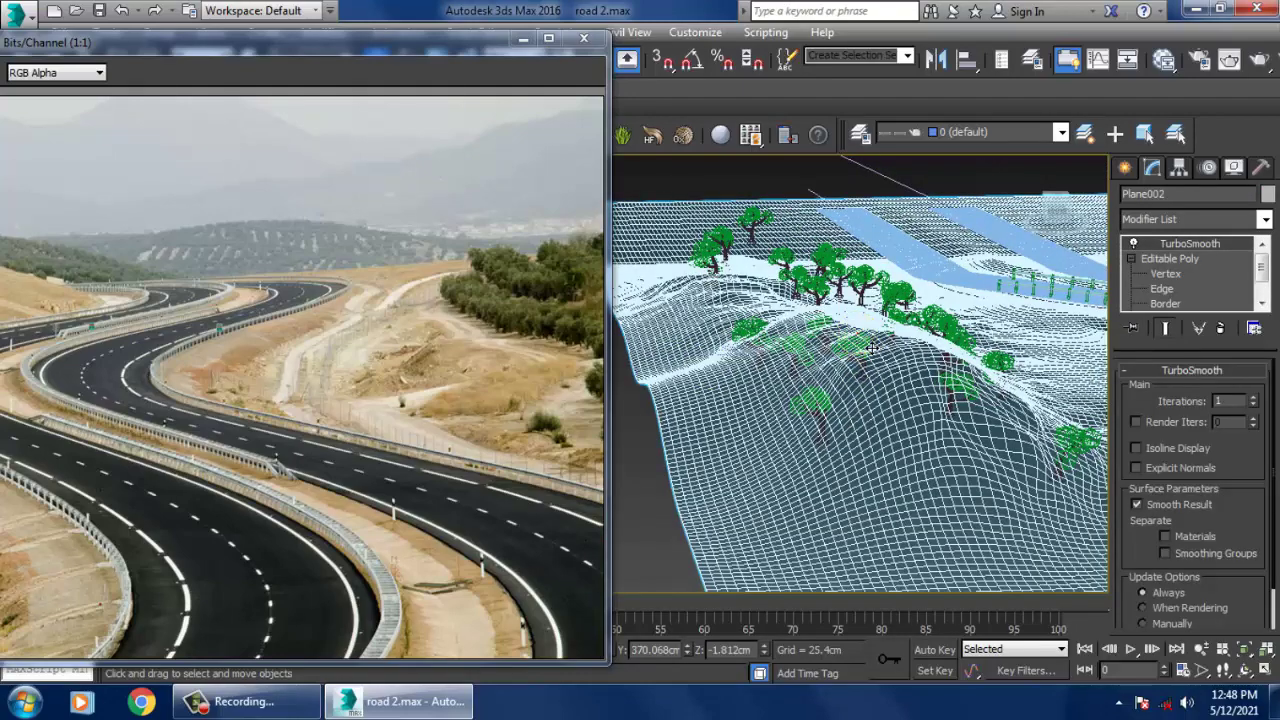
click(783, 171)
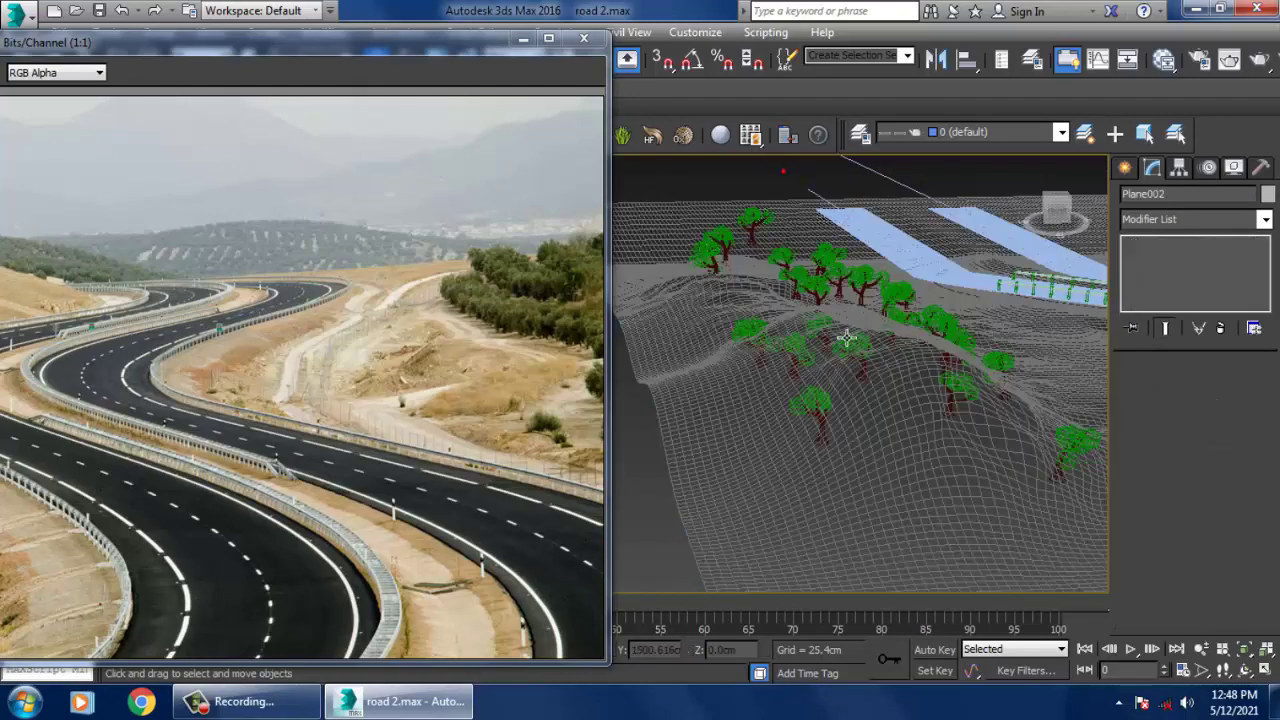
click(818, 402)
right_click(789, 432)
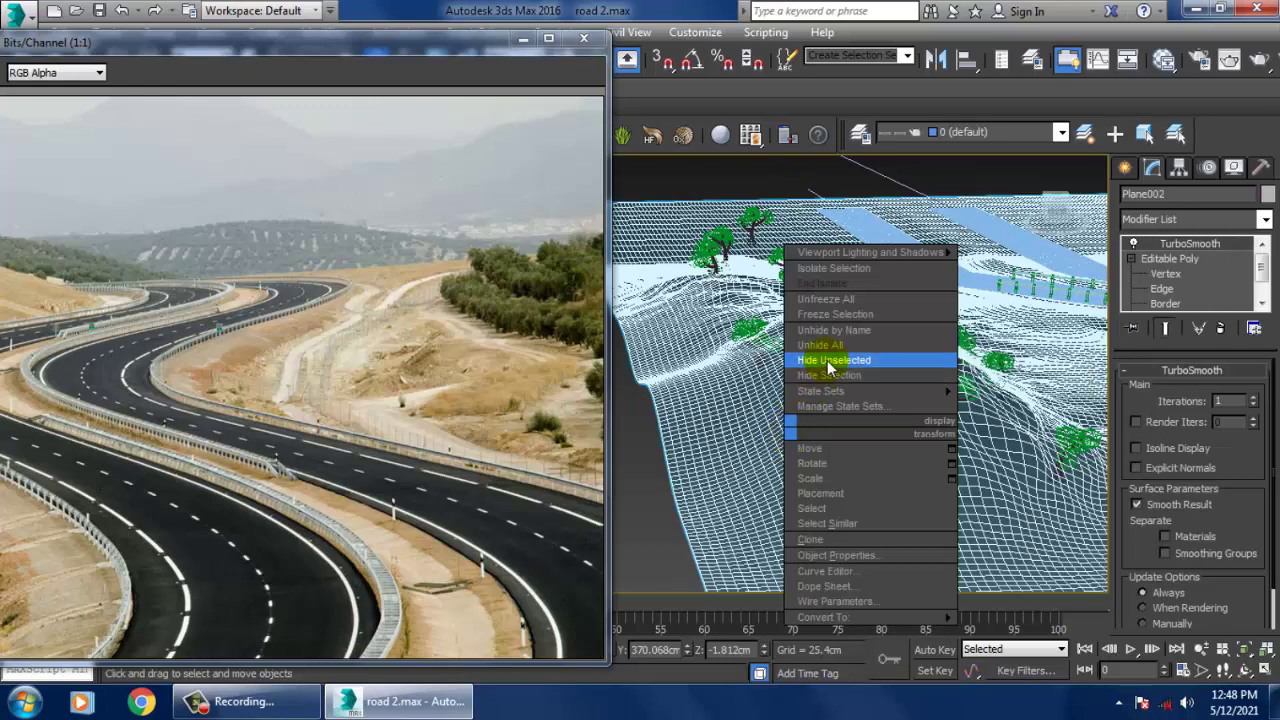
click(835, 312)
- Raise a buried mirrored tree on the mound until its trunk stands above the terrain, and restore the shaded display
click(857, 347)
scroll(866, 340, up, 5)
mouse_move(866, 320)
mouse_down()
mouse_move(890, 232)
mouse_move(910, 244)
mouse_up()
key(F3)
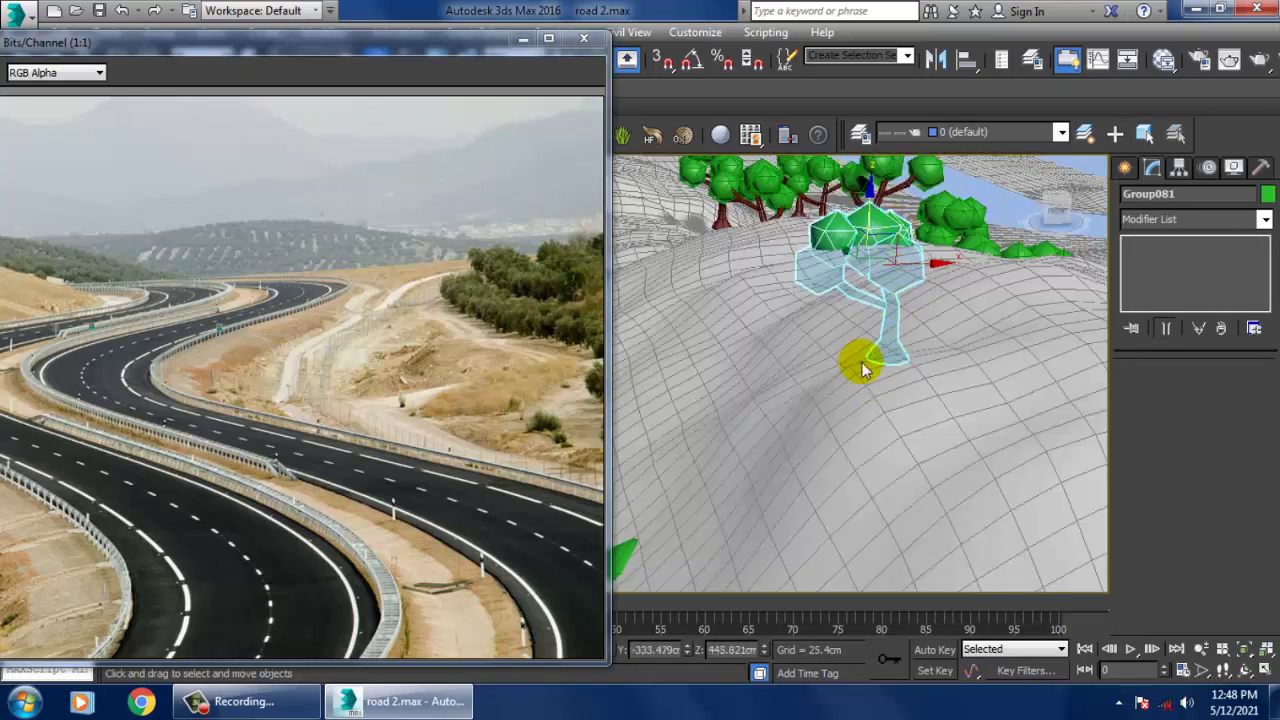
scroll(862, 362, down, 5)
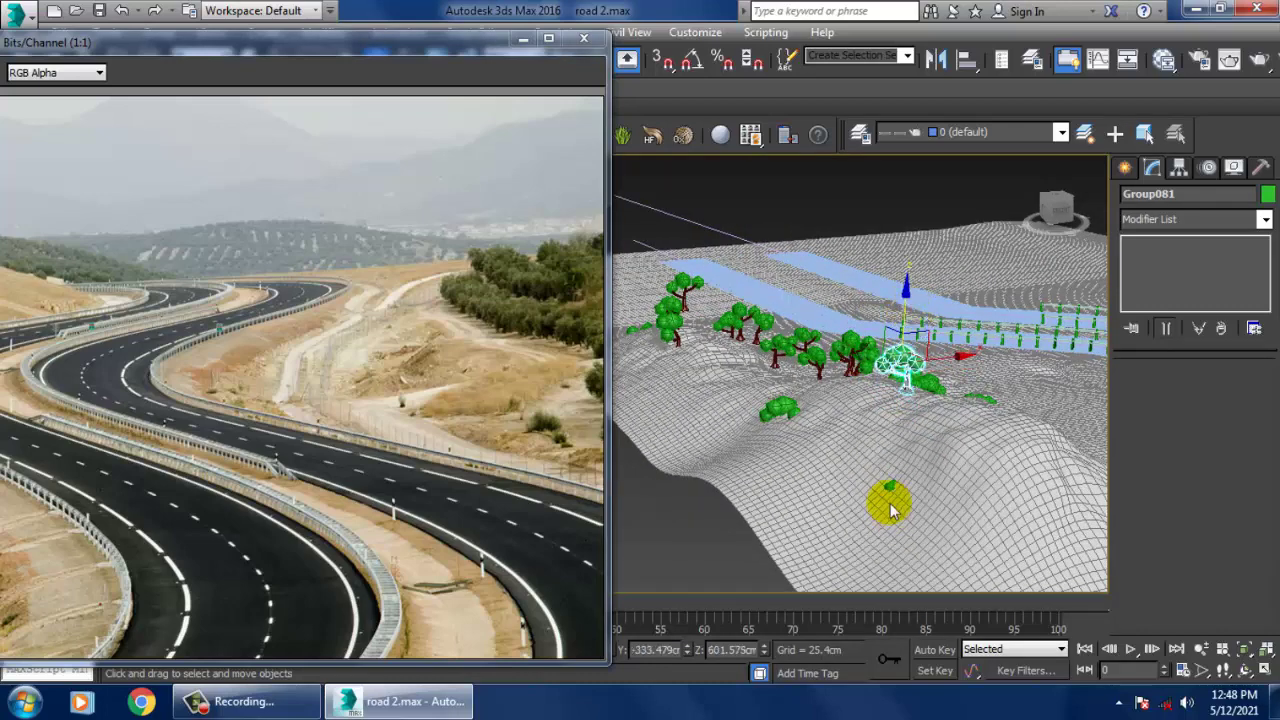
- Raise two more buried trees behind the mirrored cluster, one about 269 cm and the other about 165 cm
click(893, 510)
drag(924, 418, 945, 376)
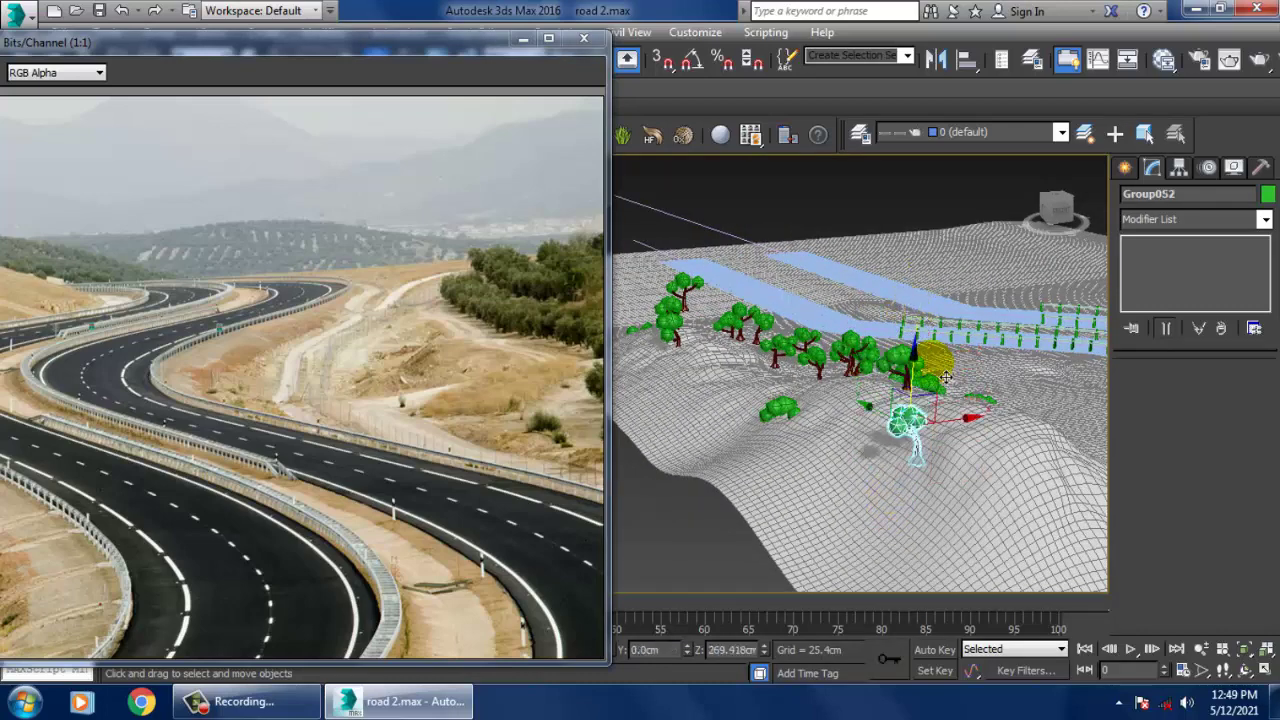
click(788, 414)
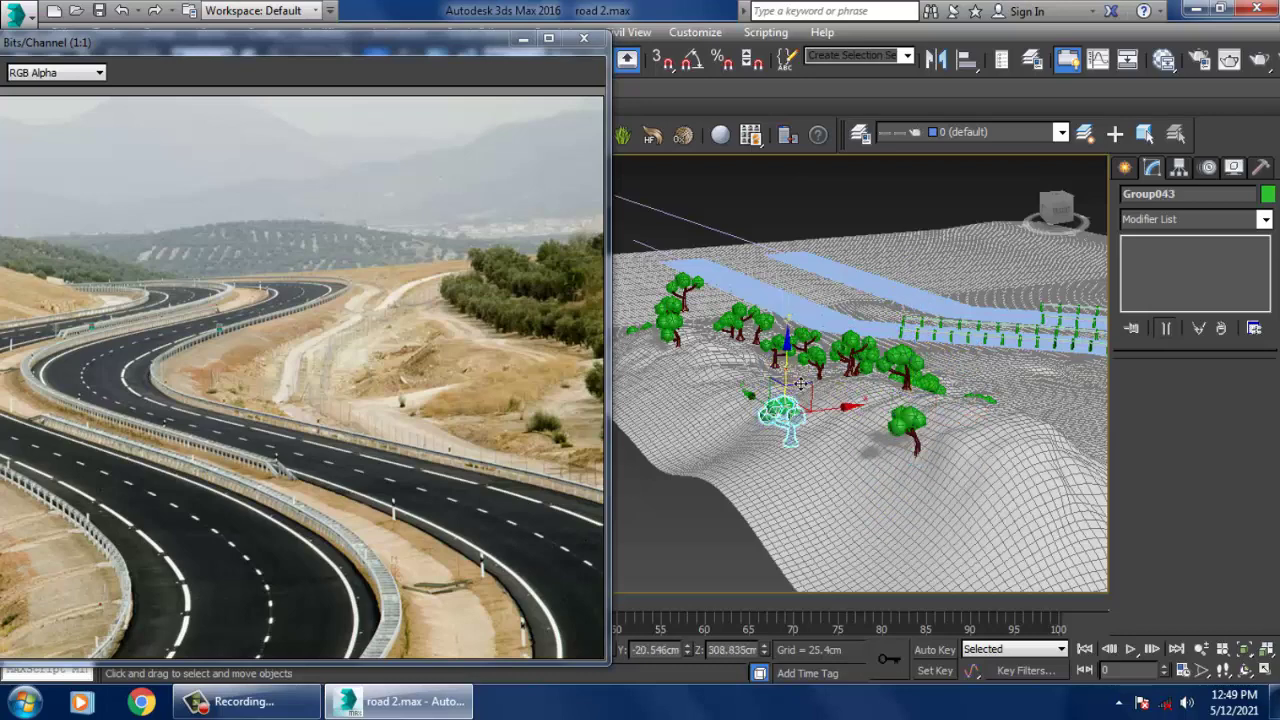
drag(791, 352, 808, 330)
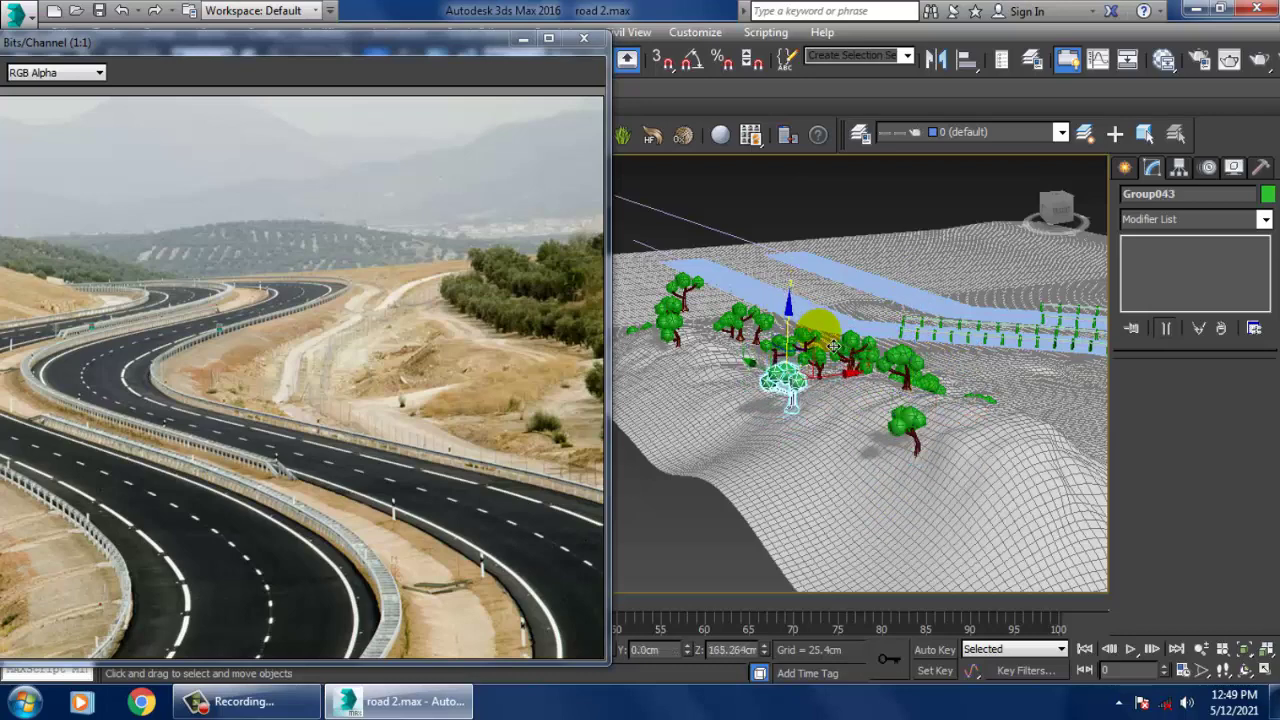
- Raise the sunken tree at the near lower edge of the mirrored cluster about 97 cm onto the terrain
alt+middle_drag(833, 346, 874, 428)
click(1003, 428)
alt+middle_drag(1003, 428, 884, 403)
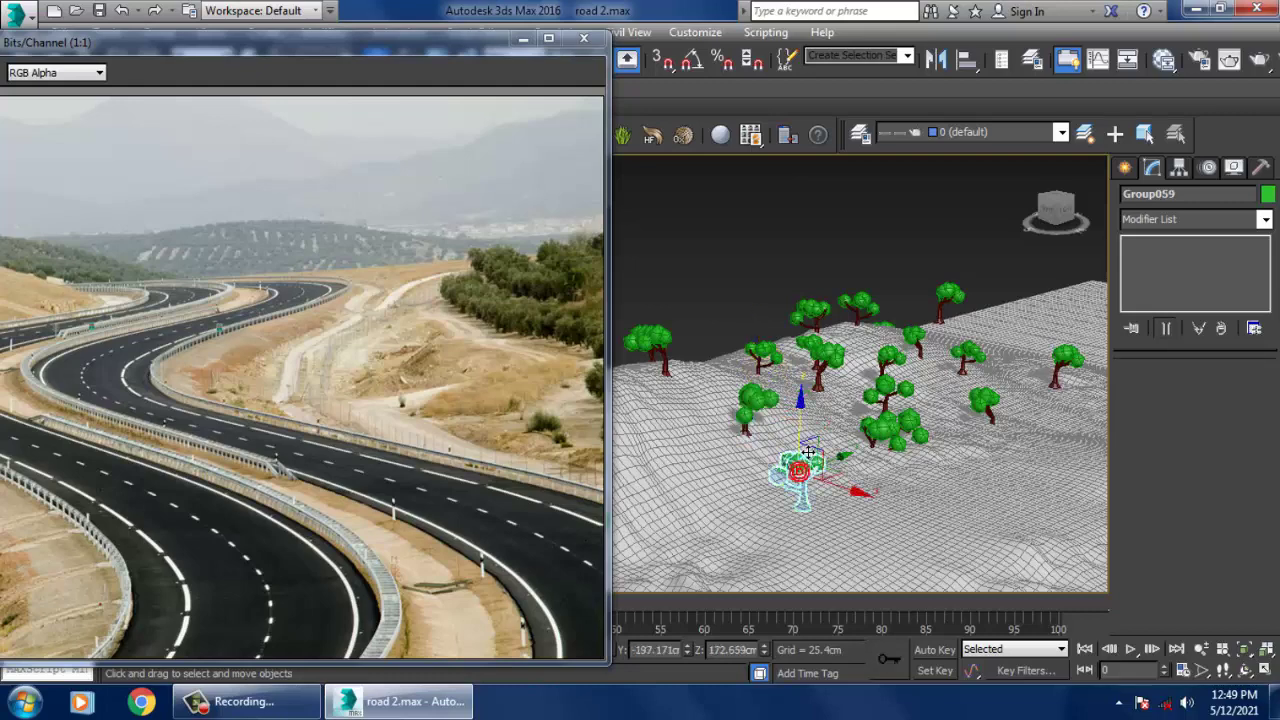
drag(808, 453, 806, 389)
drag(825, 411, 839, 435)
alt+middle_drag(839, 435, 793, 415)
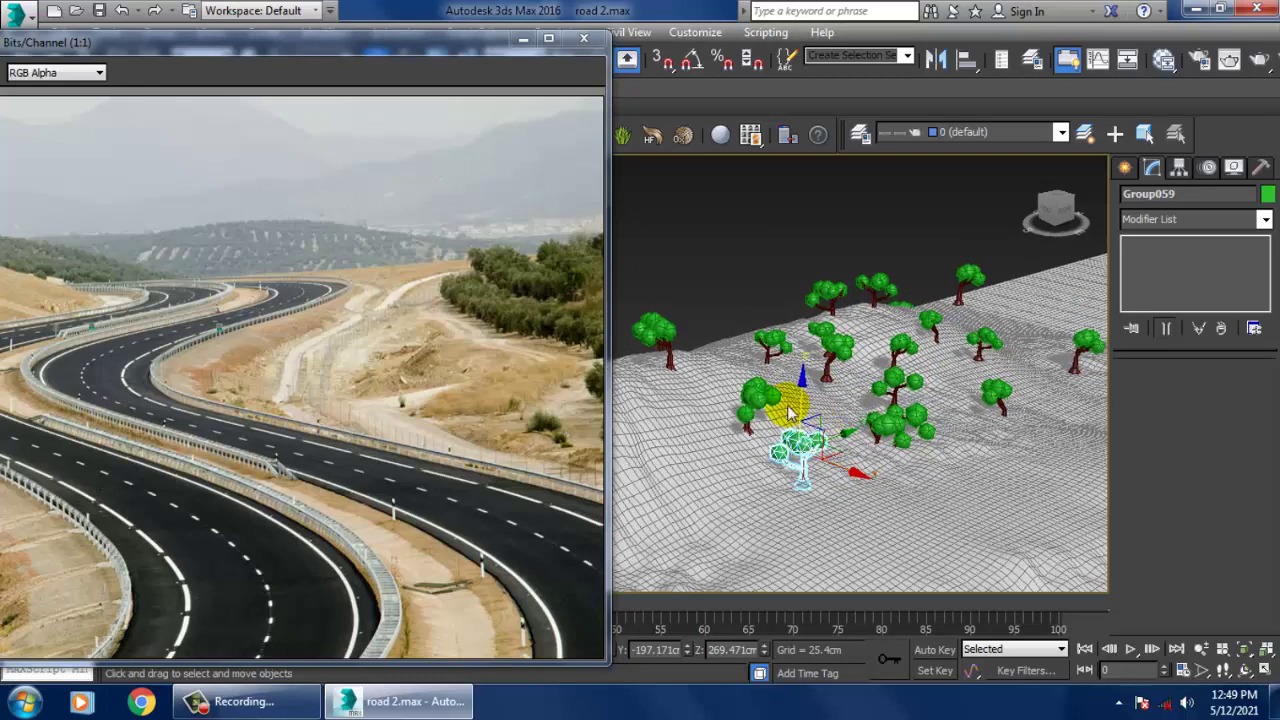
scroll(898, 374, up, 5)
scroll(901, 372, down, 5)
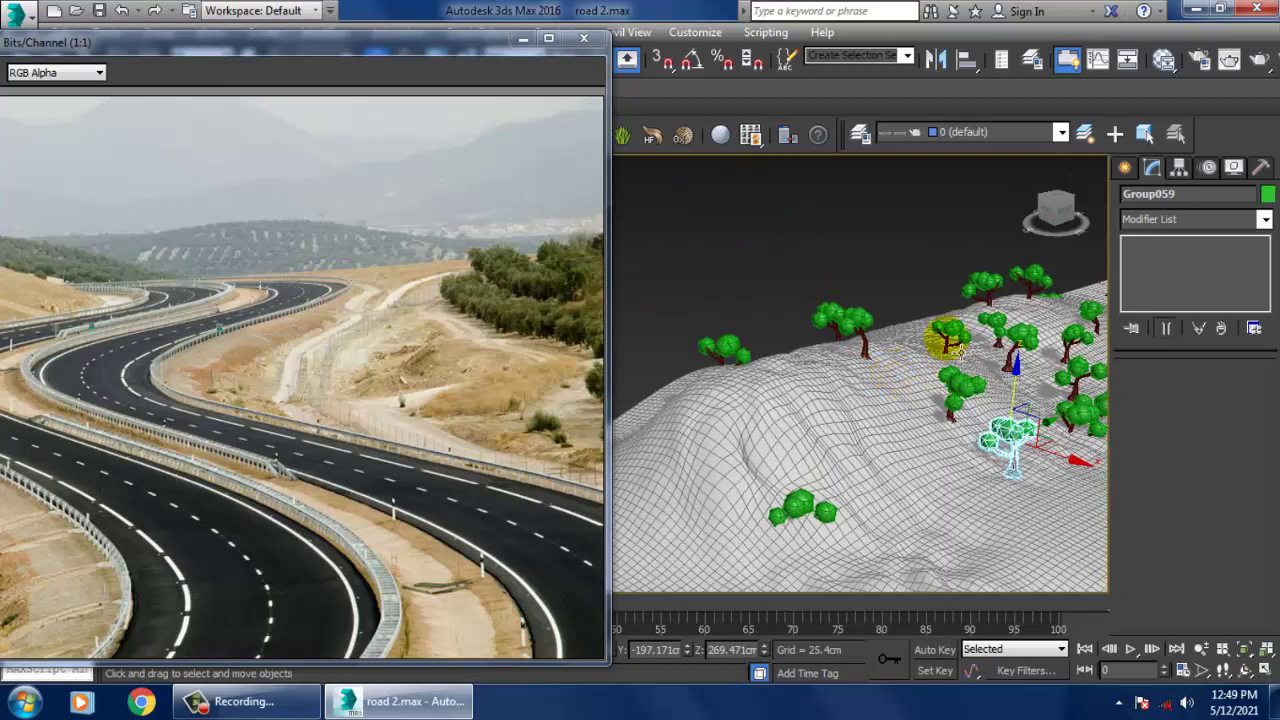
- Adjust the heights of two trees on the hill's far crest so that their trunks meet the terrain
click(950, 339)
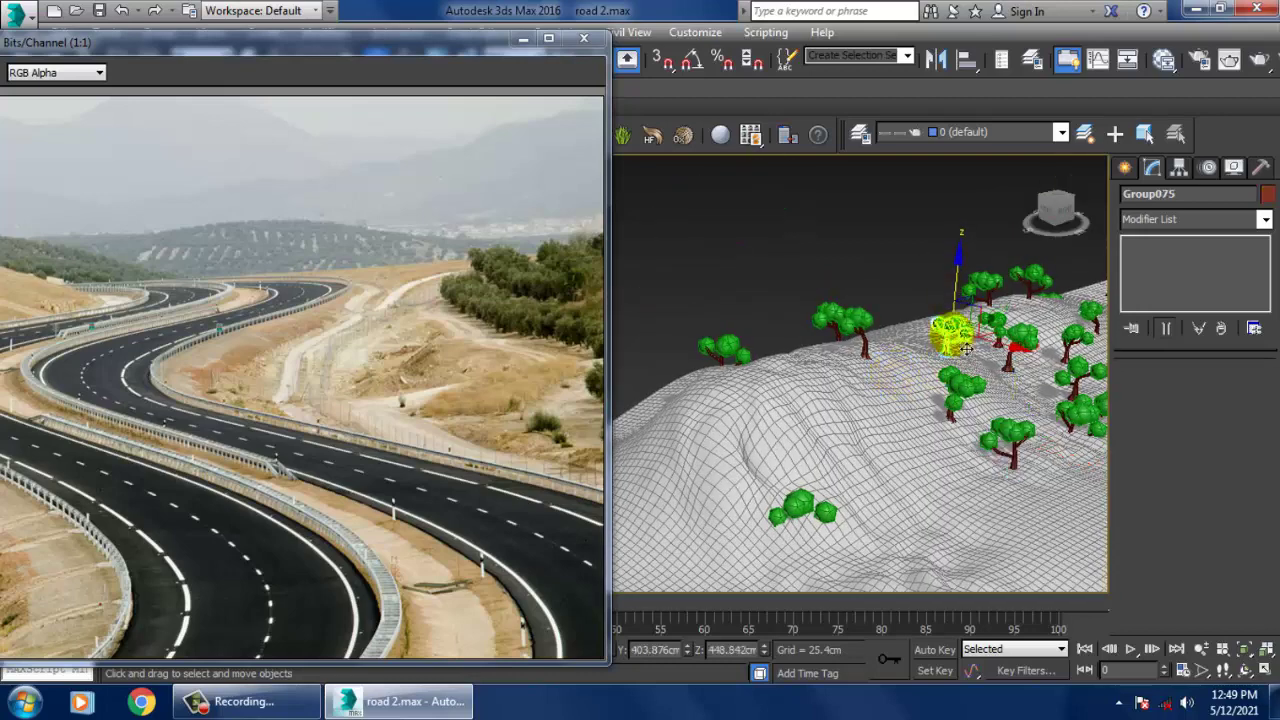
key(z)
scroll(914, 383, down, 6)
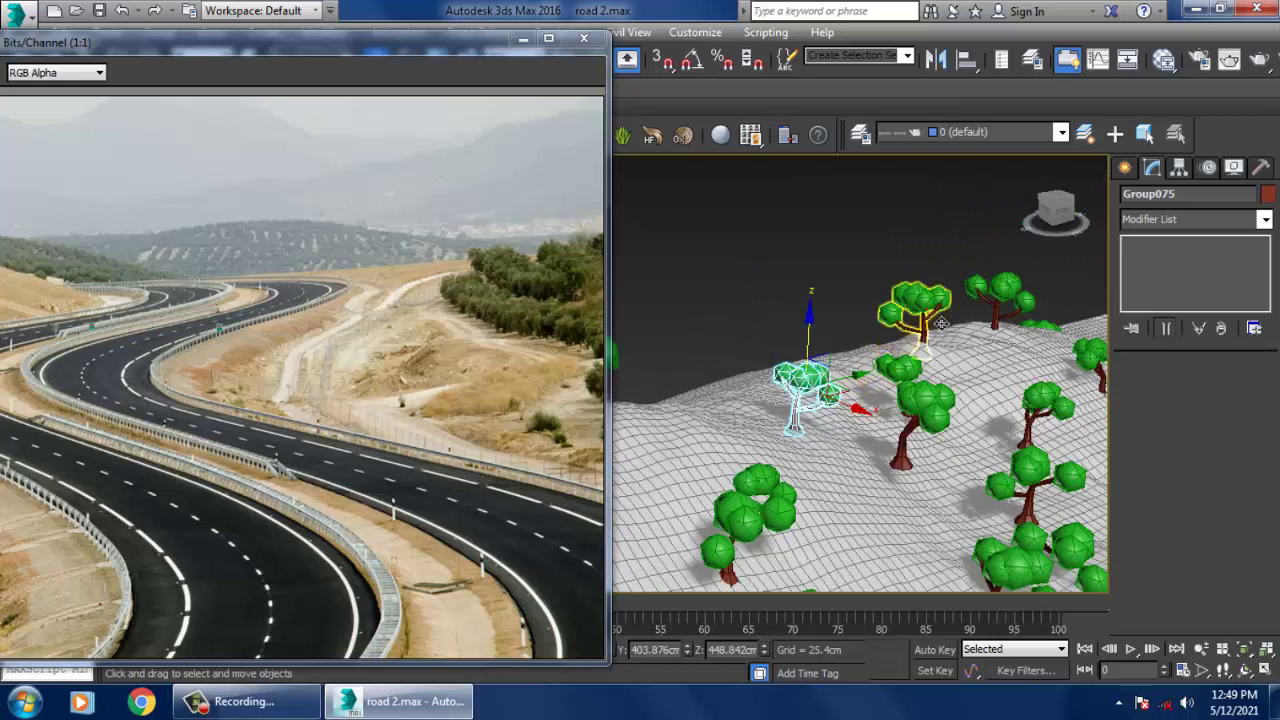
click(940, 320)
mouse_move(934, 287)
mouse_down()
mouse_move(939, 264)
mouse_move(947, 290)
mouse_up()
click(983, 307)
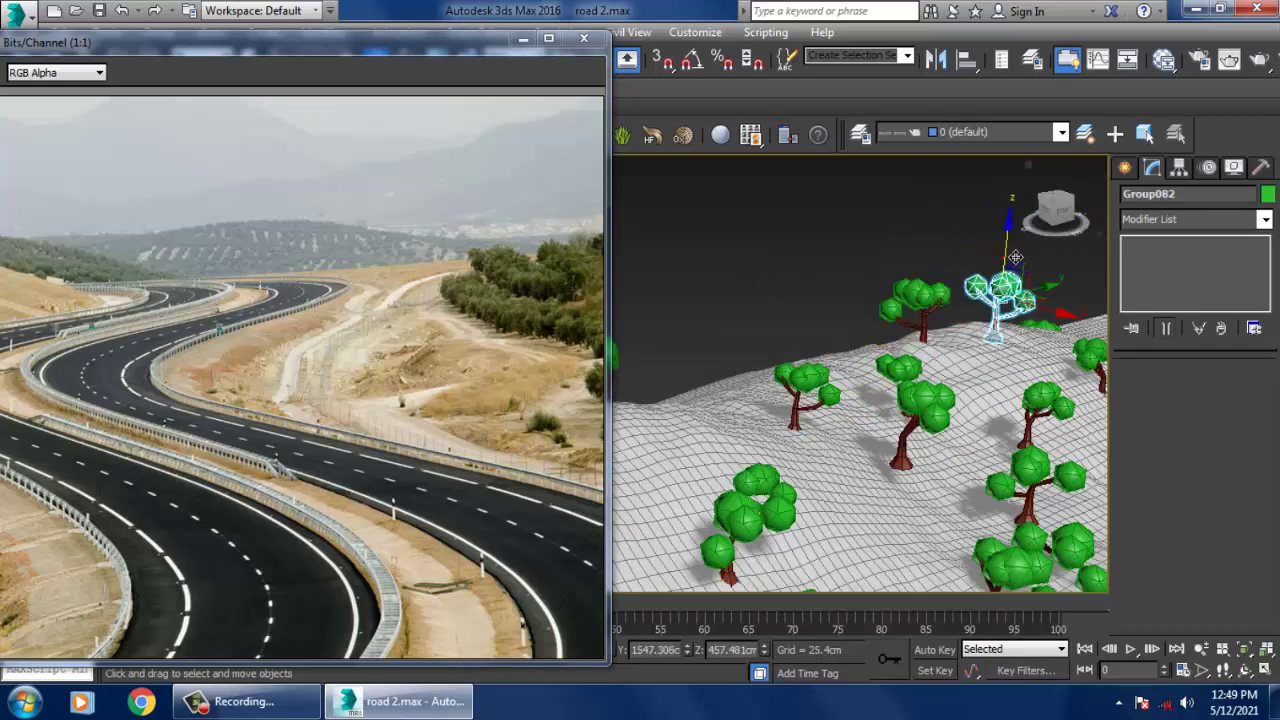
drag(1015, 257, 1018, 273)
- Fine-tune the height of the tree with the low side branch on the near slope, lowering it about 0.5 cm
scroll(908, 366, down, 4)
middle_drag(760, 425, 914, 370)
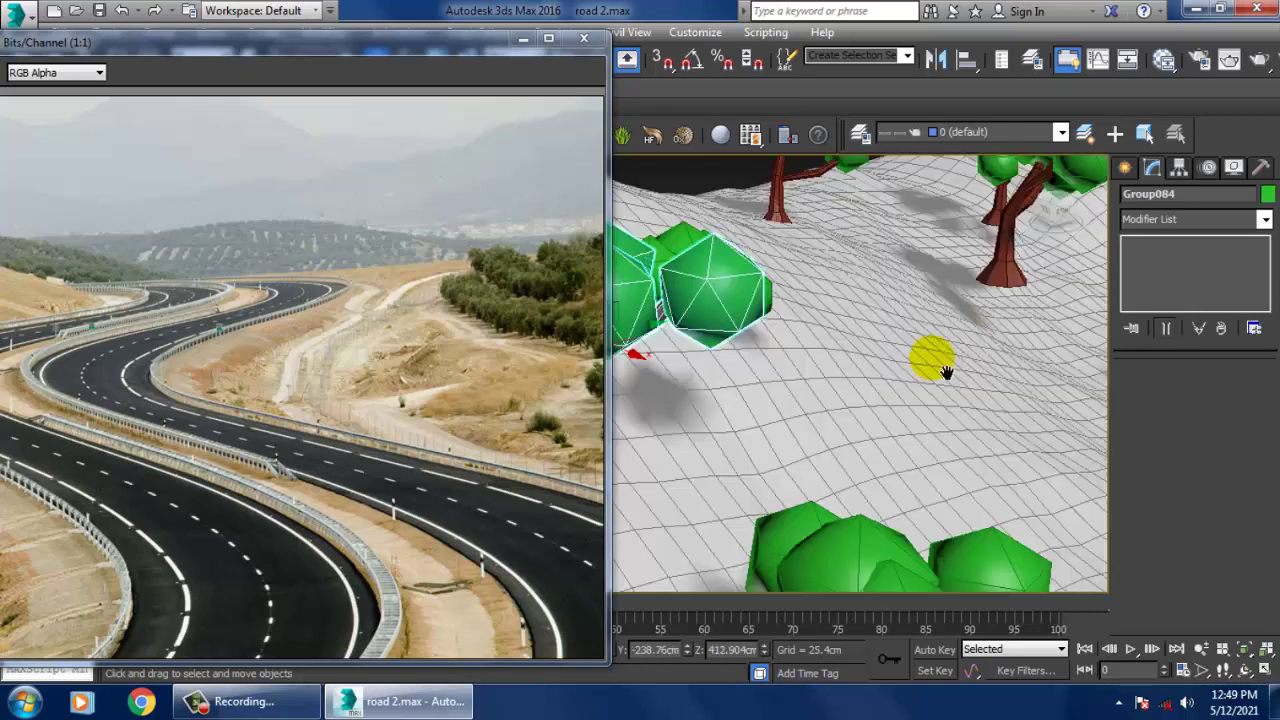
scroll(934, 358, down, 4)
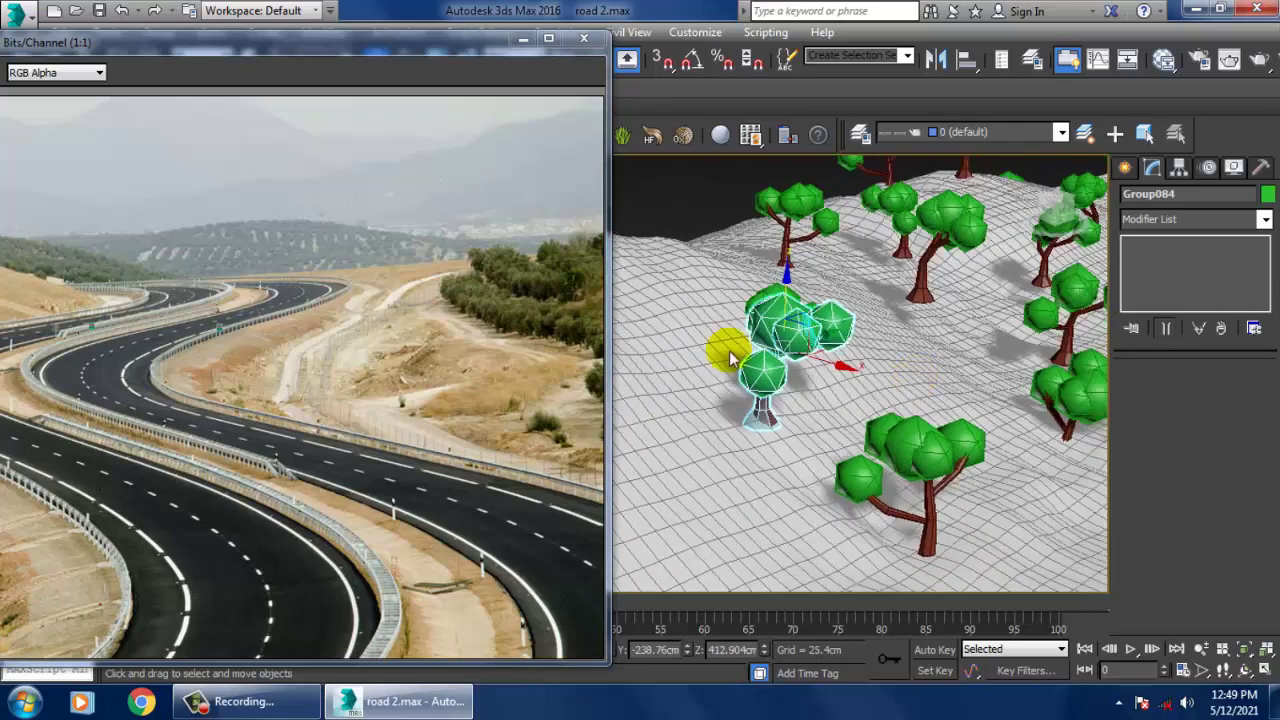
drag(801, 297, 799, 300)
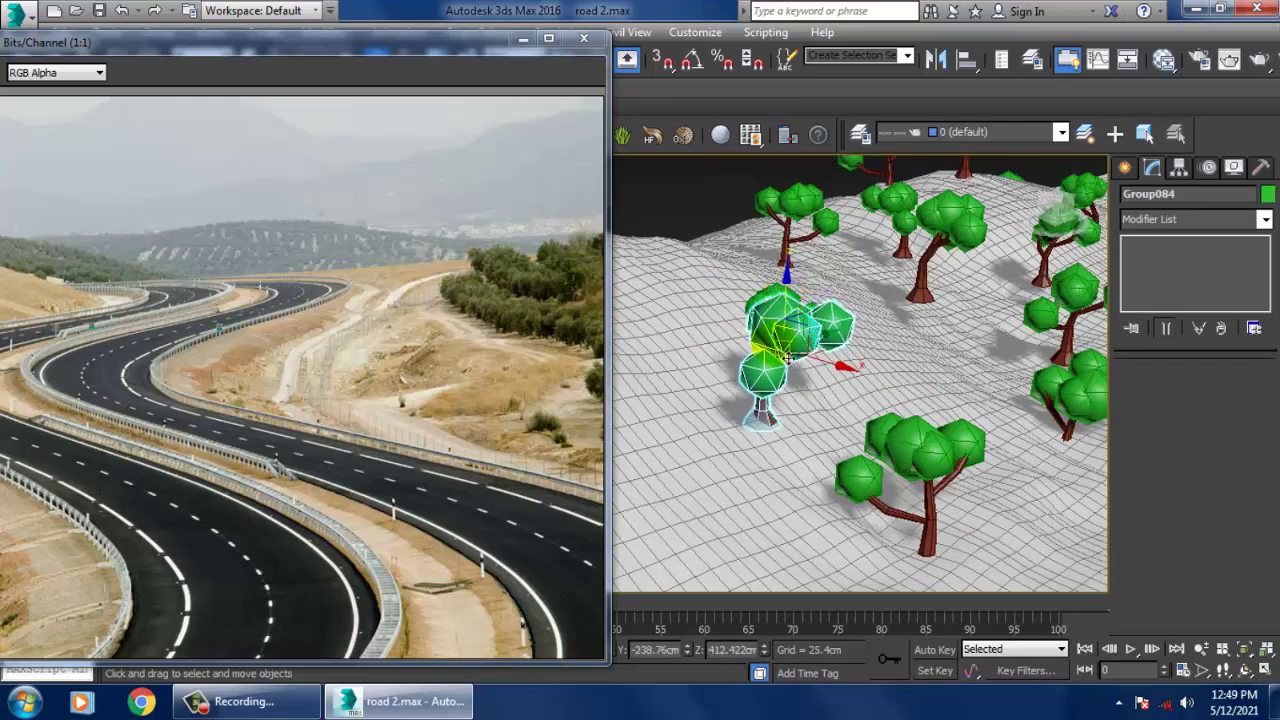
- Raise the isolated half-buried tree on the near mound slope about 176 cm onto the terrain
scroll(795, 354, down, 4)
middle_drag(760, 377, 885, 357)
scroll(908, 440, down, 3)
middle_drag(818, 464, 948, 343)
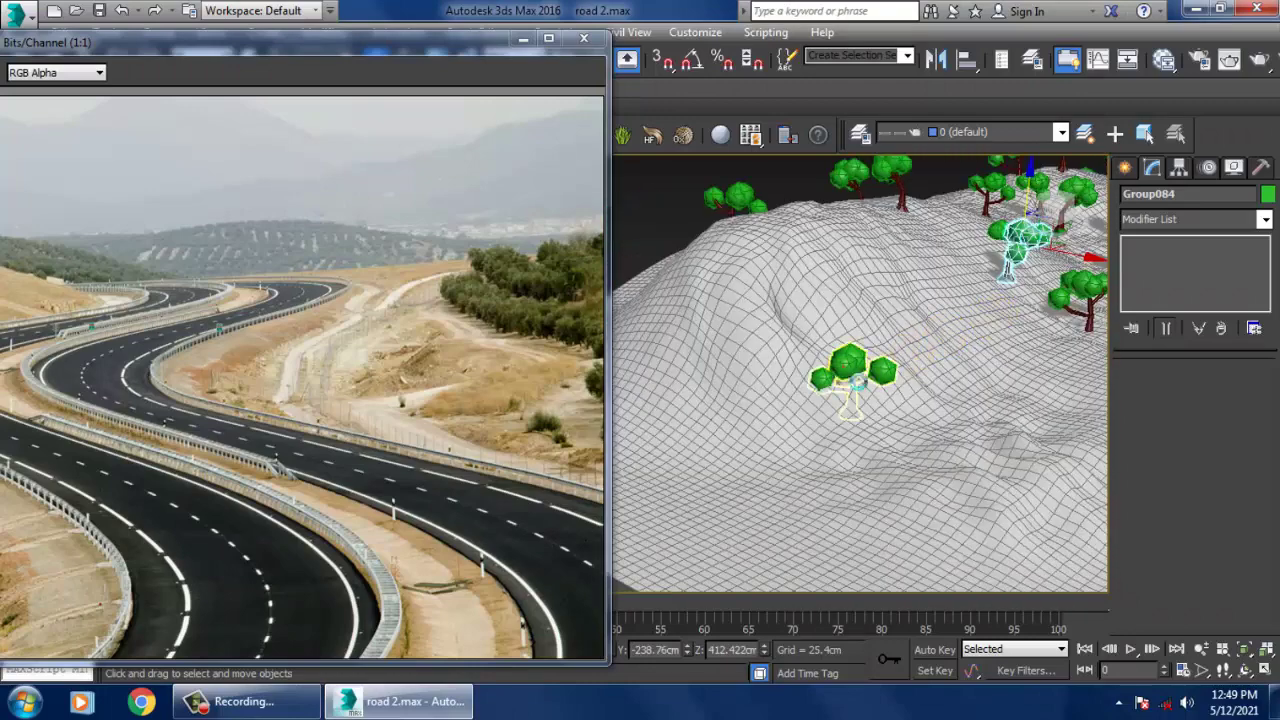
click(857, 382)
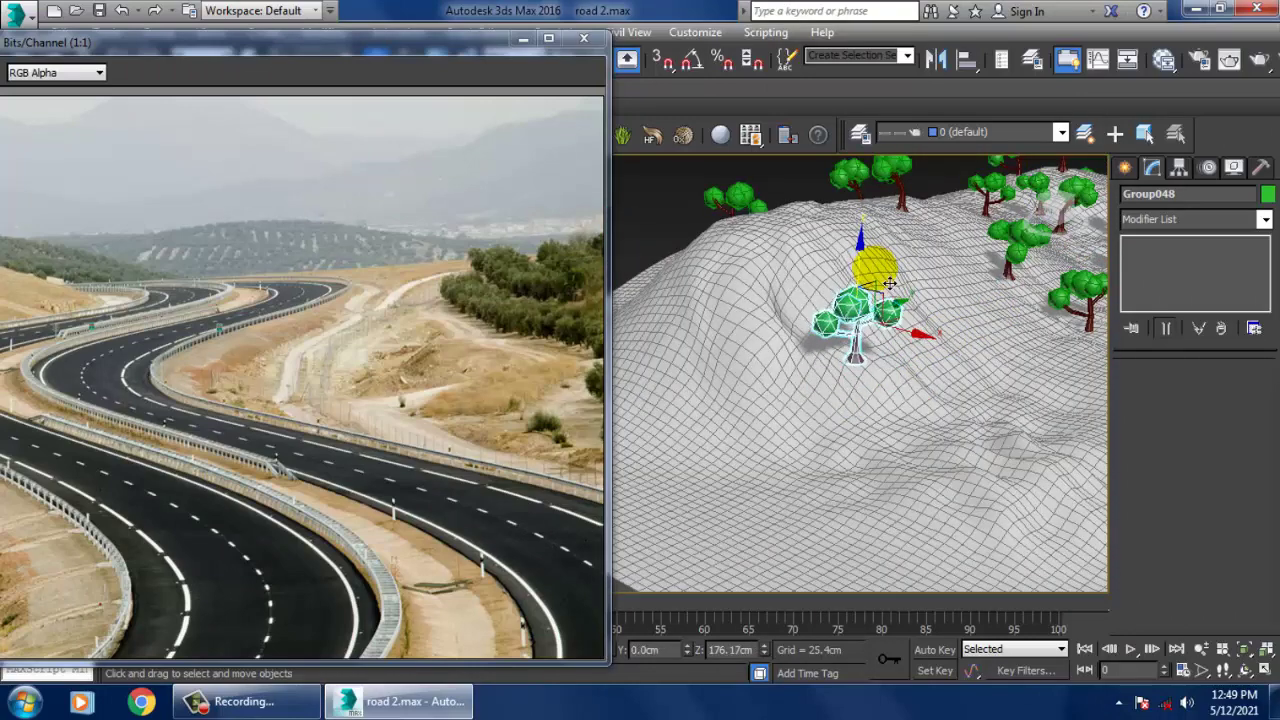
scroll(860, 325, down, 3)
alt+middle_drag(771, 417, 797, 440)
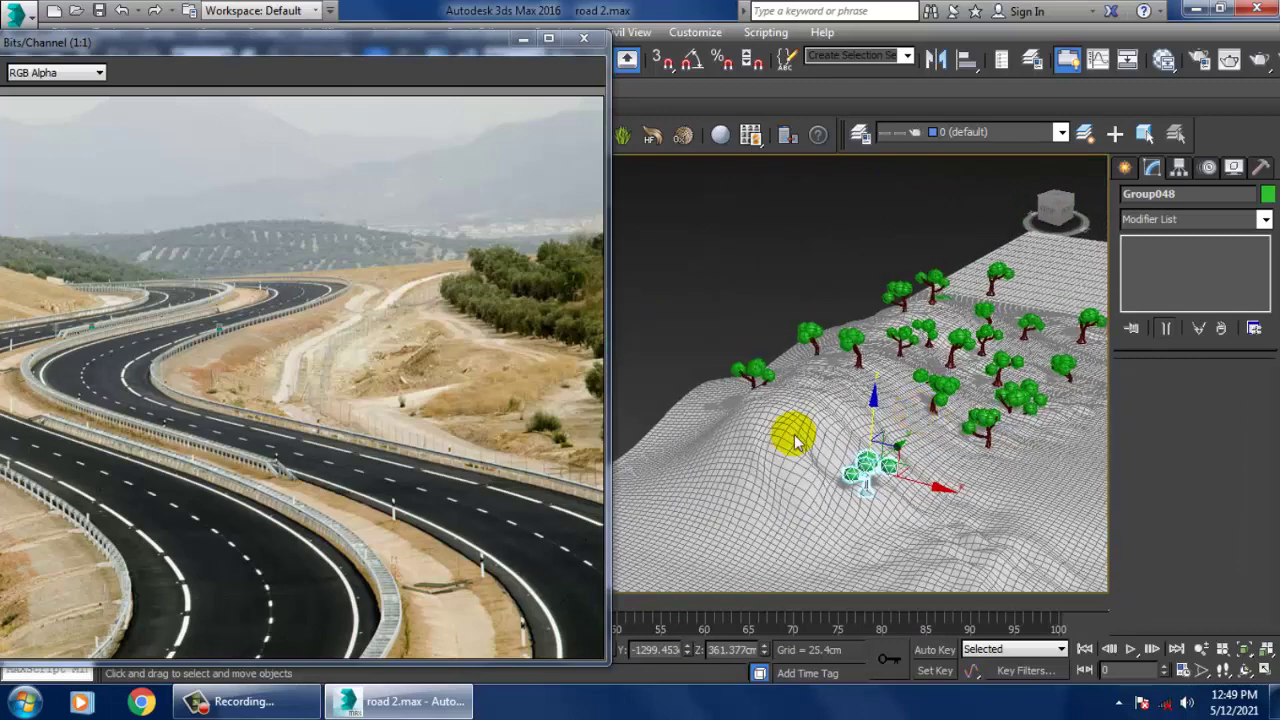
- Raise the buried tree on the mound's ridge about 250 cm and fine-tune its height against the terrain
scroll(797, 440, up, 3)
middle_drag(849, 390, 862, 452)
click(846, 440)
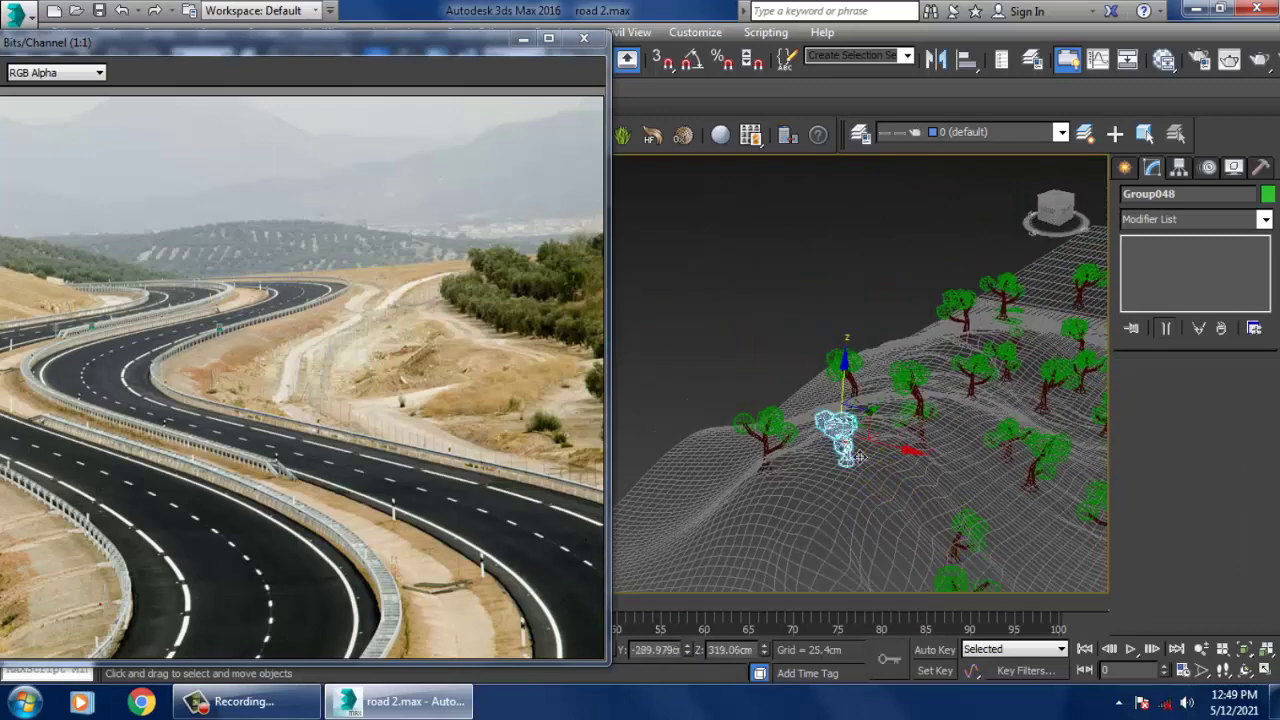
drag(855, 404, 851, 372)
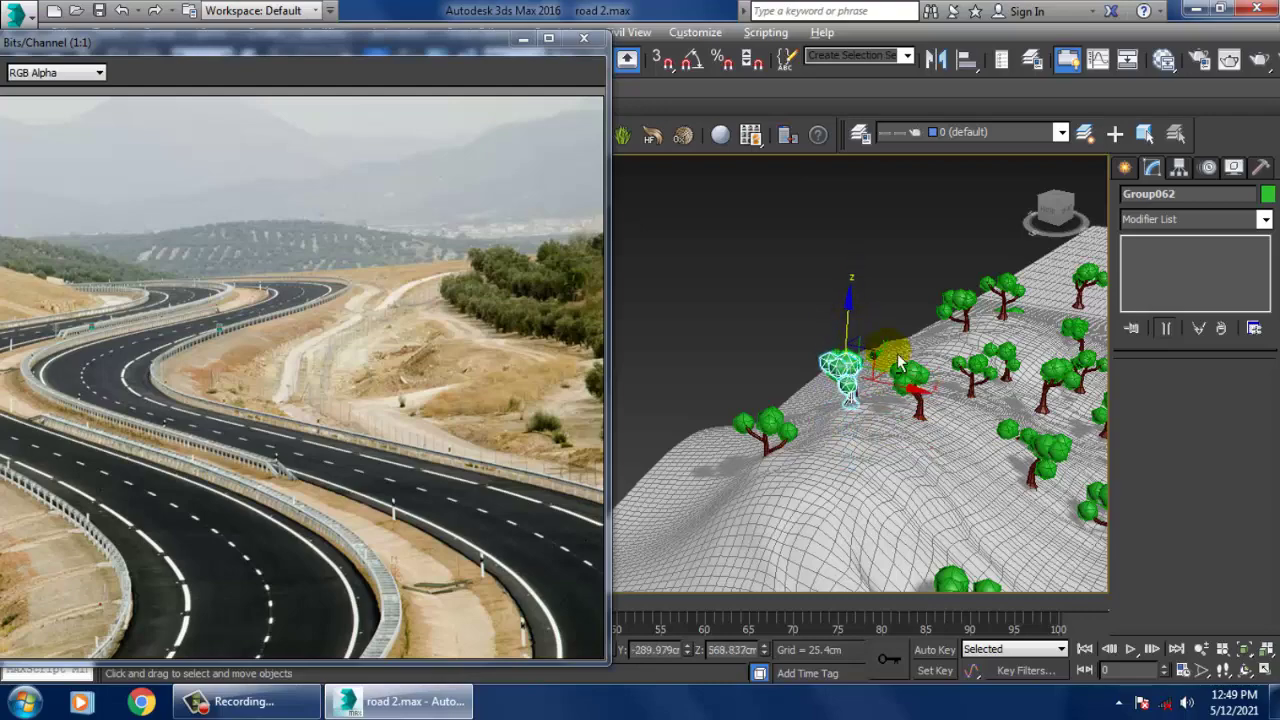
alt+middle_drag(898, 362, 857, 396)
scroll(786, 397, up, 2)
scroll(857, 396, up, 3)
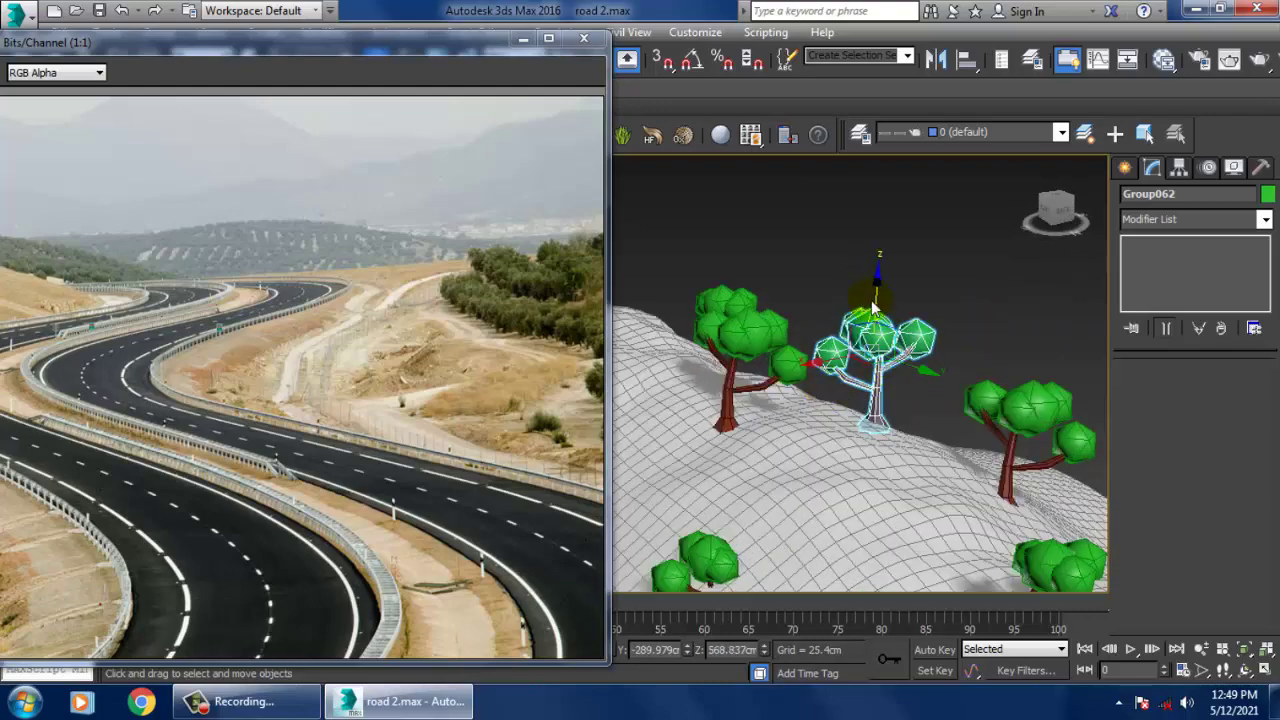
drag(899, 326, 899, 331)
- Raise two sunken trees on the slope behind the ridge, the second about 164 cm, ending in shaded display
scroll(899, 331, down, 3)
alt+middle_drag(899, 331, 822, 378)
click(843, 395)
drag(825, 360, 818, 293)
key(F3)
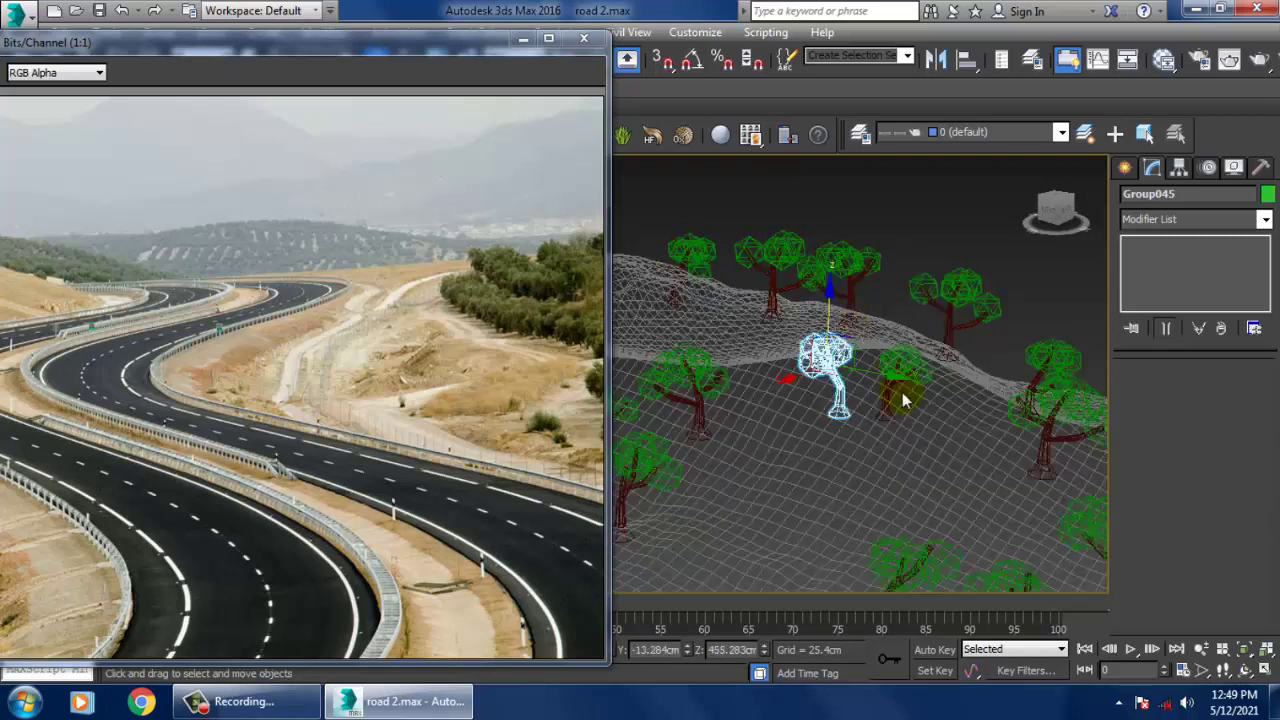
key(F3)
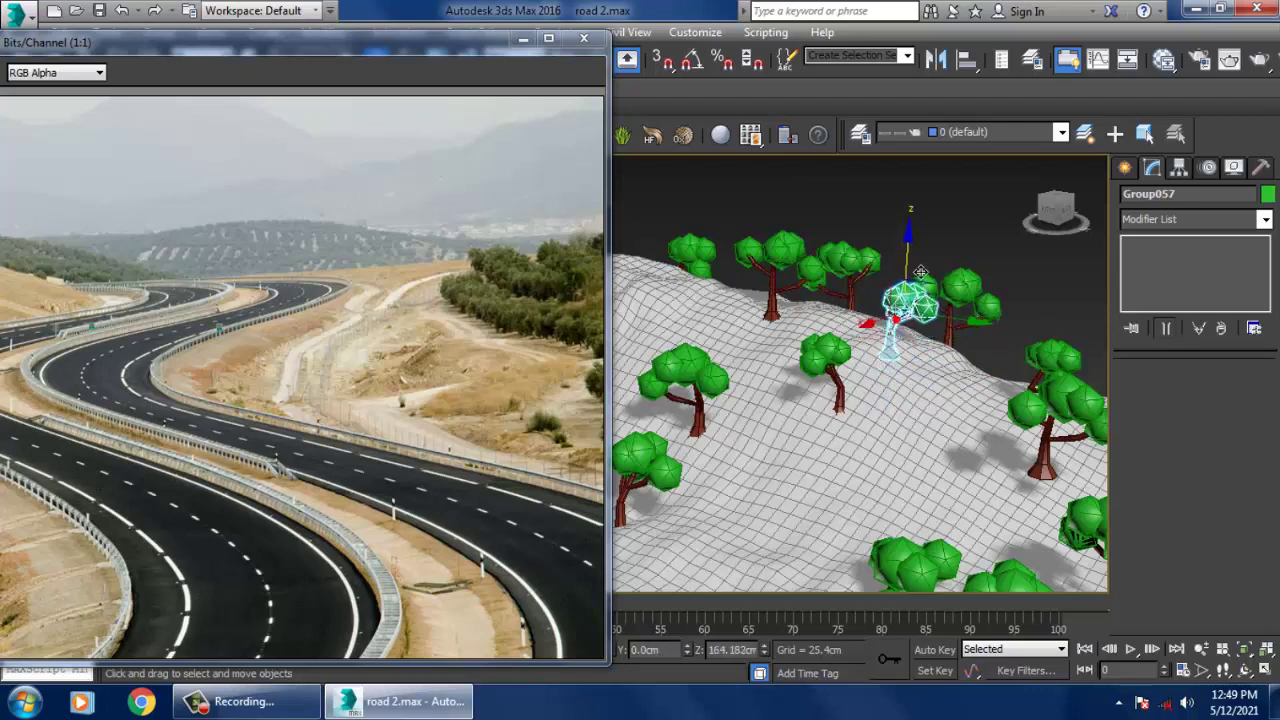
- Lower the tree standing apart on the slope beside the cluster until it rests on the terrain
alt+middle_drag(964, 313, 996, 376)
middle_drag(996, 376, 925, 426)
middle_drag(925, 426, 1012, 372)
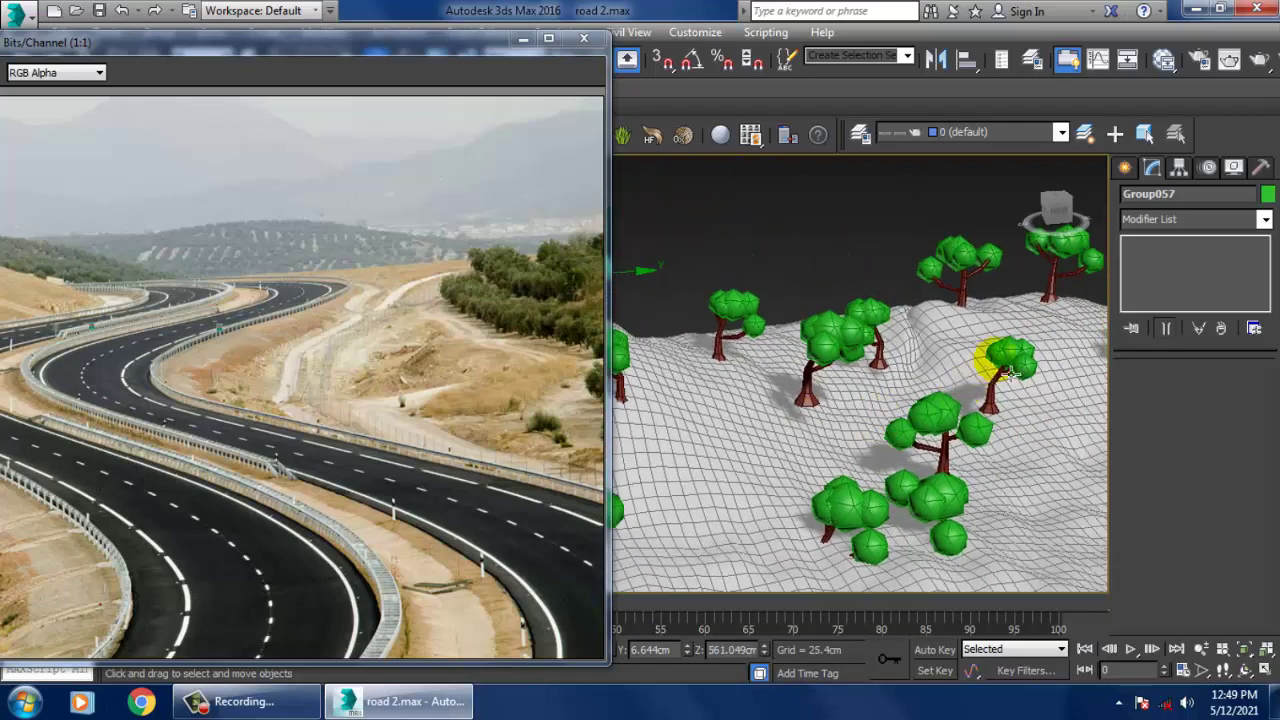
drag(1022, 332, 1042, 370)
- Raise the two sunken trees at the near foot of the cluster, the second one about 93 cm
alt+middle_drag(948, 510, 910, 482)
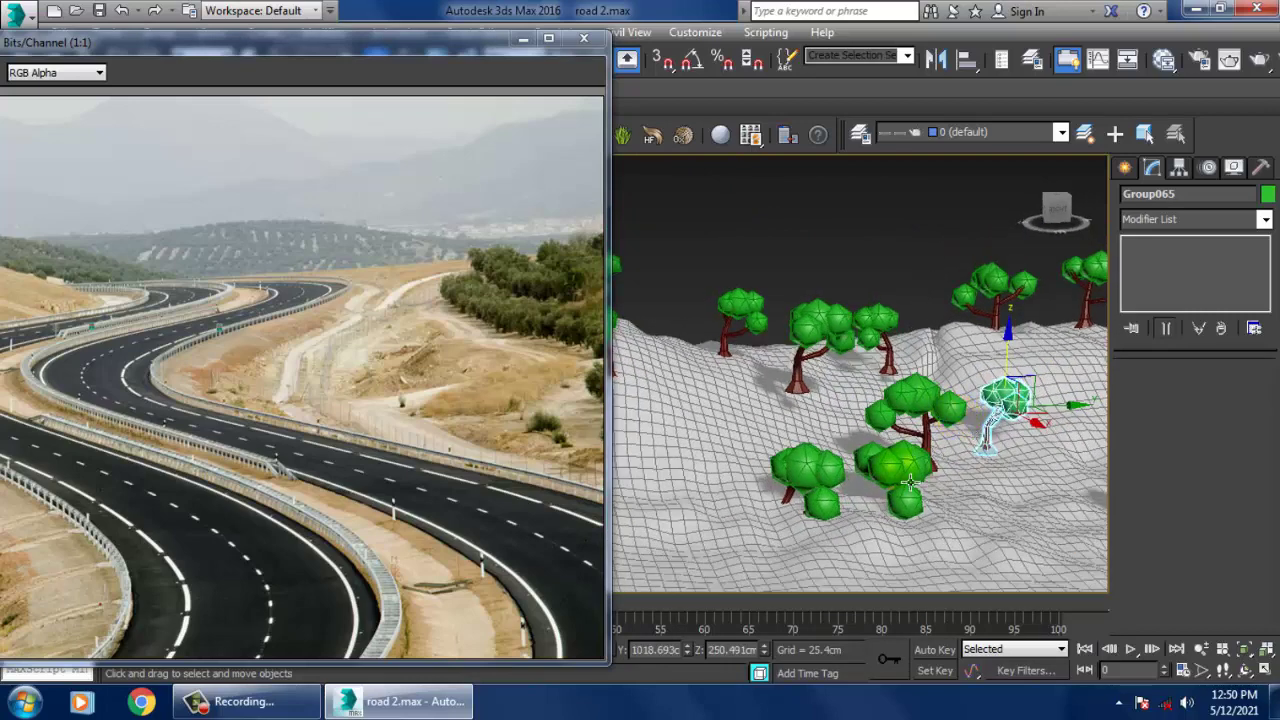
click(808, 489)
drag(806, 426, 856, 385)
click(907, 478)
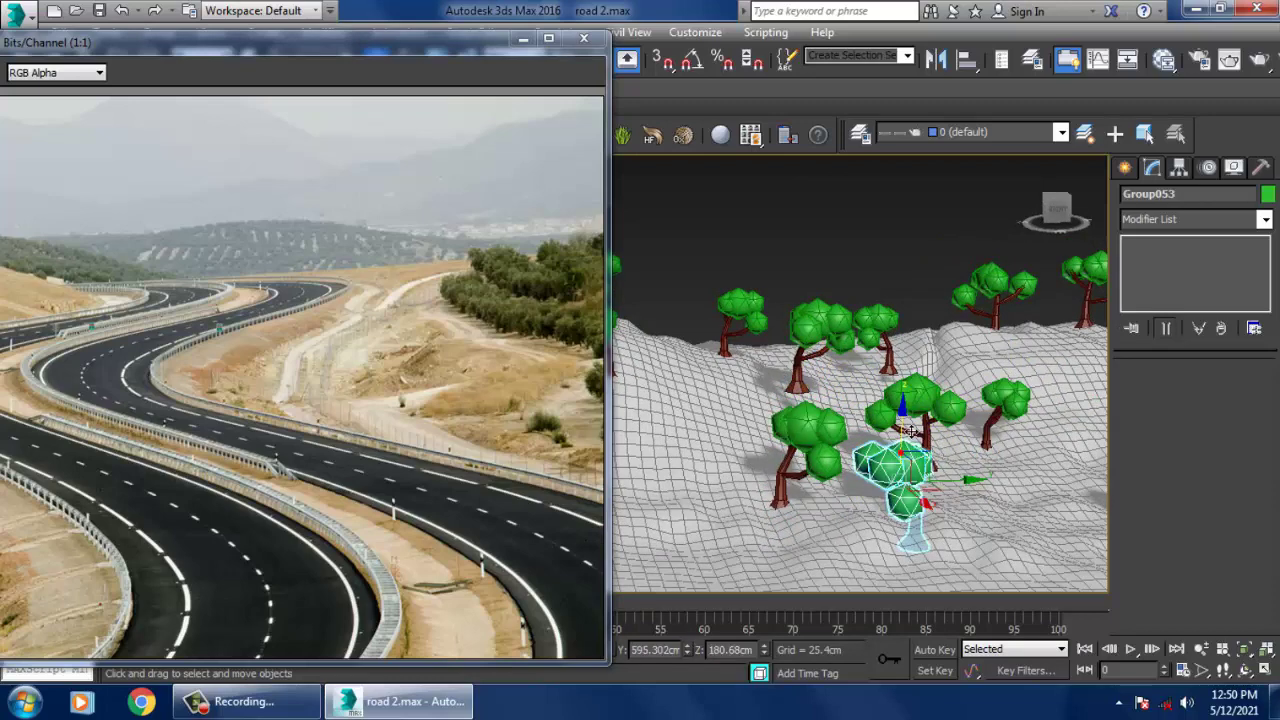
drag(905, 434, 952, 392)
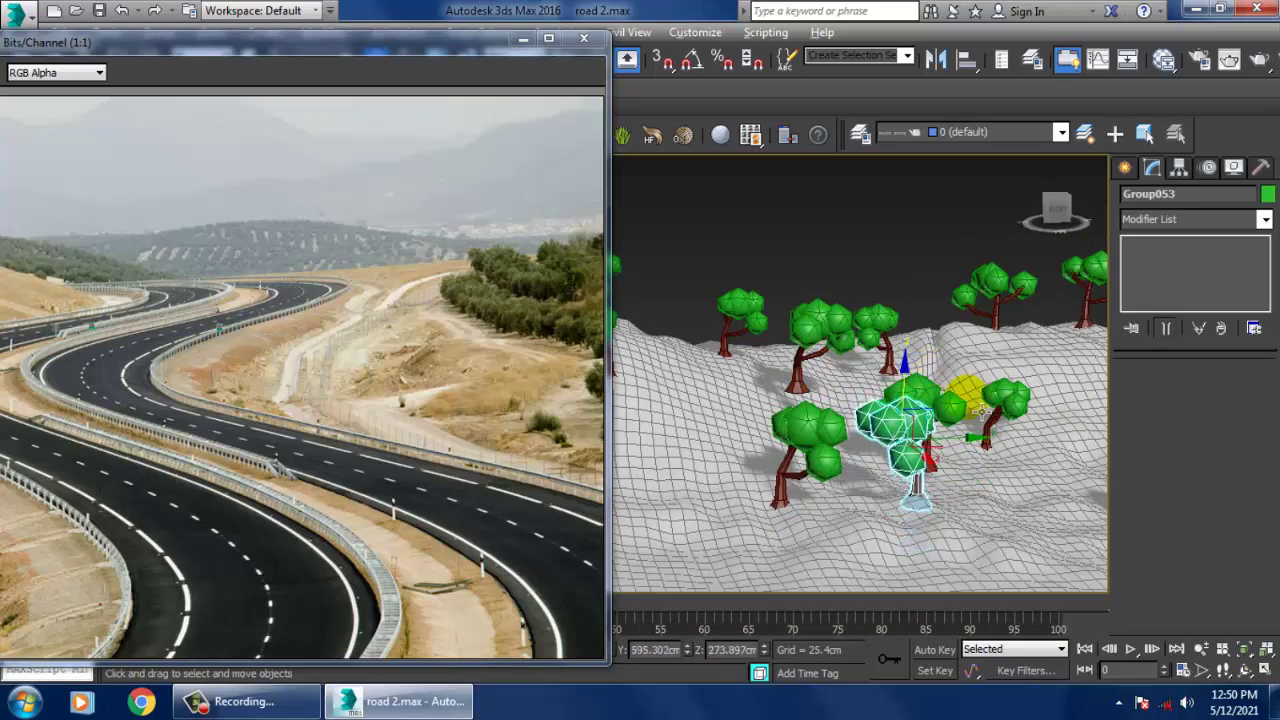
- Examine the tree at the outer end of the mound up close, in wireframe and in shaded display
alt+middle_drag(968, 396, 545, 436)
scroll(893, 452, down, 5)
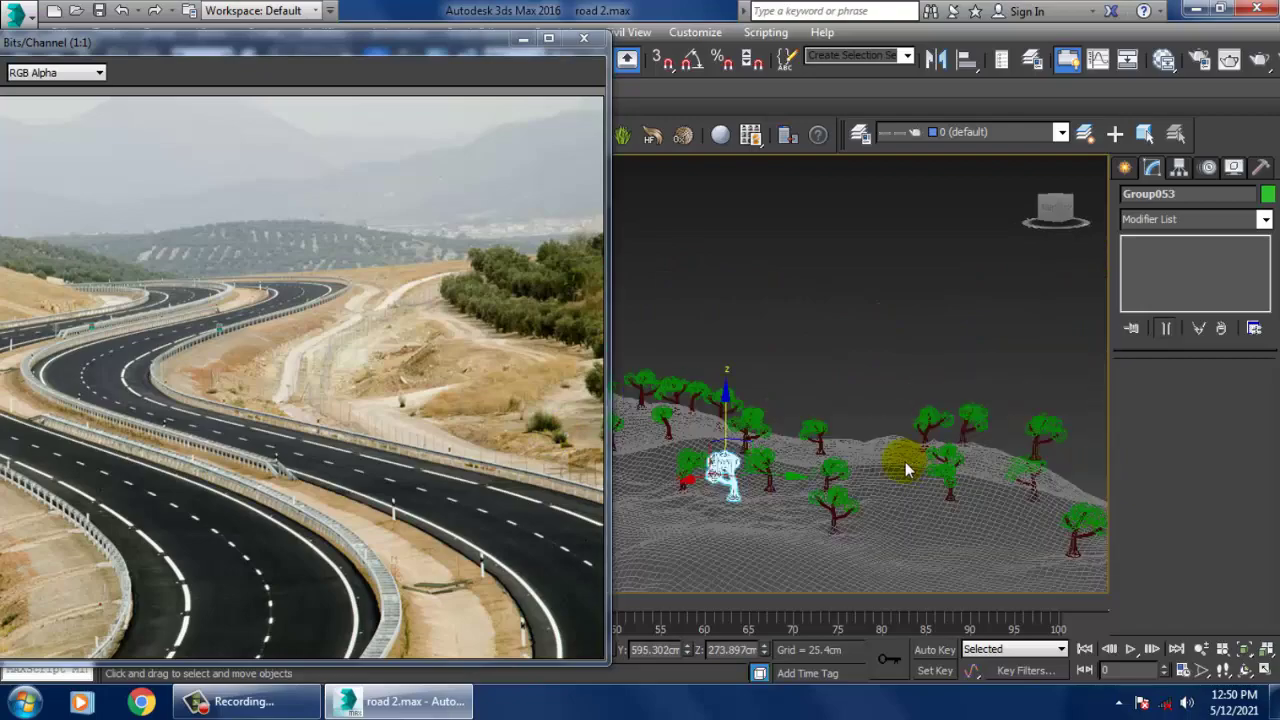
alt+middle_drag(905, 462, 955, 408)
key(z)
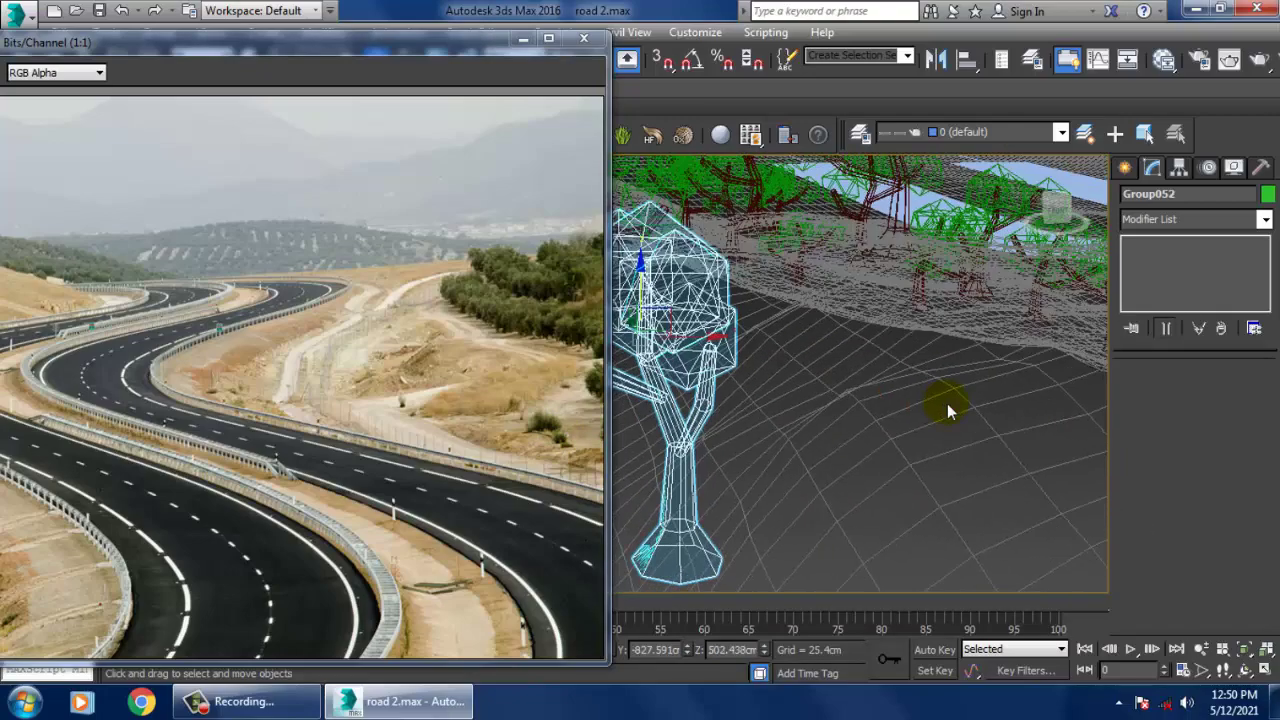
key(F3)
scroll(837, 366, down, 8)
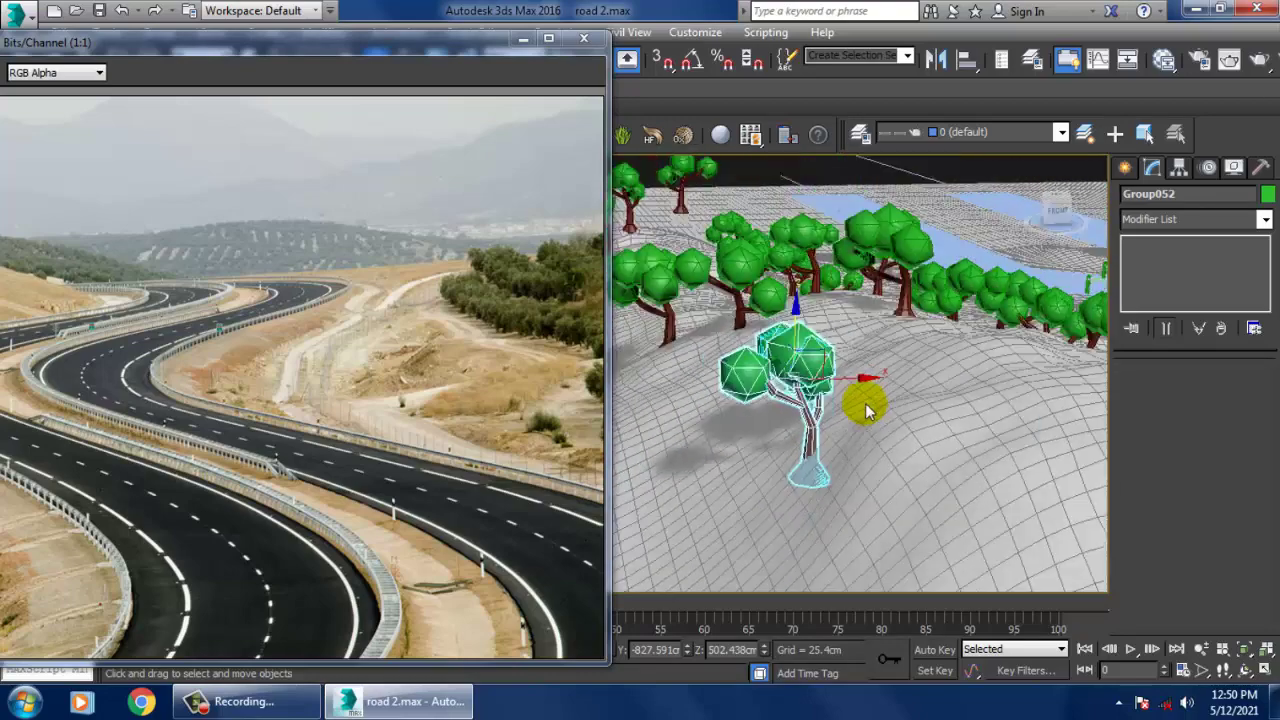
scroll(851, 403, up, 4)
- Raise the ridge tree and a neighbouring tree on the mound slightly to free their trunk bases from the terrain
middle_drag(796, 404, 783, 352)
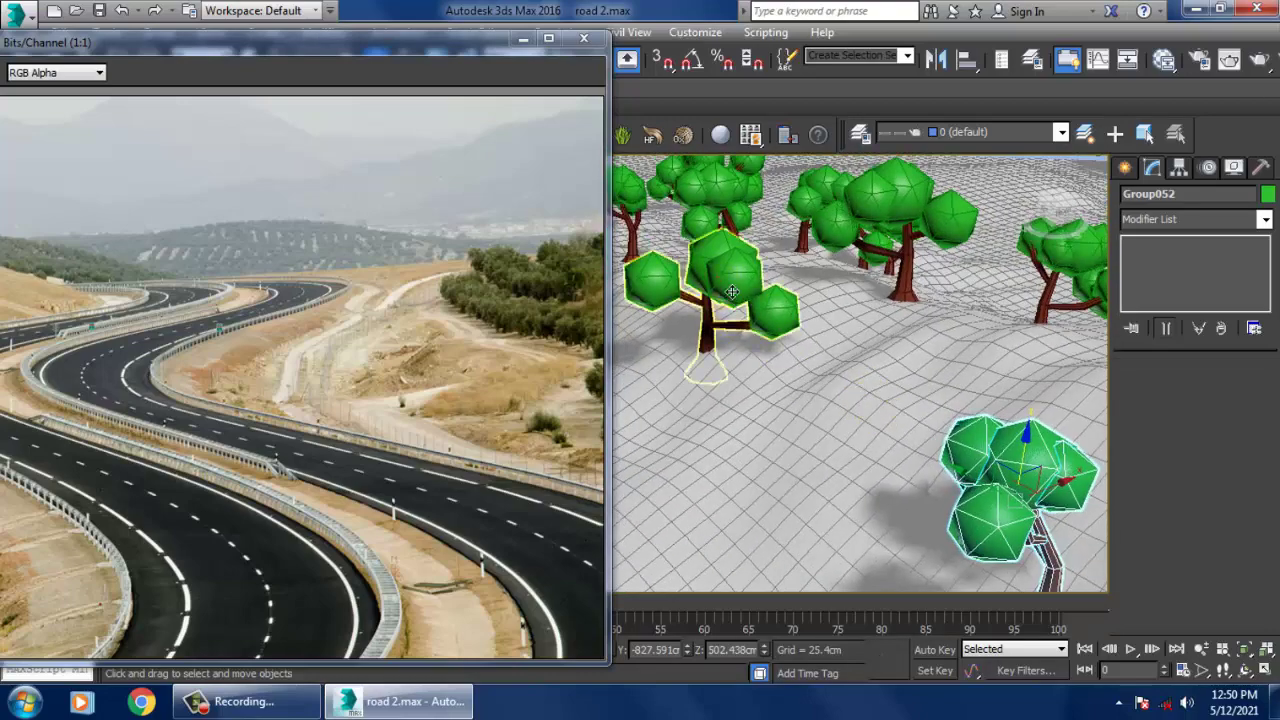
click(737, 272)
mouse_move(737, 272)
mouse_down()
mouse_move(729, 238)
mouse_move(732, 252)
mouse_up()
scroll(732, 265, down, 3)
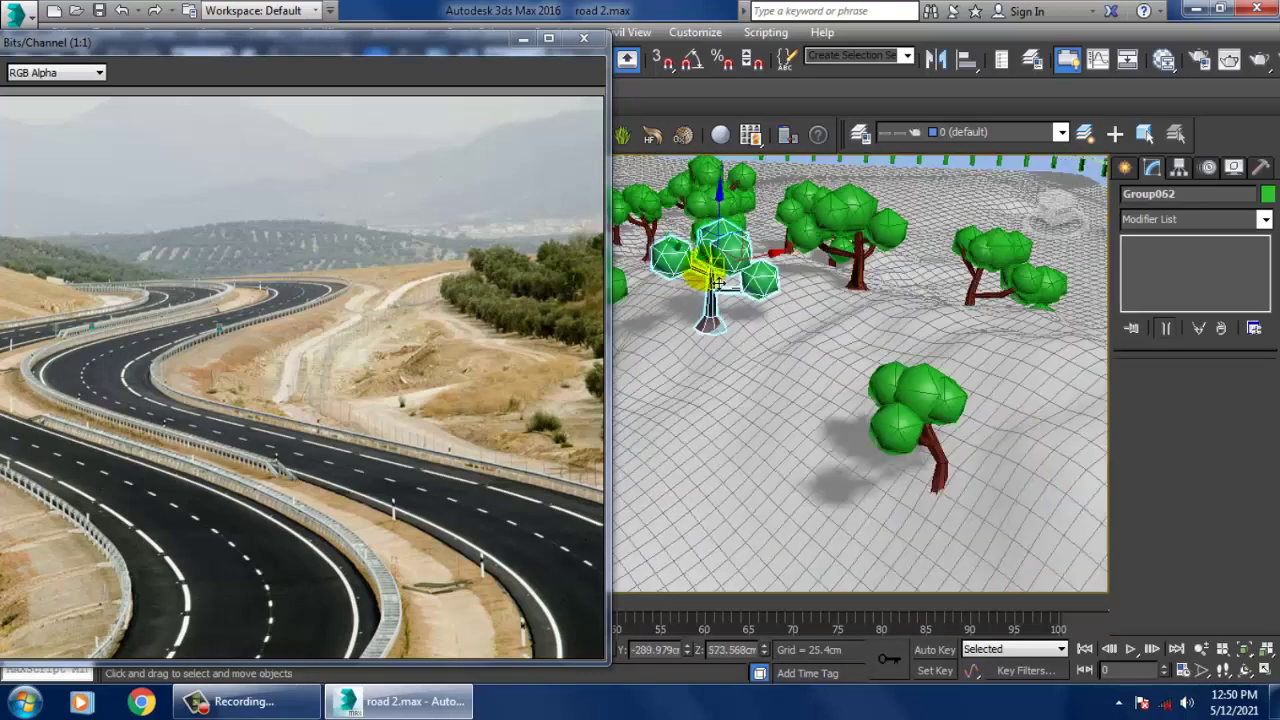
middle_drag(742, 286, 957, 349)
click(793, 328)
mouse_move(766, 262)
mouse_down()
mouse_move(767, 240)
mouse_move(768, 254)
mouse_up()
- Check the trees on the far side of the mound and raise the one beside the dip slightly
scroll(784, 290, down, 3)
middle_drag(784, 290, 814, 353)
click(749, 280)
scroll(785, 290, up, 5)
scroll(960, 398, down, 3)
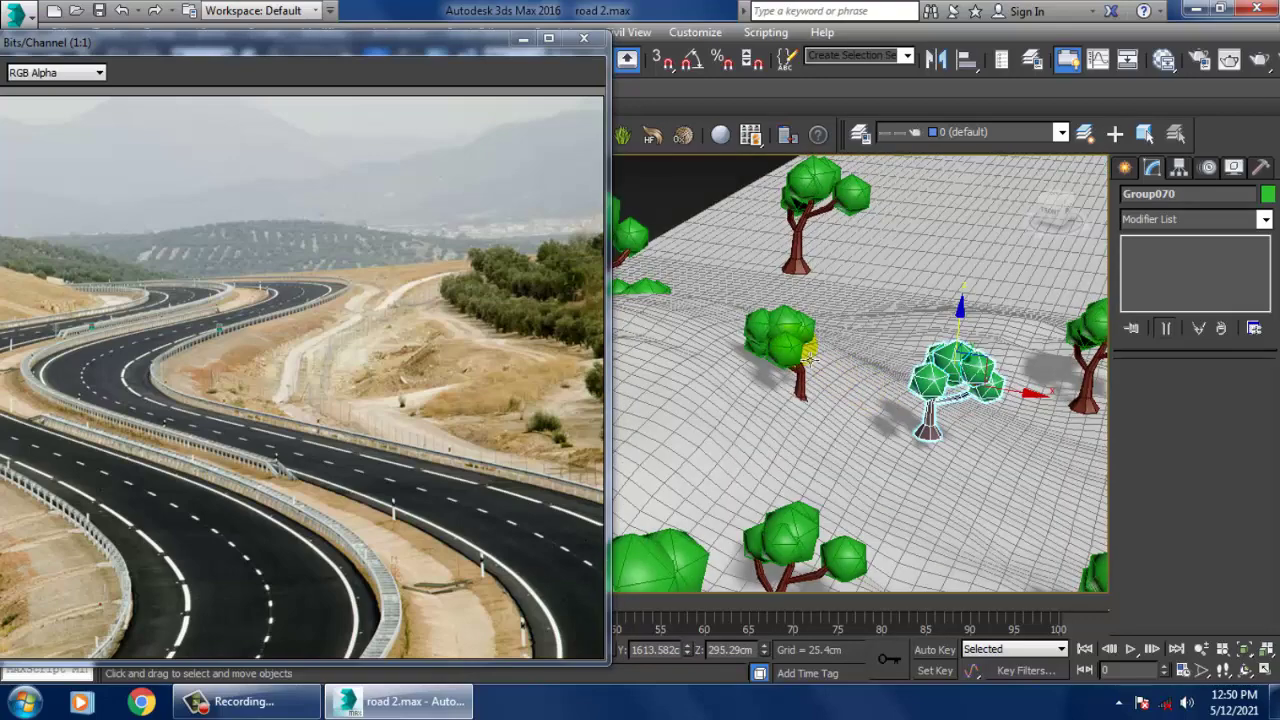
click(814, 337)
mouse_move(800, 306)
mouse_down()
mouse_move(797, 271)
mouse_move(807, 294)
mouse_up()
- Raise the buried tree at the hill's far edge until its trunk stands above the terrain
middle_drag(790, 303, 921, 474)
click(782, 438)
mouse_move(798, 468)
alt+middle_down()
mouse_move(803, 447)
mouse_move(730, 456)
mouse_move(790, 446)
alt+middle_up()
middle_drag(790, 446, 831, 450)
drag(822, 430, 838, 366)
- Lower the floating tree at the back of the hill about 149 cm onto the terrain
alt+middle_drag(838, 422, 695, 413)
click(694, 410)
click(683, 336)
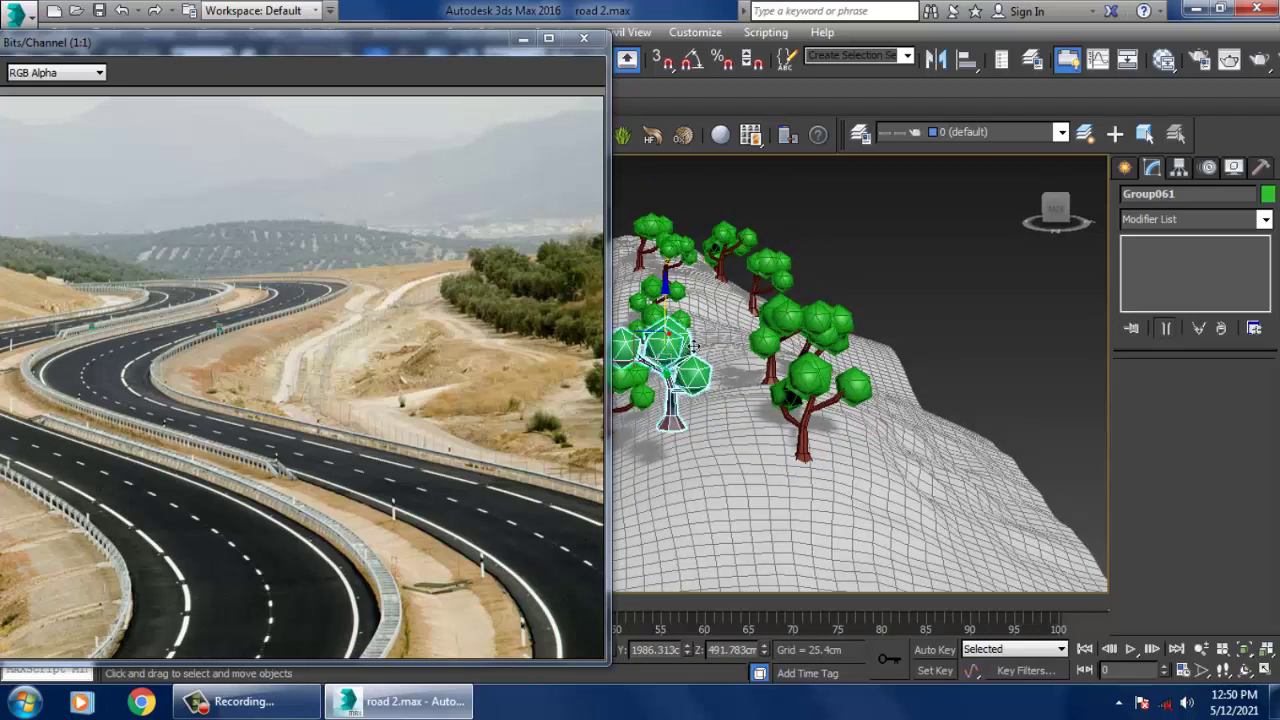
middle_drag(683, 336, 718, 328)
drag(731, 344, 764, 388)
- Lower the neighbouring tree on the back slope about 60 cm onto the terrain
middle_drag(717, 428, 793, 467)
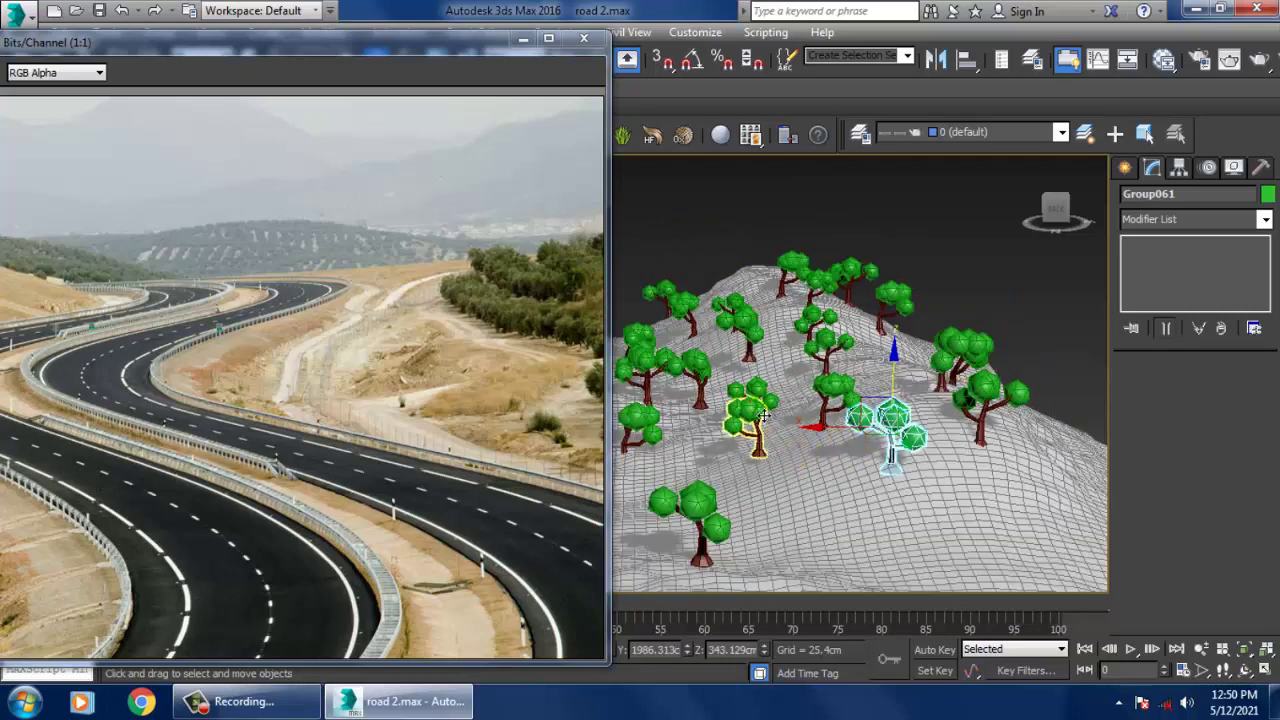
click(749, 404)
alt+middle_drag(752, 415, 777, 397)
drag(764, 388, 782, 406)
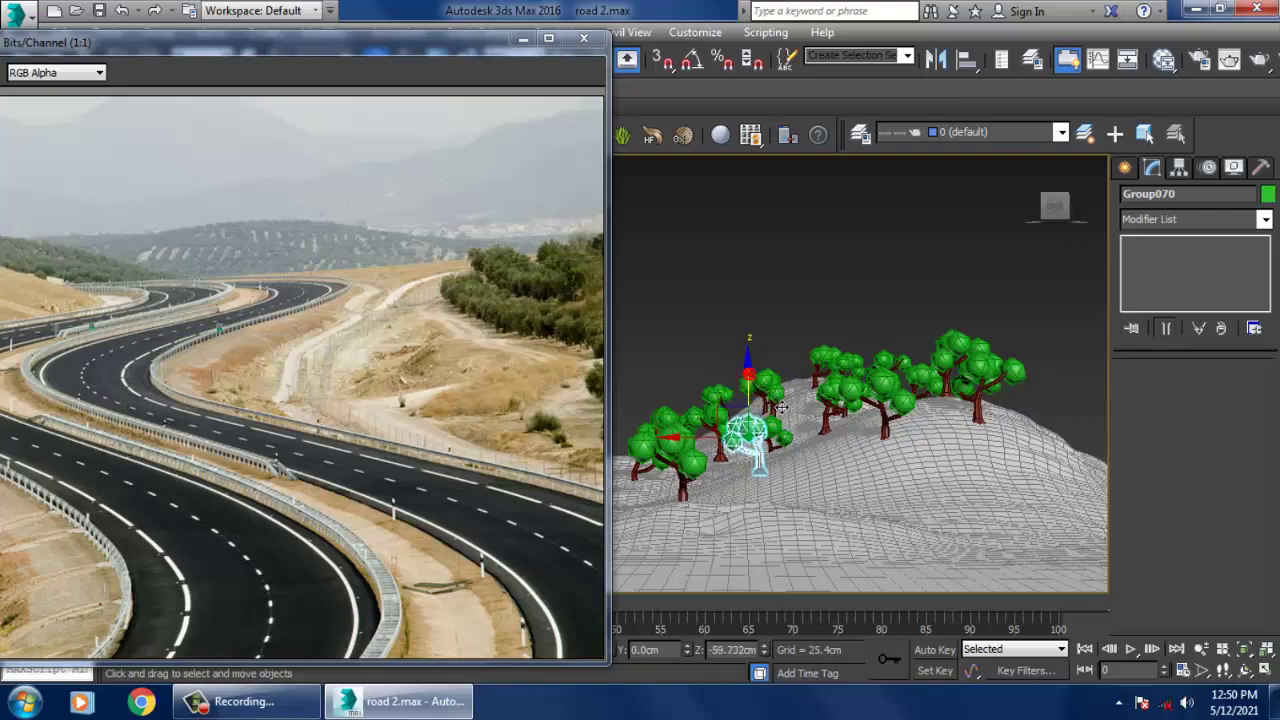
- Raise another tree at the back of the hill slightly so that its trunk clears the terrain
alt+middle_drag(738, 473, 775, 441)
click(743, 464)
key(z)
scroll(783, 486, down, 4)
drag(733, 372, 742, 343)
- Compare the modelled road and guardrails with the highway reference image, examining the roadside marker posts up close
scroll(766, 366, down, 5)
alt+middle_drag(766, 366, 808, 384)
scroll(874, 440, down, 3)
scroll(853, 424, up, 2)
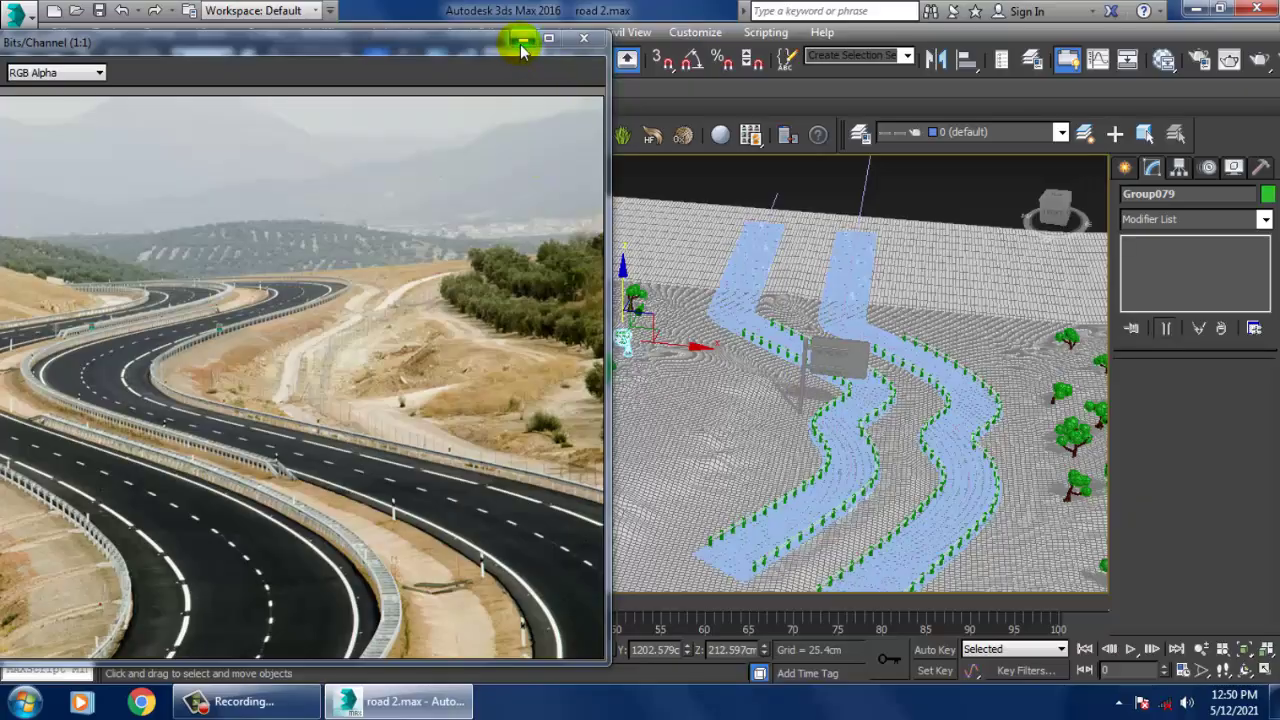
click(522, 45)
alt+middle_drag(808, 425, 815, 473)
scroll(786, 457, up, 5)
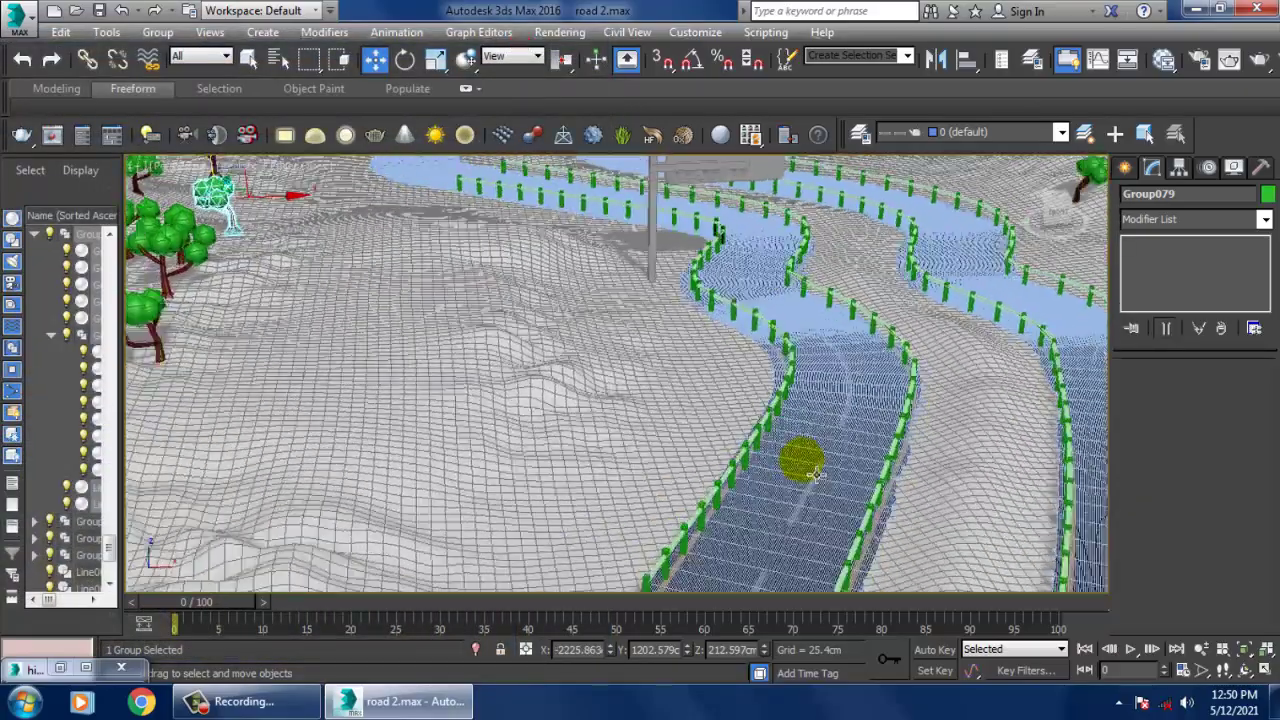
middle_drag(818, 374, 765, 420)
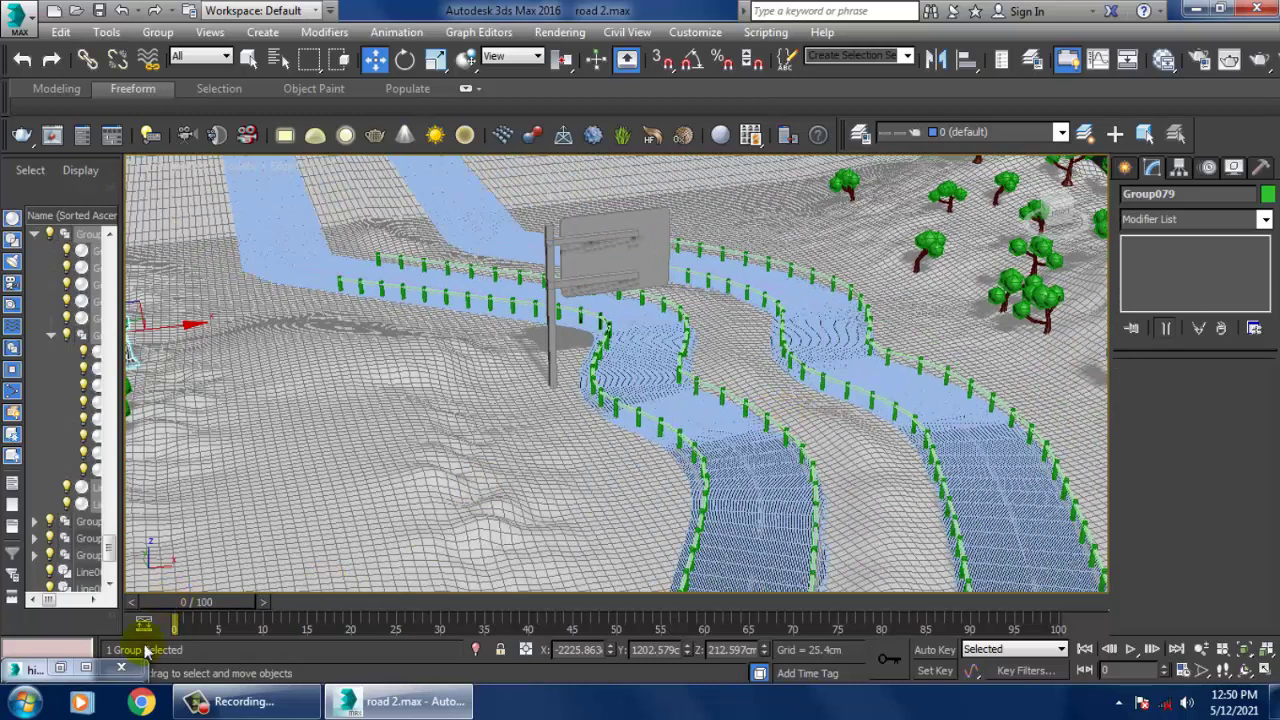
click(62, 669)
scroll(217, 491, up, 1)
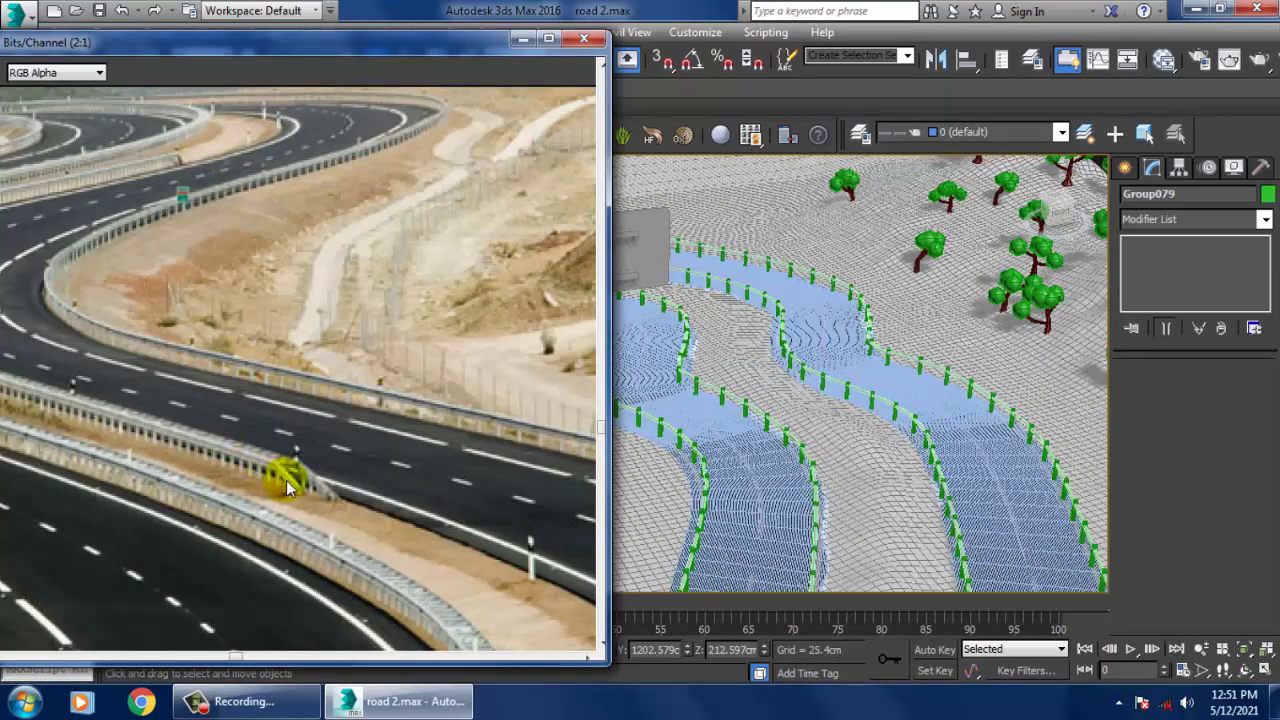
- Create a box about 20 cm long, 32 cm wide and 116 cm high on the terrain beside the curved road
click(1124, 168)
click(522, 40)
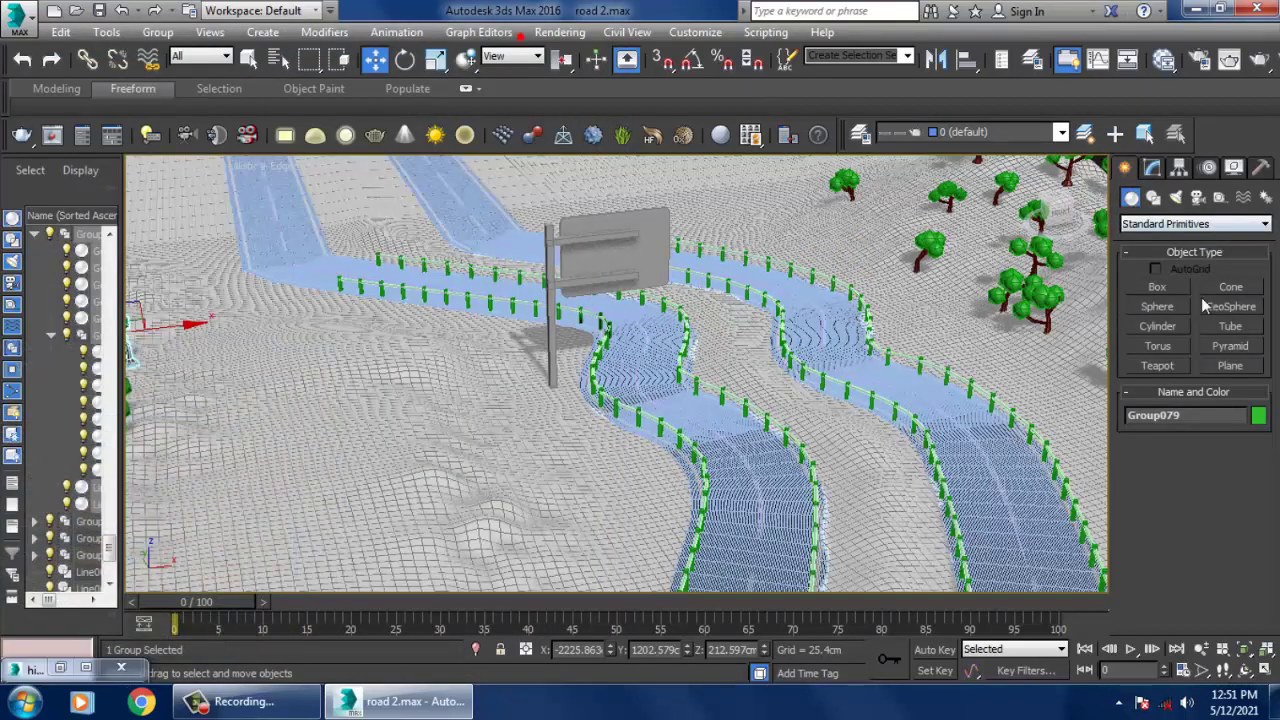
click(1160, 287)
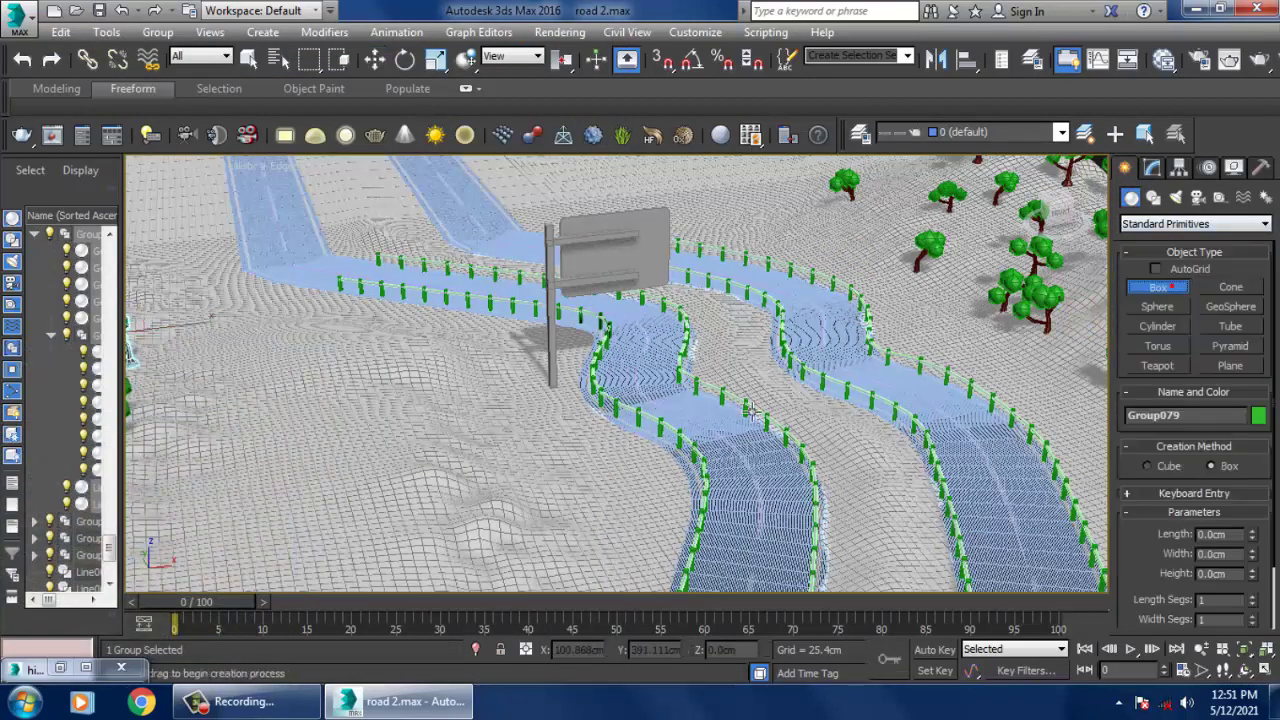
scroll(670, 485, up, 8)
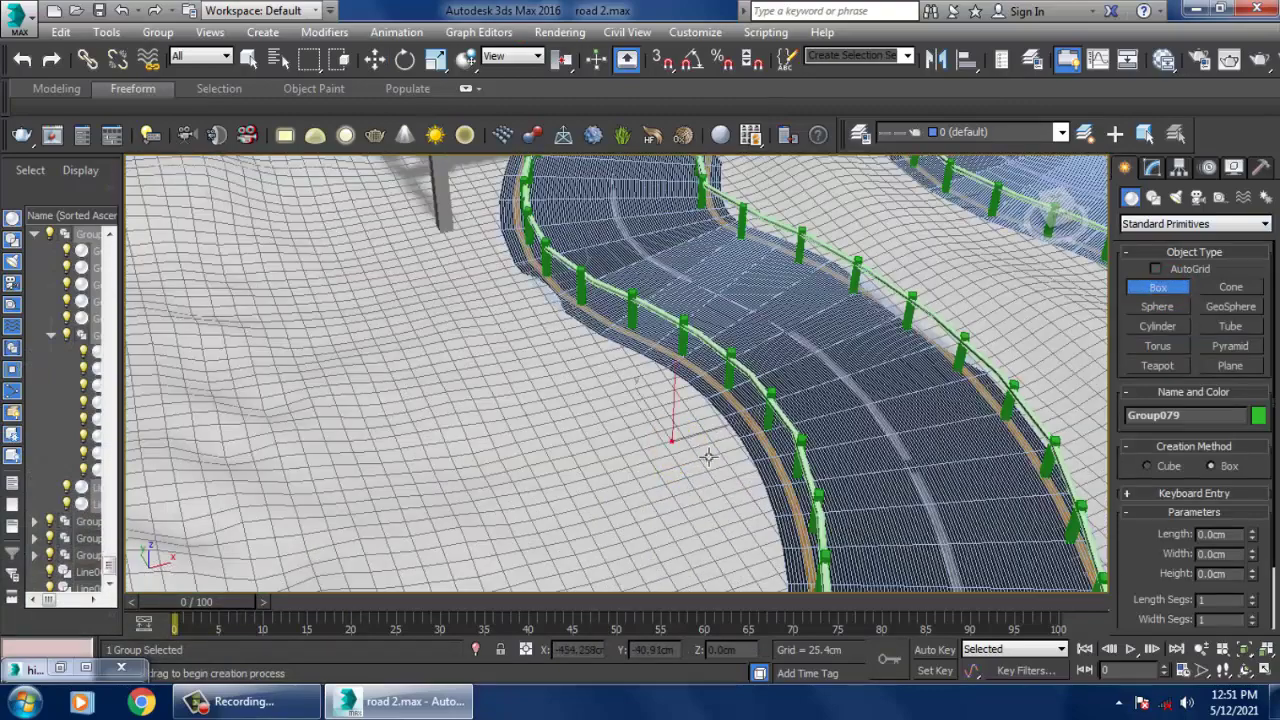
drag(672, 441, 694, 448)
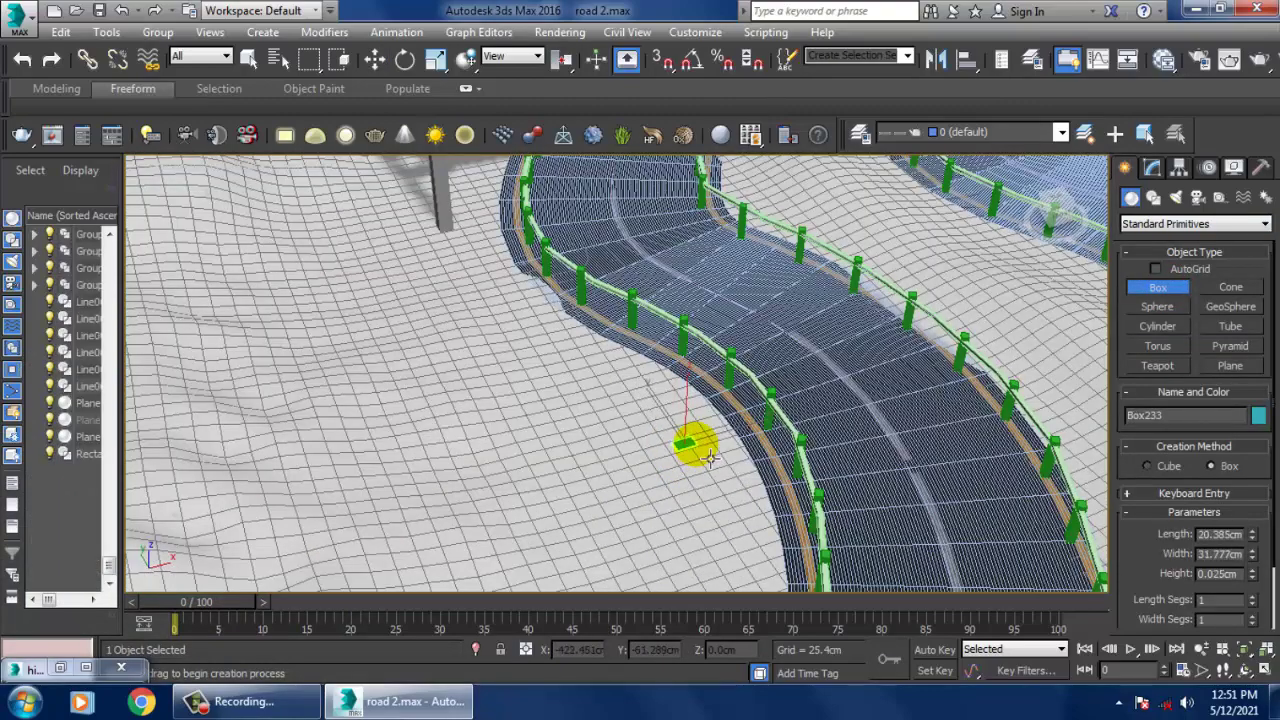
key(w)
mouse_move(693, 384)
alt+middle_down()
mouse_move(687, 360)
mouse_move(692, 376)
alt+middle_up()
- Scale the box into a slimmer post: about 57% in X, slightly narrower in Y, and about 114% in height
key(r)
alt+middle_drag(720, 455, 722, 490)
scroll(722, 490, up, 3)
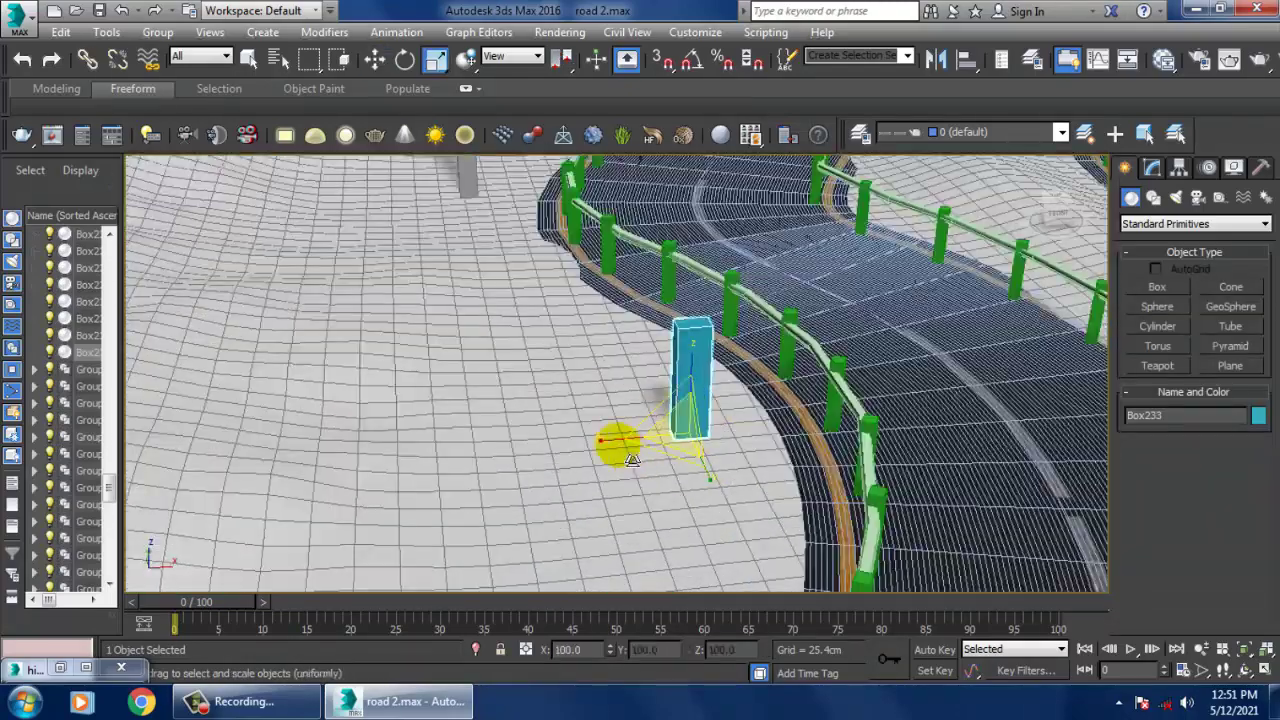
drag(609, 442, 668, 450)
alt+middle_drag(688, 402, 738, 420)
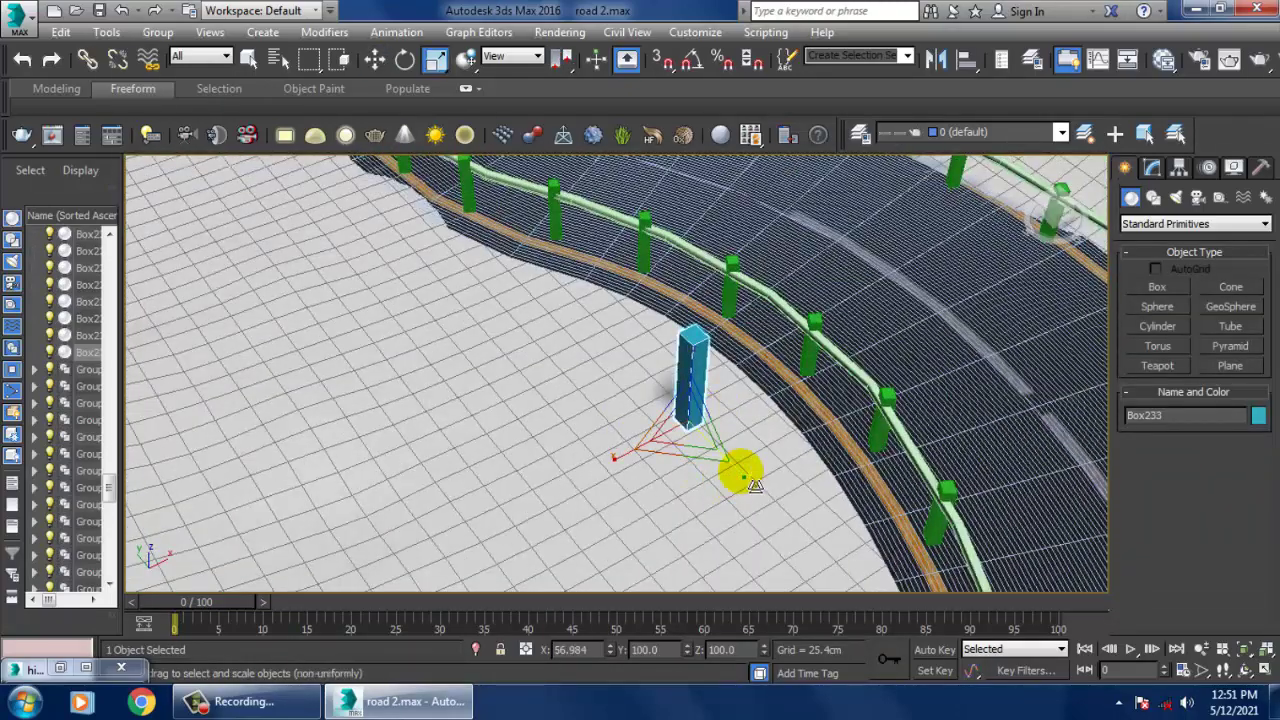
drag(748, 480, 732, 465)
alt+middle_drag(732, 465, 730, 430)
drag(691, 355, 724, 354)
alt+middle_drag(734, 354, 650, 440)
- Copy the post about 60 cm along X towards the road
key(w)
key(alt+w)
middle_click(445, 258)
key(z)
key(alt+w)
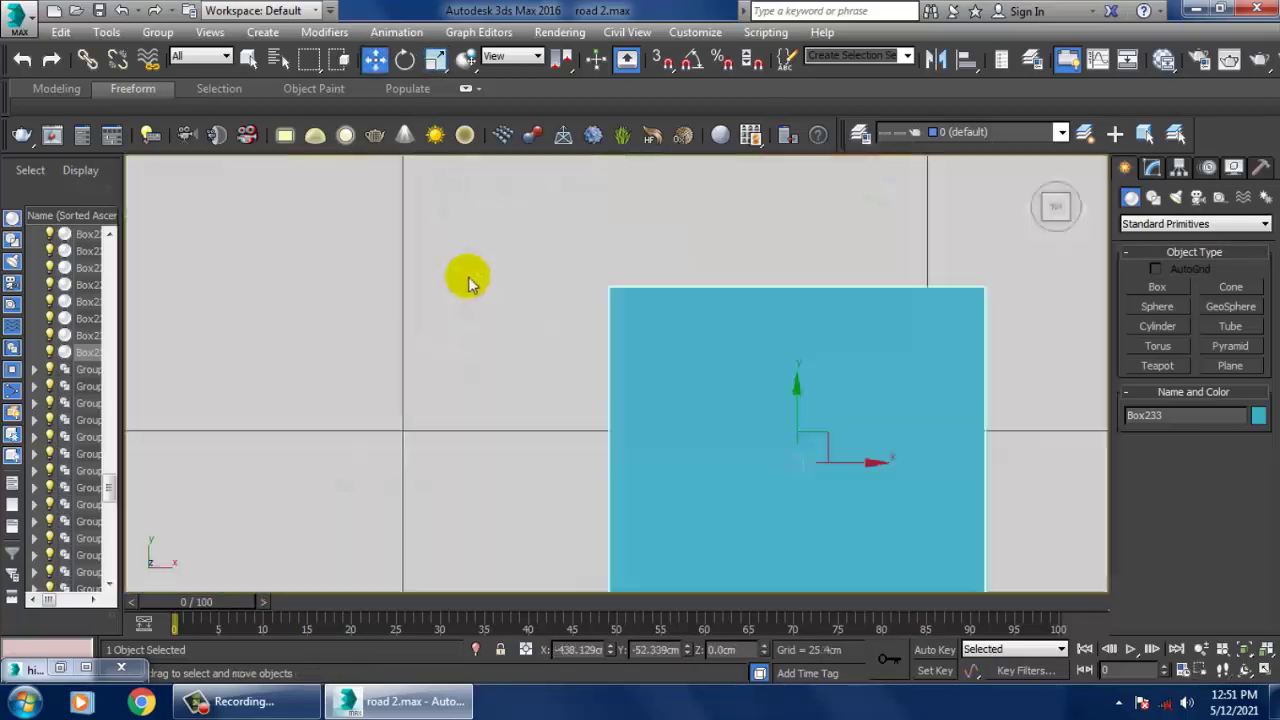
scroll(480, 285, down, 3)
scroll(666, 320, down, 5)
middle_drag(683, 360, 699, 368)
mouse_move(730, 374)
shift+mouse_down()
mouse_move(1051, 369)
mouse_move(800, 390)
mouse_move(851, 366)
shift+mouse_up()
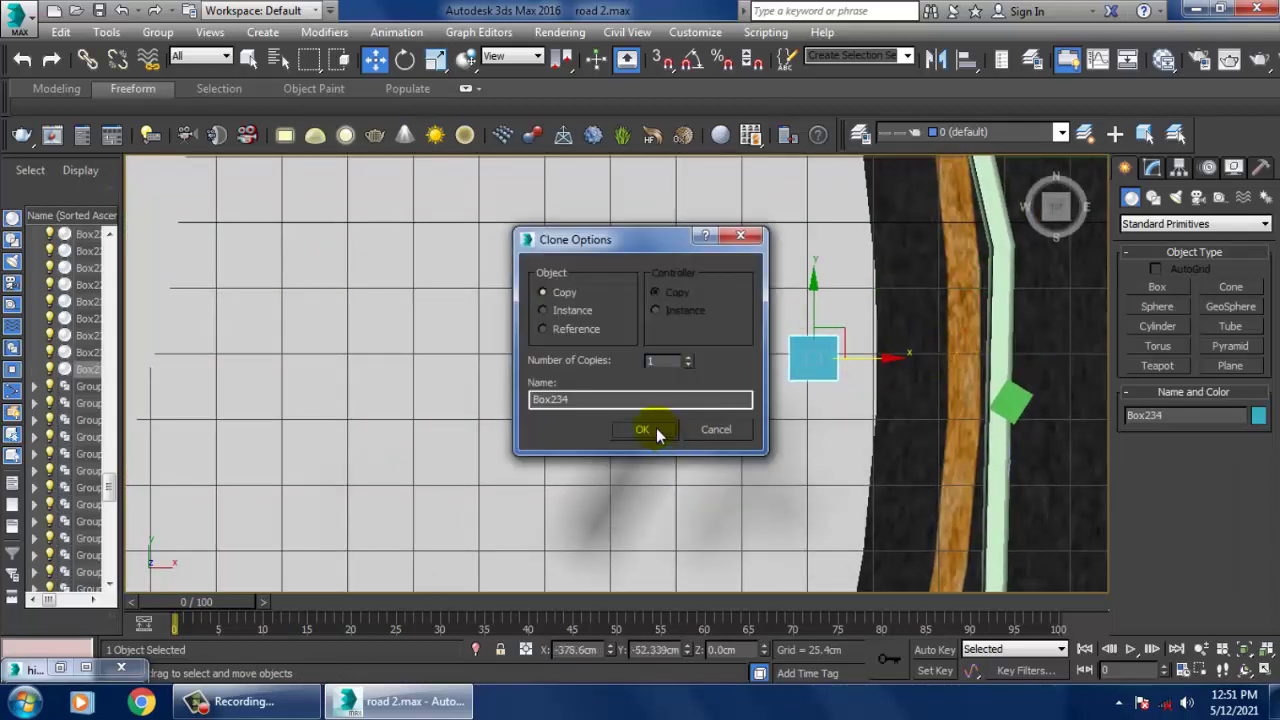
click(656, 428)
key(alt+w)
middle_click(762, 434)
key(z)
key(alt+w)
alt+middle_drag(794, 437, 771, 329)
scroll(762, 329, down, 5)
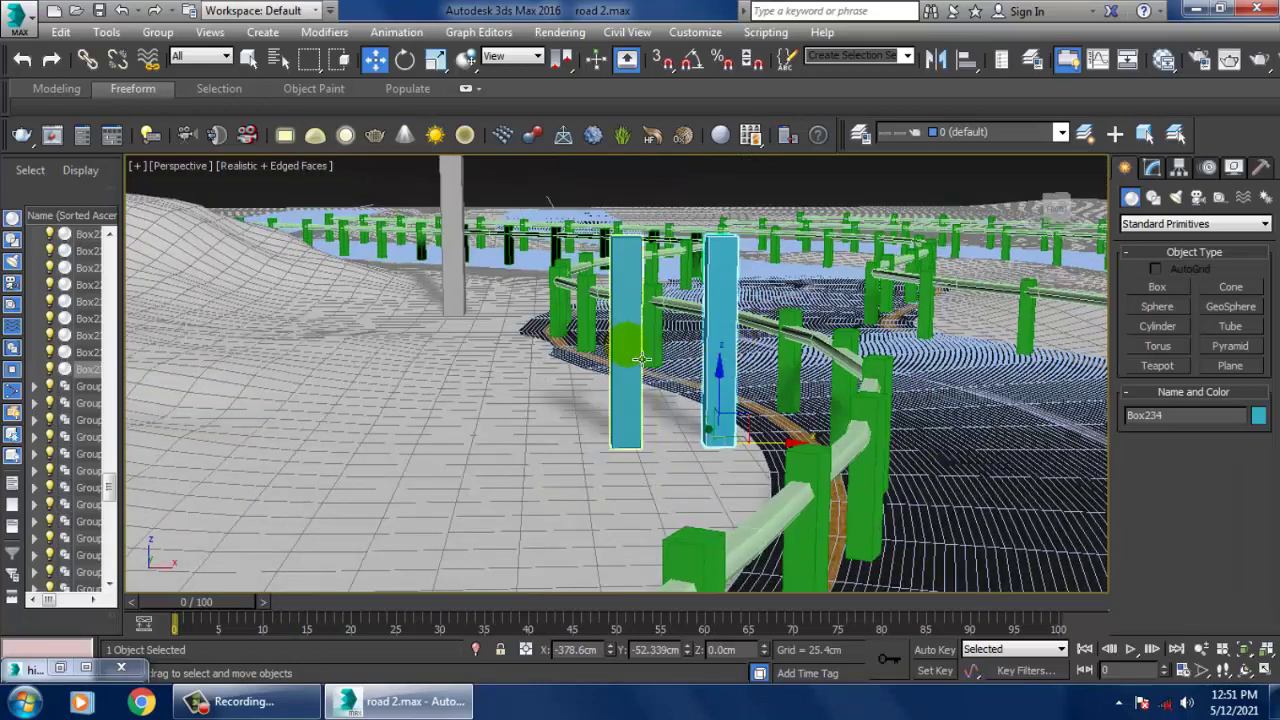
- Thin the original post to about 27% in X and 46% in Y, and delete its thicker copy
click(632, 357)
key(r)
drag(570, 457, 630, 457)
alt+middle_drag(683, 423, 712, 466)
drag(684, 469, 669, 494)
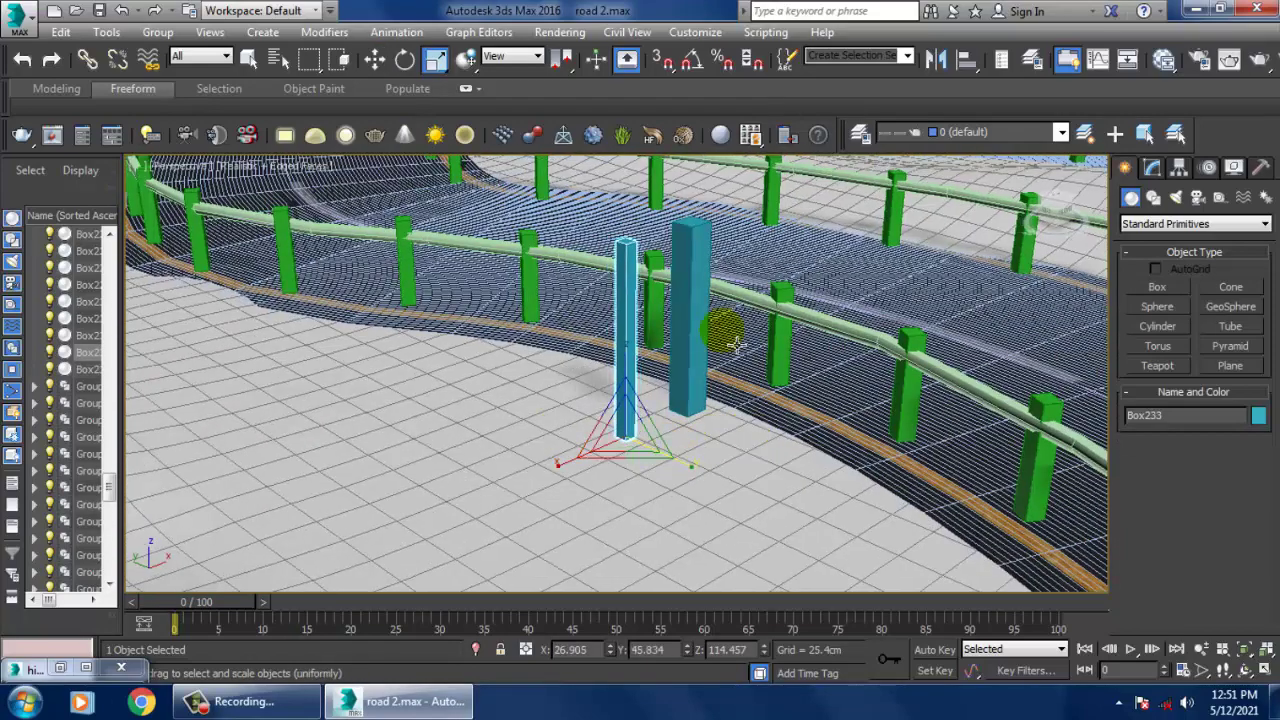
click(692, 326)
key(Delete)
- Convert the post to an Editable Poly and connect its vertical edges with one segment at mid-height
click(624, 318)
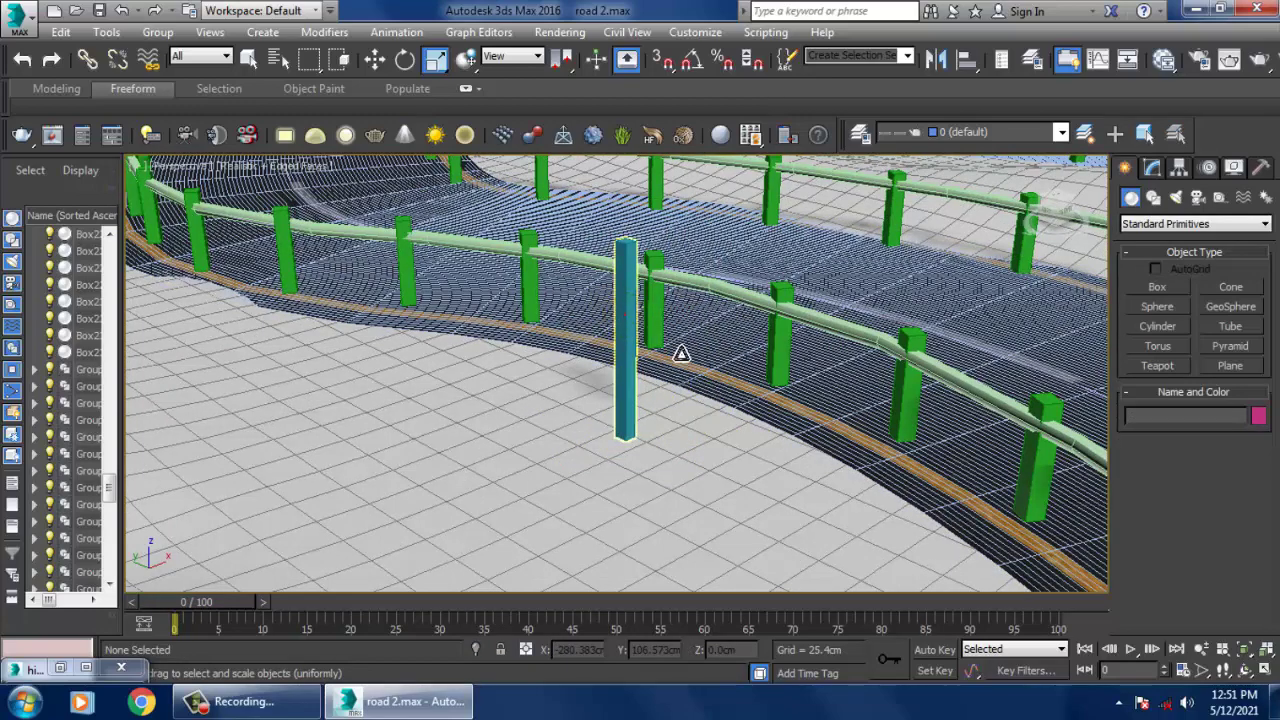
mouse_move(680, 357)
alt+middle_down()
mouse_move(641, 369)
mouse_move(663, 340)
alt+middle_up()
key(w)
click(1152, 172)
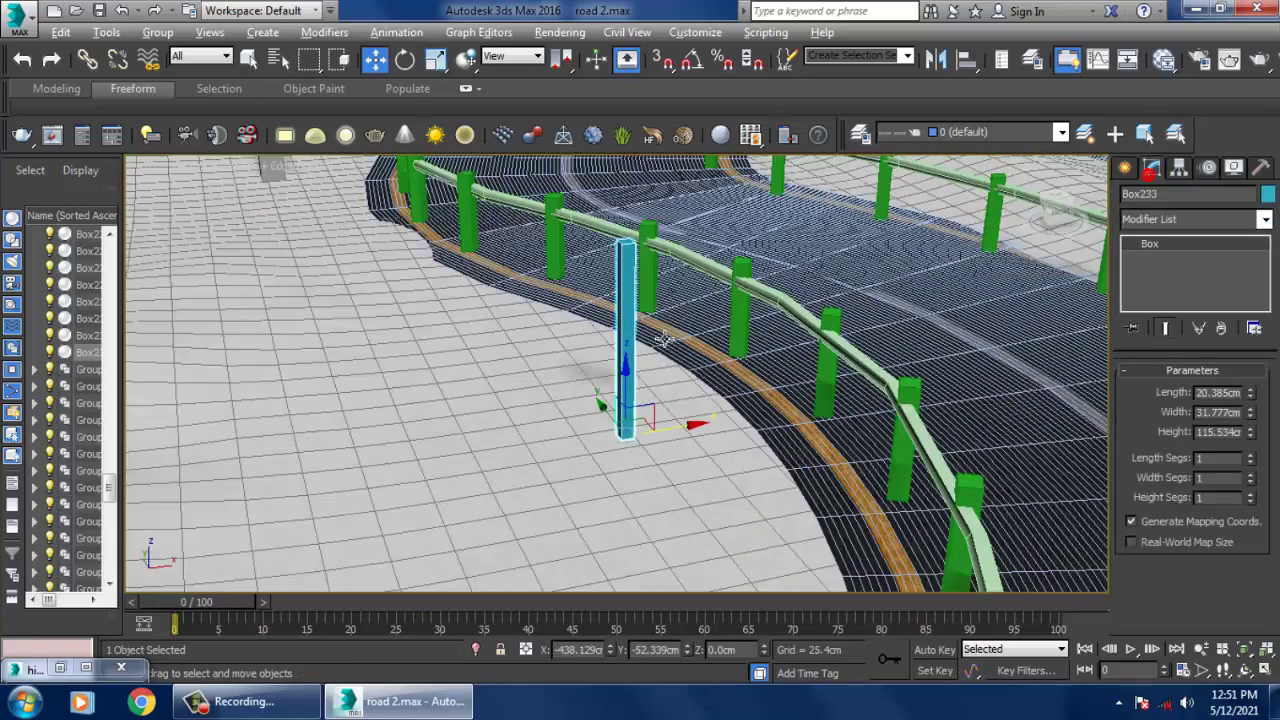
right_click(620, 271)
mouse_move(710, 462)
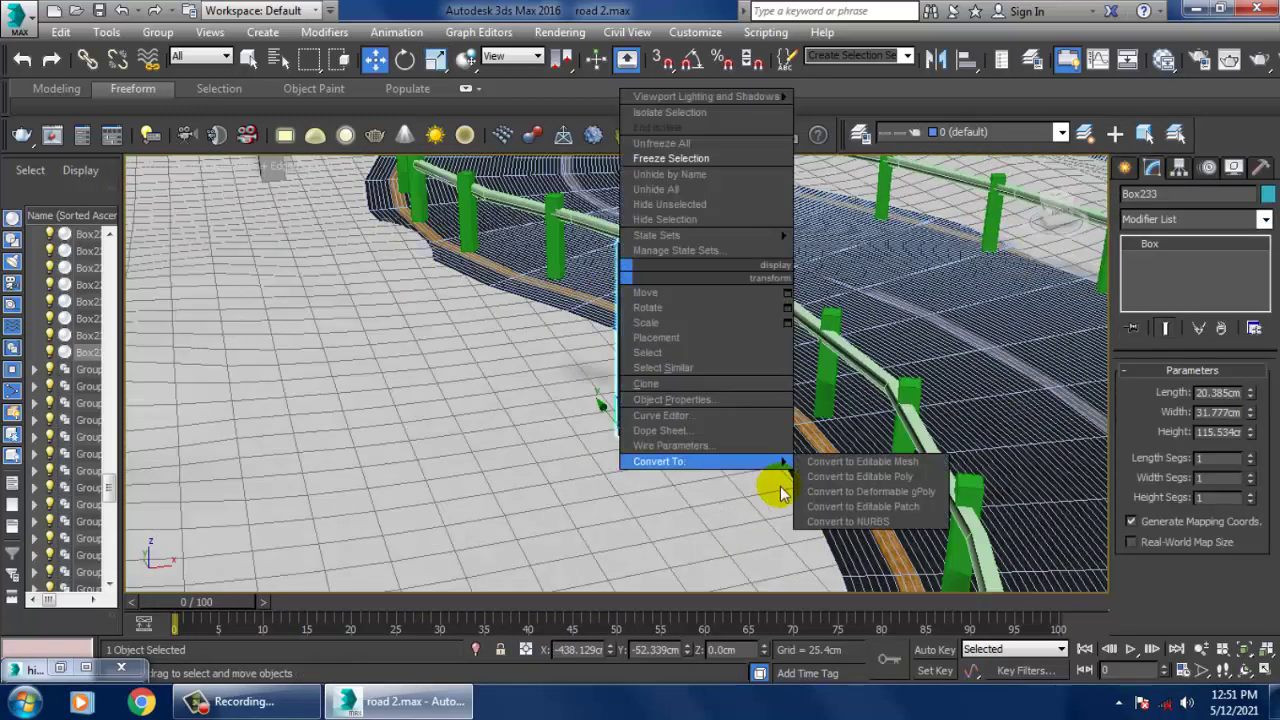
click(901, 477)
click(1168, 392)
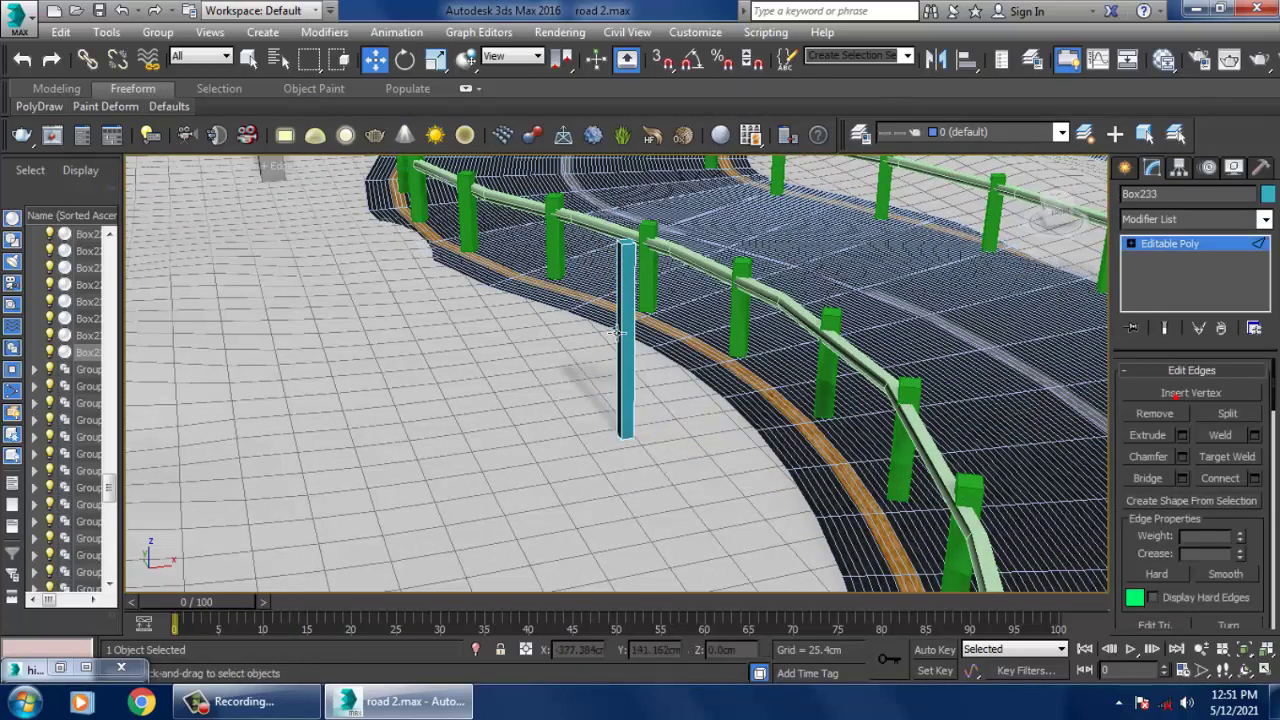
click(1255, 479)
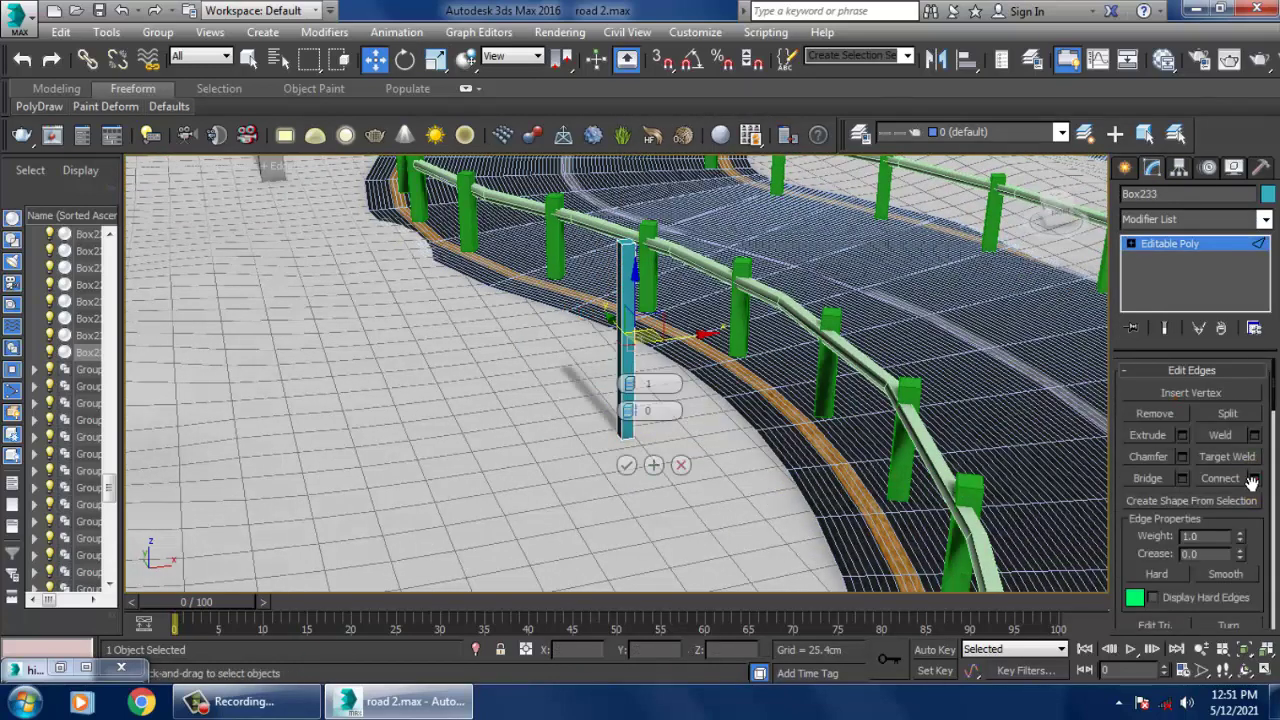
click(638, 458)
alt+middle_drag(638, 463, 845, 412)
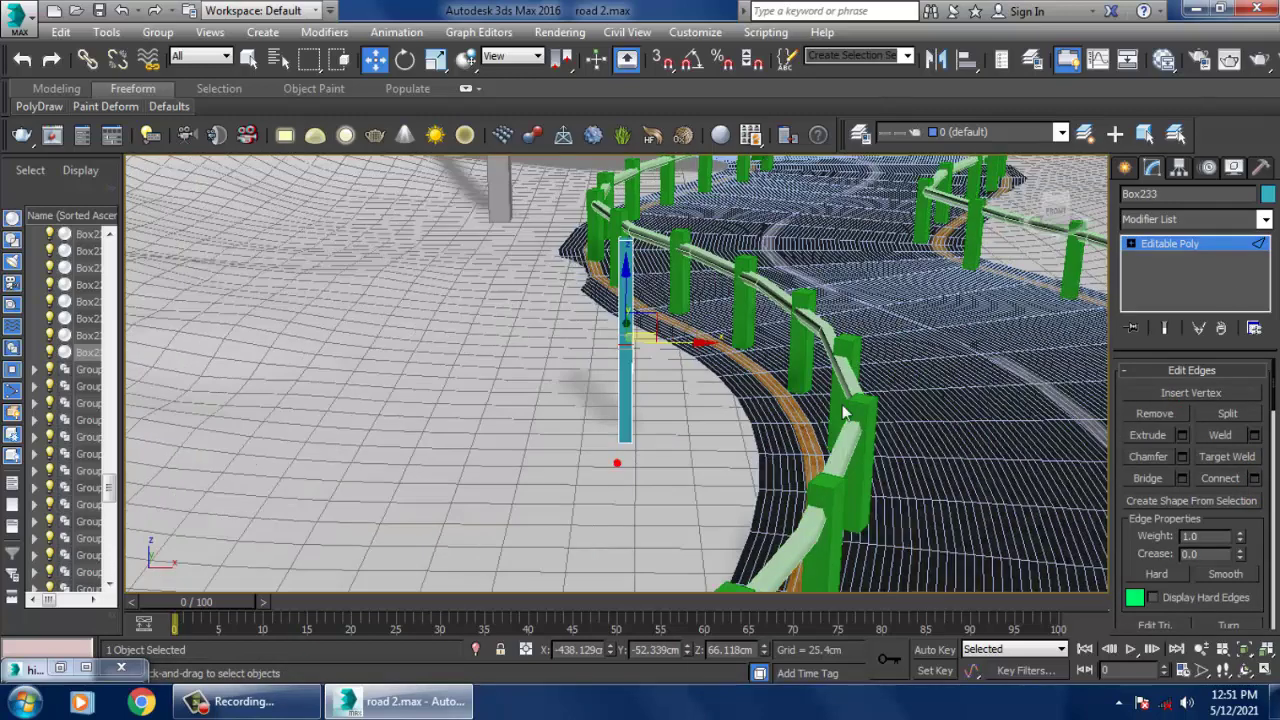
- Copy the whole post about 74 cm along X and attach the original post to the copy
click(1151, 247)
shift+drag(686, 450, 802, 449)
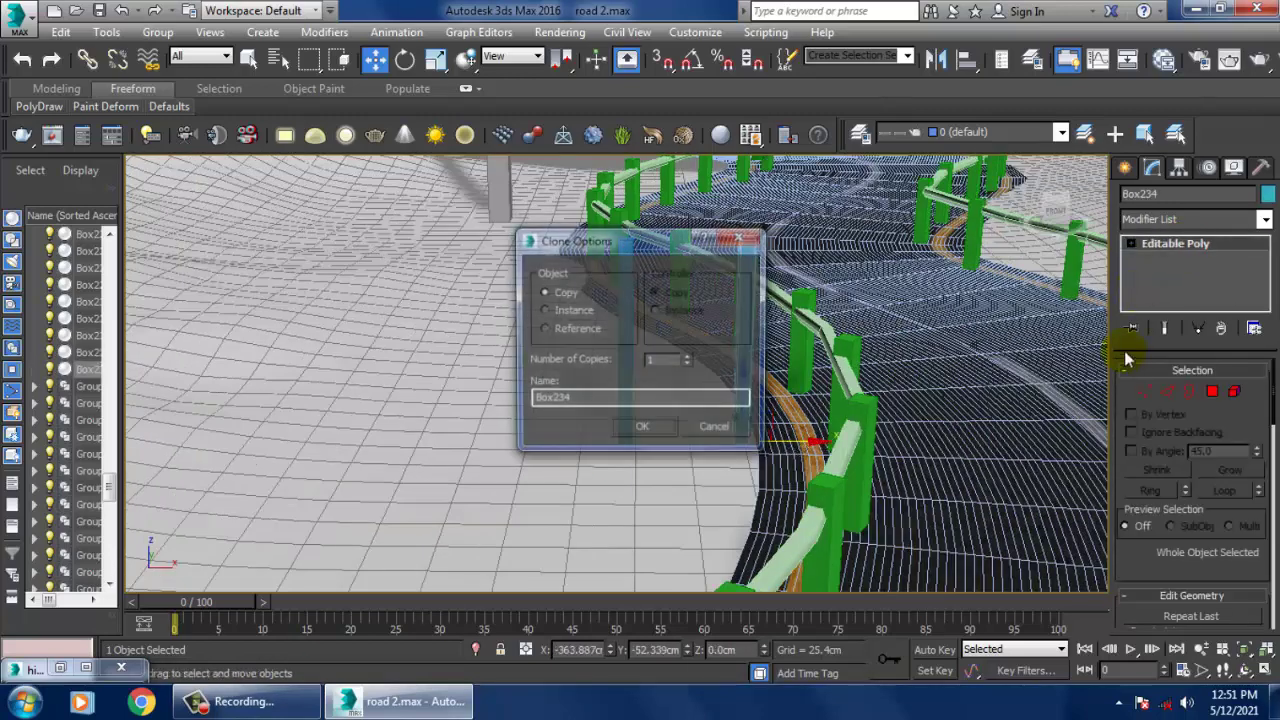
click(643, 431)
scroll(1171, 557, down, 5)
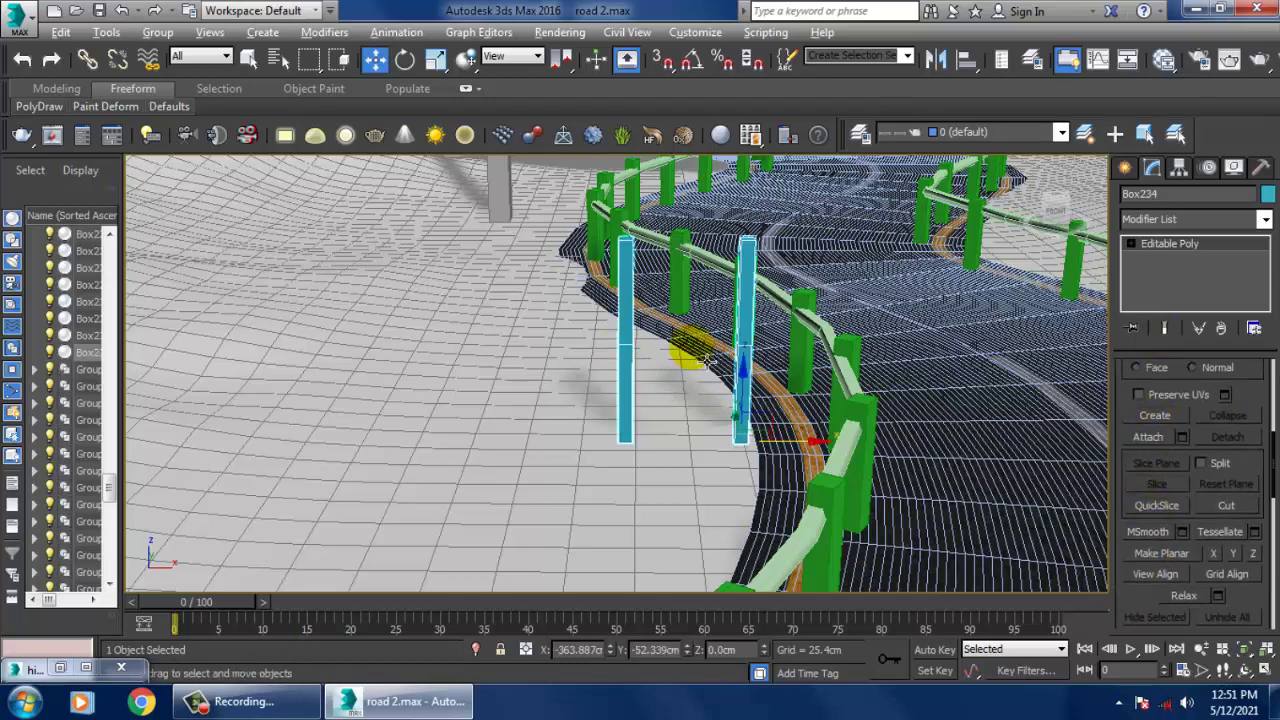
- Bridge the facing upper inner polygons of the two posts to form a sign panel between them
key(4)
alt+middle_drag(707, 359, 731, 275)
click(636, 284)
click(724, 265)
click(1147, 457)
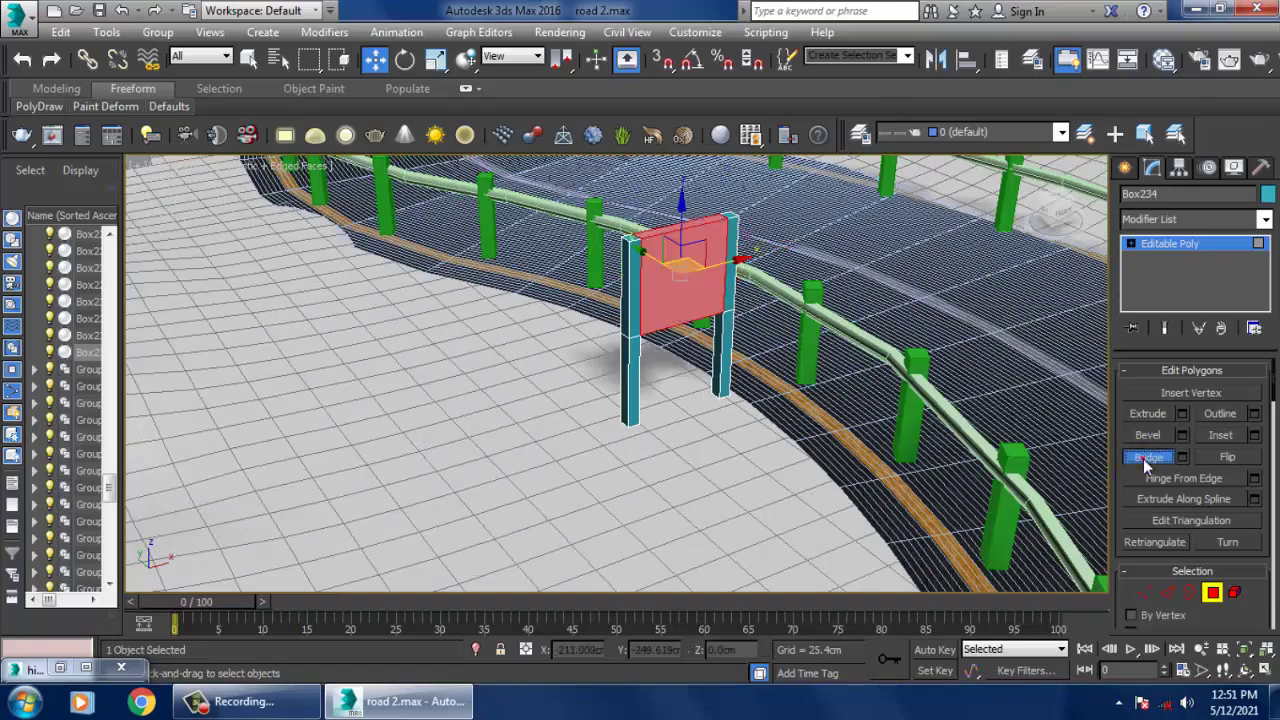
scroll(750, 345, down, 3)
alt+middle_drag(750, 345, 840, 323)
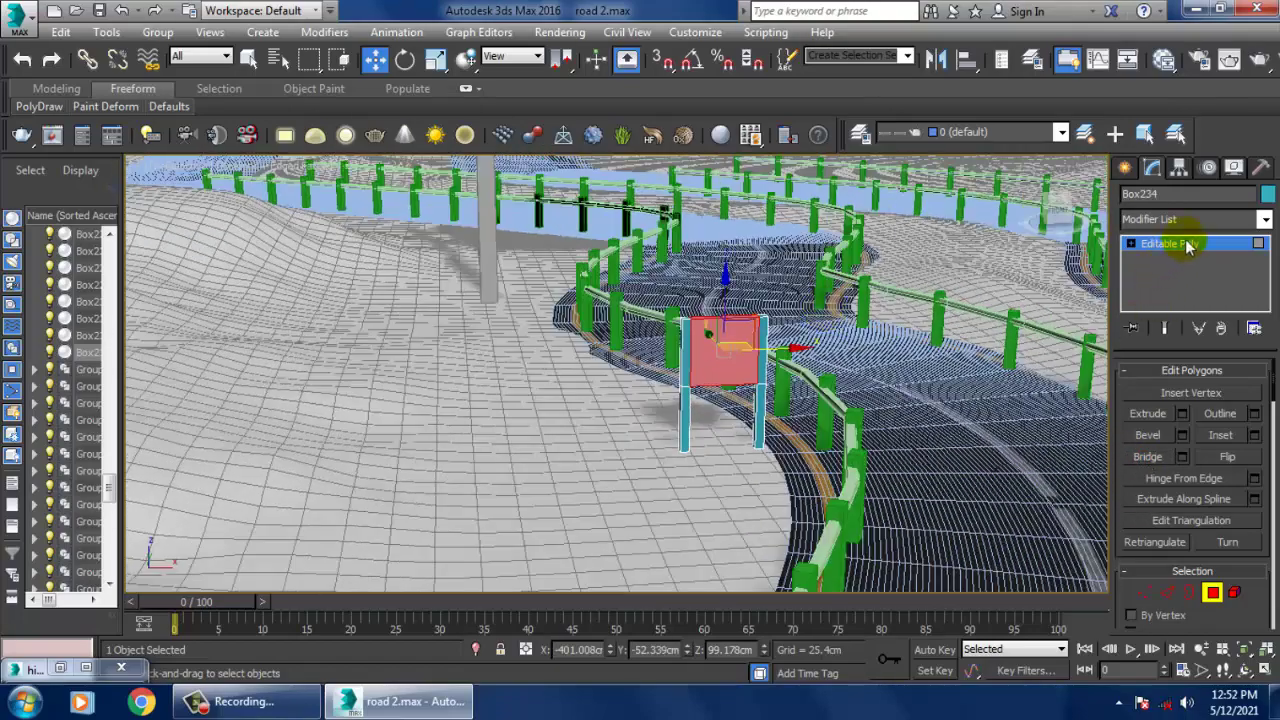
- Scale up the whole two-post sign uniformly
click(1188, 247)
scroll(740, 350, down, 4)
alt+middle_drag(740, 350, 786, 386)
scroll(786, 386, up, 3)
key(r)
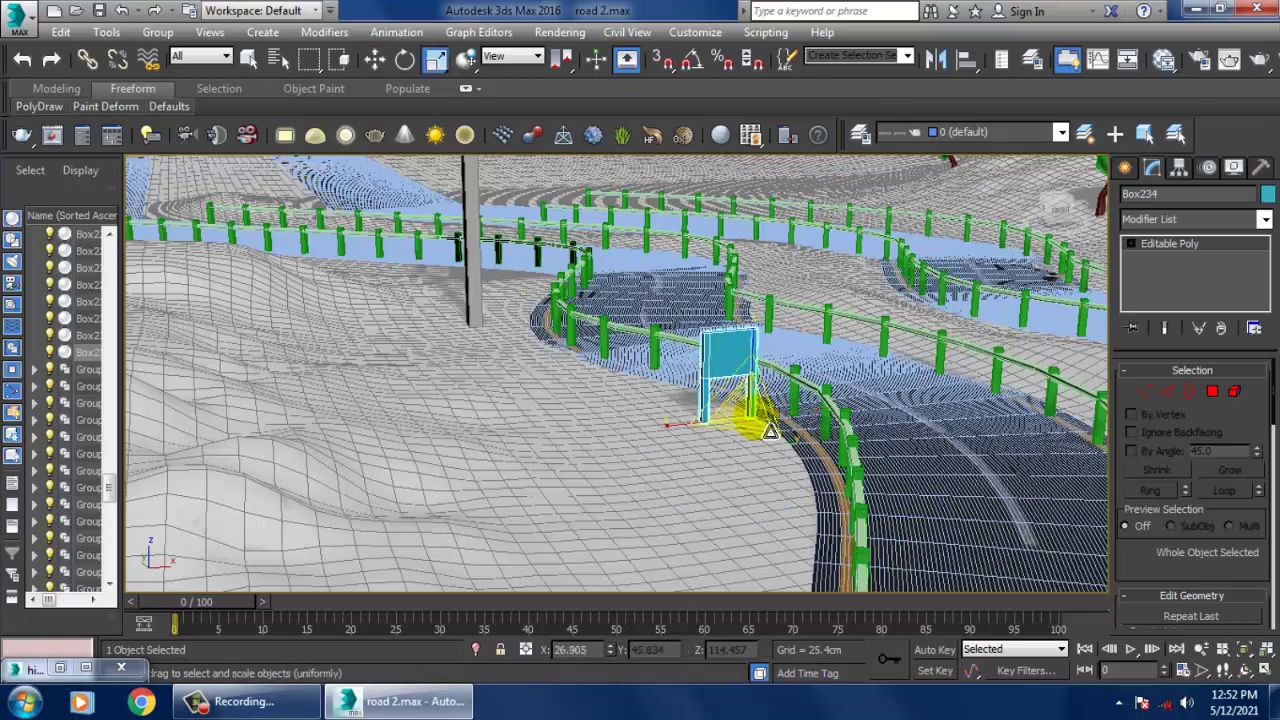
drag(746, 413, 708, 345)
- Move the sign about 41 cm along X away from the road and lower it about 17 cm into the terrain
key(w)
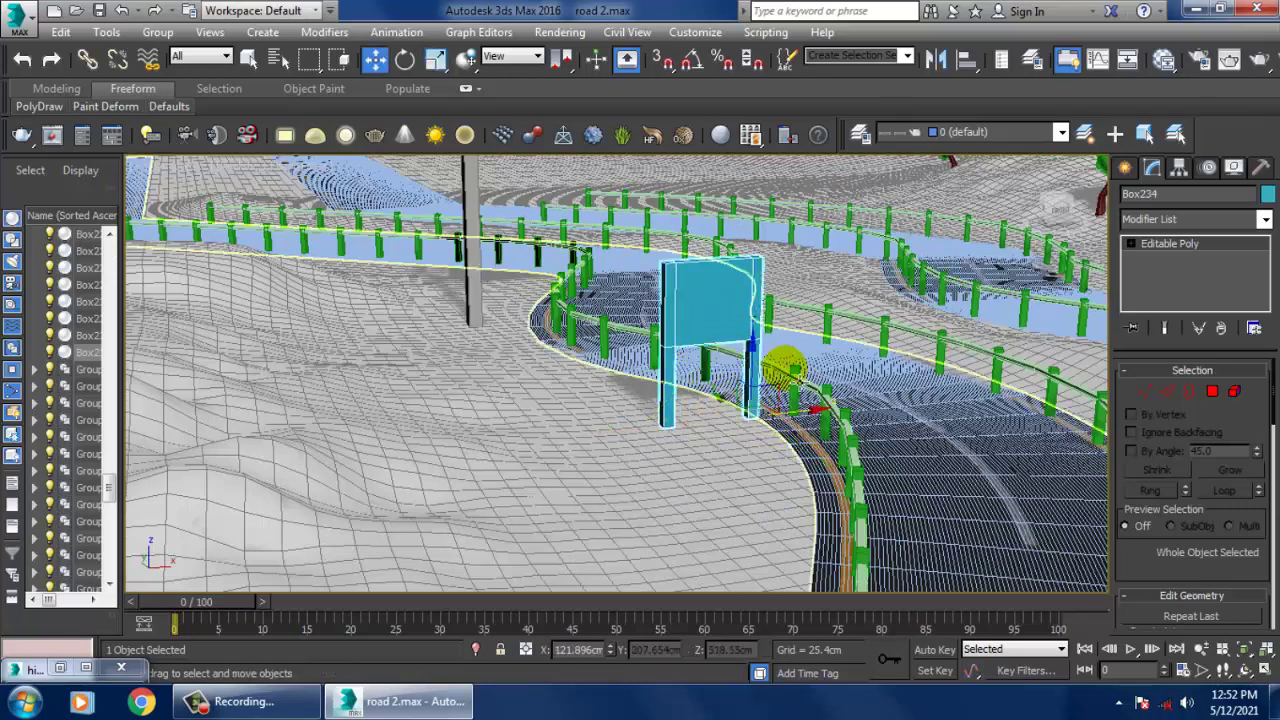
drag(812, 416, 785, 414)
scroll(785, 414, down, 4)
alt+middle_drag(785, 414, 749, 408)
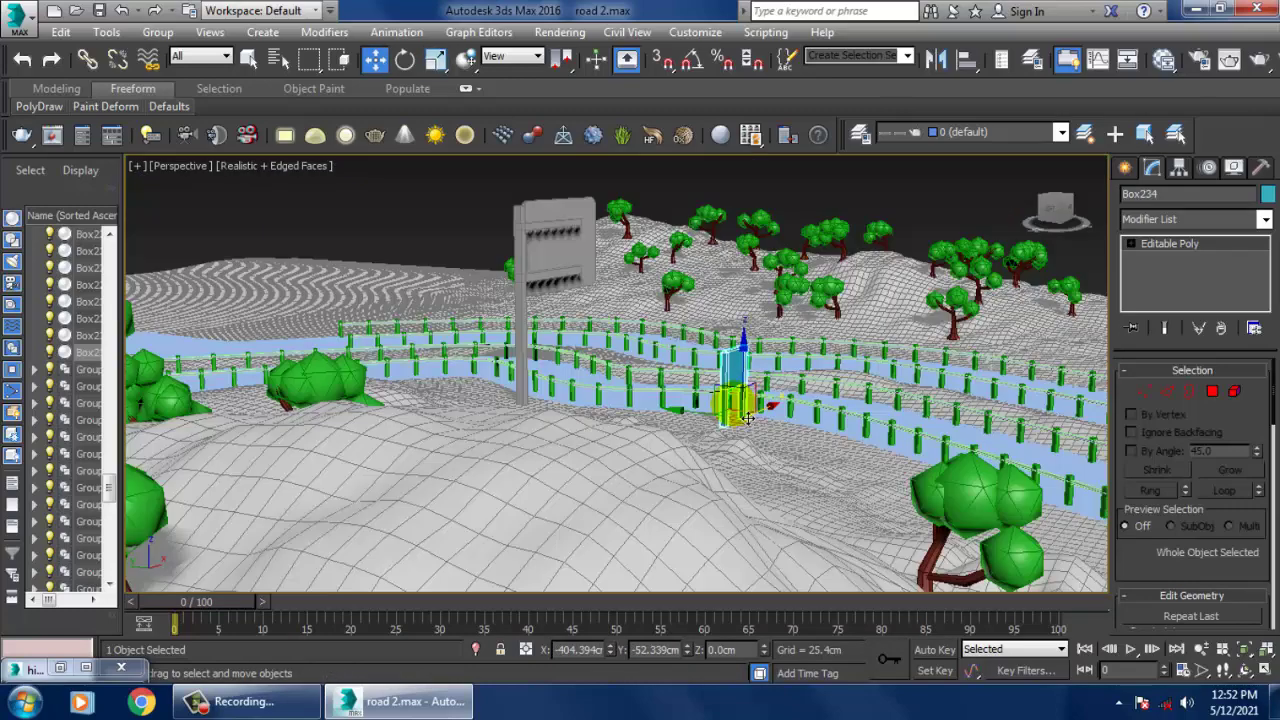
scroll(749, 410, up, 4)
drag(766, 396, 781, 408)
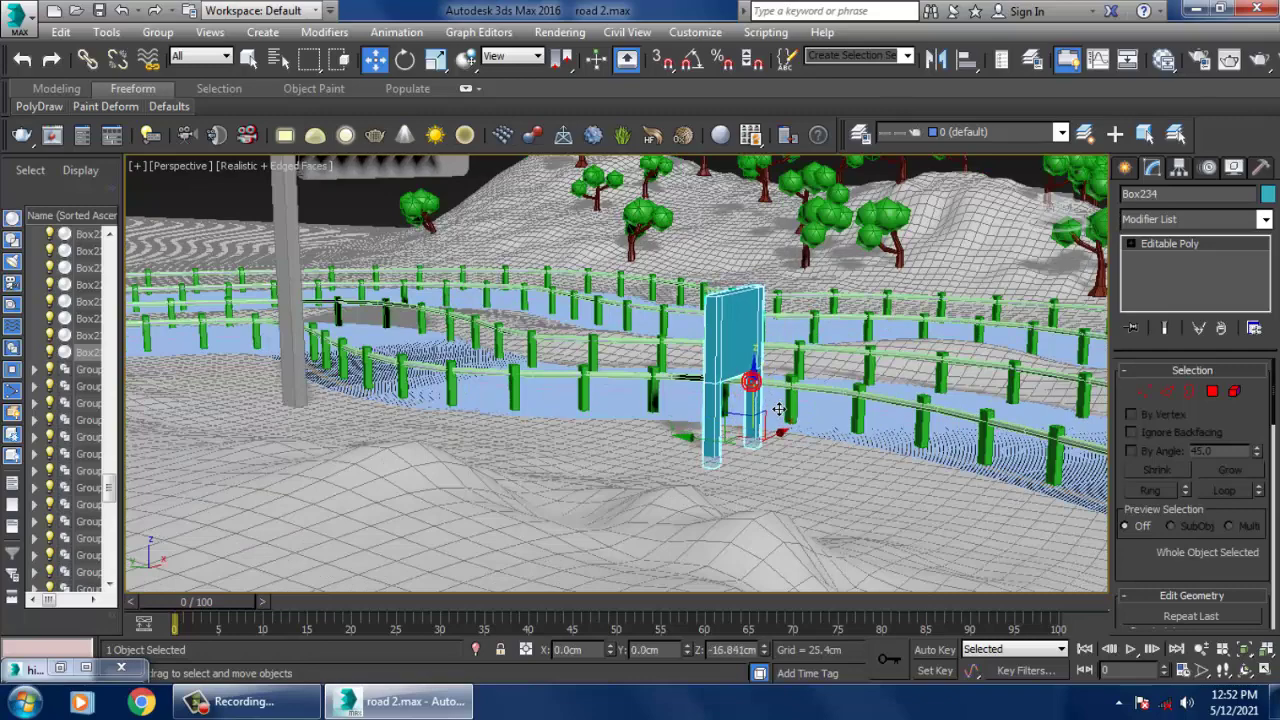
scroll(779, 409, down, 4)
- Examine the roadside areas of the highway reference image and compare them with the modelled scene
alt+middle_drag(779, 409, 474, 563)
click(62, 668)
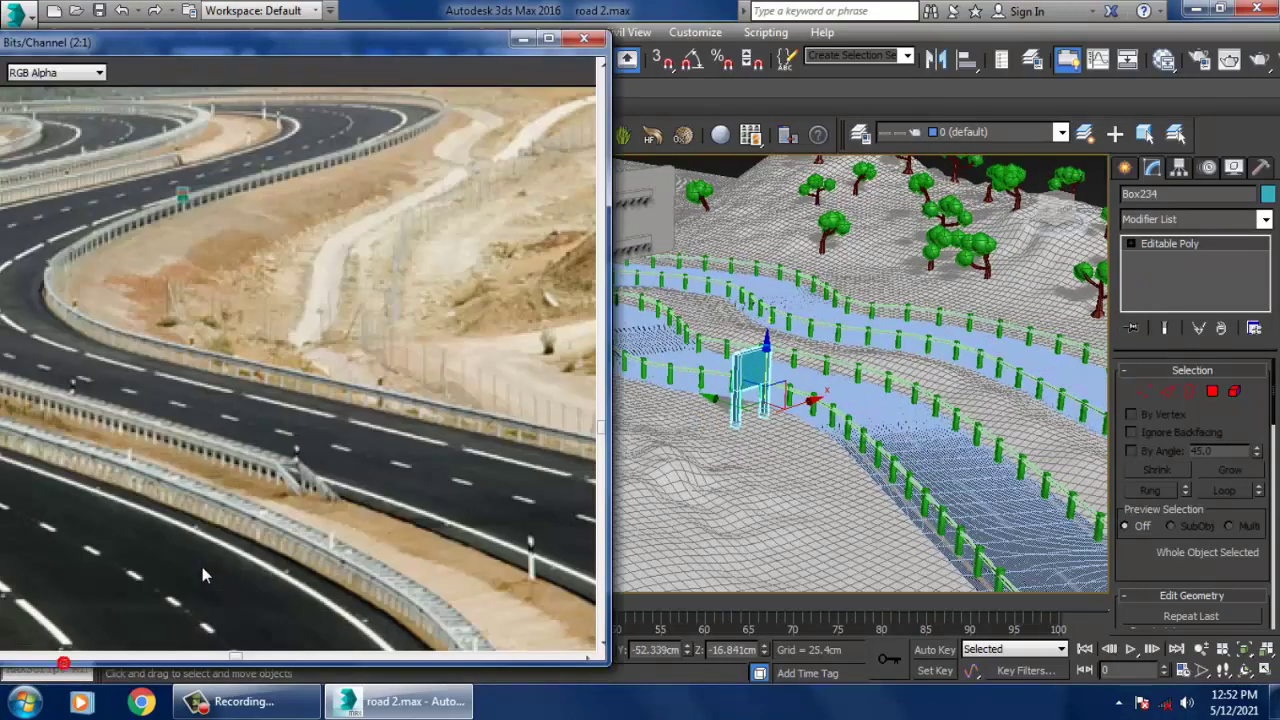
middle_drag(496, 371, 250, 306)
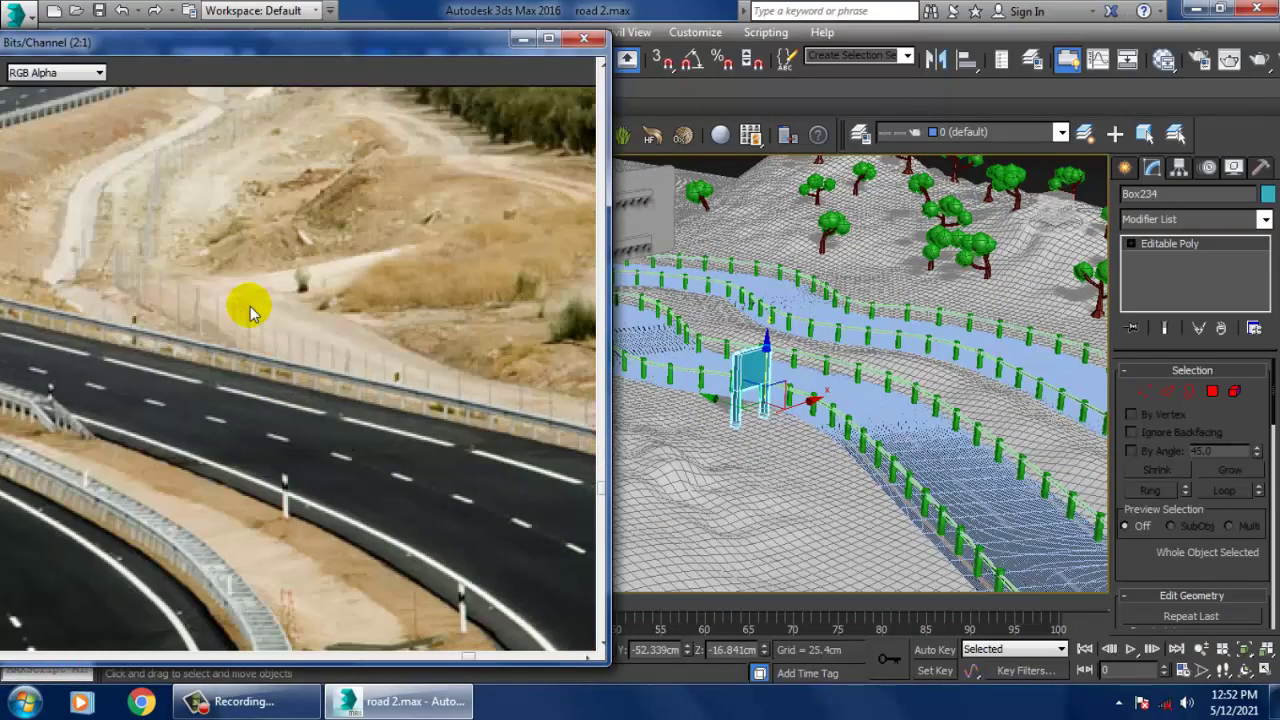
middle_drag(465, 576, 429, 543)
middle_drag(69, 324, 326, 472)
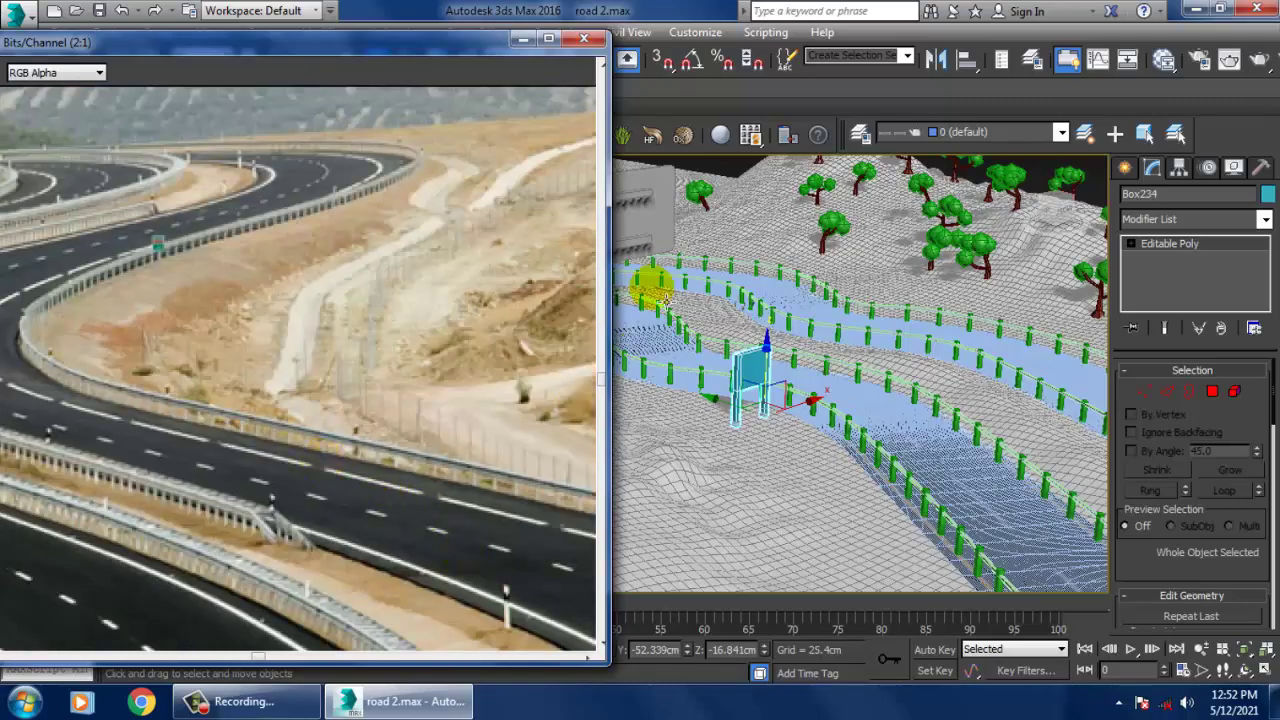
click(526, 42)
scroll(731, 363, down, 6)
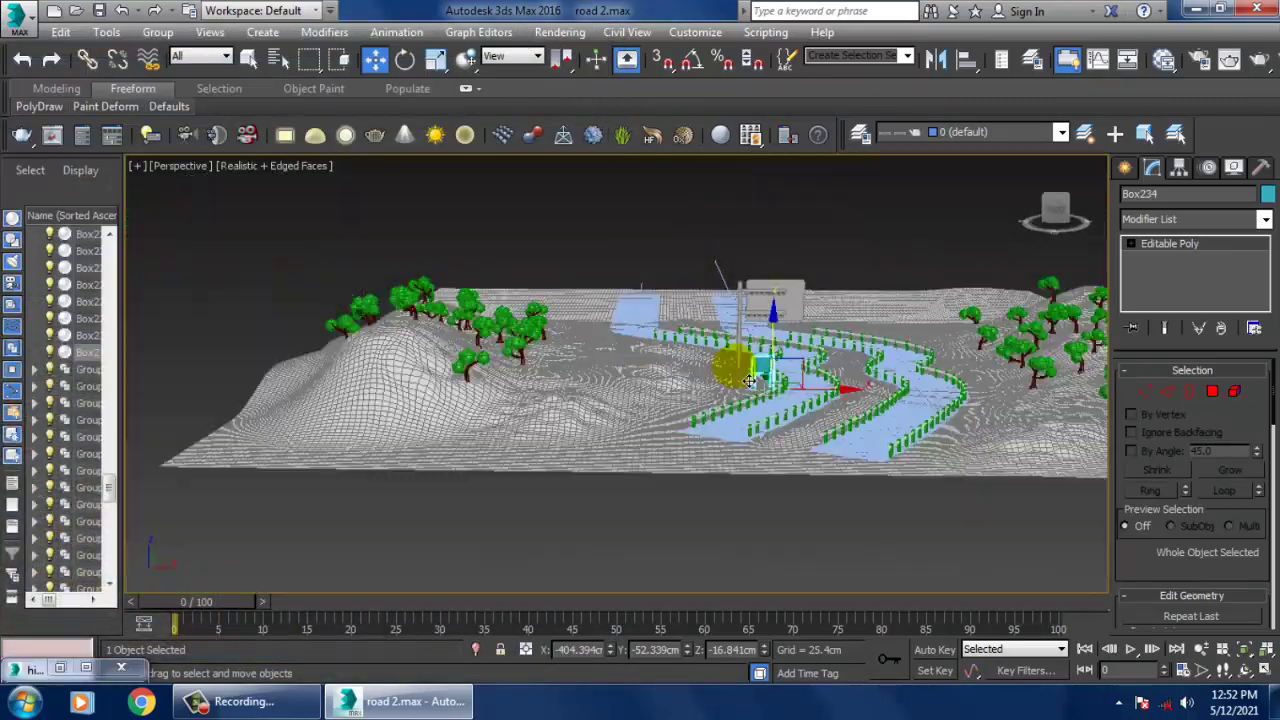
alt+middle_drag(731, 363, 908, 516)
- Select the large billboard's panel and pole and mirror them across the Y axis as a copy
scroll(769, 357, up, 5)
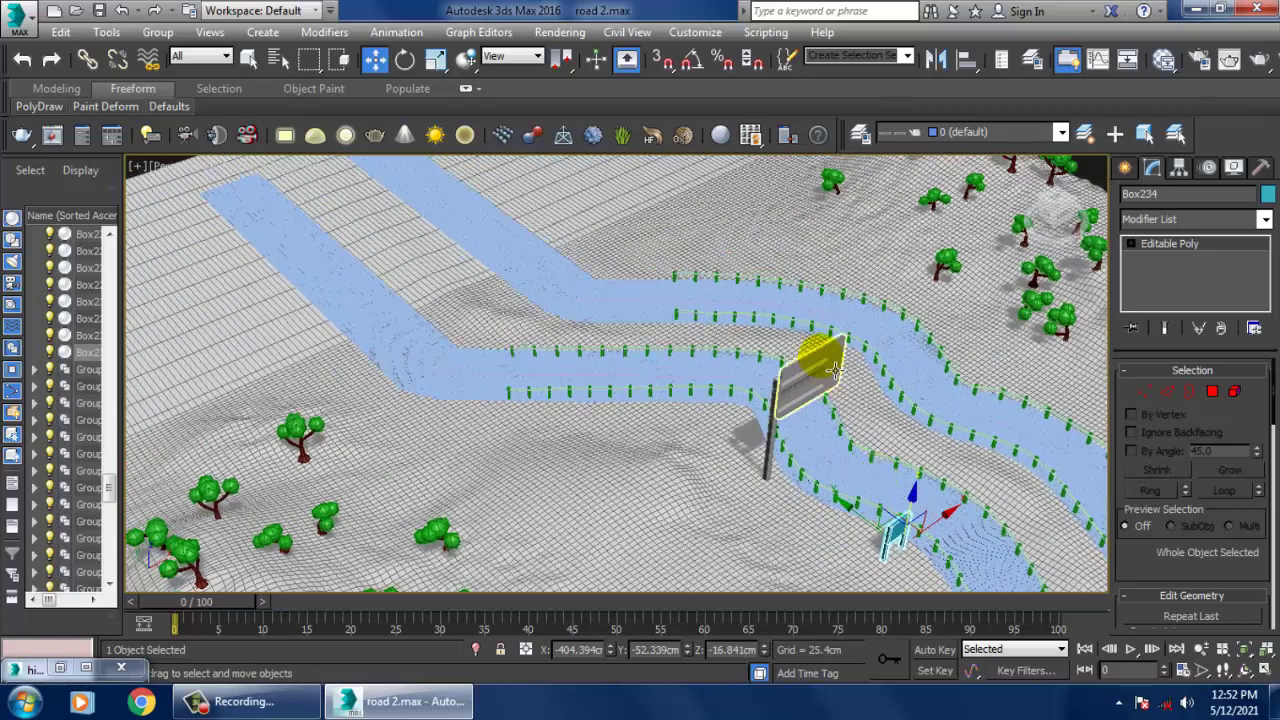
click(820, 358)
ctrl+click(812, 407)
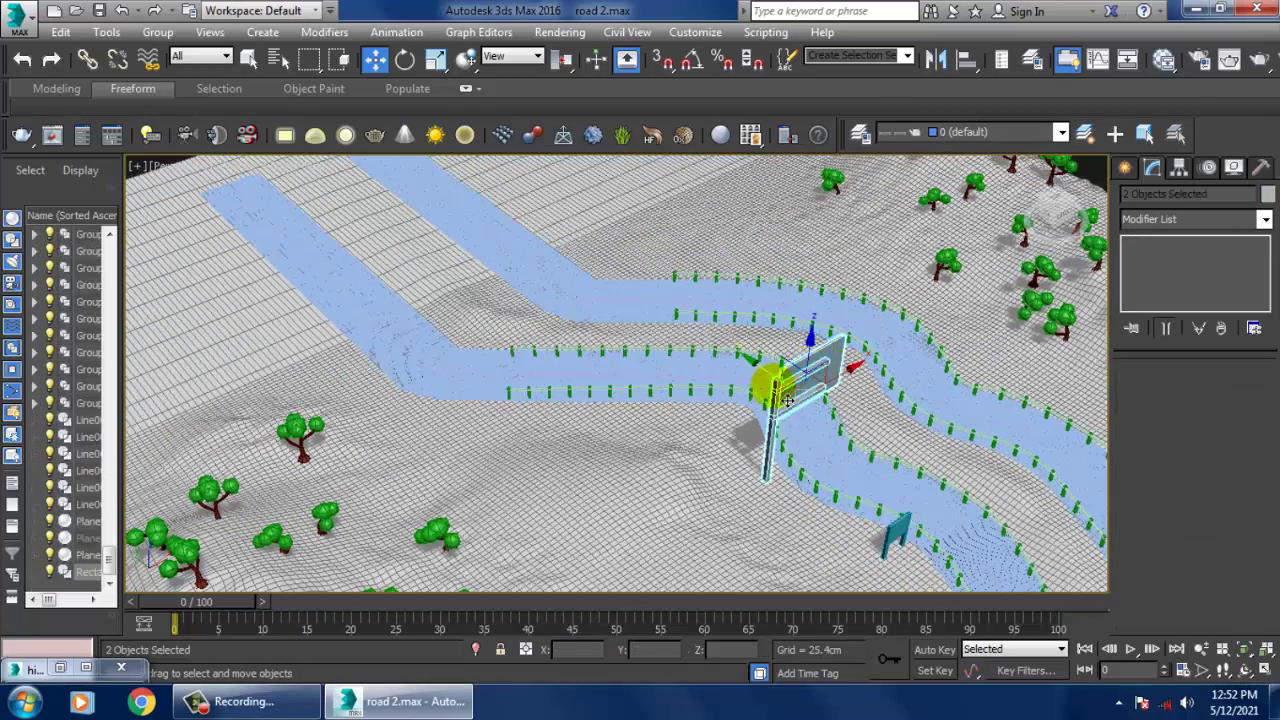
click(934, 60)
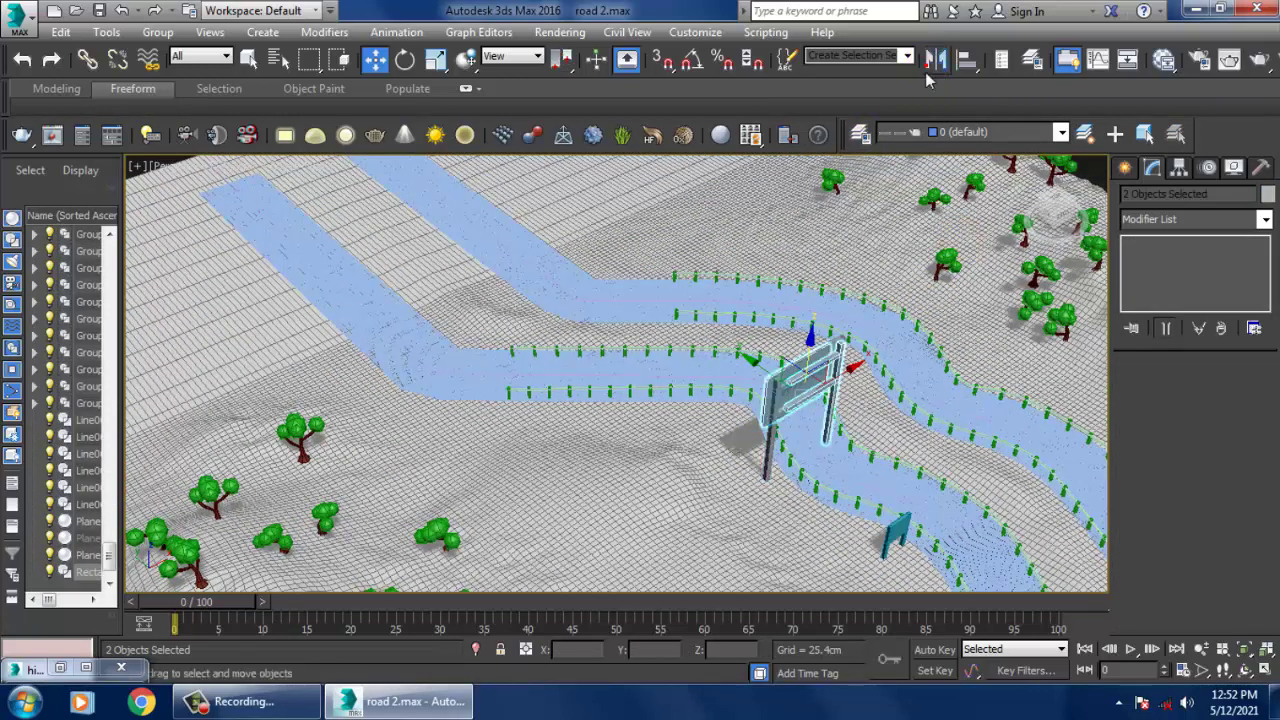
click(606, 275)
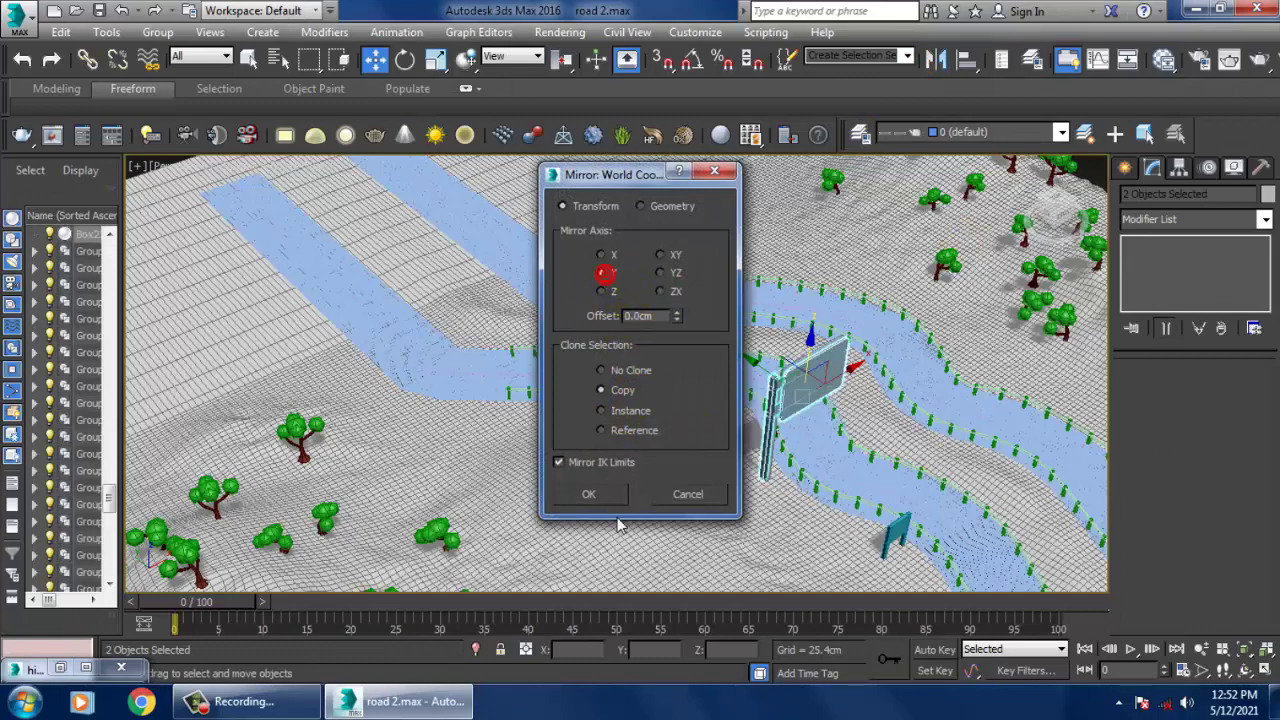
click(611, 497)
- Move the mirrored billboard about 1535 cm back along Y and shift it along X beside the far carriageway
drag(760, 370, 560, 243)
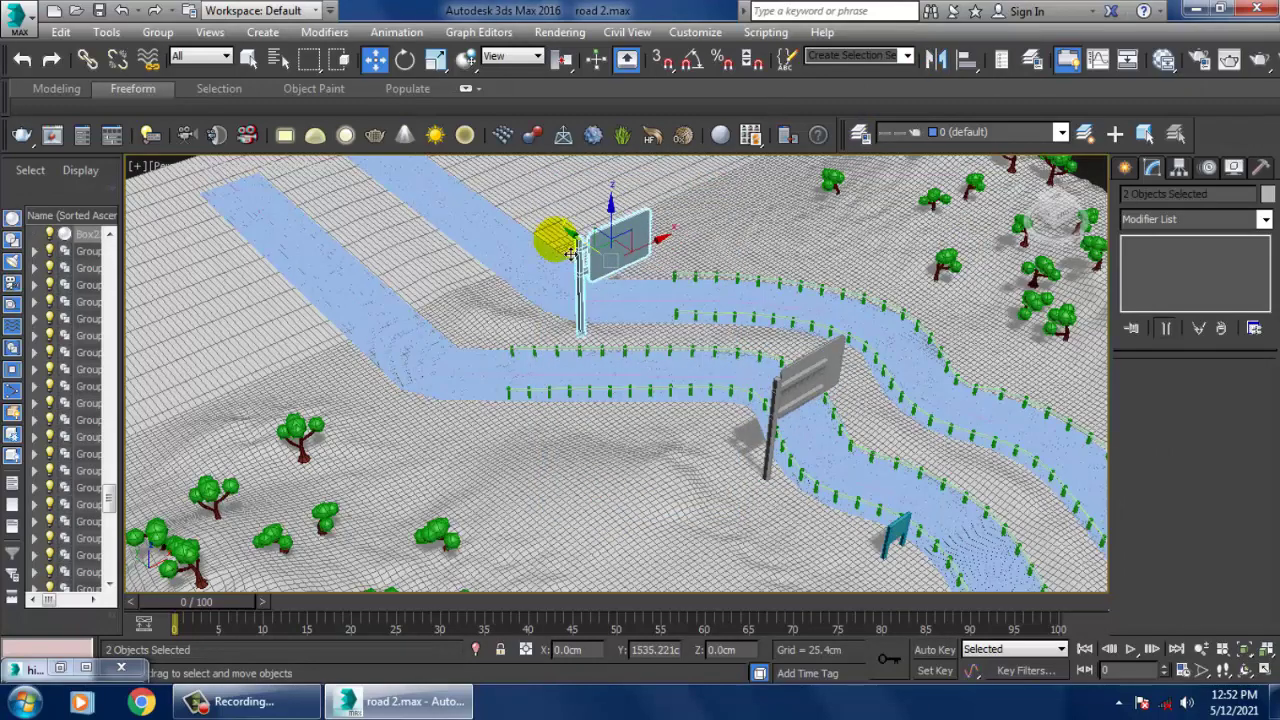
alt+middle_drag(710, 327, 653, 248)
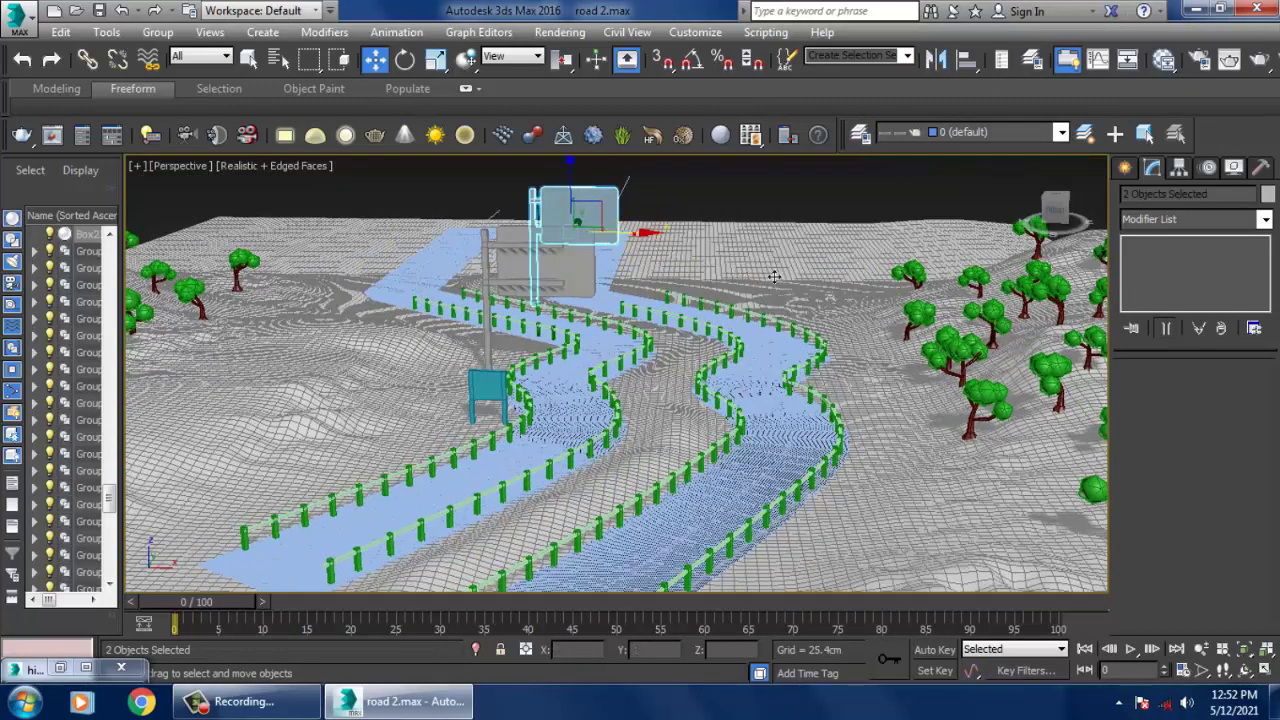
drag(643, 234, 857, 279)
alt+middle_drag(822, 330, 804, 362)
drag(847, 281, 812, 291)
alt+middle_drag(815, 293, 797, 406)
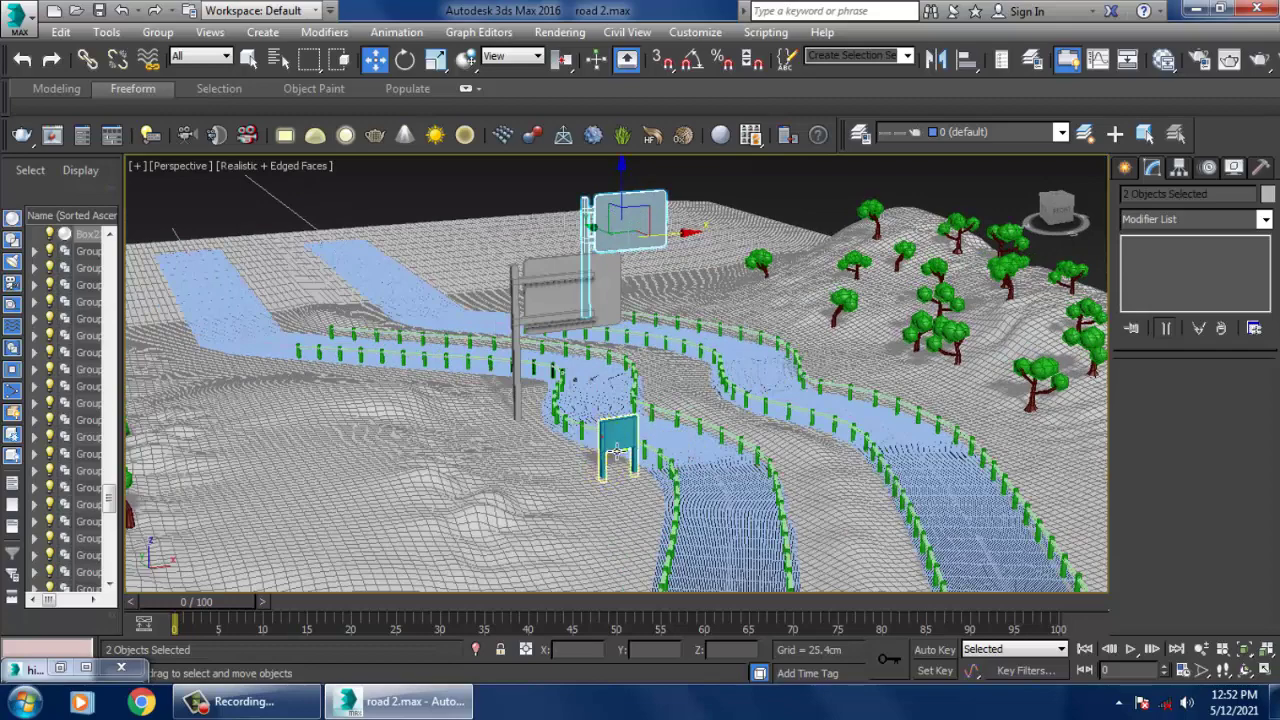
- Copy the small blue sign about 1579 cm along X to the far side of the other carriageway
click(617, 452)
alt+middle_drag(617, 452, 636, 455)
shift+drag(618, 416, 812, 406)
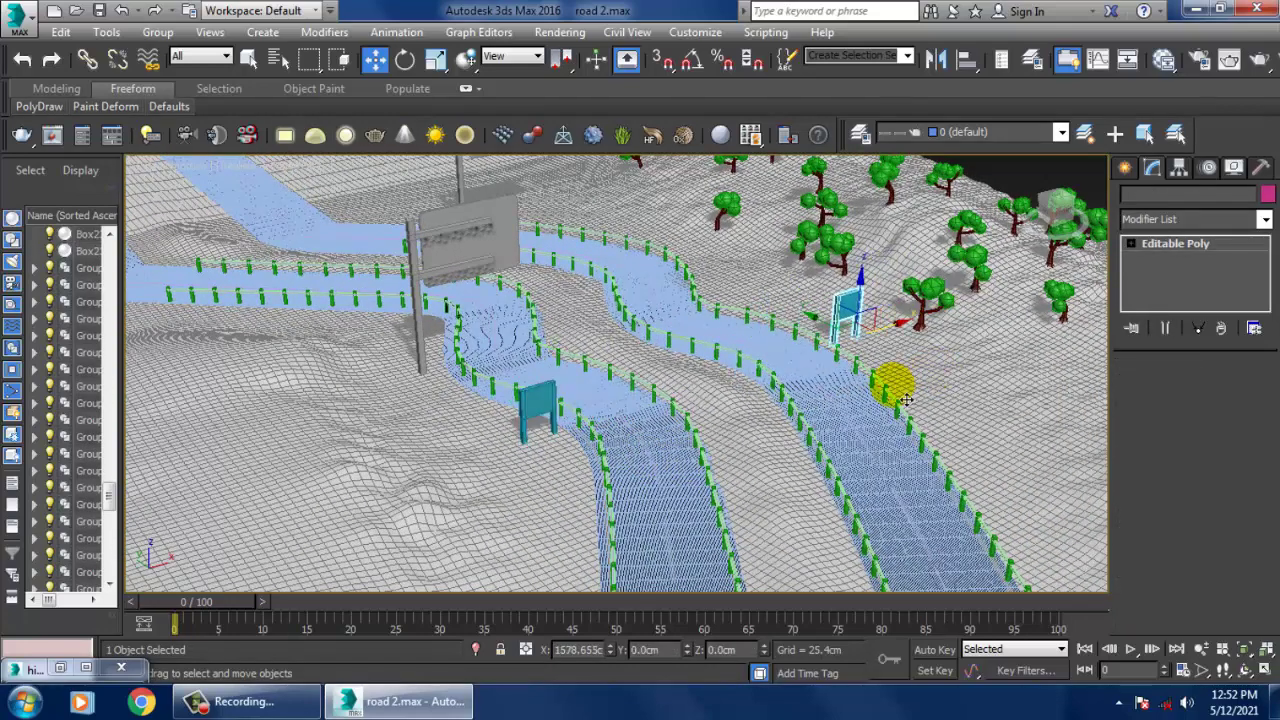
click(657, 423)
key(e)
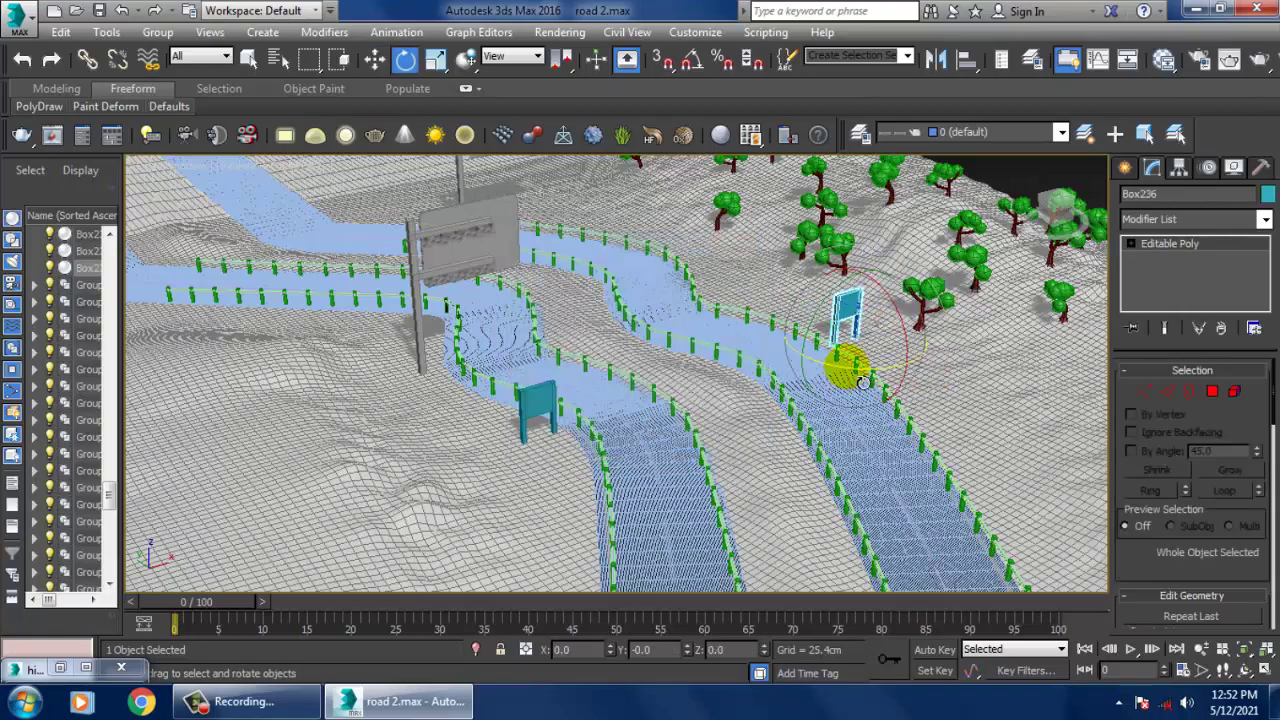
drag(806, 386, 814, 385)
key(w)
- Move the copied sign about 1170 cm along Y toward the road's near end and about 452 cm back along X beside the carriageway
alt+middle_drag(851, 372, 796, 379)
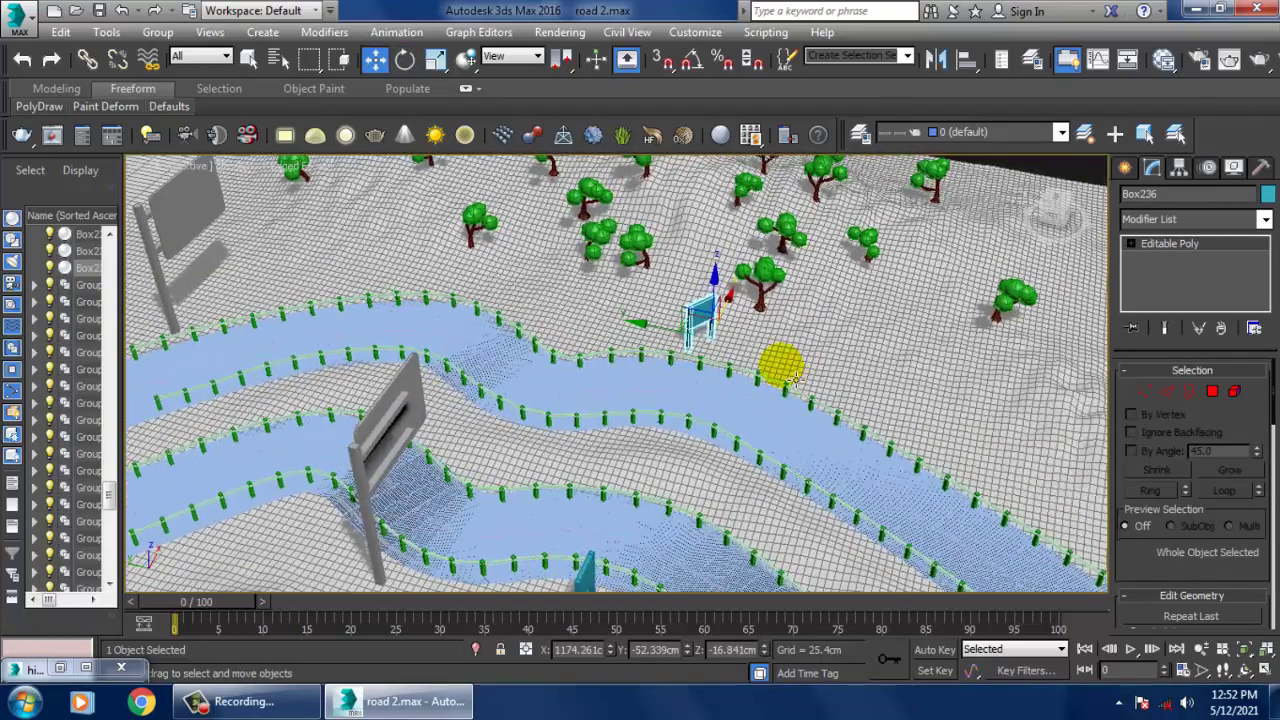
alt+middle_drag(928, 433, 820, 398)
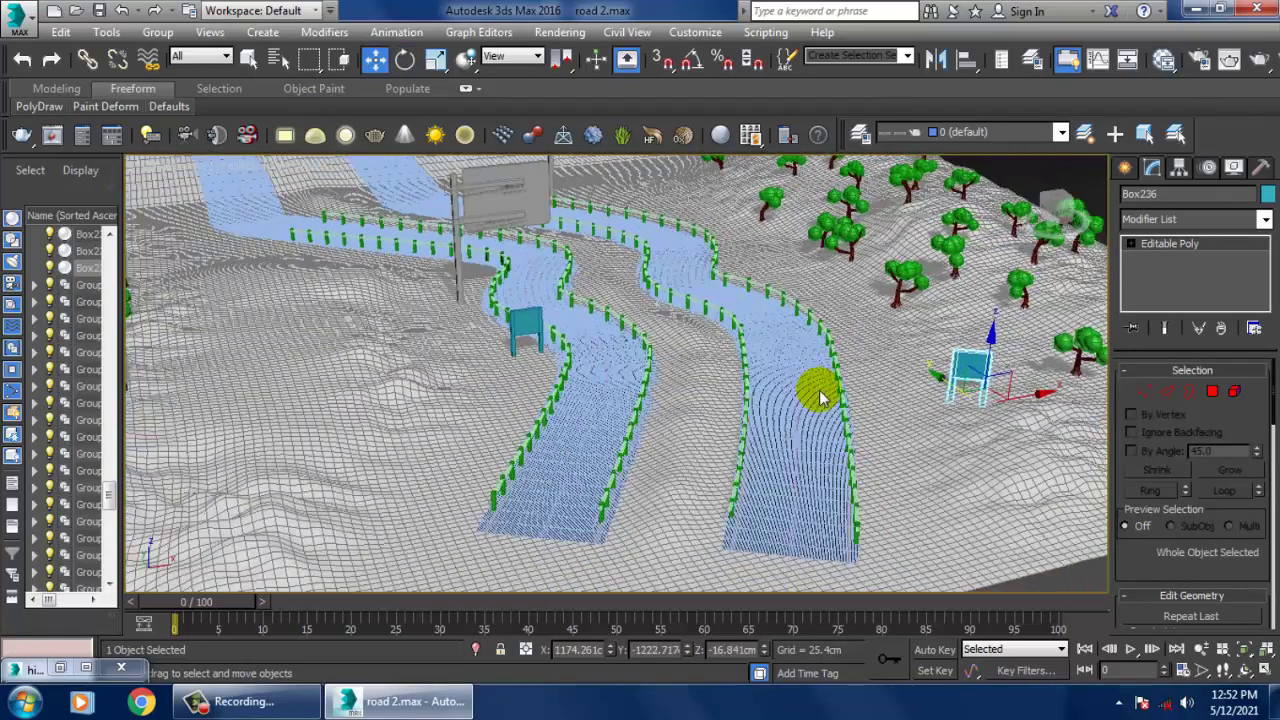
drag(1040, 405, 958, 418)
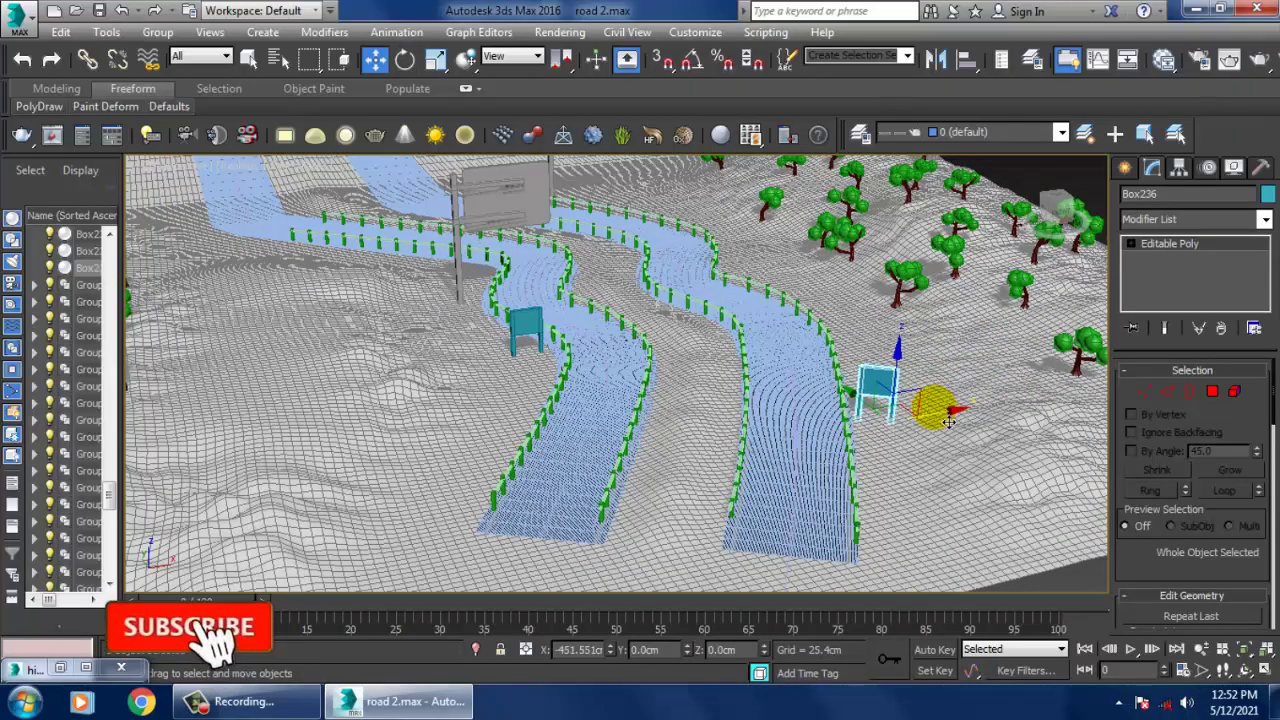
key(z)
alt+middle_drag(902, 401, 660, 470)
scroll(777, 392, down, 4)
scroll(674, 408, down, 6)
- Unfreeze all objects and turn off edged faces so the scene displays in plain realistic shading
right_click(355, 495)
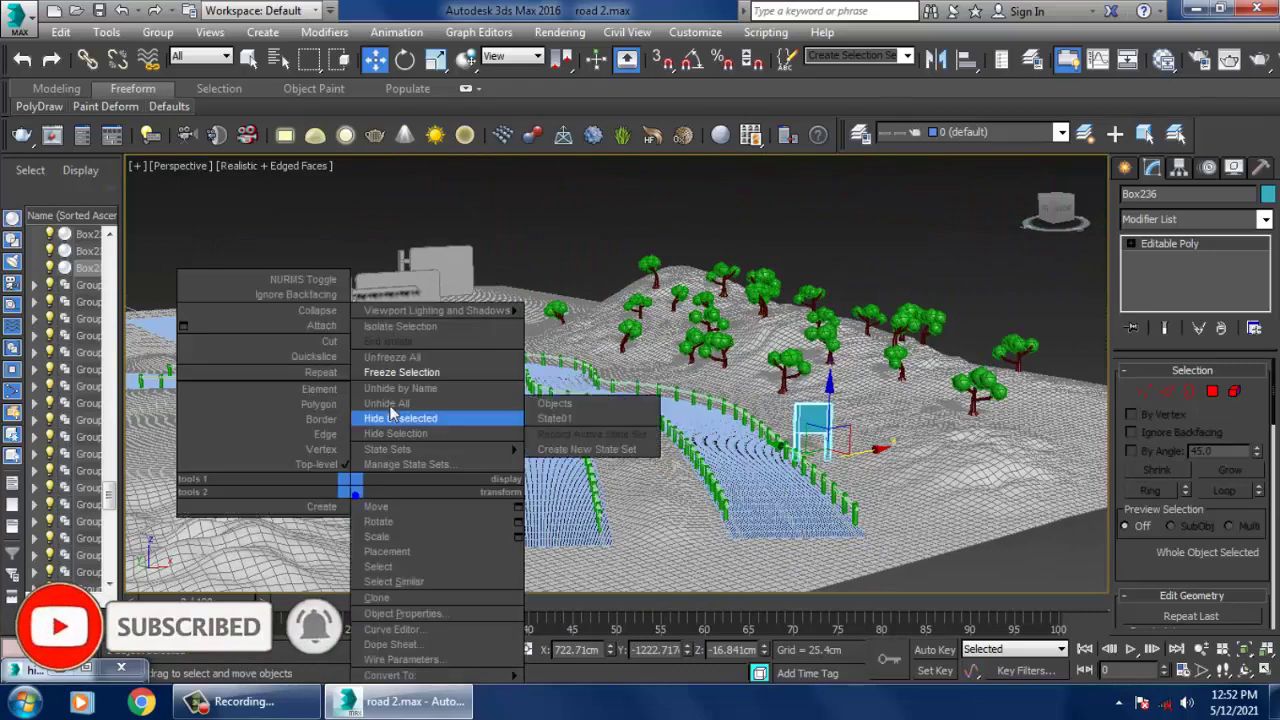
click(418, 362)
click(624, 235)
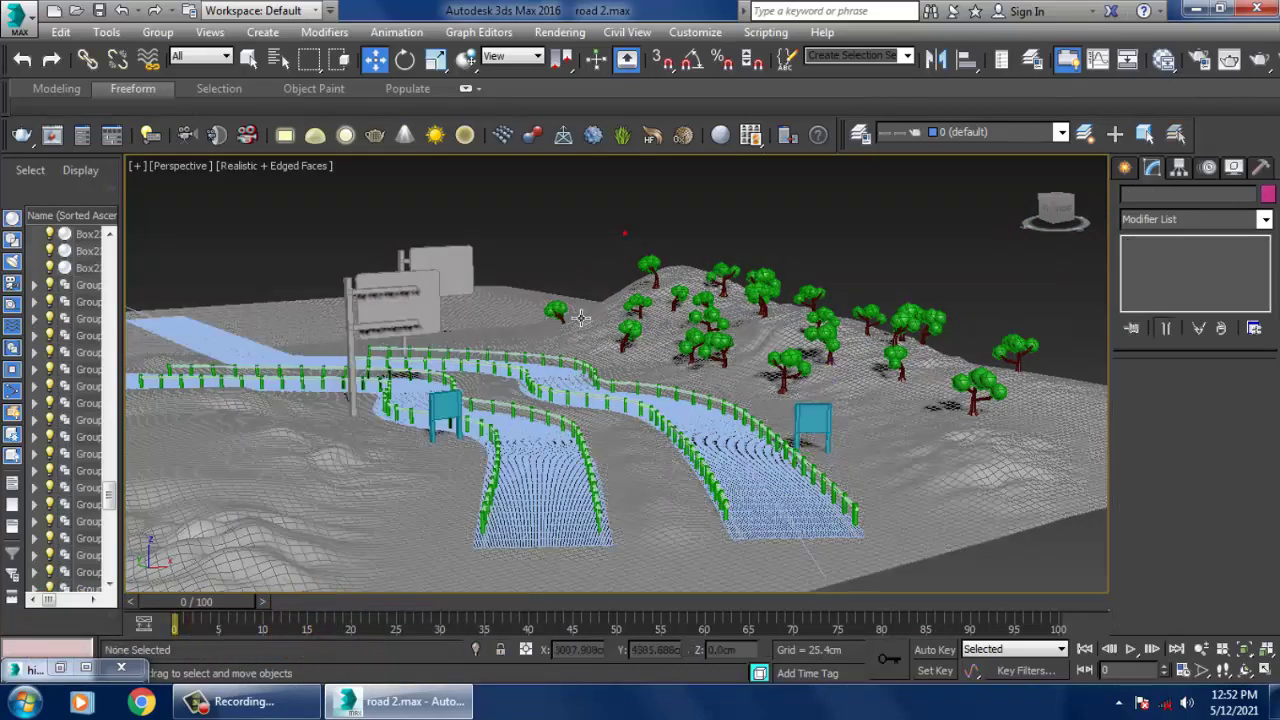
scroll(580, 350, up, 4)
key(F4)
mouse_move(600, 370)
alt+middle_down()
mouse_move(674, 402)
mouse_move(661, 420)
mouse_move(748, 432)
mouse_move(716, 463)
mouse_move(642, 470)
mouse_move(703, 472)
mouse_move(674, 457)
mouse_move(643, 477)
mouse_move(651, 437)
mouse_move(709, 451)
mouse_move(634, 420)
mouse_move(723, 443)
mouse_move(610, 460)
mouse_move(731, 449)
mouse_move(654, 434)
mouse_move(677, 414)
mouse_move(724, 430)
mouse_move(719, 446)
alt+middle_up()
key(F3)
key(F3)
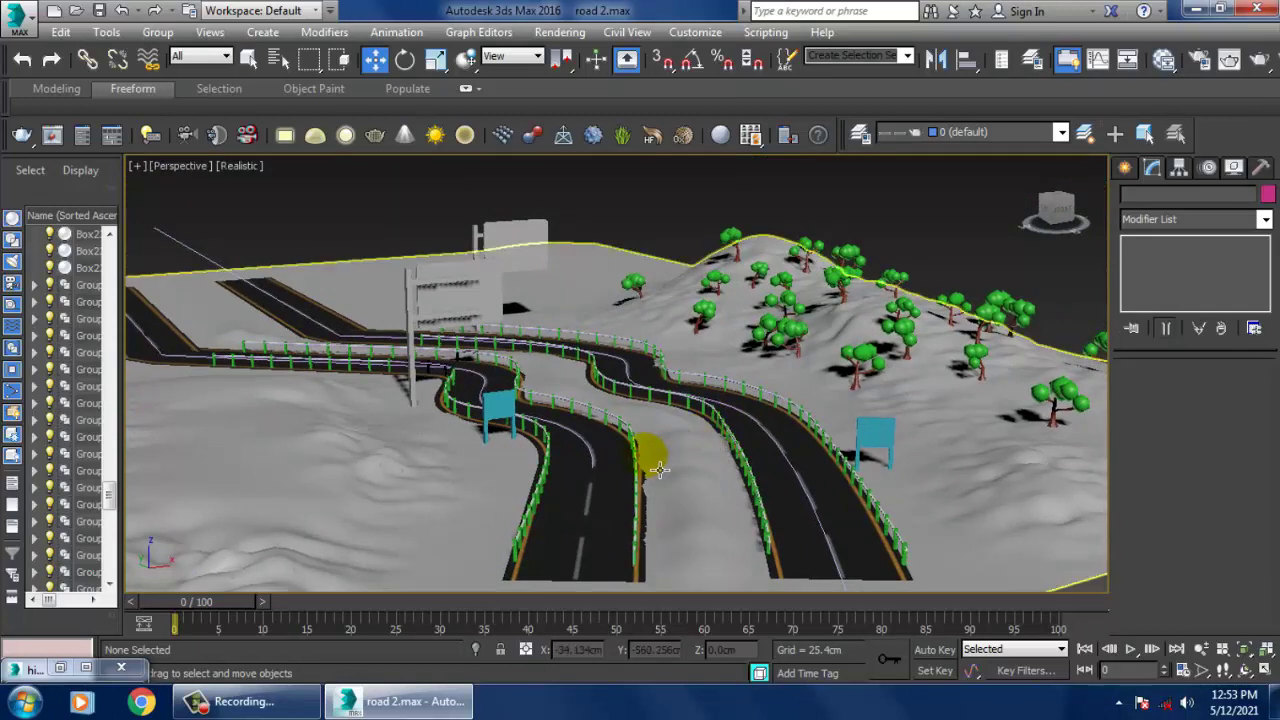
- Select both small blue roadside signs and change their object color to the light grey custom color
click(513, 406)
ctrl+click(875, 436)
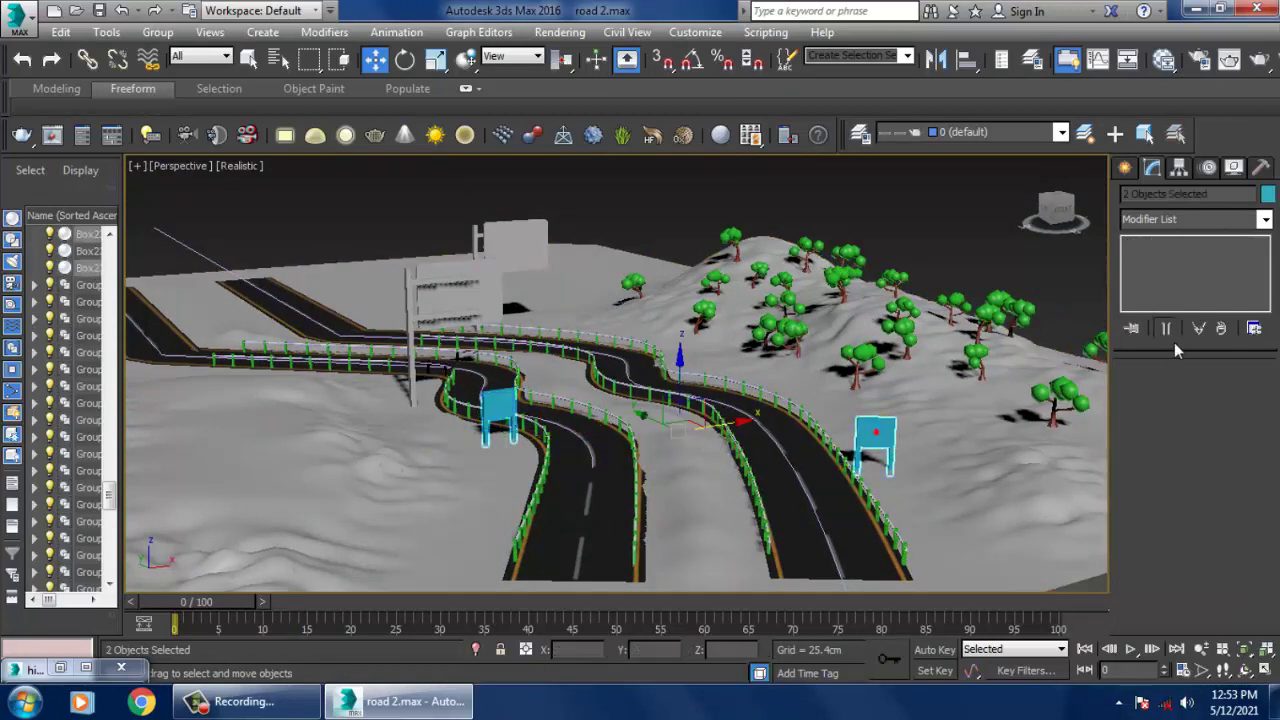
click(1266, 196)
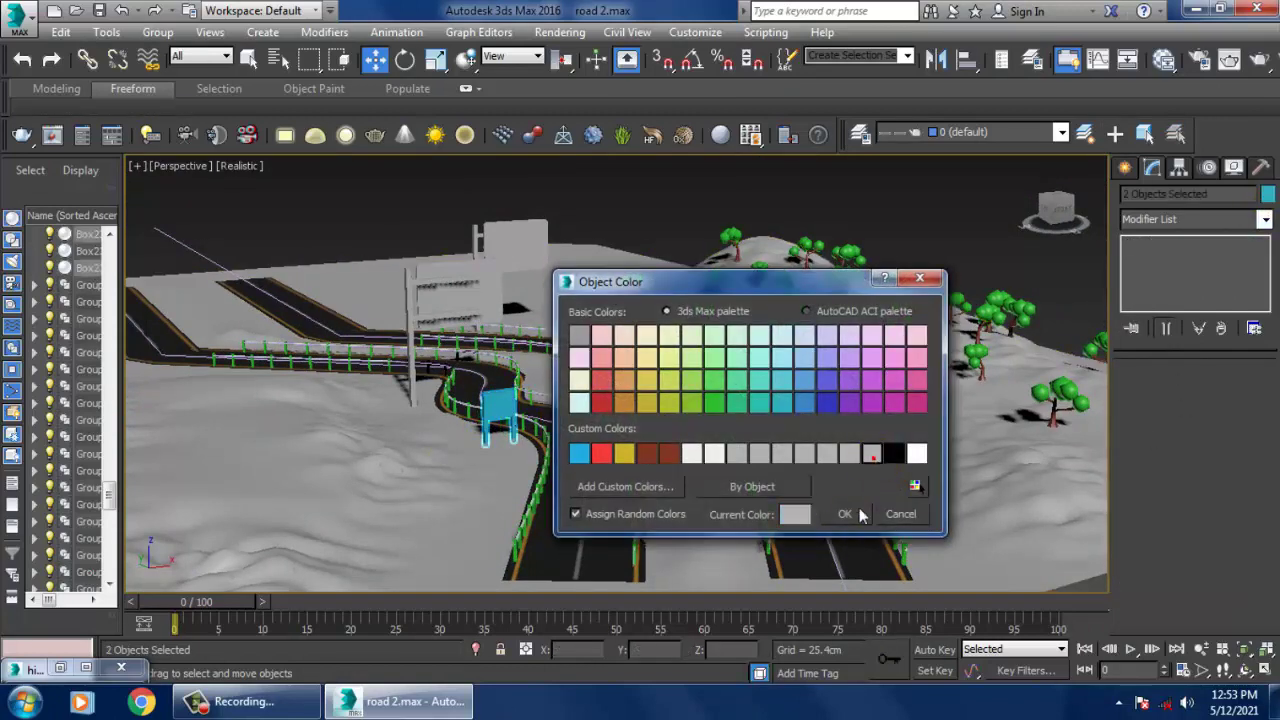
click(855, 515)
click(928, 229)
middle_drag(868, 361, 863, 413)
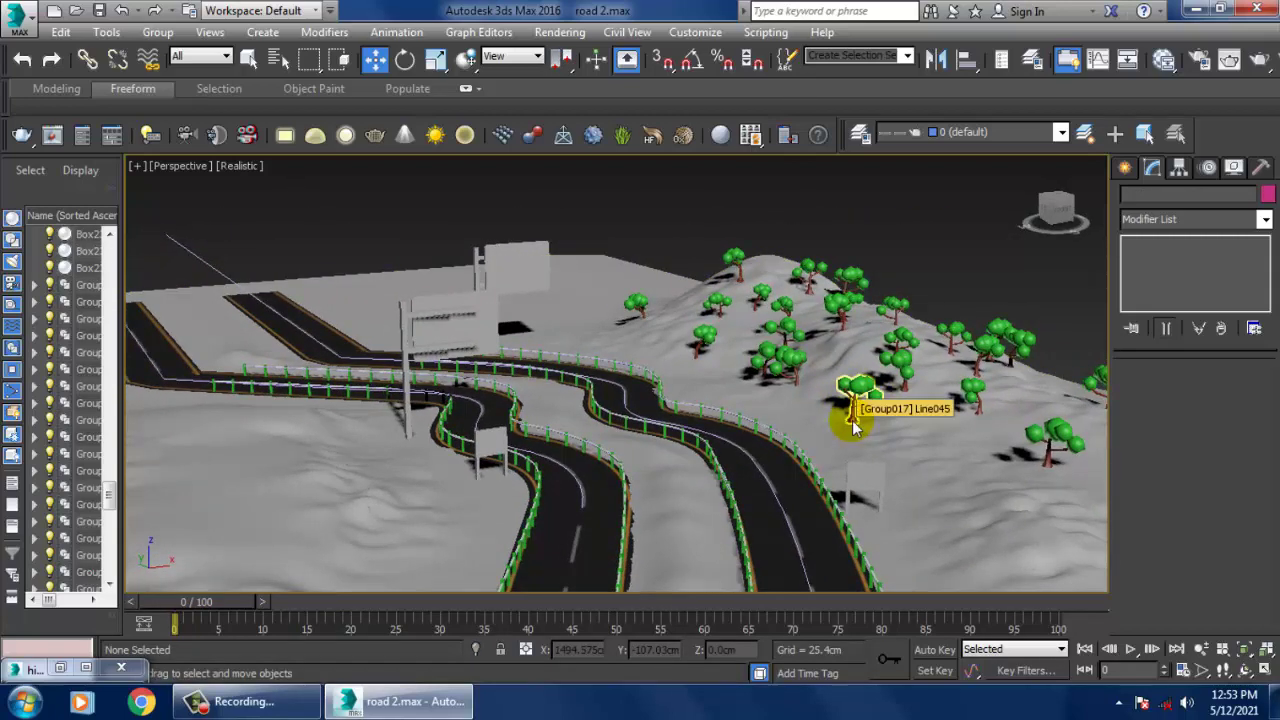